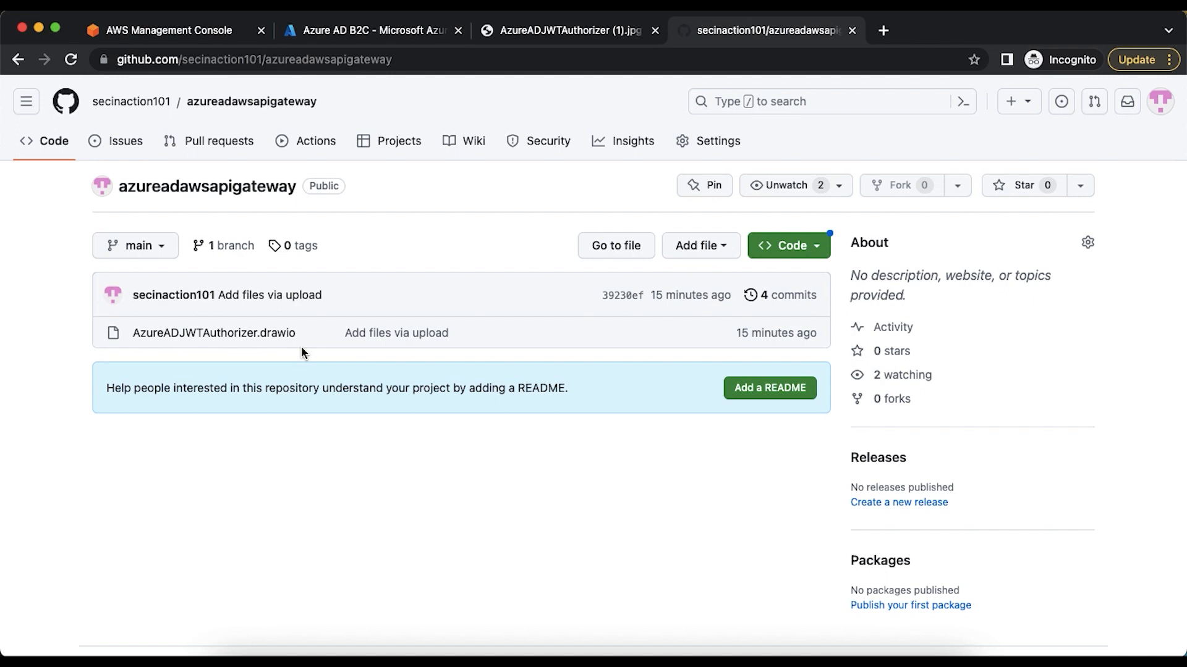
Review the Azure AD JWT authorizer diagram, the Postman request workspace and the Azure AD B2C app registrations
{"action": "left_click", "coordinate": [547, 39]}
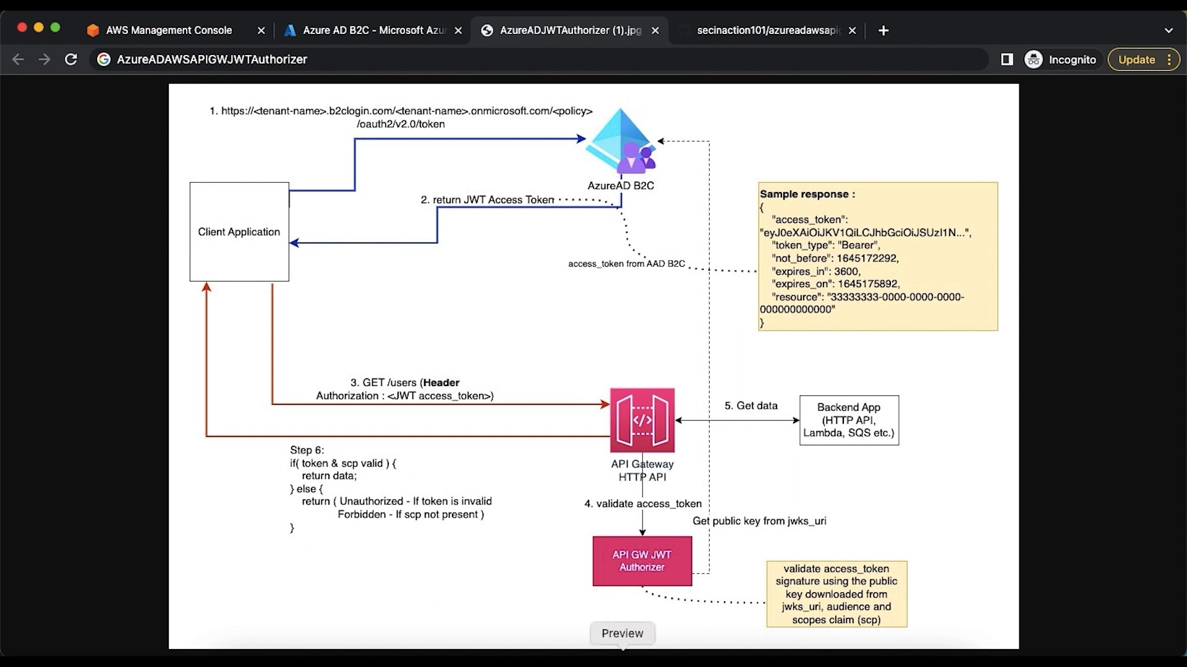
{"action": "left_click", "coordinate": [681, 657]}
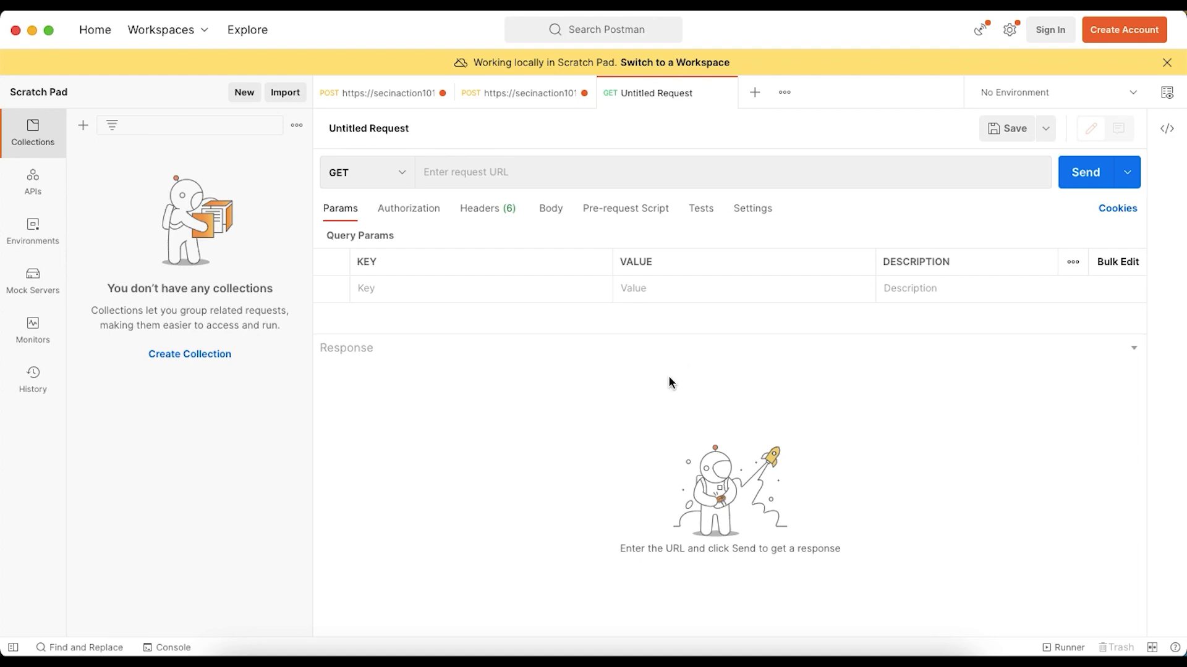
{"action": "key", "text": "super+Tab"}
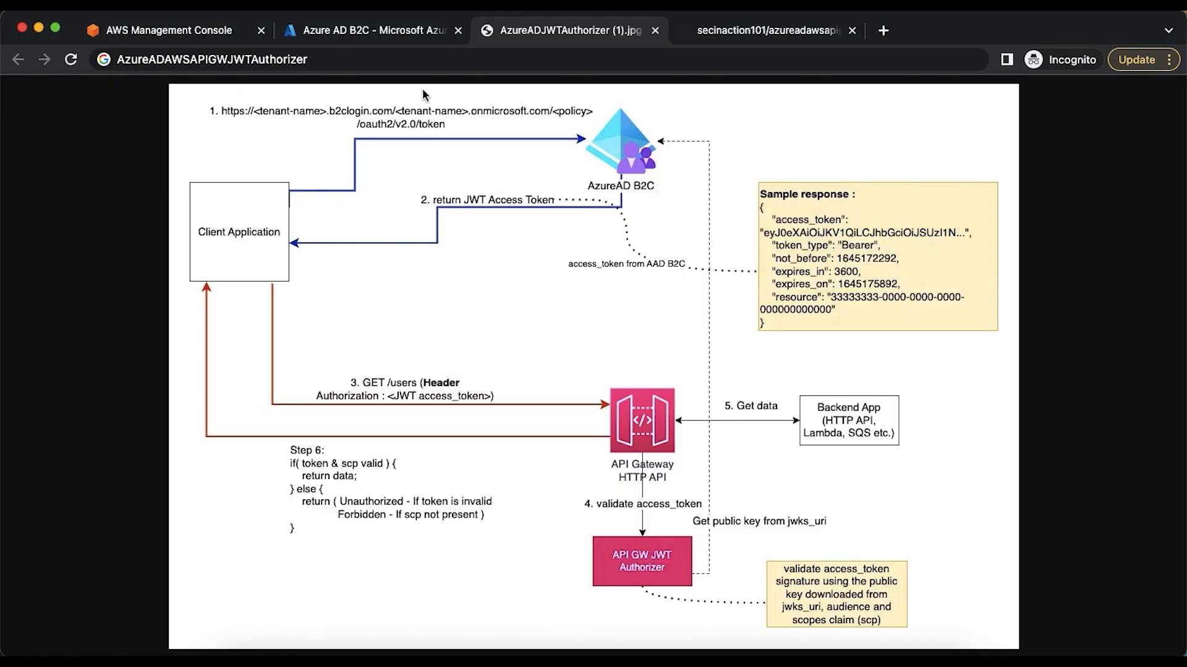
{"action": "left_click", "coordinate": [372, 31]}
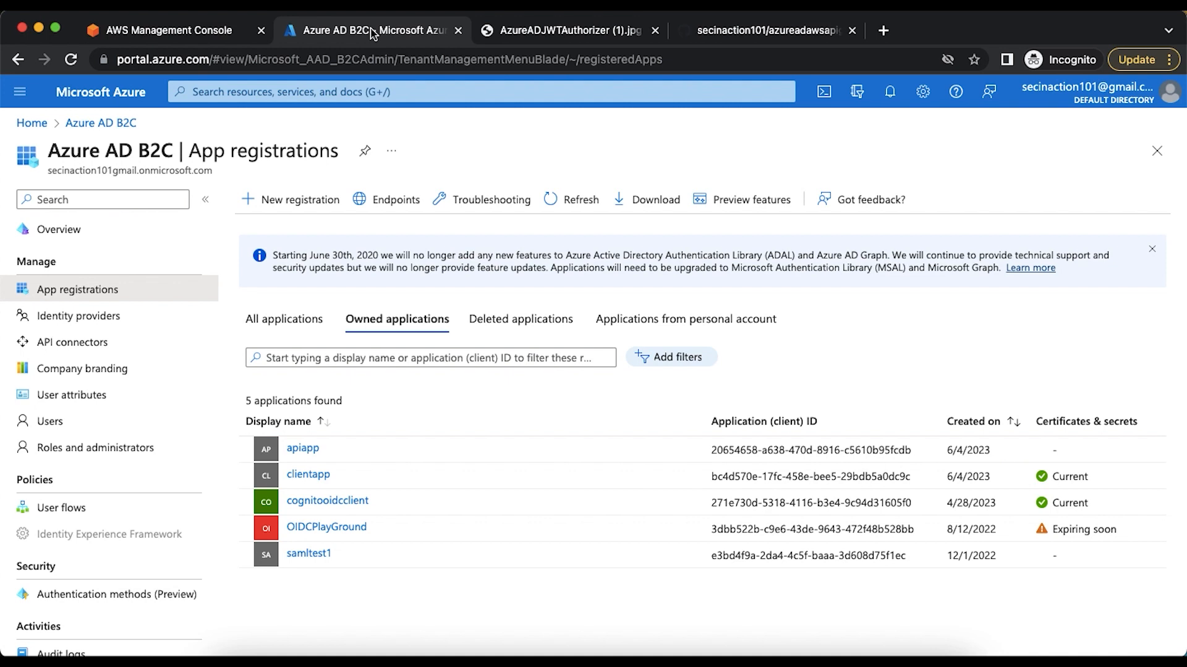
Search the web for "azuread b2c client credentials" and open Microsoft's article on setting up the OAuth 2.0 client credentials flow
{"action": "left_click", "coordinate": [883, 31]}
{"action": "type", "text": "a"}
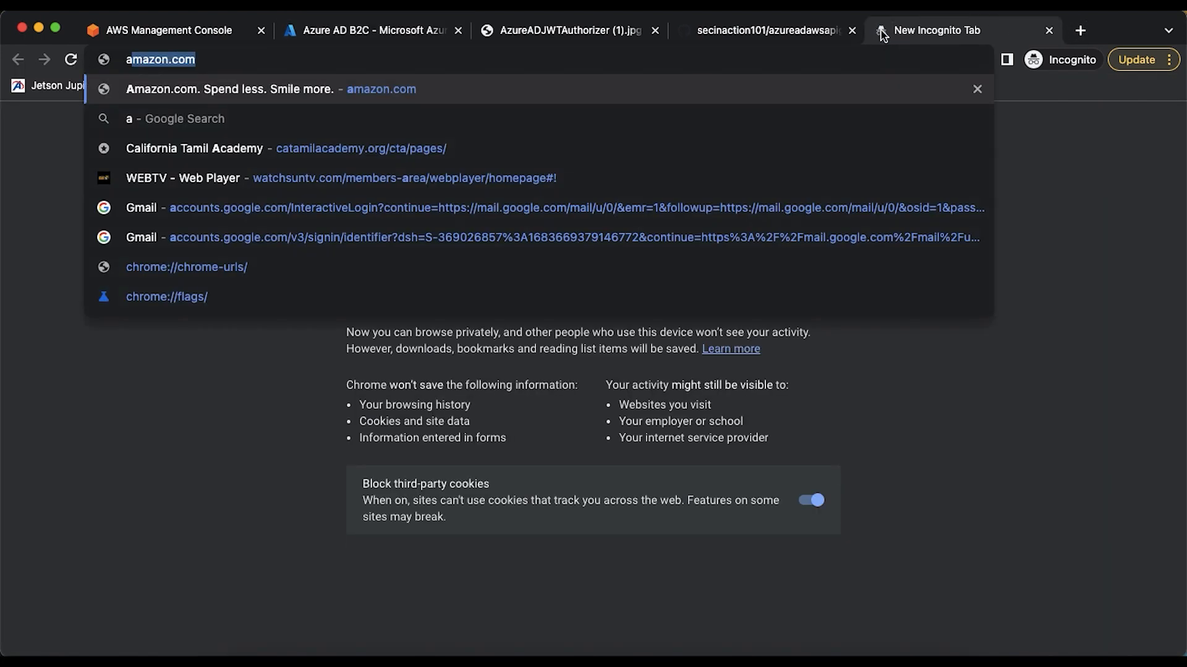
{"action": "type", "text": "zuread"}
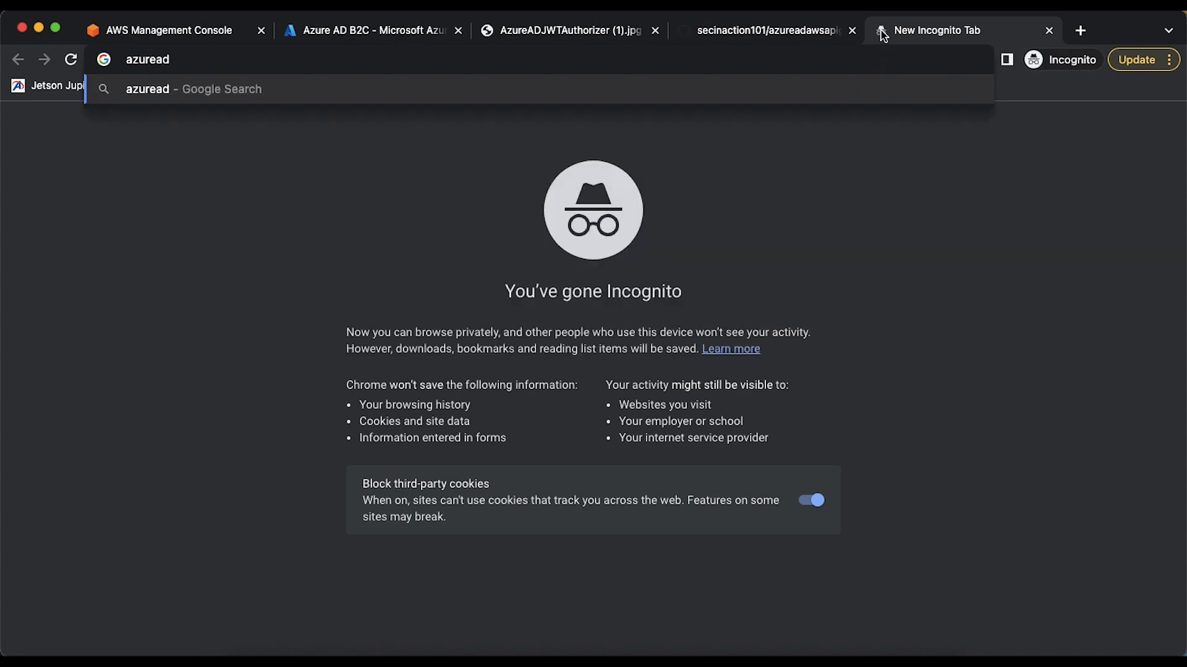
{"action": "type", "text": " b2c clien"}
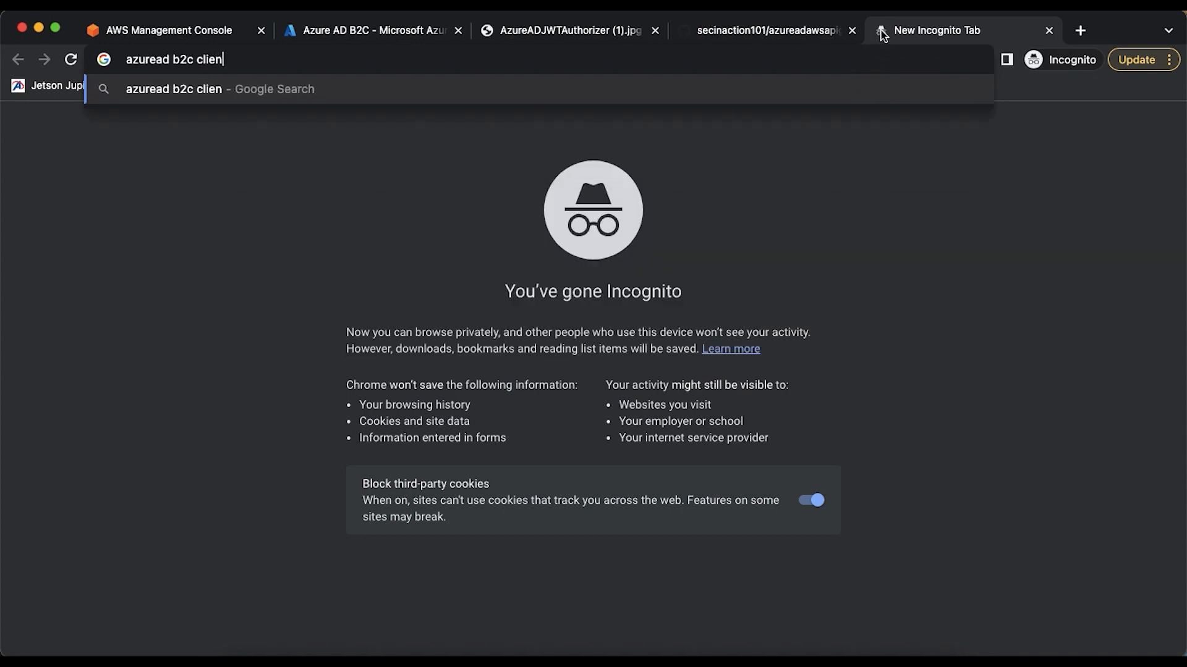
{"action": "type", "text": "t credentials"}
{"action": "key", "text": "Return"}
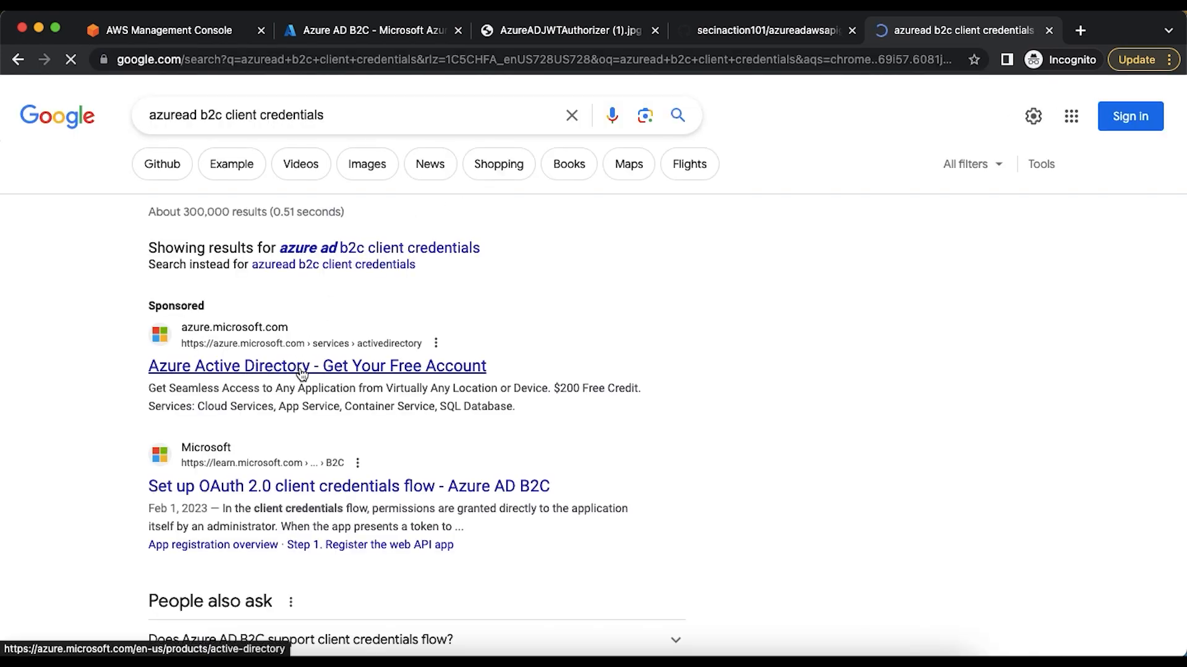
{"action": "left_click", "coordinate": [297, 487]}
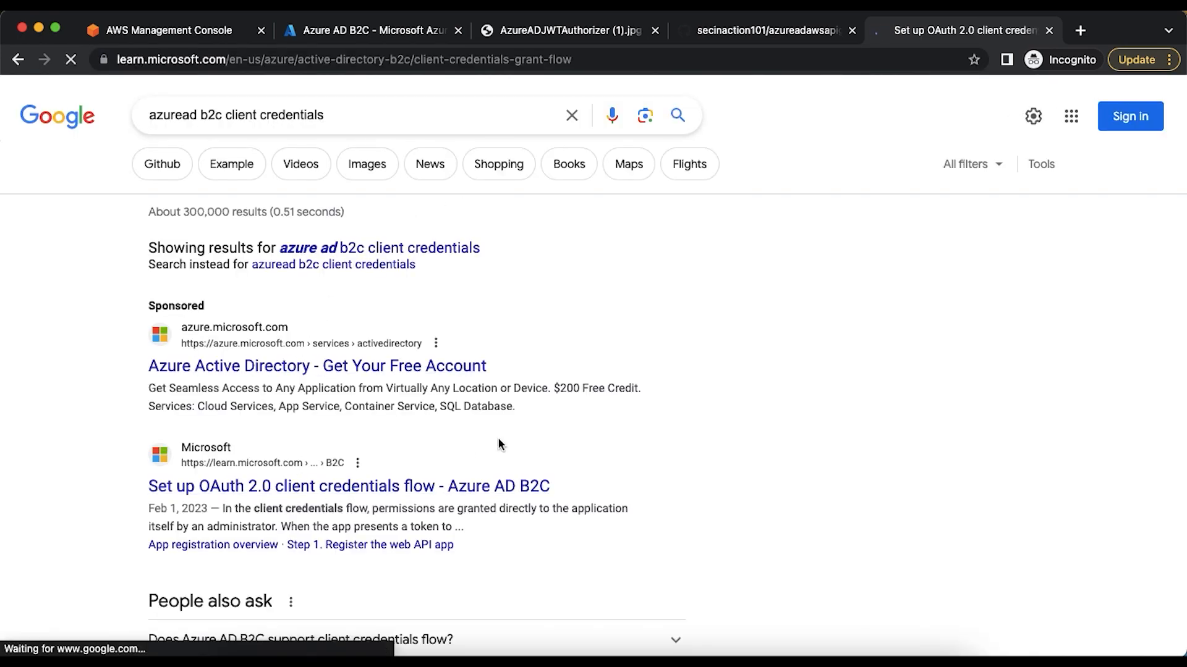
Expand the article's full contents list and read the app registration overview and Step 1 on registering the web API app
{"action": "scroll", "coordinate": [426, 539], "scroll_direction": "down", "scroll_amount": 2}
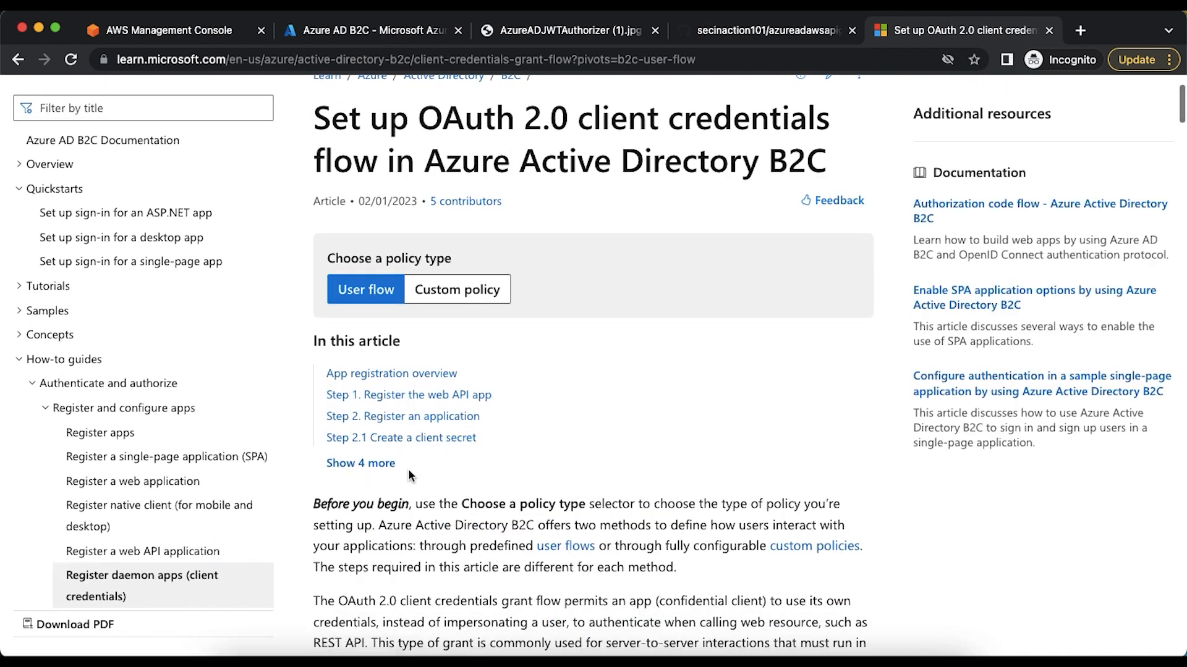
{"action": "left_click", "coordinate": [387, 464]}
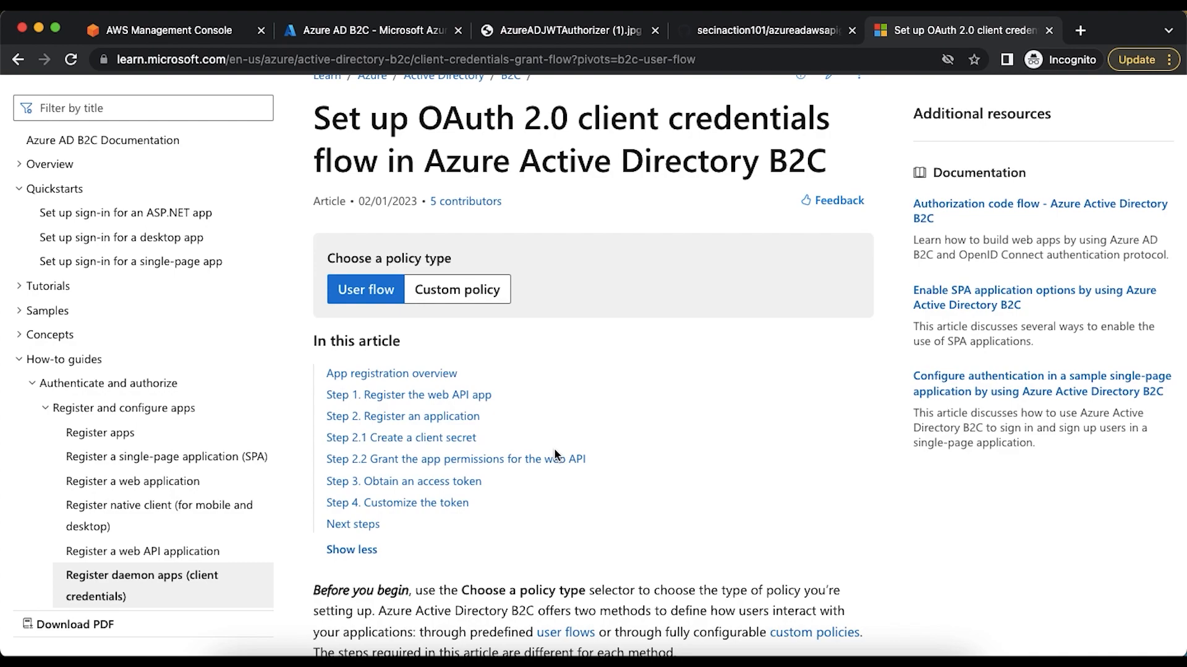
{"action": "scroll", "coordinate": [554, 452], "scroll_direction": "down", "scroll_amount": 10}
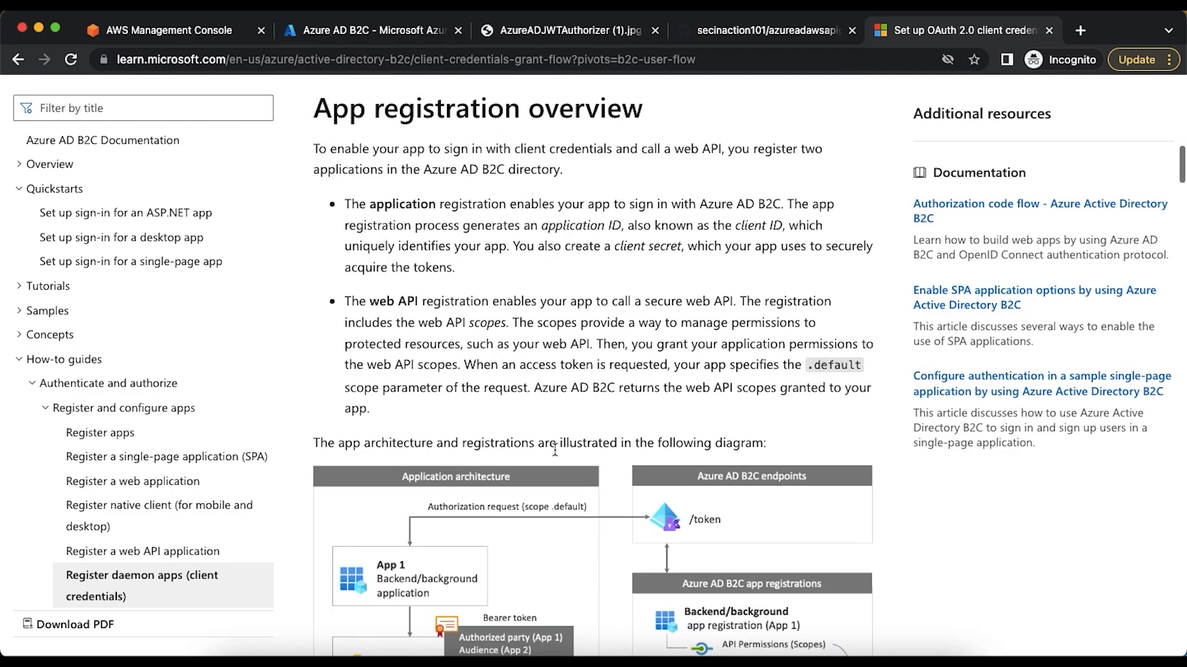
{"action": "scroll", "coordinate": [554, 450], "scroll_direction": "down", "scroll_amount": 2}
{"action": "scroll", "coordinate": [555, 451], "scroll_direction": "down", "scroll_amount": 6}
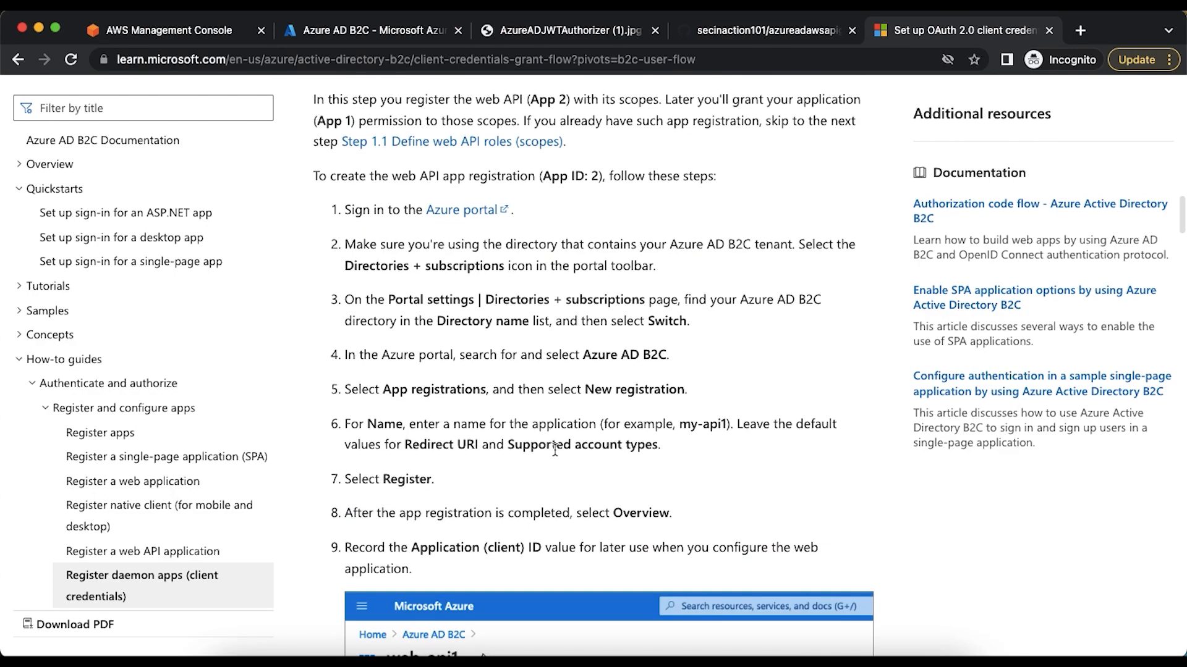
{"action": "scroll", "coordinate": [554, 450], "scroll_direction": "up", "scroll_amount": 3}
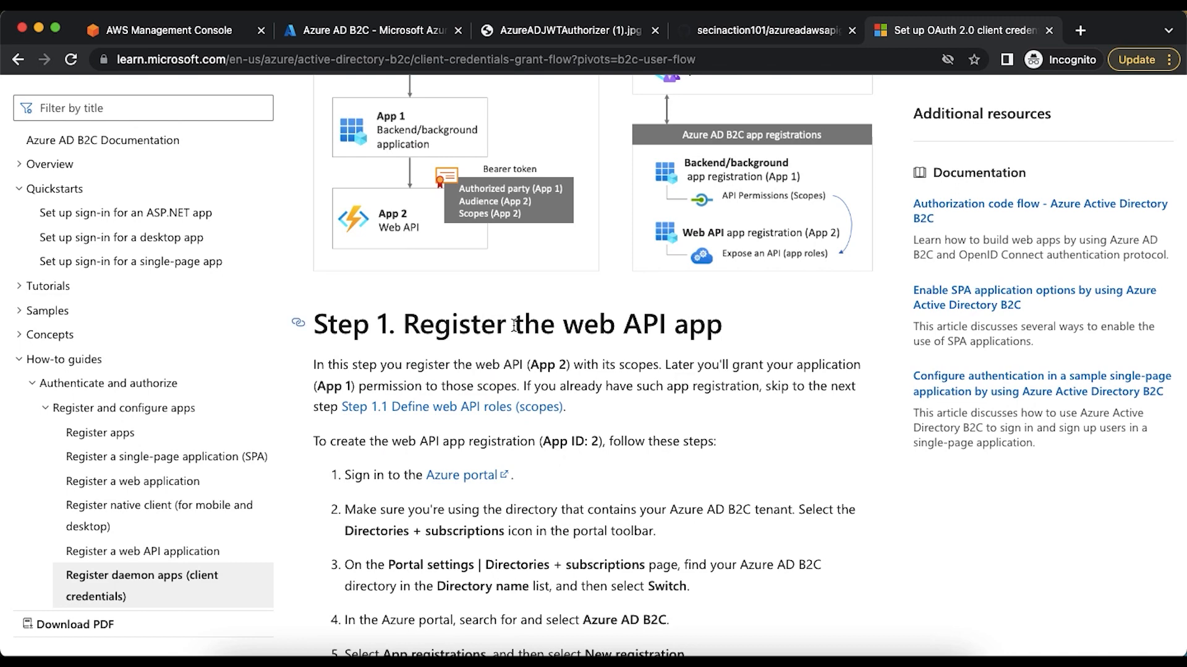
{"action": "scroll", "coordinate": [515, 326], "scroll_direction": "down", "scroll_amount": 1}
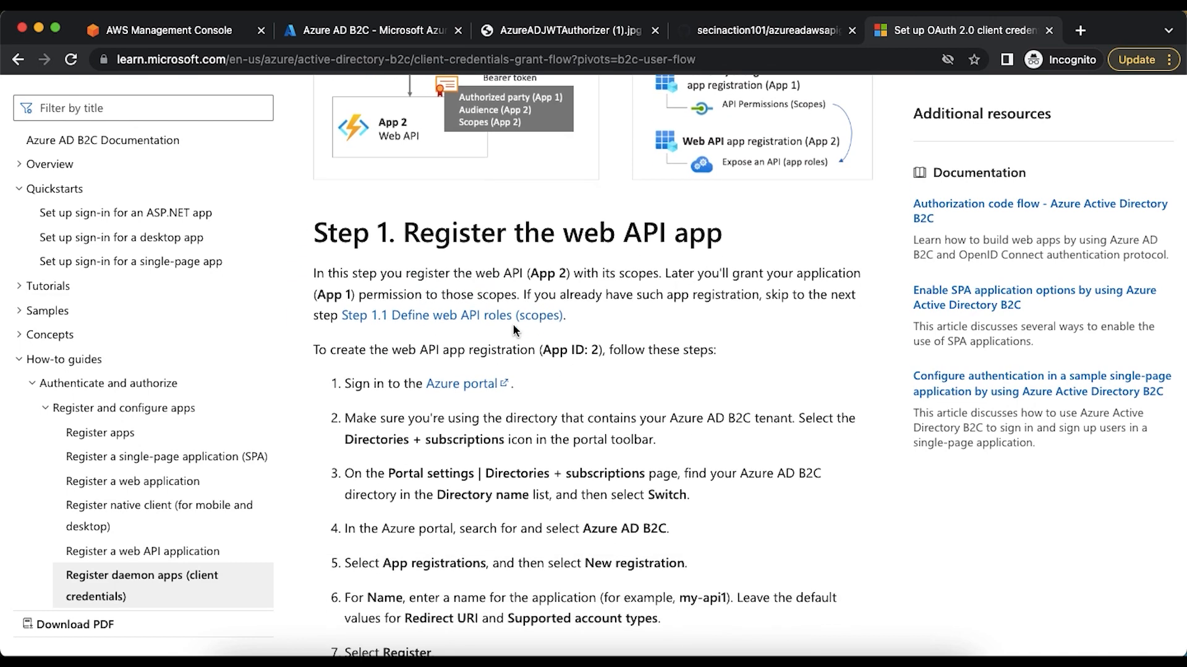
{"action": "scroll", "coordinate": [514, 330], "scroll_direction": "down", "scroll_amount": 2}
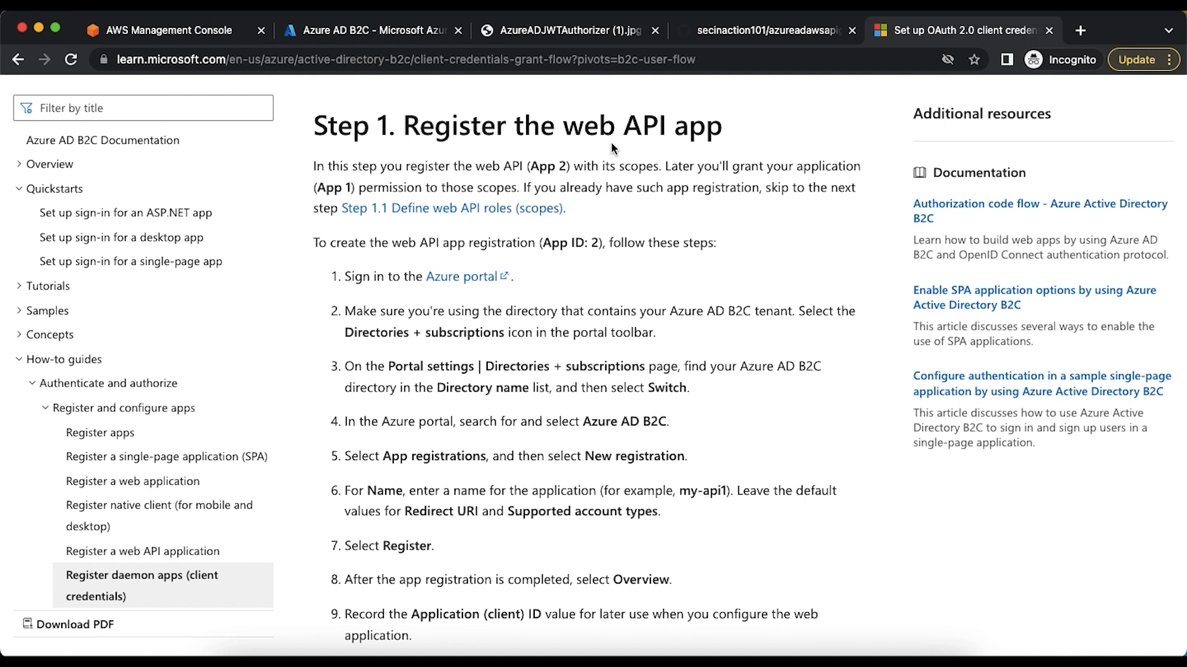
{"action": "scroll", "coordinate": [612, 149], "scroll_direction": "down", "scroll_amount": 3}
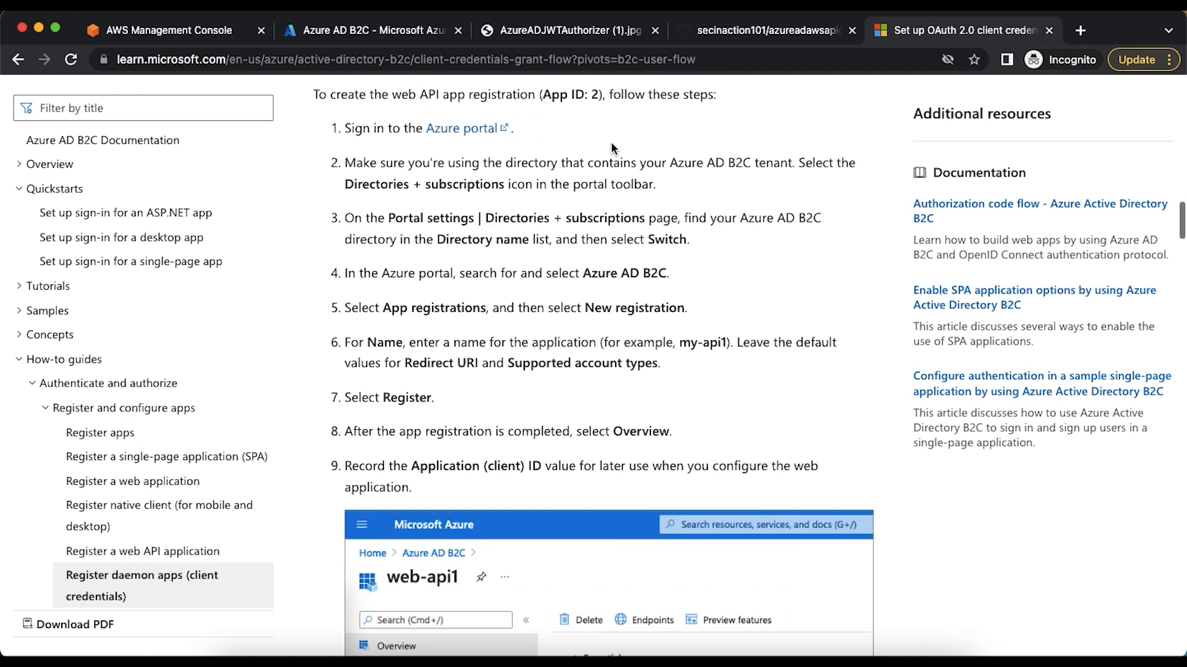
{"action": "scroll", "coordinate": [611, 142], "scroll_direction": "up", "scroll_amount": 1}
{"action": "scroll", "coordinate": [611, 143], "scroll_direction": "down", "scroll_amount": 2}
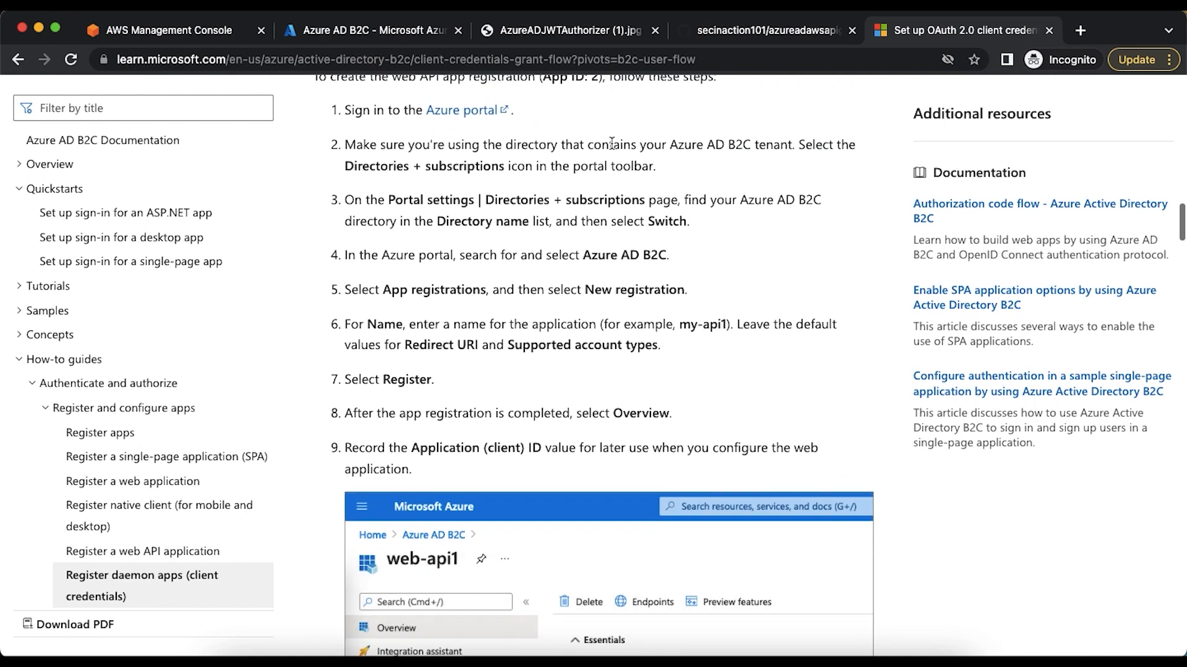
{"action": "right_click", "coordinate": [611, 144]}
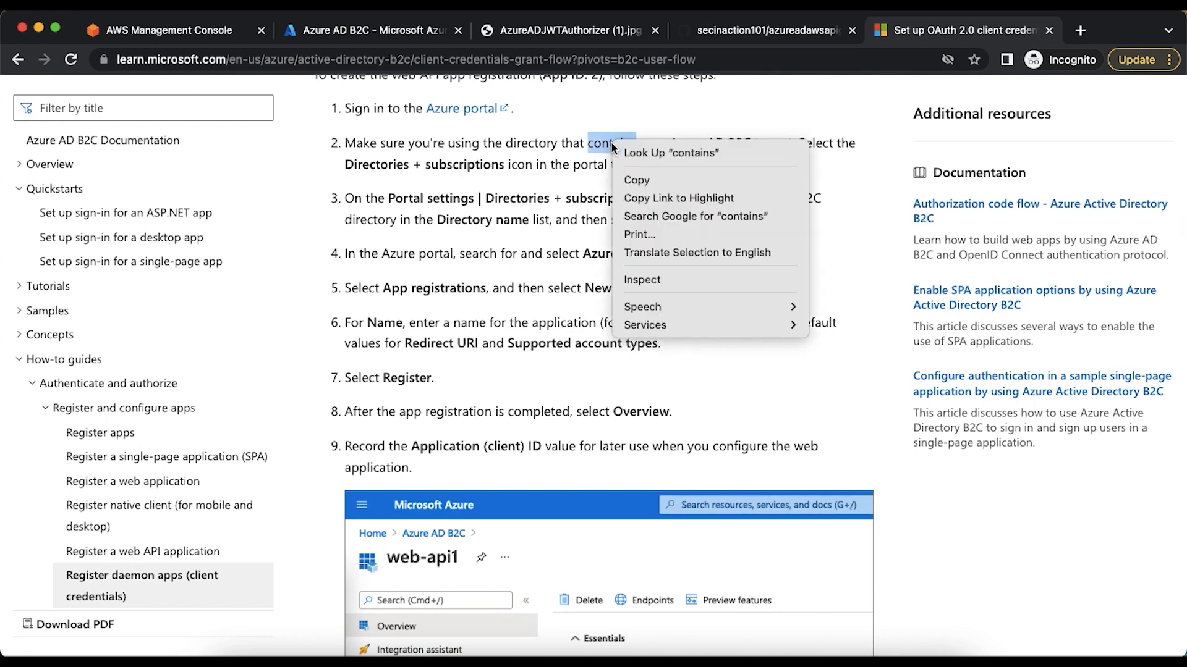
{"action": "left_click", "coordinate": [517, 245]}
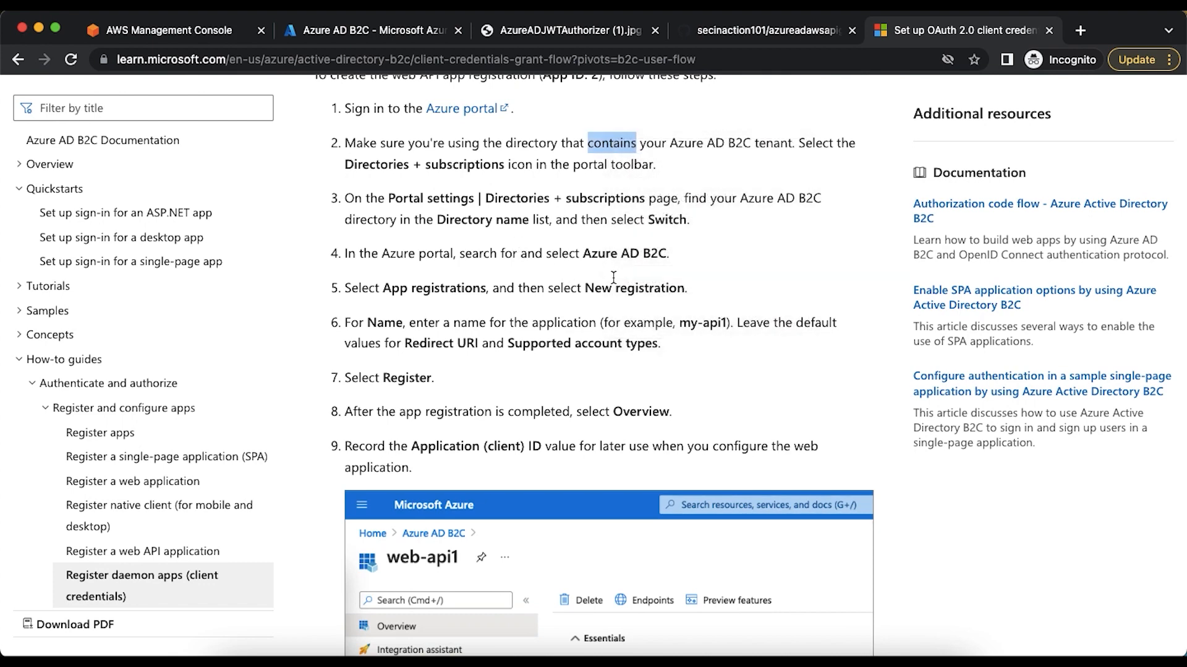
{"action": "scroll", "coordinate": [613, 277], "scroll_direction": "down", "scroll_amount": 4}
{"action": "scroll", "coordinate": [613, 282], "scroll_direction": "down", "scroll_amount": 1}
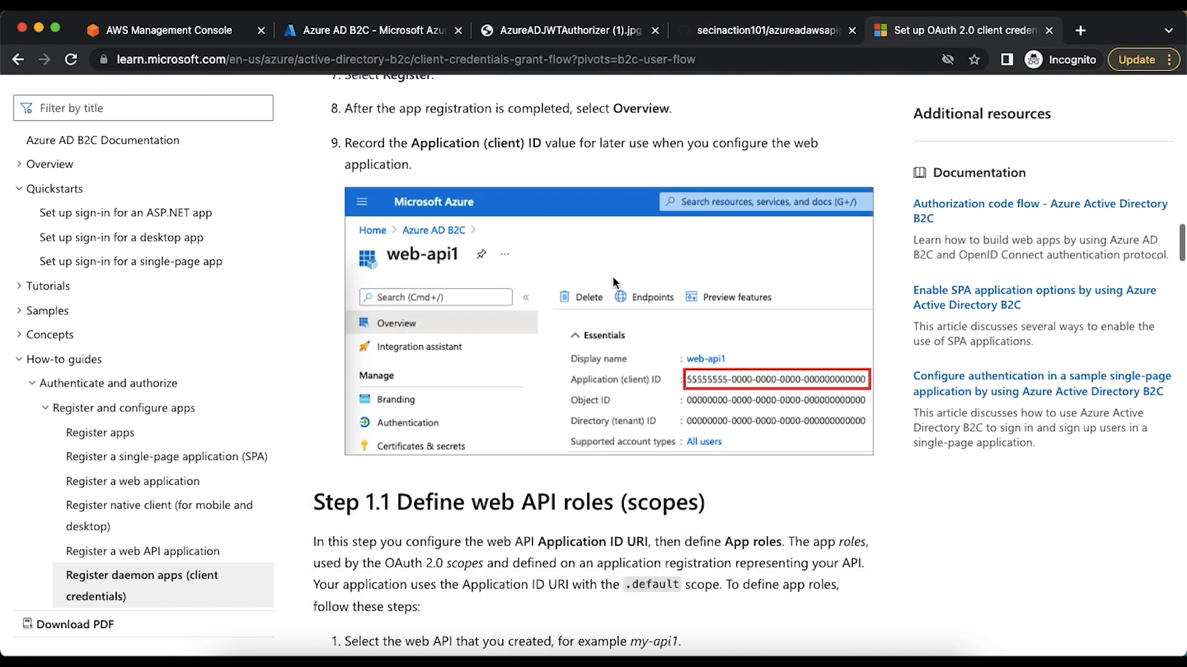
Register a new application named userAPI in Azure AD B2C, keeping the default account type and no redirect URI
{"action": "left_click", "coordinate": [373, 32]}
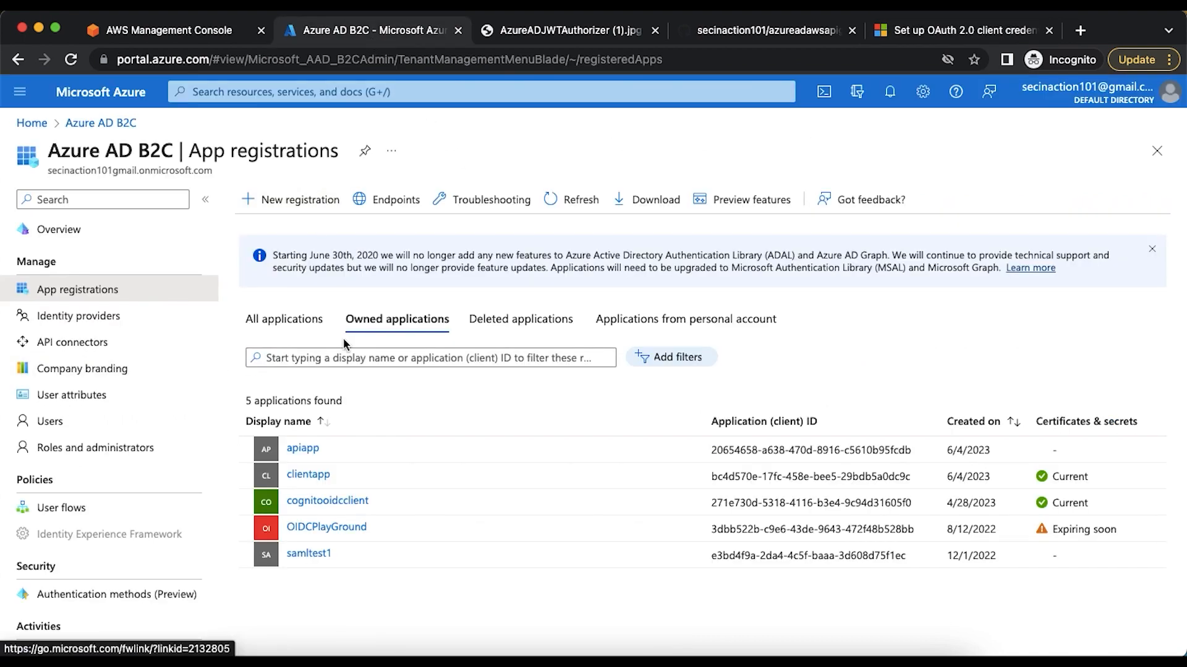
{"action": "left_click", "coordinate": [294, 208]}
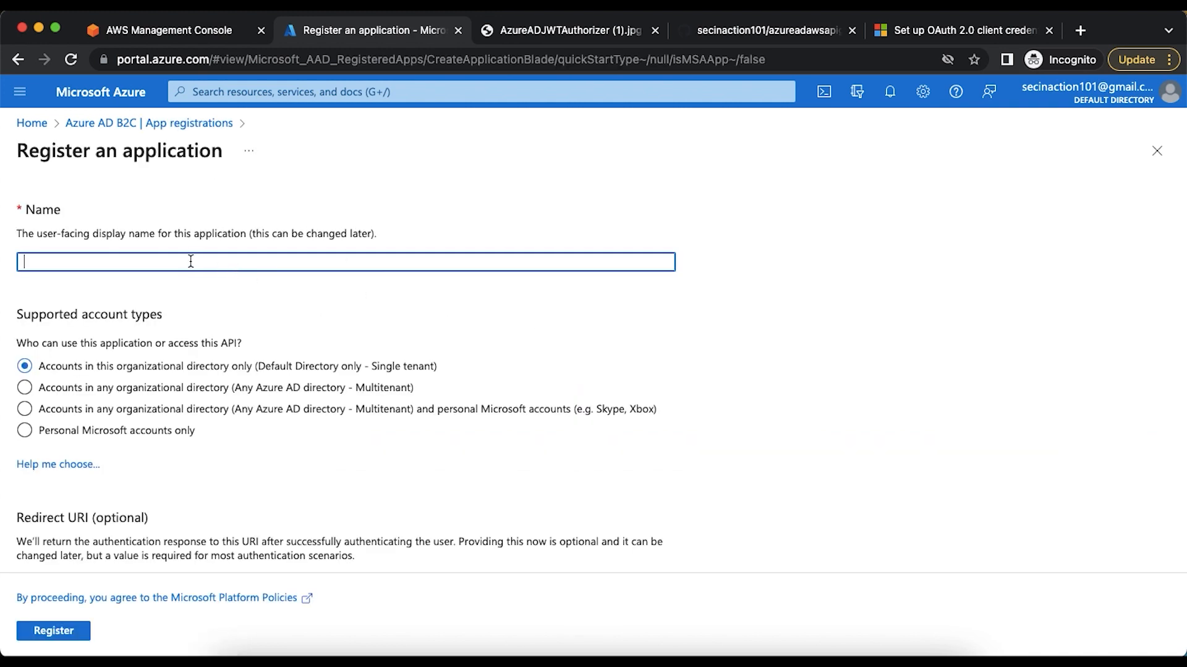
{"action": "type", "text": "userAPI"}
{"action": "scroll", "coordinate": [593, 371], "scroll_direction": "down", "scroll_amount": 2}
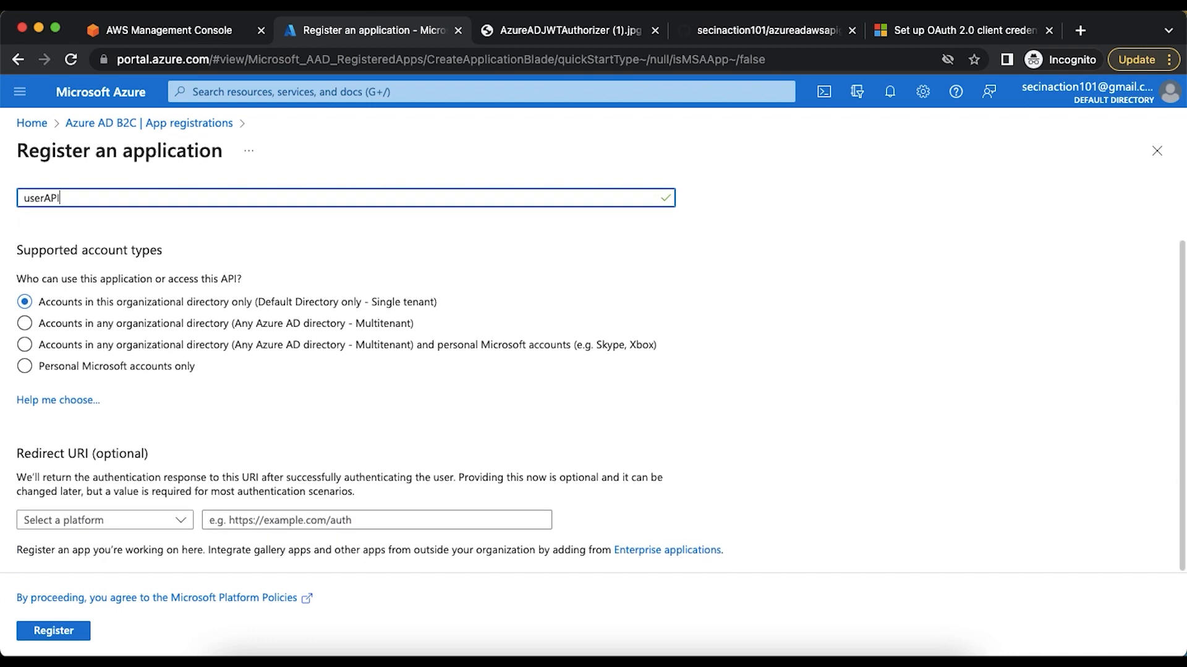
{"action": "left_click", "coordinate": [43, 631]}
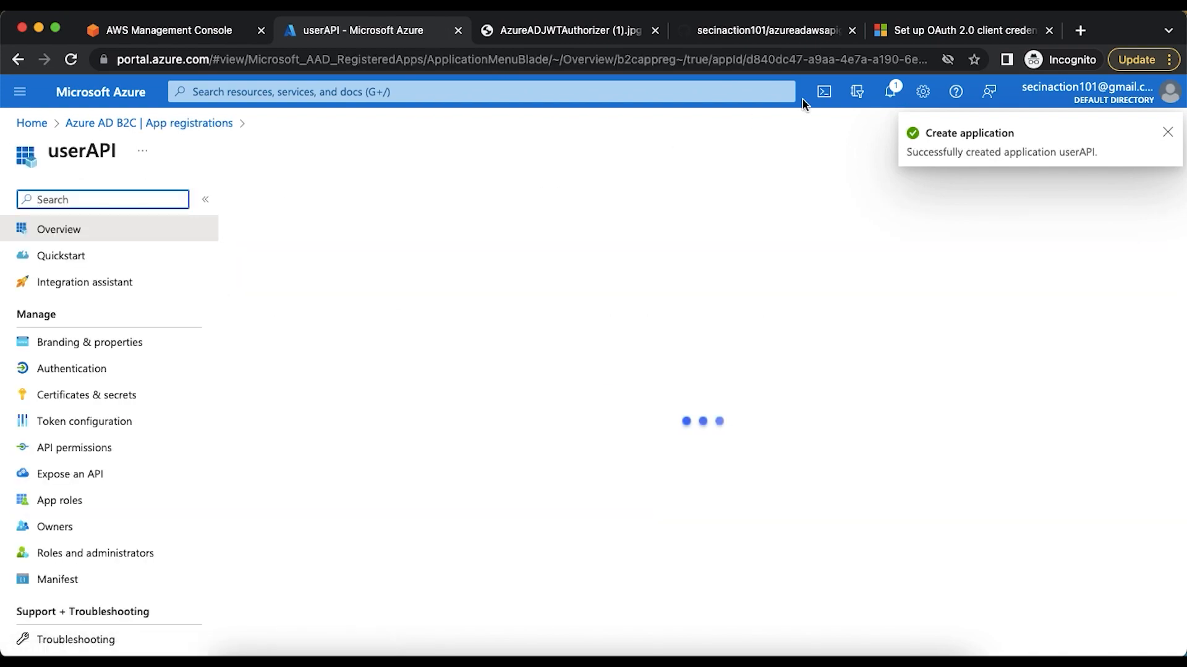
Read Step 1.1 on defining web API roles (scopes) in the client credentials article
{"action": "left_click", "coordinate": [891, 34]}
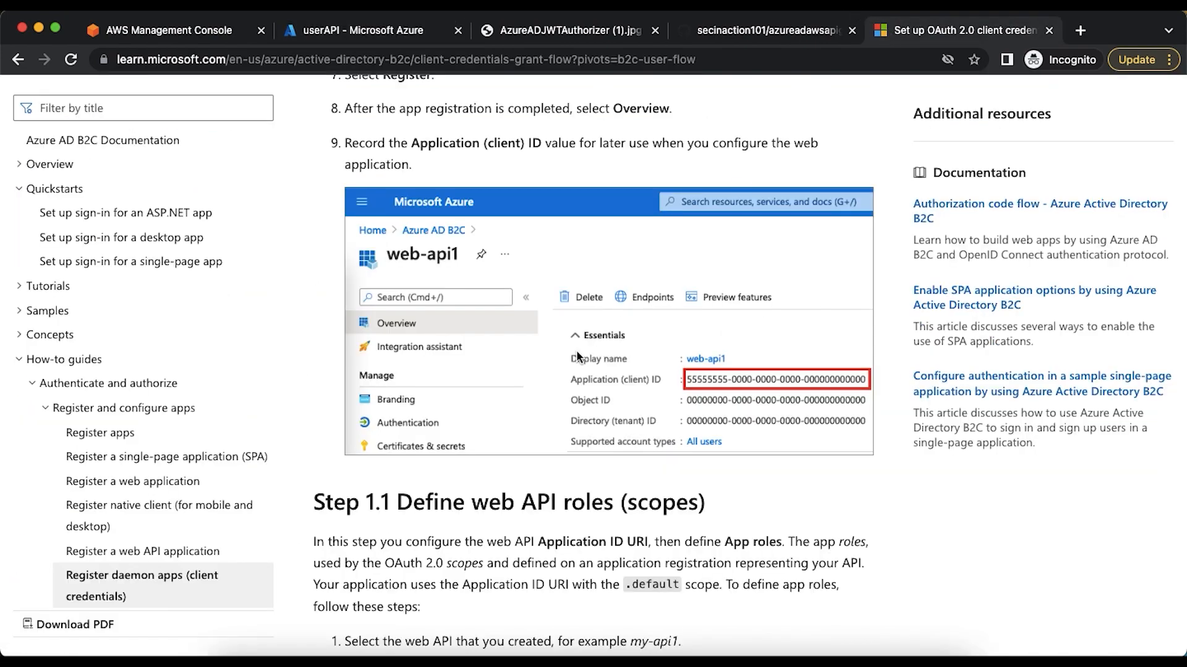
{"action": "scroll", "coordinate": [577, 355], "scroll_direction": "up", "scroll_amount": 8}
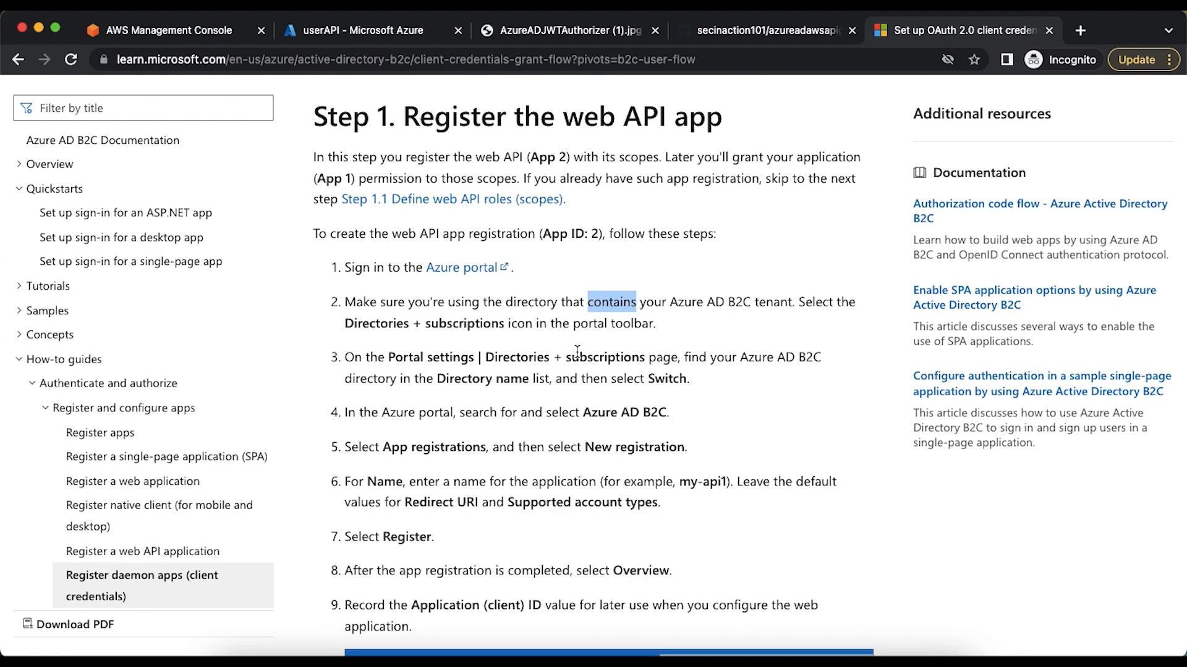
{"action": "scroll", "coordinate": [576, 351], "scroll_direction": "down", "scroll_amount": 12}
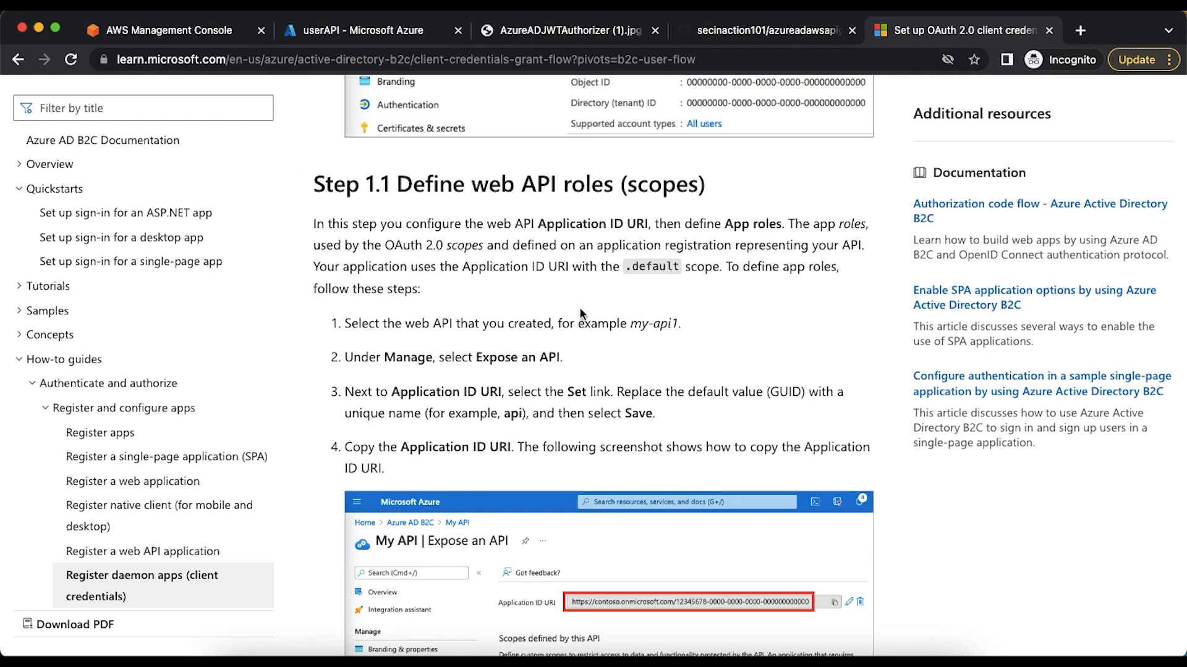
{"action": "scroll", "coordinate": [579, 309], "scroll_direction": "down", "scroll_amount": 3}
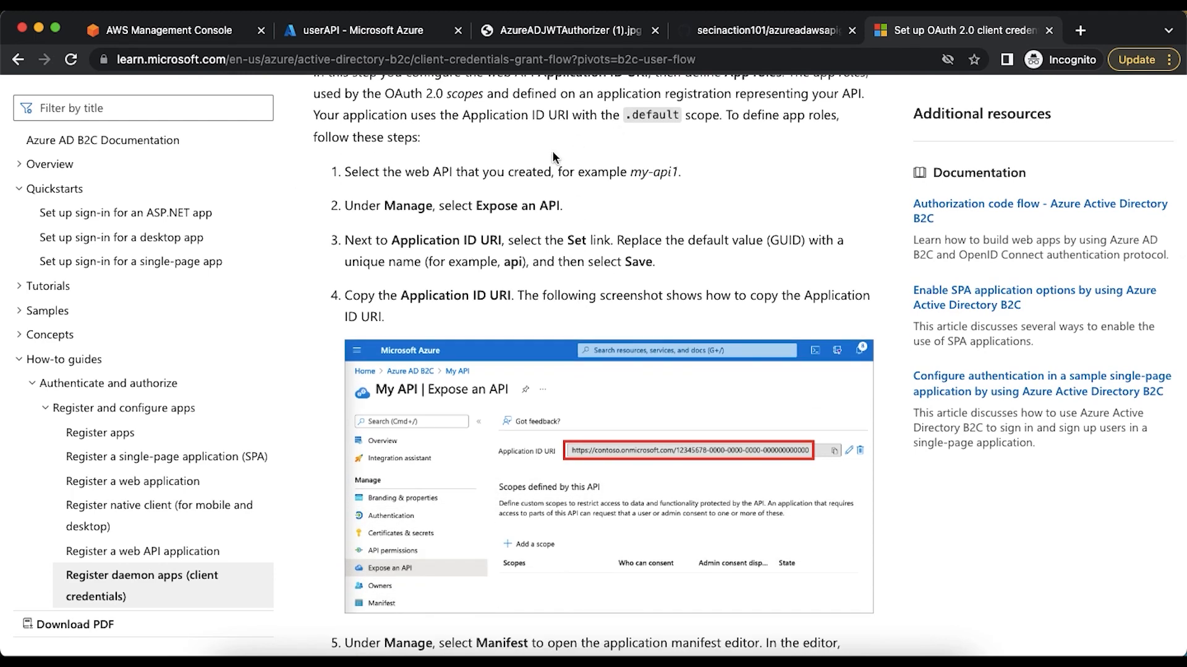
Start a new app role for userAPI with display name "Read User" and Applications as the allowed member type
{"action": "left_click", "coordinate": [380, 38]}
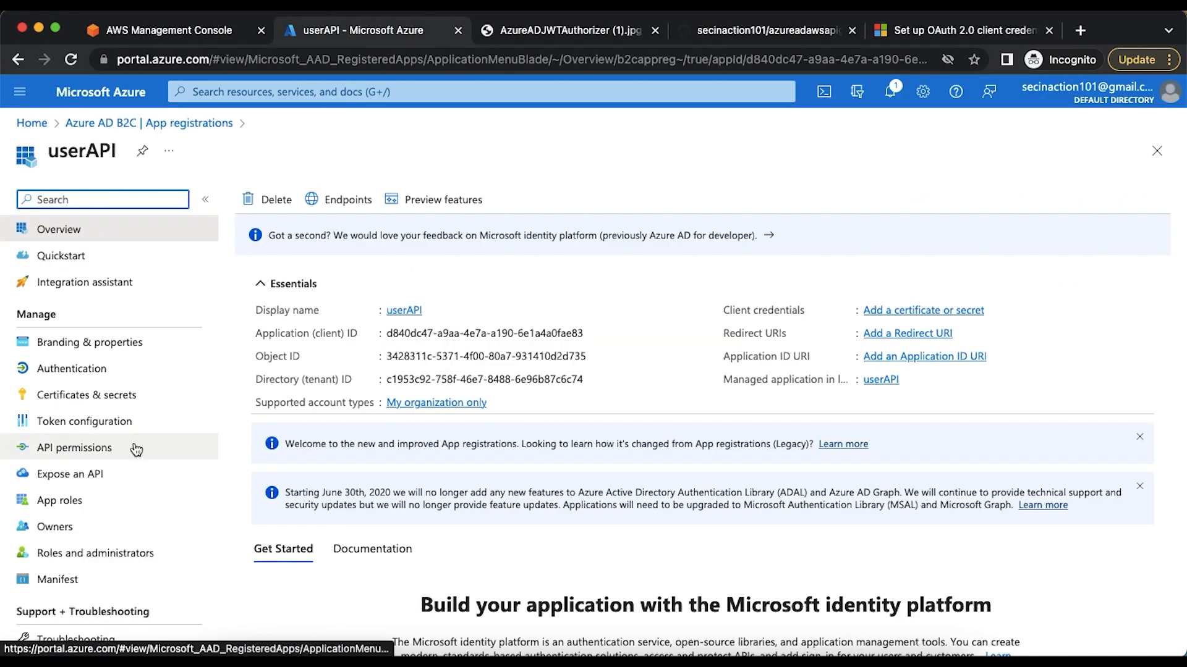
{"action": "left_click", "coordinate": [81, 502]}
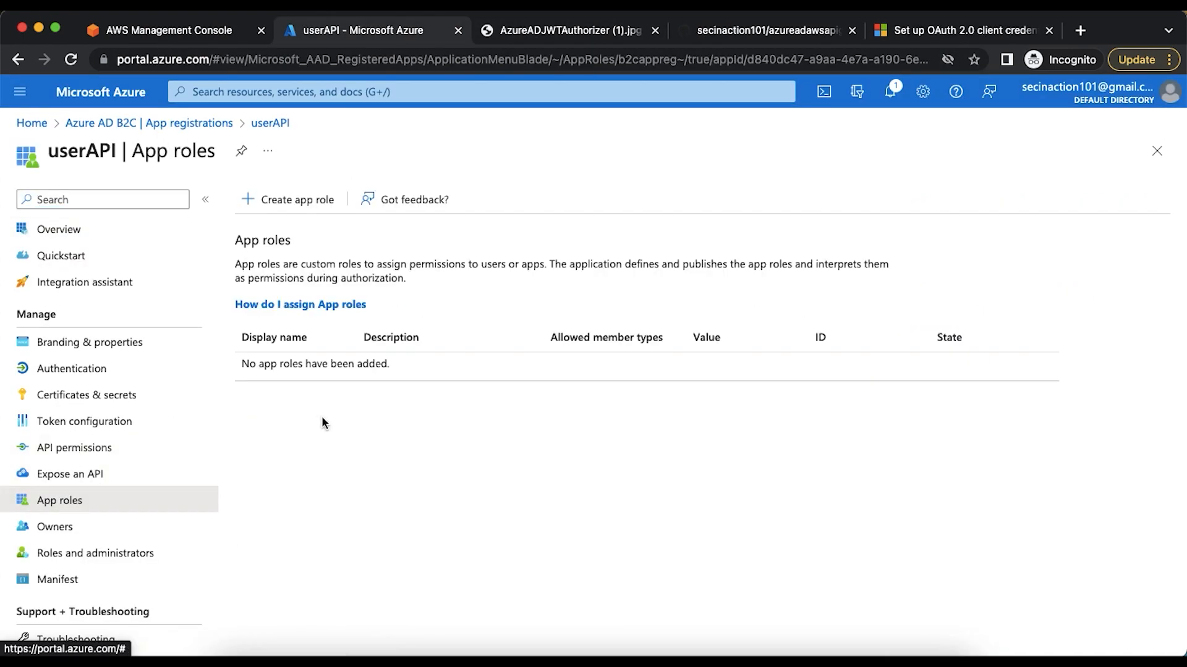
{"action": "left_click", "coordinate": [309, 197]}
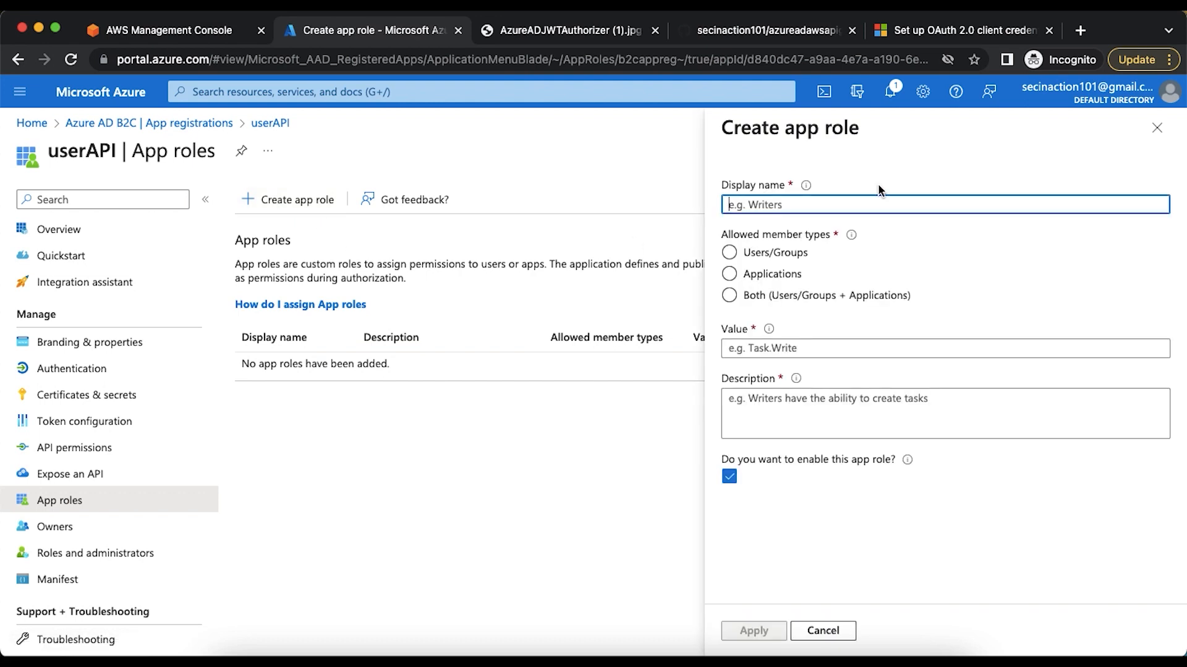
{"action": "type", "text": "Read User"}
{"action": "left_click", "coordinate": [739, 258]}
{"action": "left_click", "coordinate": [730, 274]}
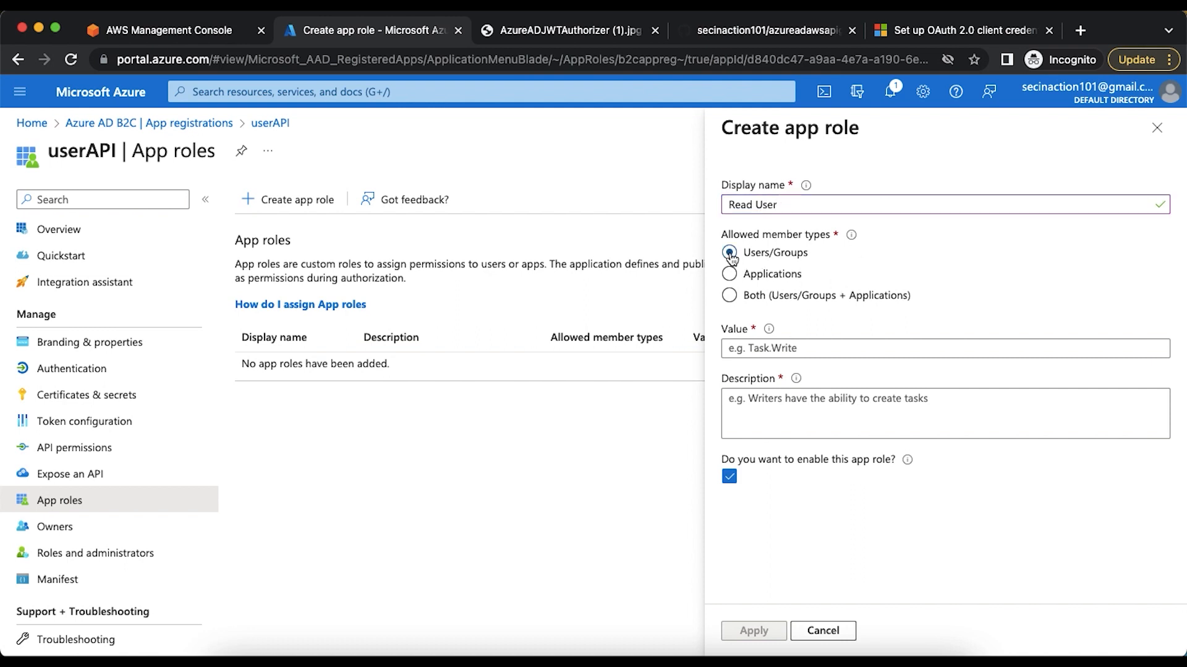
Give the Read User role the value read:user and the description "Read users", and create it
{"action": "left_click", "coordinate": [765, 350]}
{"action": "type", "text": "read"}
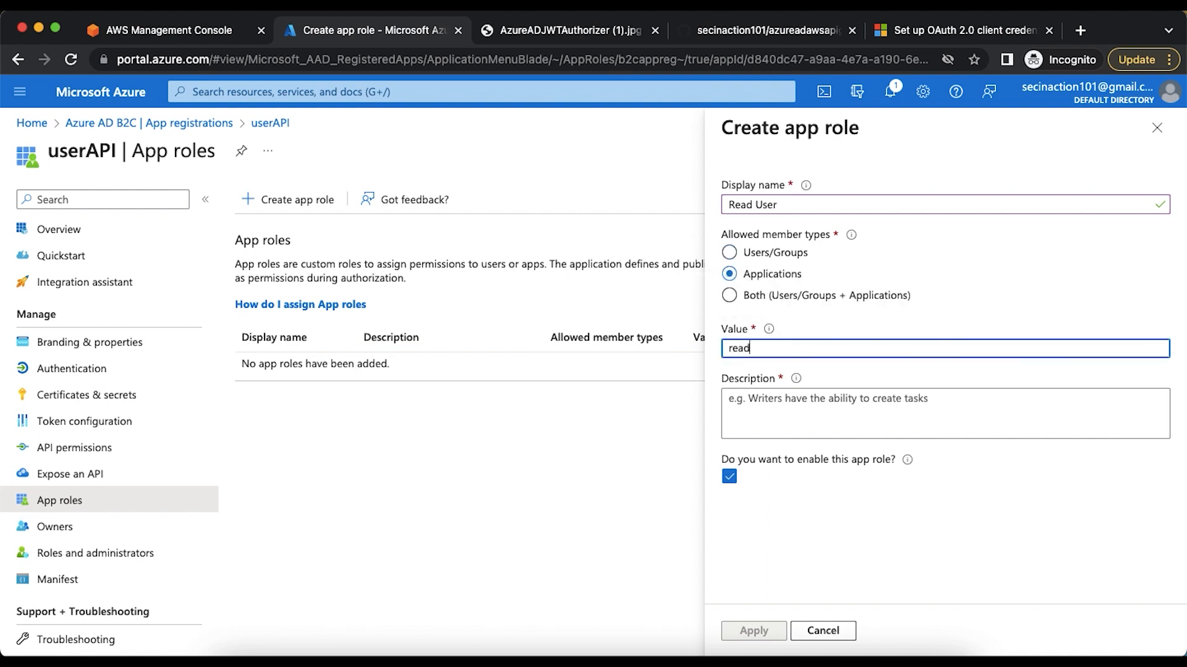
{"action": "type", "text": ":user"}
{"action": "left_click", "coordinate": [775, 413]}
{"action": "type", "text": "Read u"}
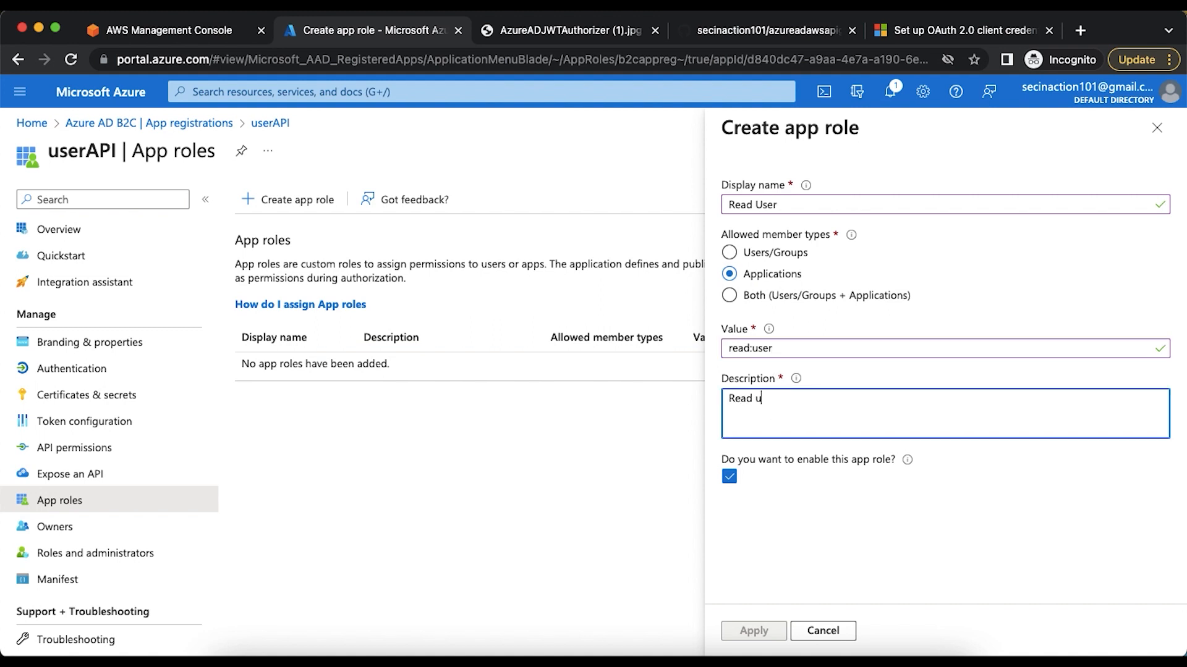
{"action": "type", "text": "sers"}
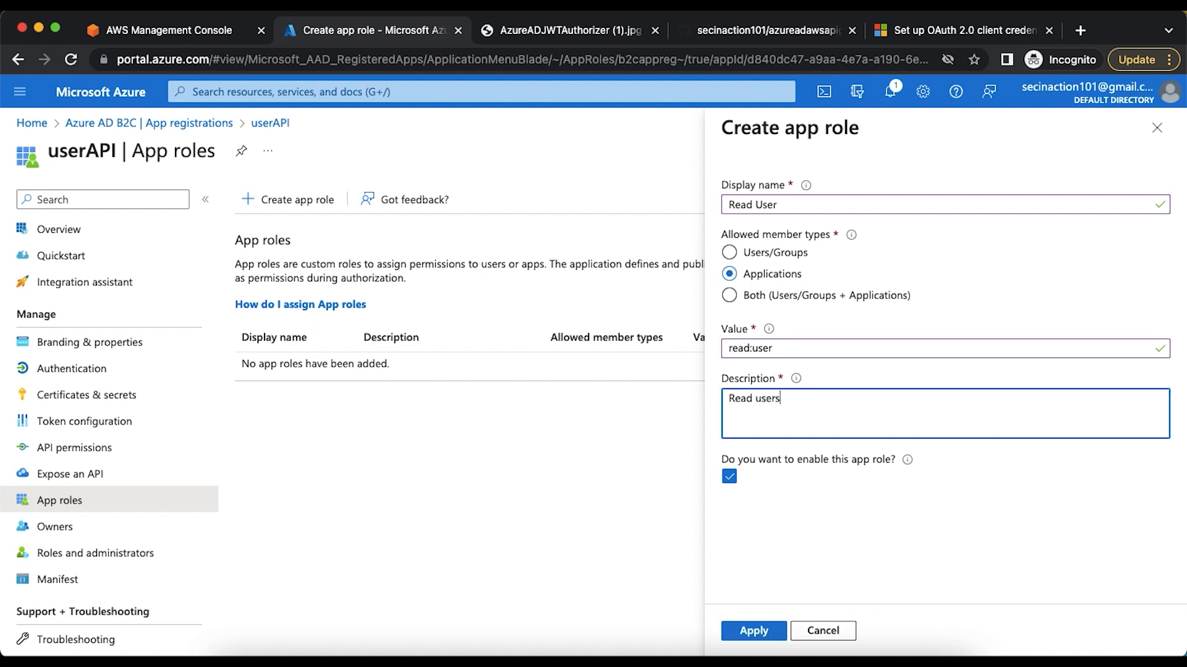
{"action": "left_click", "coordinate": [753, 631]}
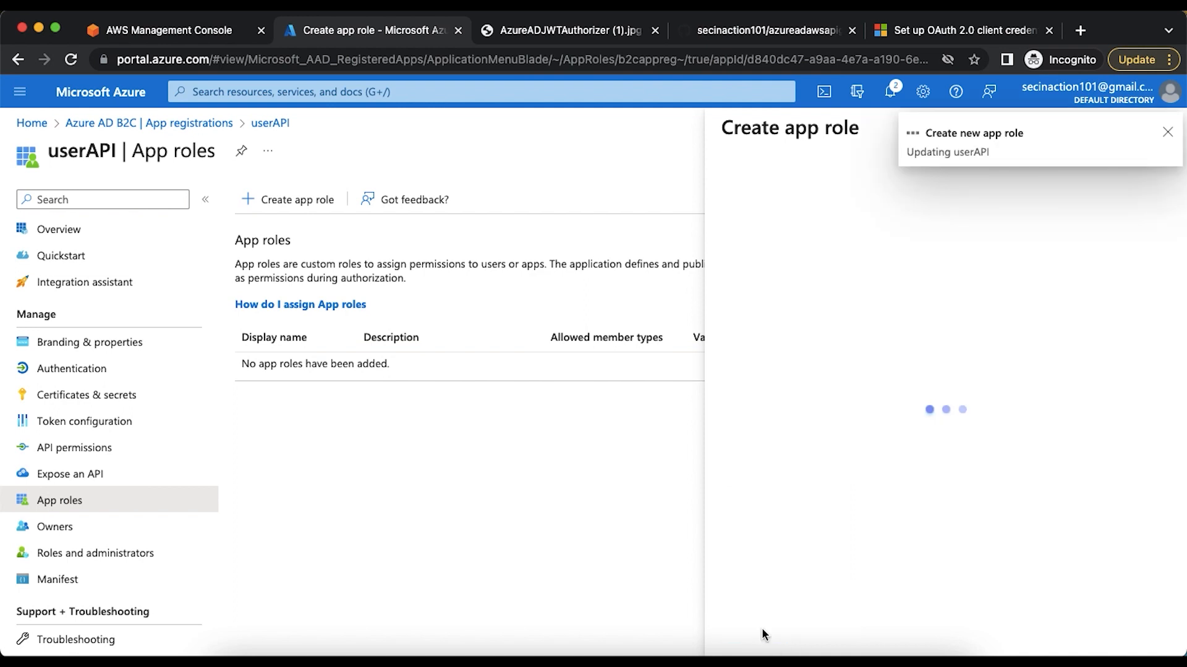
Start a second app role for userAPI with display name "Read Posts" and Applications as the allowed member type
{"action": "left_click", "coordinate": [299, 205]}
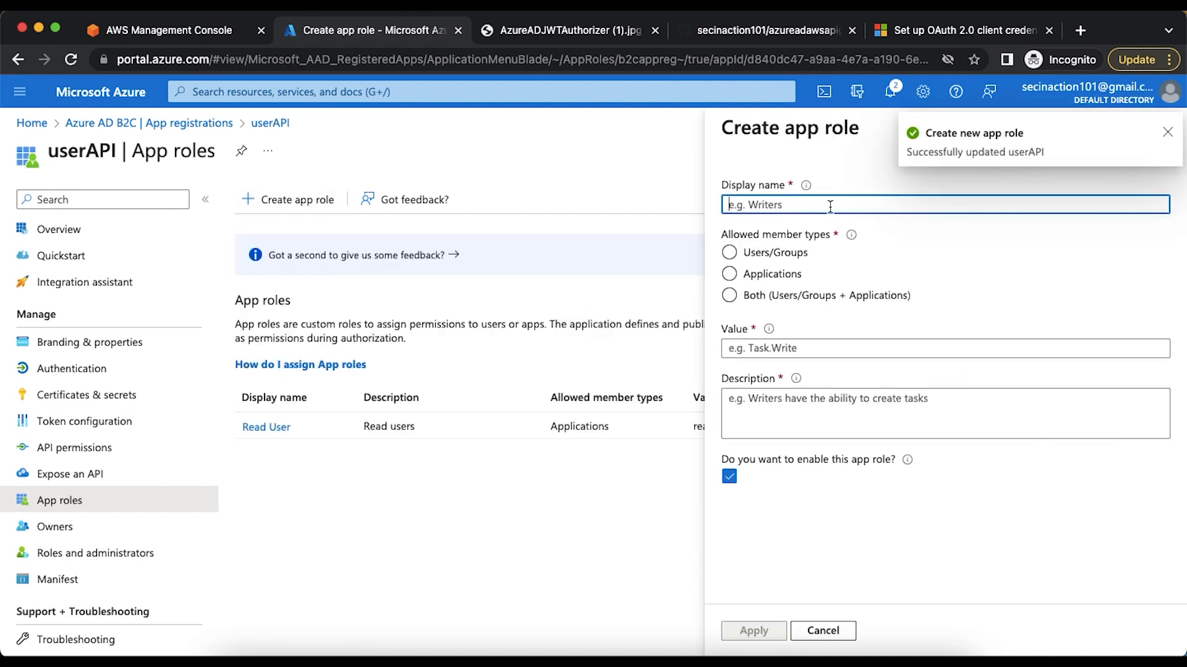
{"action": "type", "text": "Read "}
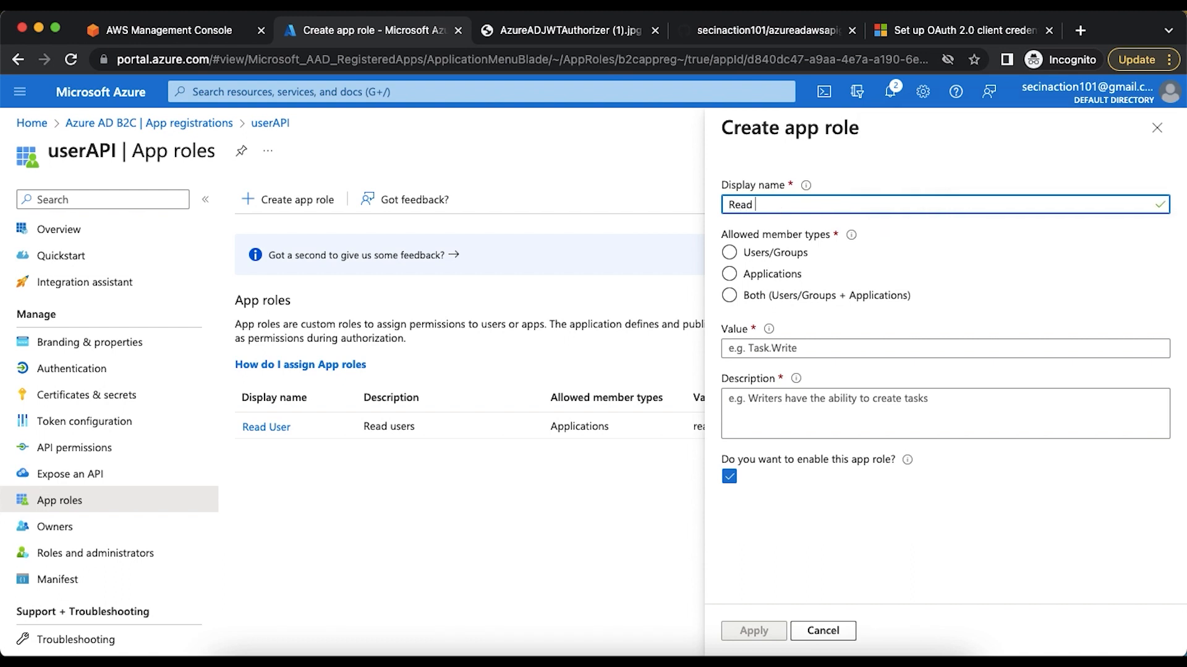
{"action": "type", "text": "Posts"}
{"action": "left_click", "coordinate": [766, 275]}
{"action": "left_click", "coordinate": [731, 276]}
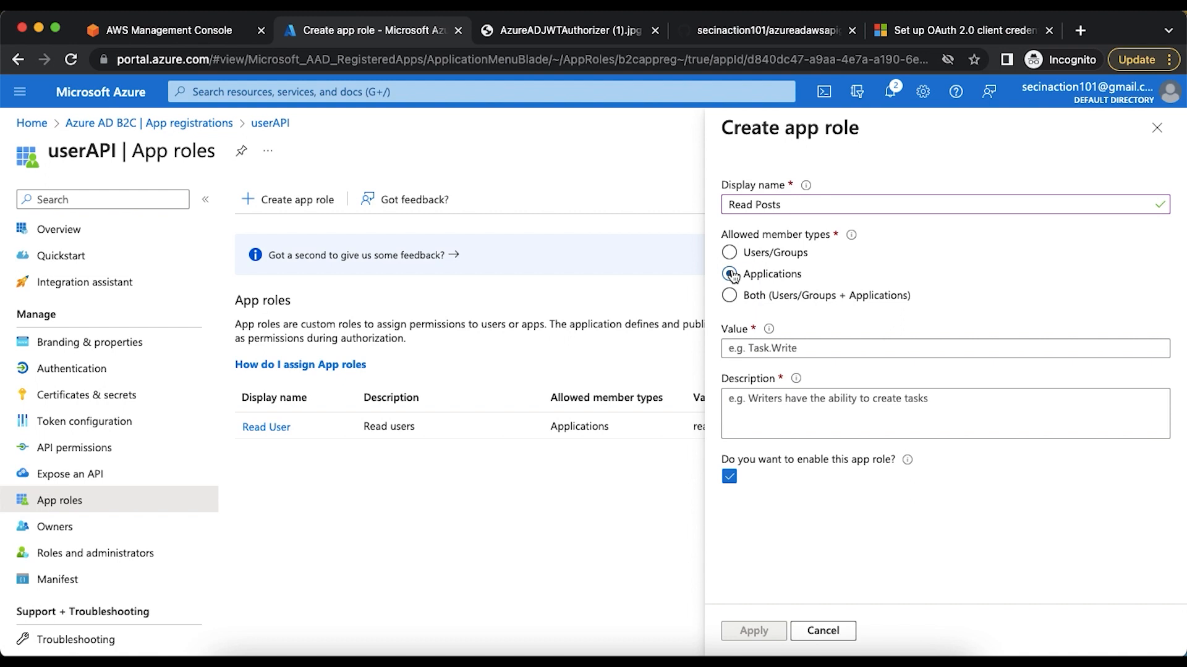
Give the Read Posts role the value read:posts and the description "Read user posts", and create it
{"action": "left_click", "coordinate": [753, 347]}
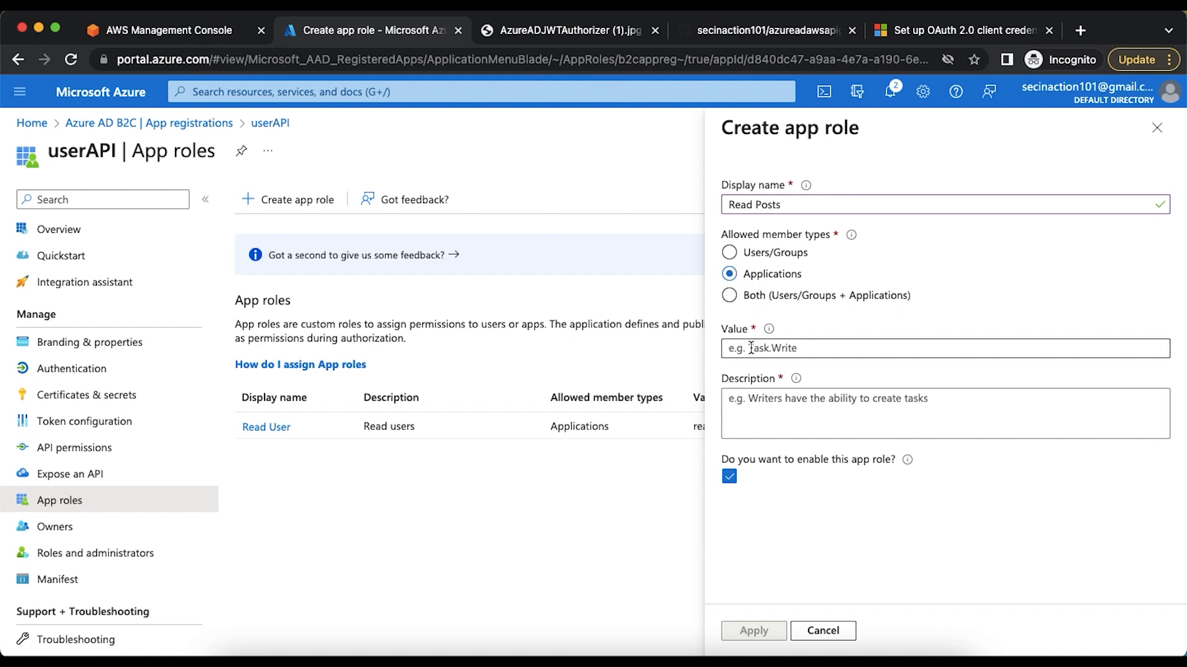
{"action": "type", "text": "read:posts"}
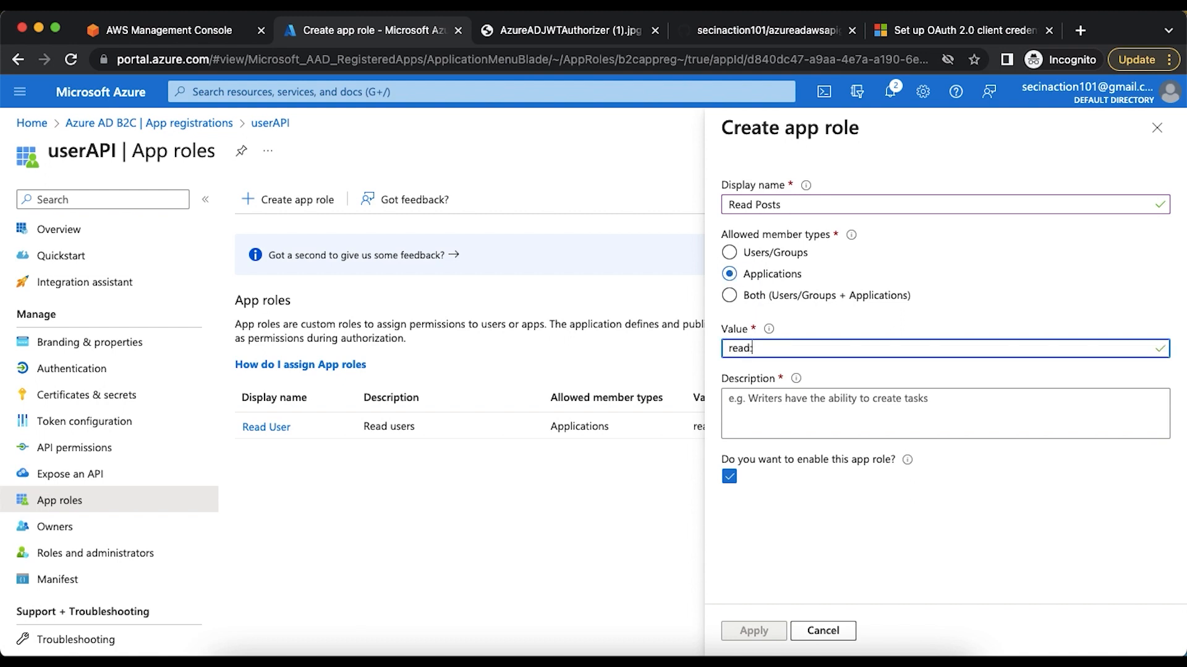
{"action": "left_click", "coordinate": [763, 401]}
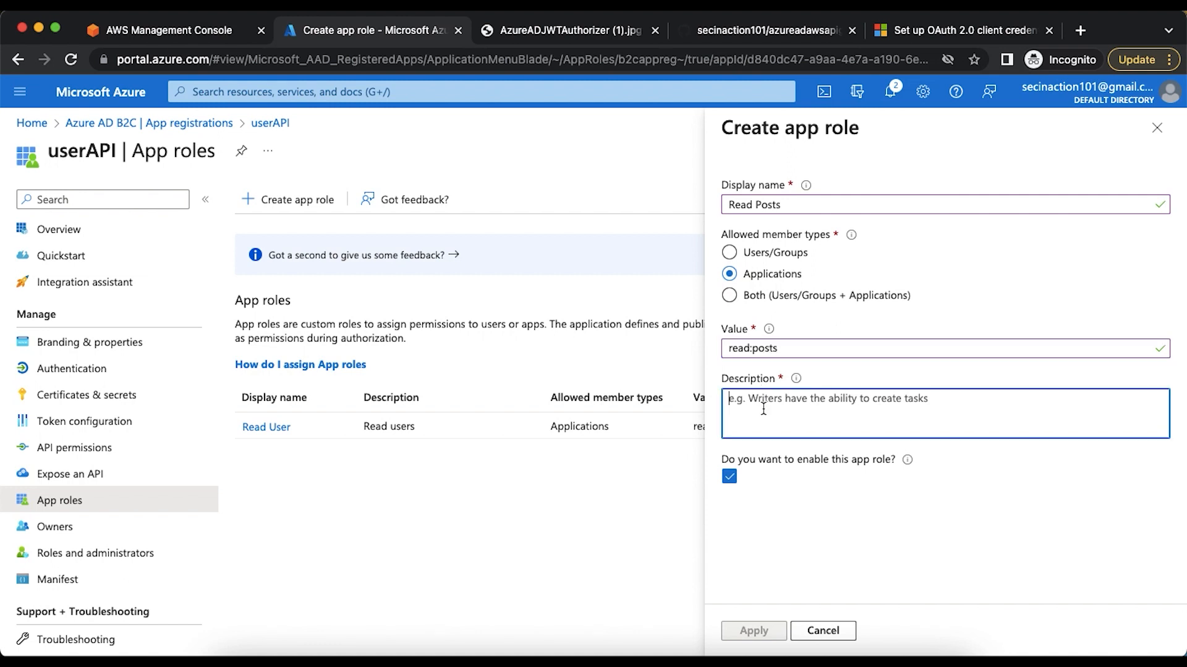
{"action": "type", "text": "Read"}
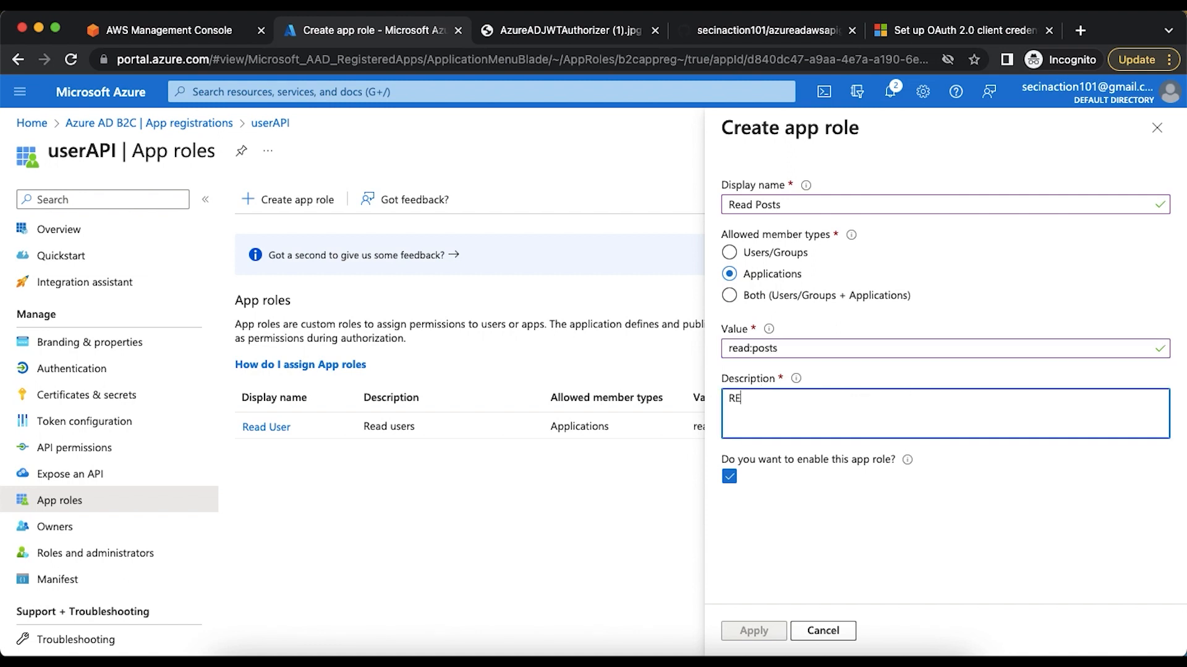
{"action": "key", "text": "BackSpace"}
{"action": "key", "text": "BackSpace"}
{"action": "type", "text": "ad user posts"}
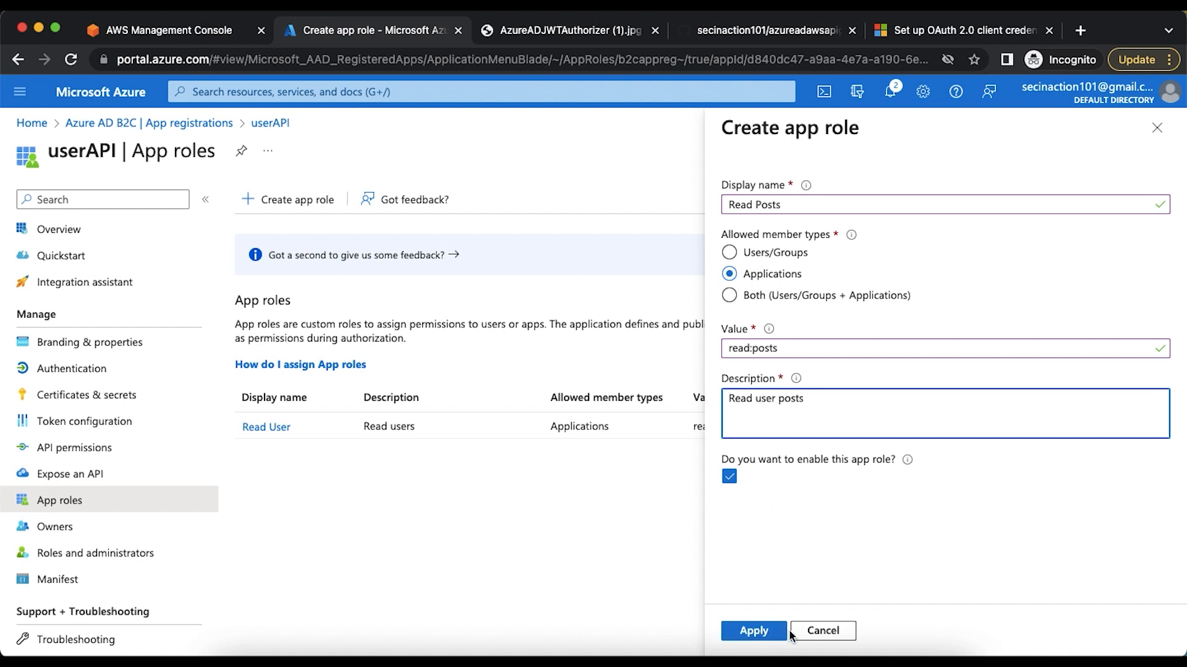
{"action": "left_click", "coordinate": [755, 630]}
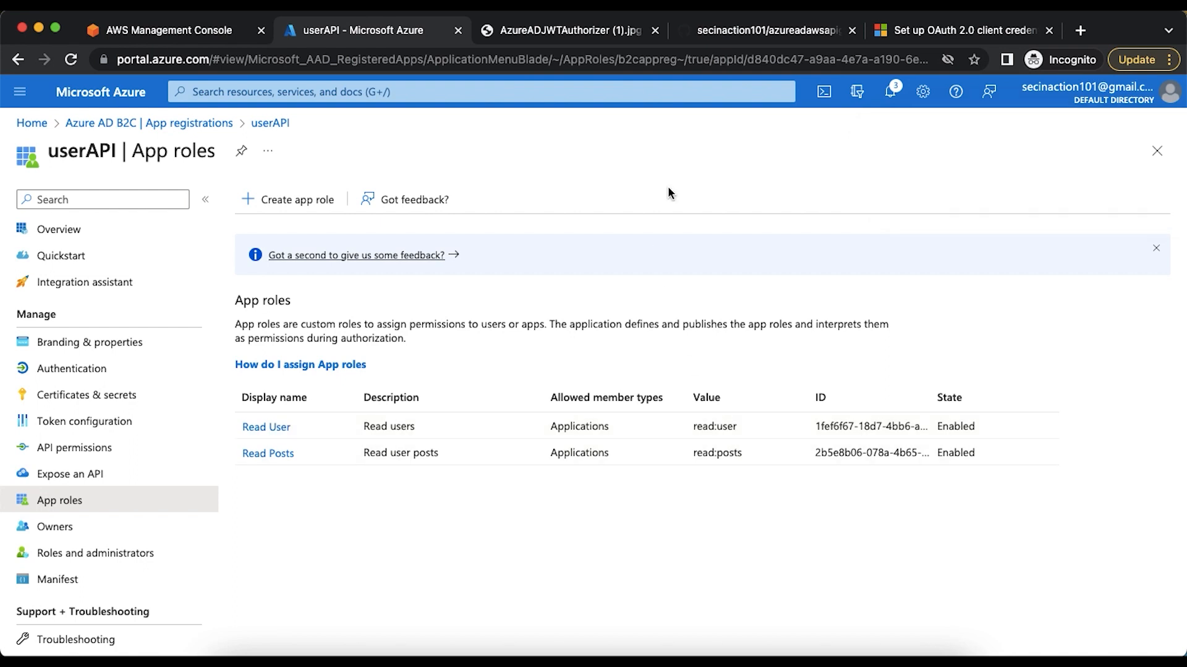
Check the Application ID URI instructions in Step 1.1 of the client credentials article and open userAPI's Expose an API page
{"action": "left_click", "coordinate": [899, 29]}
{"action": "scroll", "coordinate": [487, 297], "scroll_direction": "up", "scroll_amount": 1}
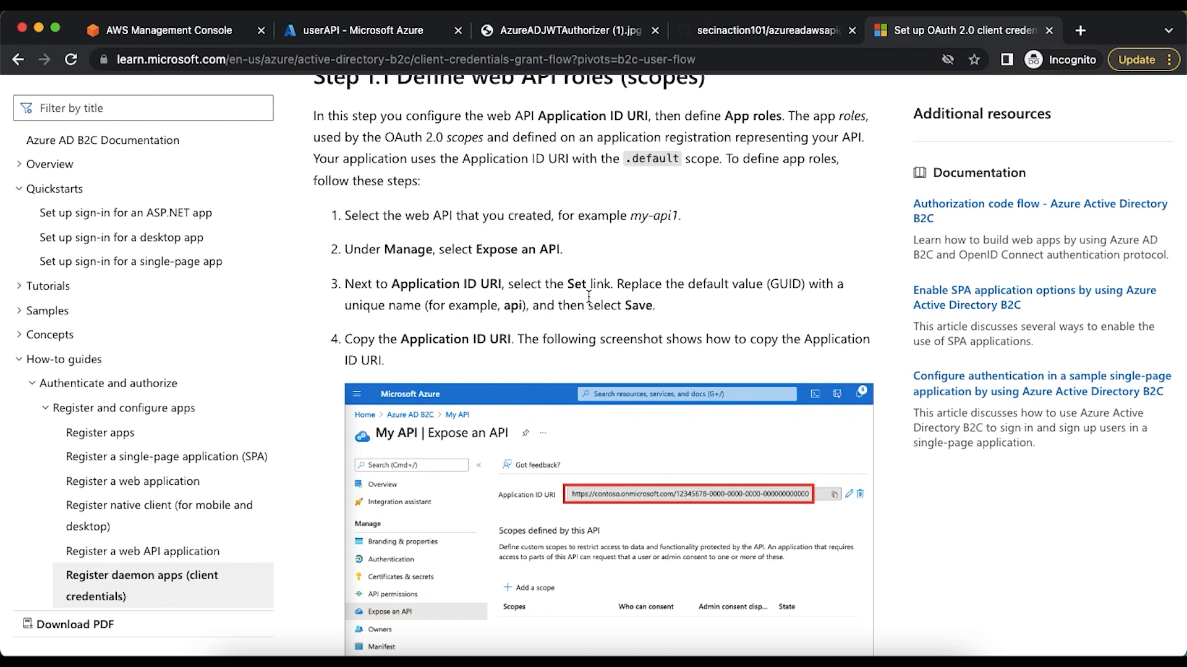
{"action": "scroll", "coordinate": [588, 297], "scroll_direction": "down", "scroll_amount": 5}
{"action": "left_click", "coordinate": [367, 36]}
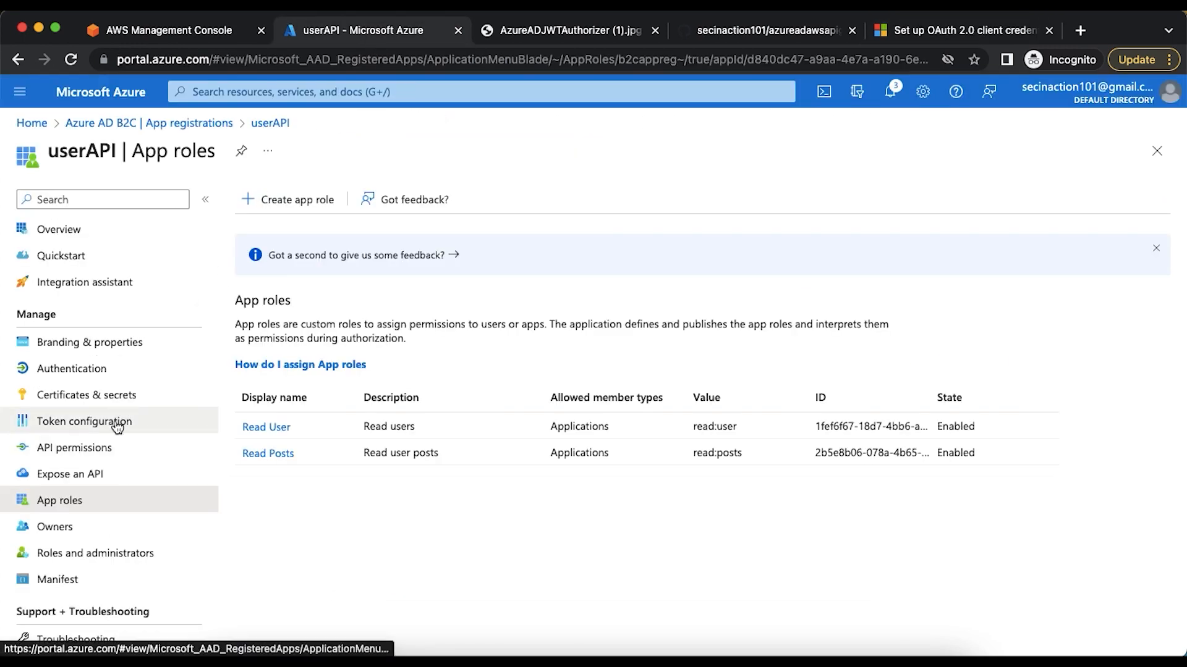
{"action": "left_click", "coordinate": [81, 481]}
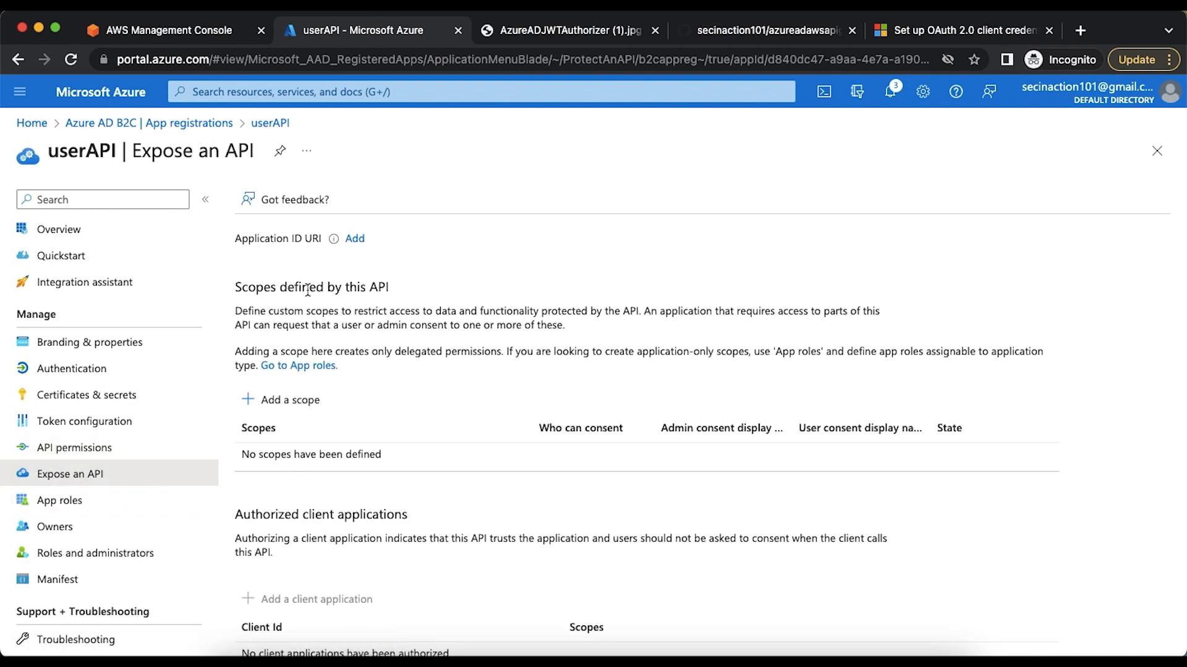
{"action": "left_click", "coordinate": [354, 239]}
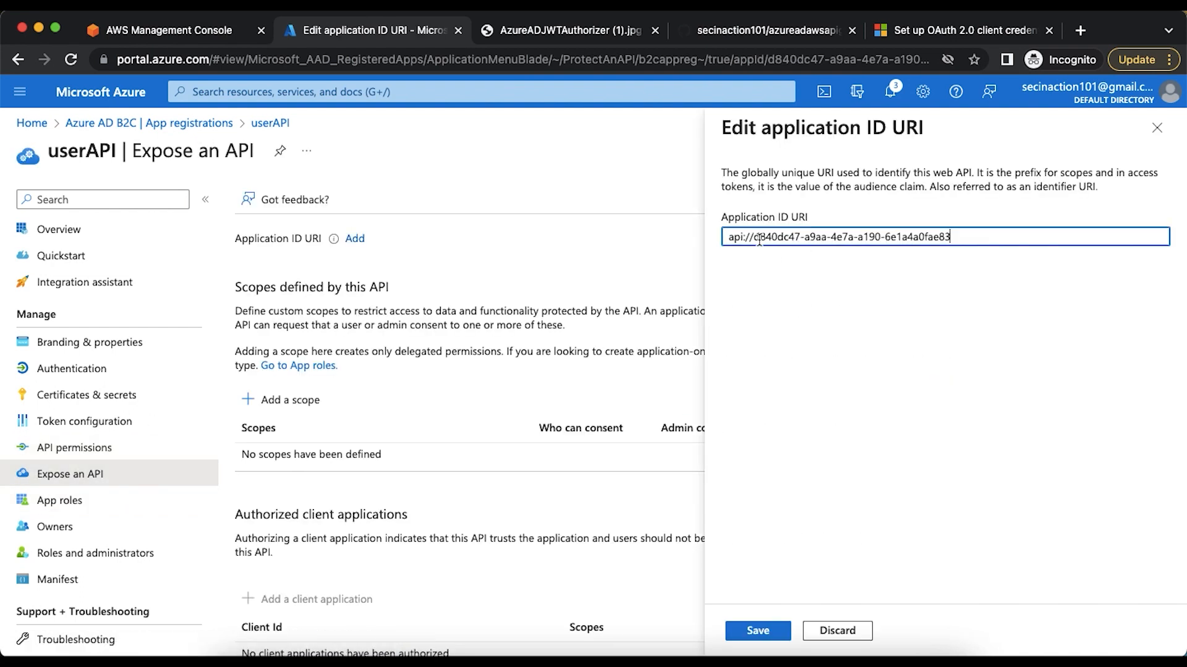
{"action": "left_click_drag", "start_coordinate": [754, 236], "coordinate": [722, 237]}
{"action": "key", "text": "BackSpace"}
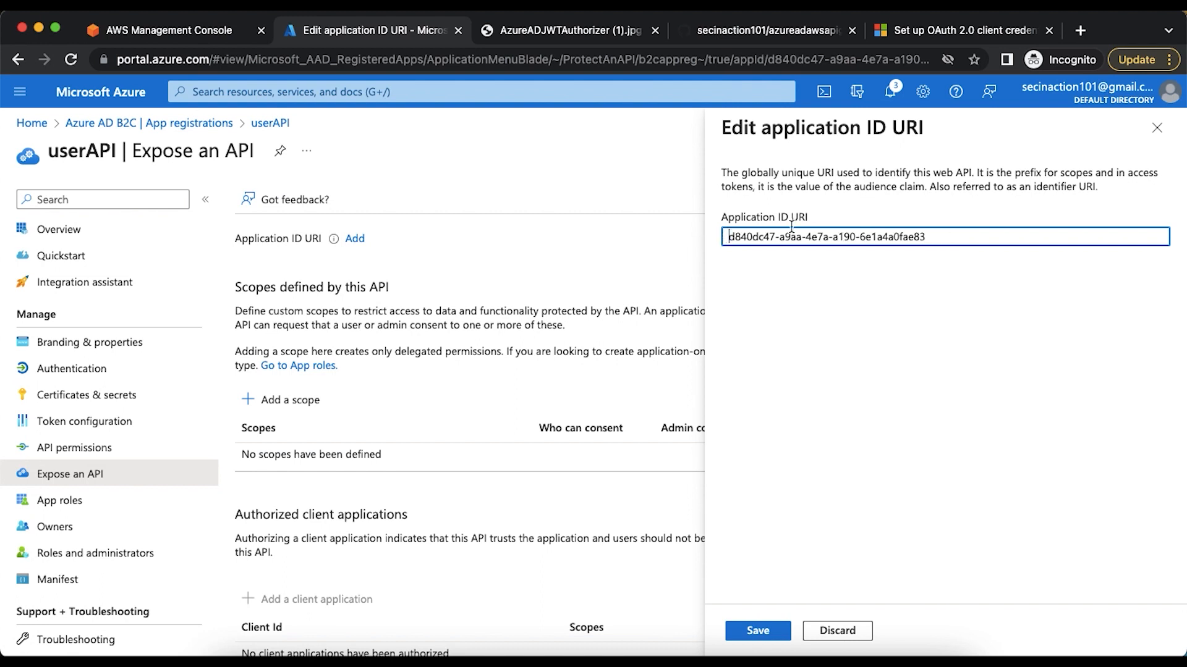
Discard the unsaved URI edit, copy the Default Directory's onmicrosoft.com domain from the portal settings, and return to Expose an API
{"action": "left_click", "coordinate": [1093, 102]}
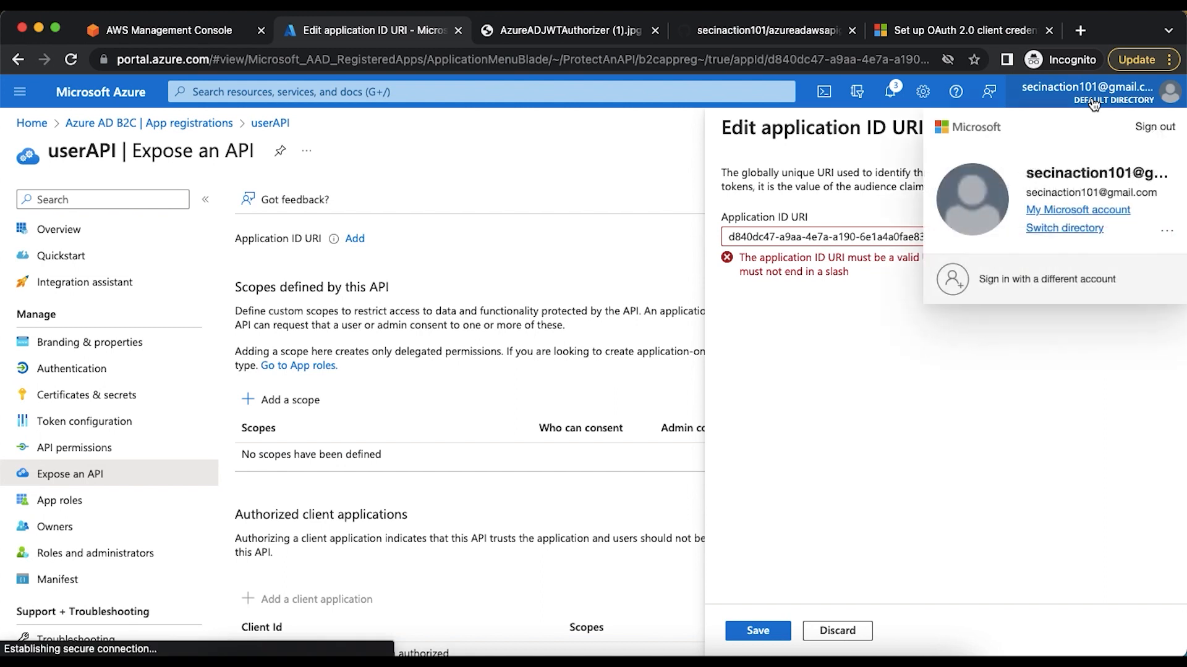
{"action": "left_click", "coordinate": [923, 91]}
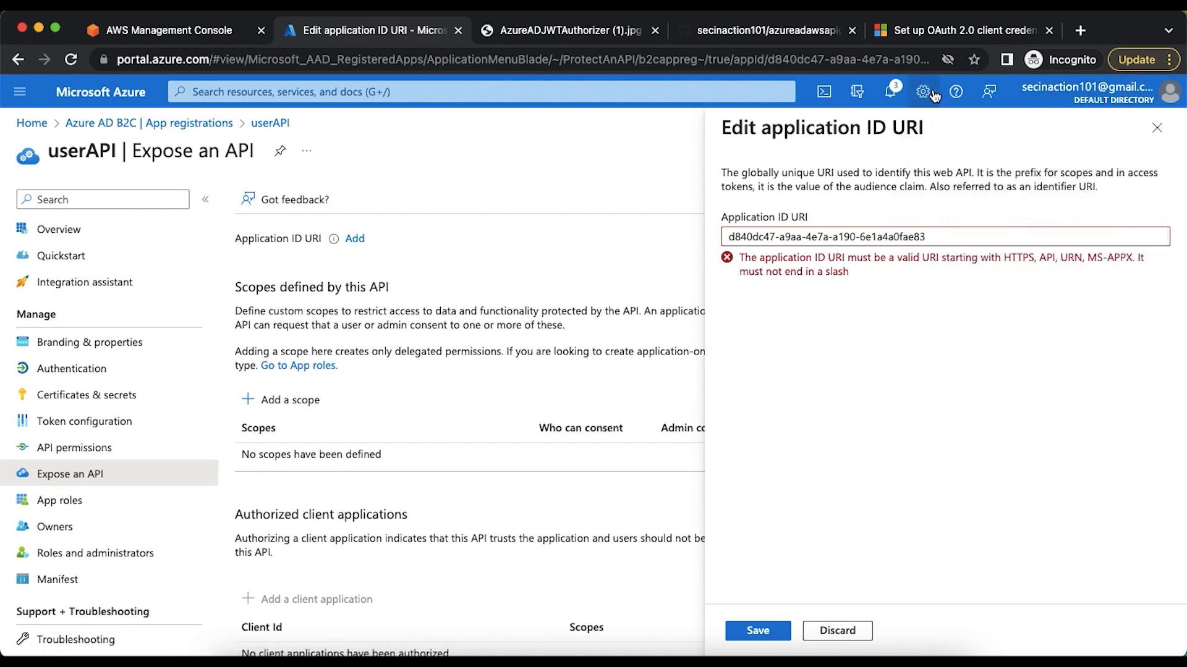
{"action": "left_click", "coordinate": [923, 92]}
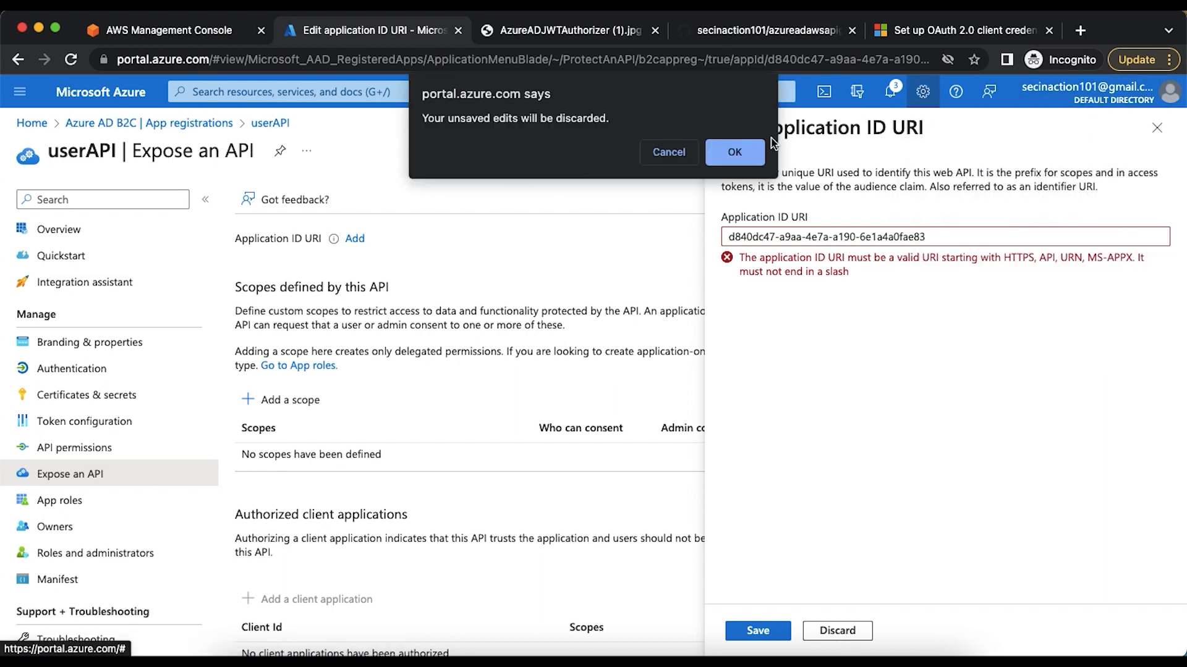
{"action": "left_click", "coordinate": [732, 151]}
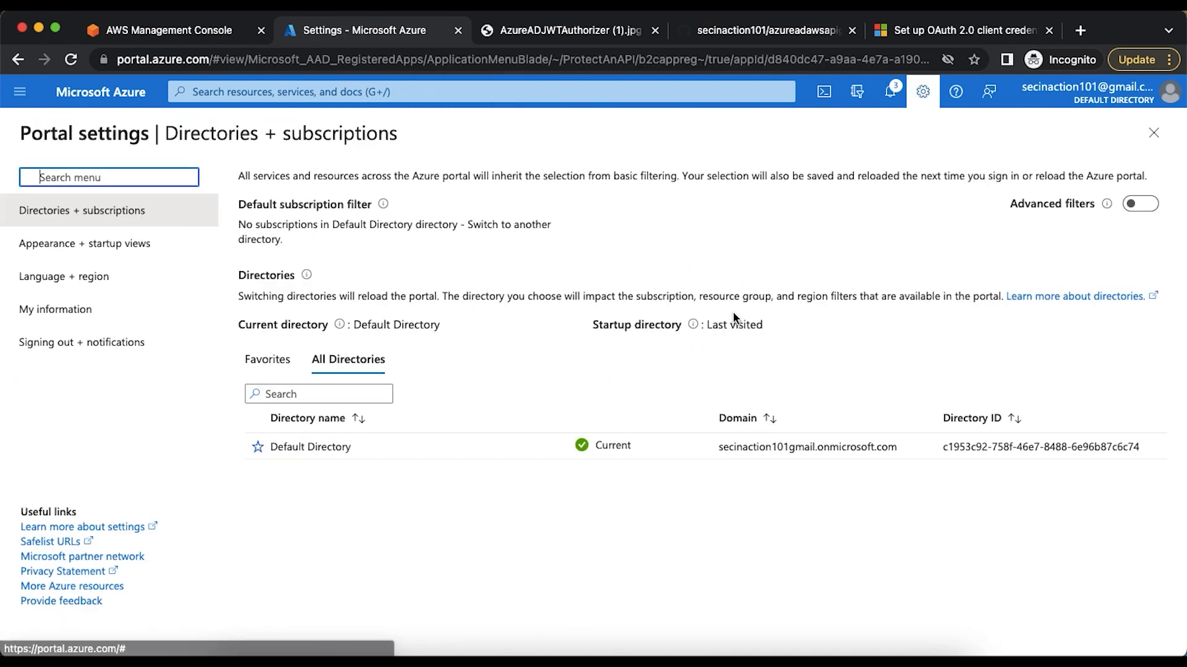
{"action": "left_click_drag", "start_coordinate": [718, 447], "coordinate": [882, 446]}
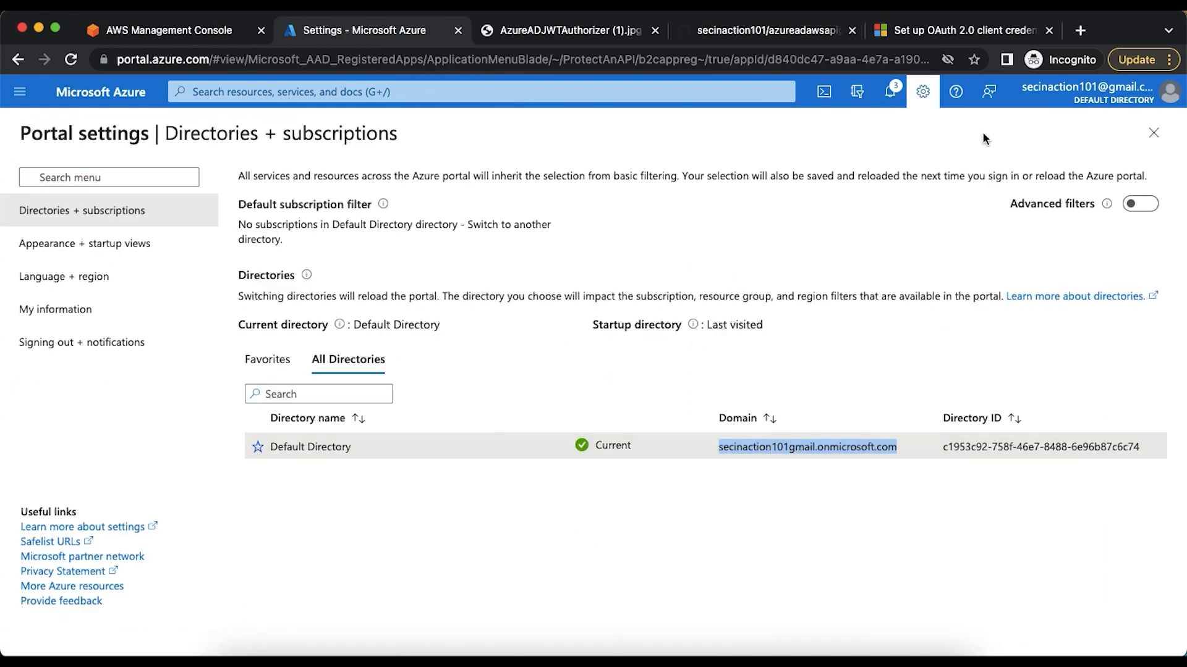
{"action": "left_click", "coordinate": [923, 91]}
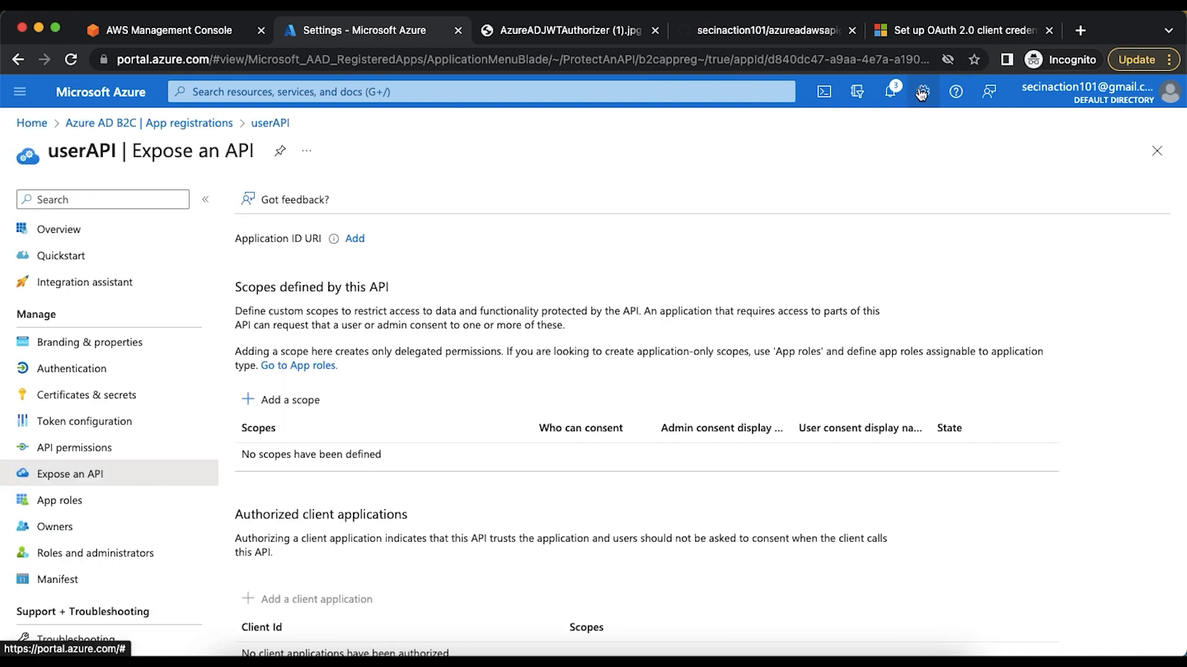
{"action": "left_click", "coordinate": [355, 238]}
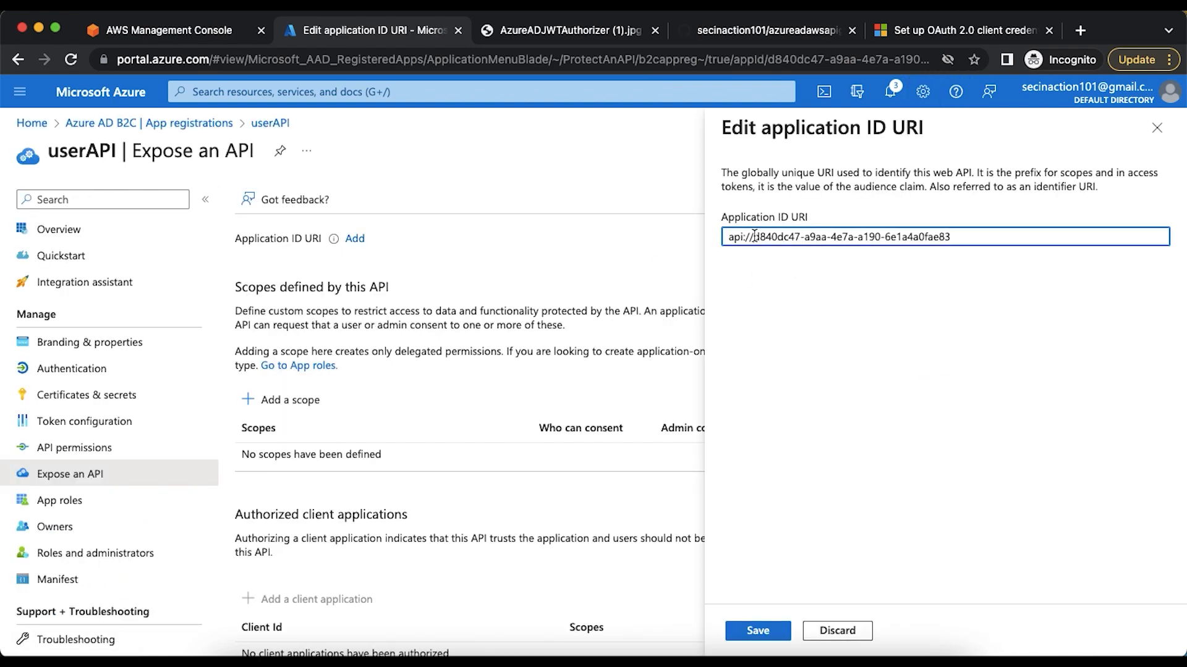
{"action": "left_click_drag", "start_coordinate": [754, 237], "coordinate": [708, 240]}
{"action": "key", "text": "BackSpace"}
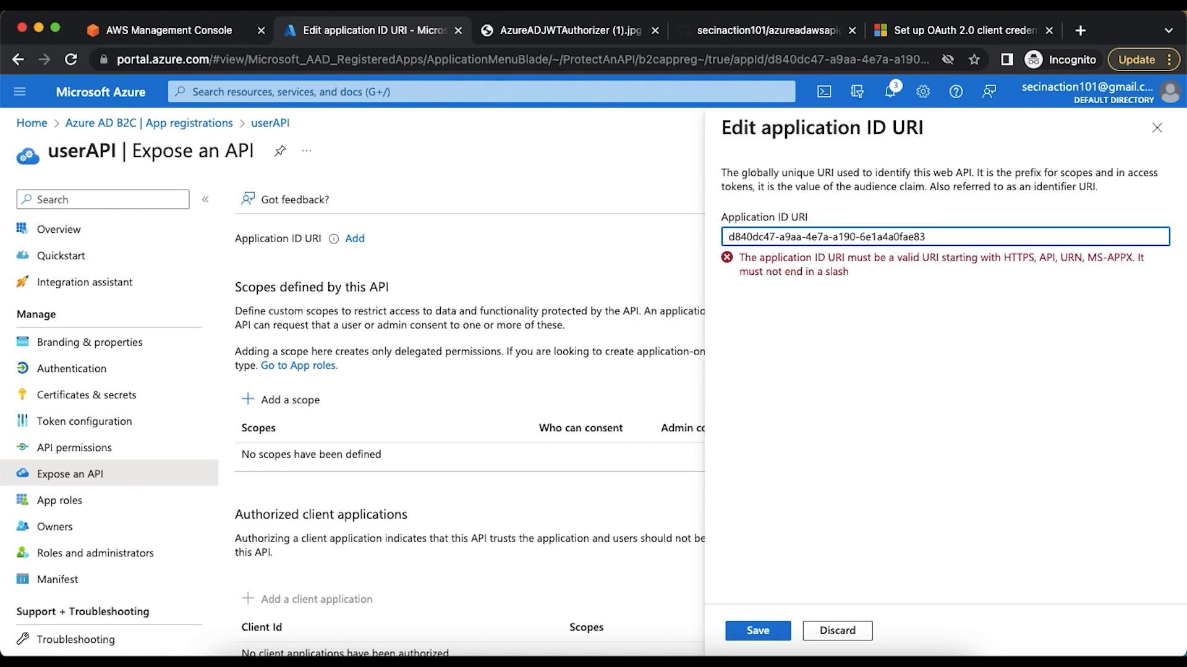
{"action": "type", "text": "https://"}
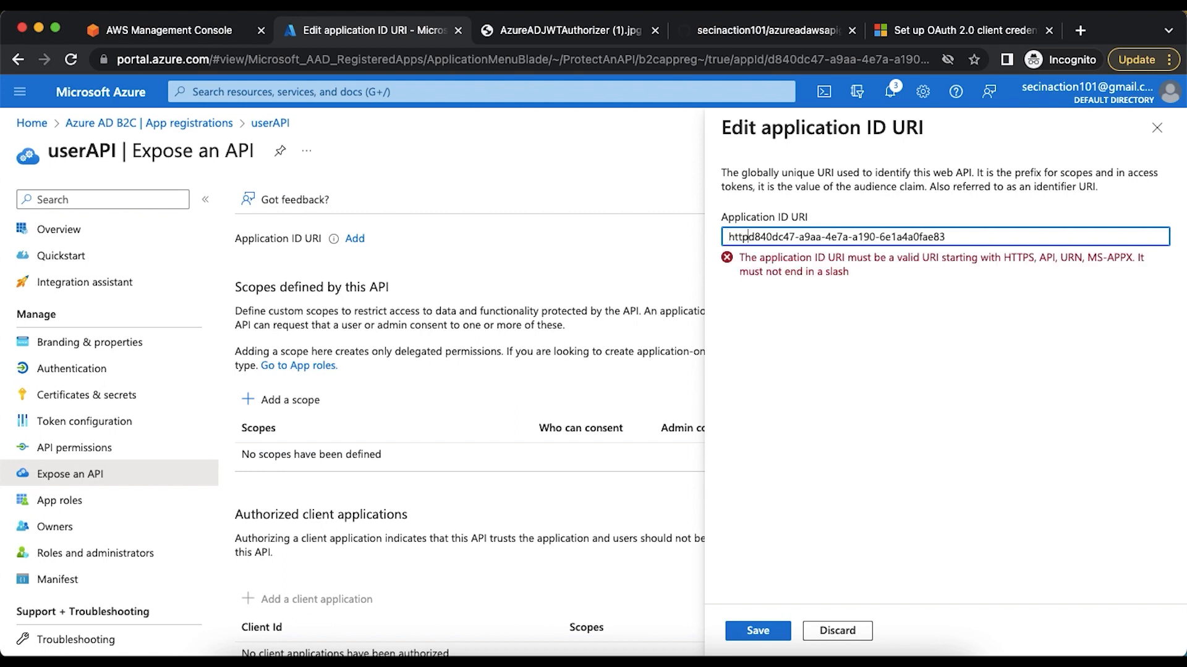
{"action": "type", "text": "secinaction101gmail.onmicrosoft.com"}
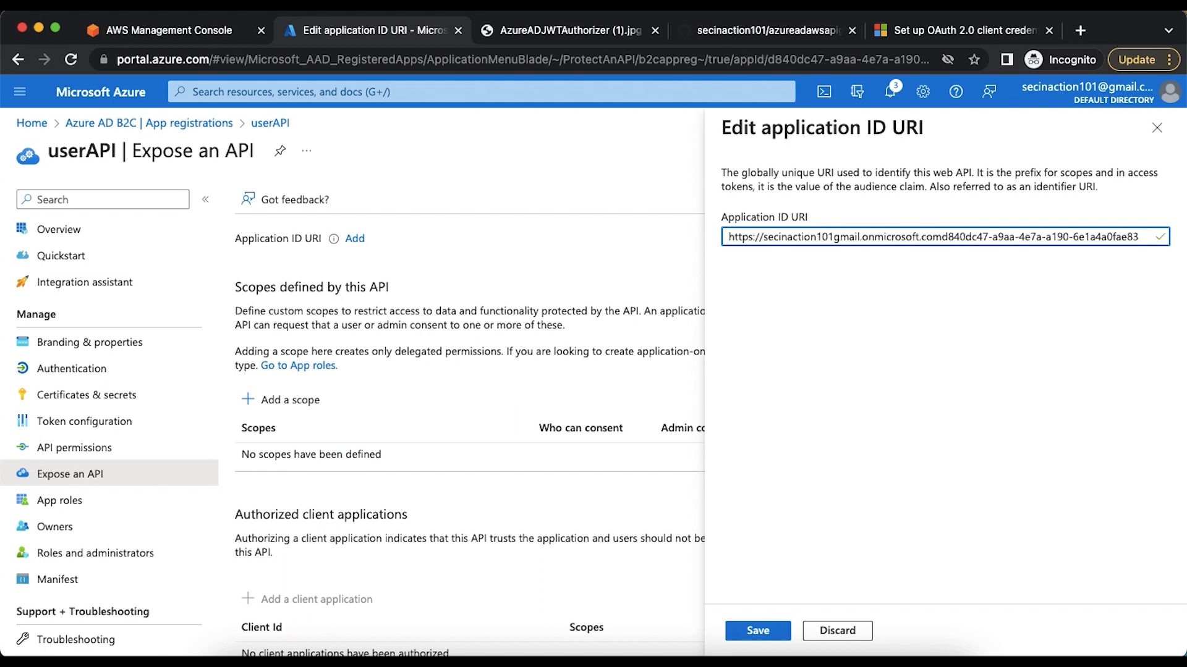
{"action": "type", "text": "/"}
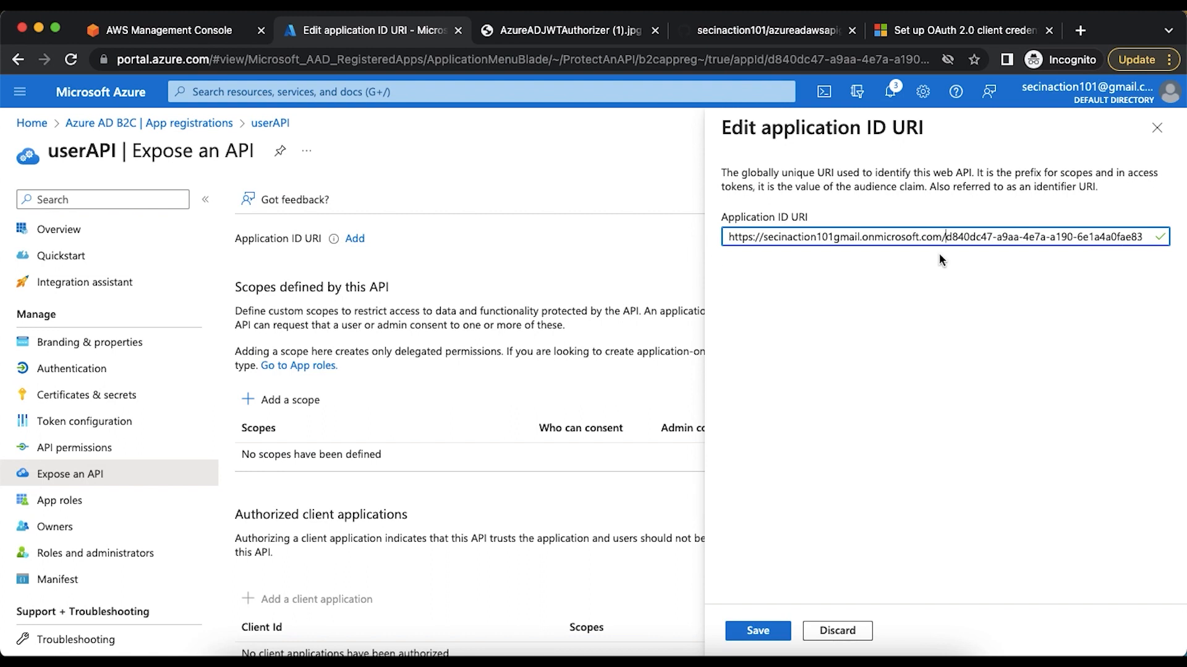
{"action": "left_click", "coordinate": [762, 630]}
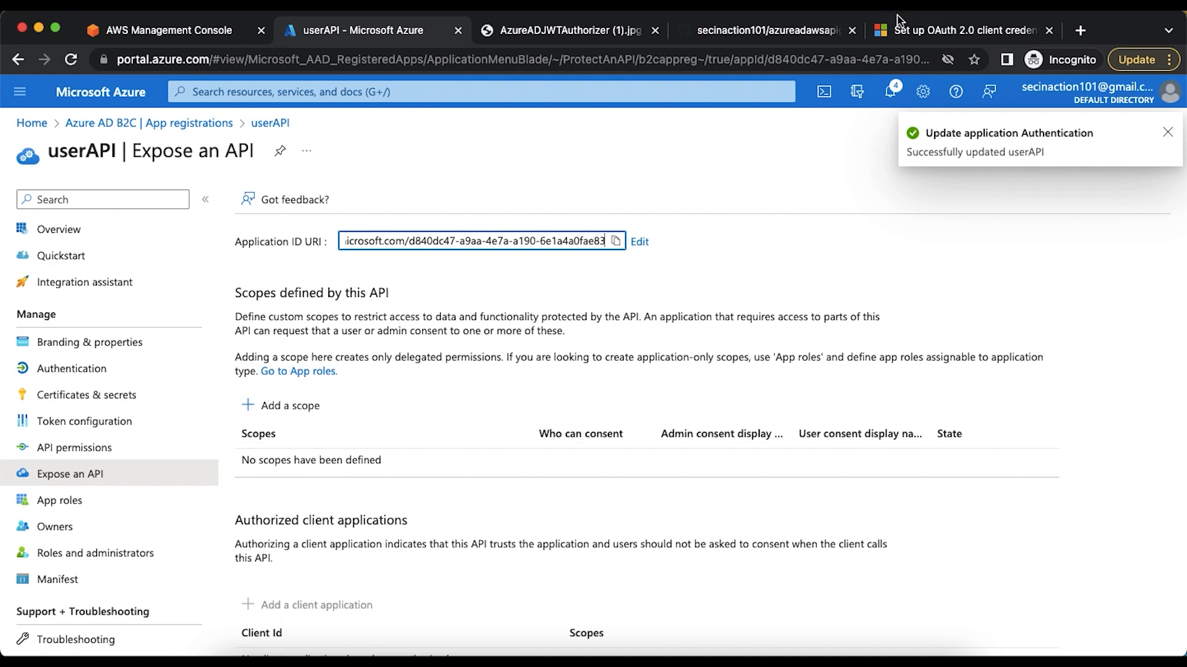
Read the article's manifest step on defining appRoles and compare it with the app roles defined for userAPI
{"action": "left_click", "coordinate": [906, 32]}
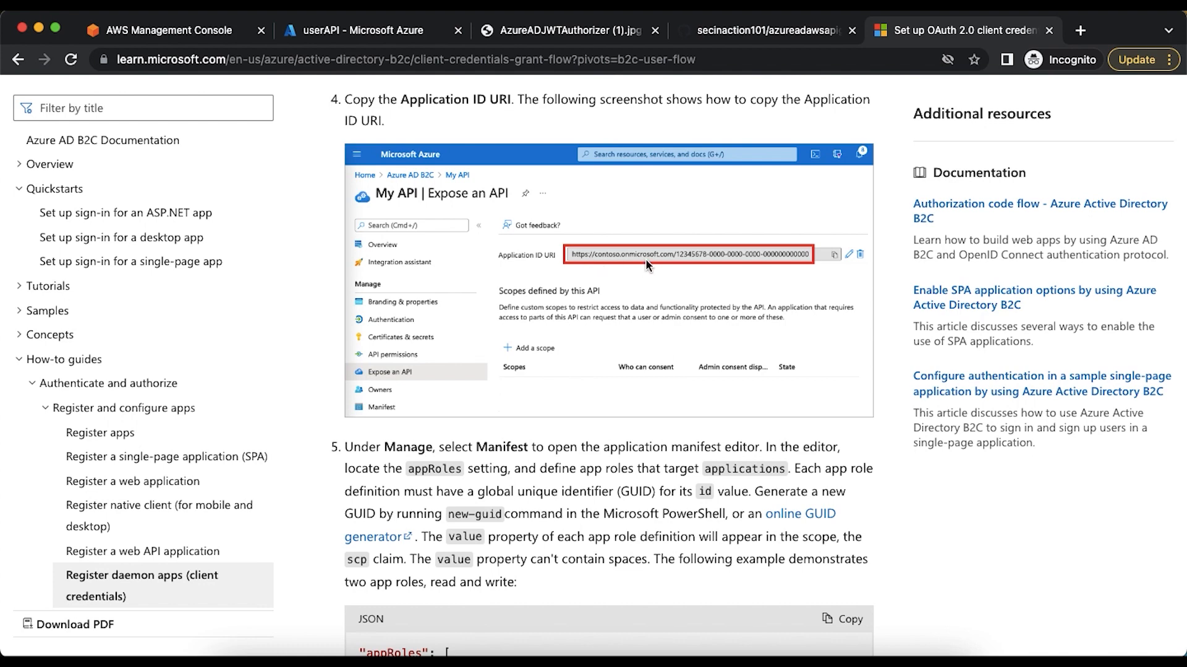
{"action": "scroll", "coordinate": [645, 258], "scroll_direction": "down", "scroll_amount": 5}
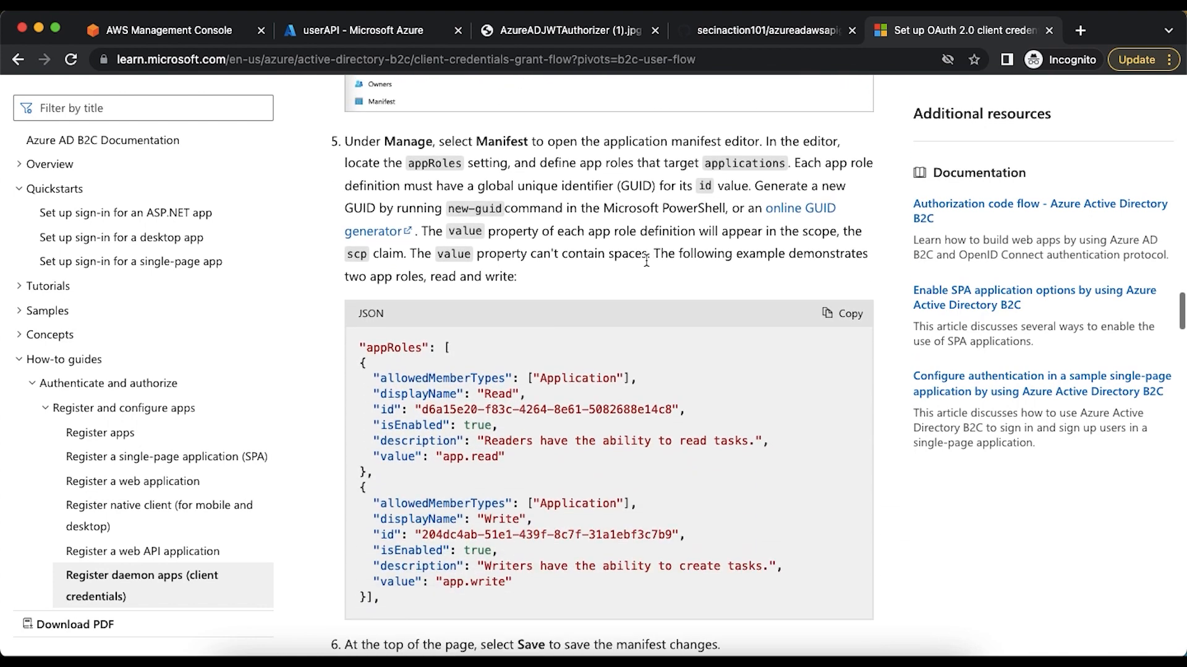
{"action": "scroll", "coordinate": [429, 469], "scroll_direction": "down", "scroll_amount": 1}
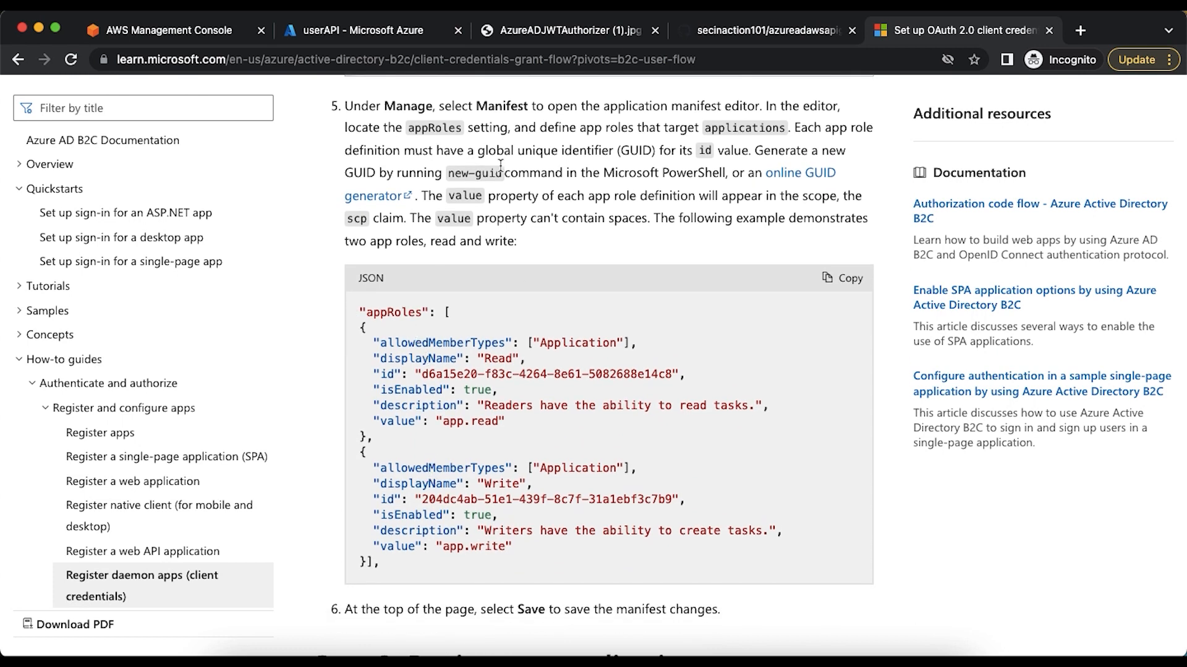
{"action": "left_click", "coordinate": [370, 34]}
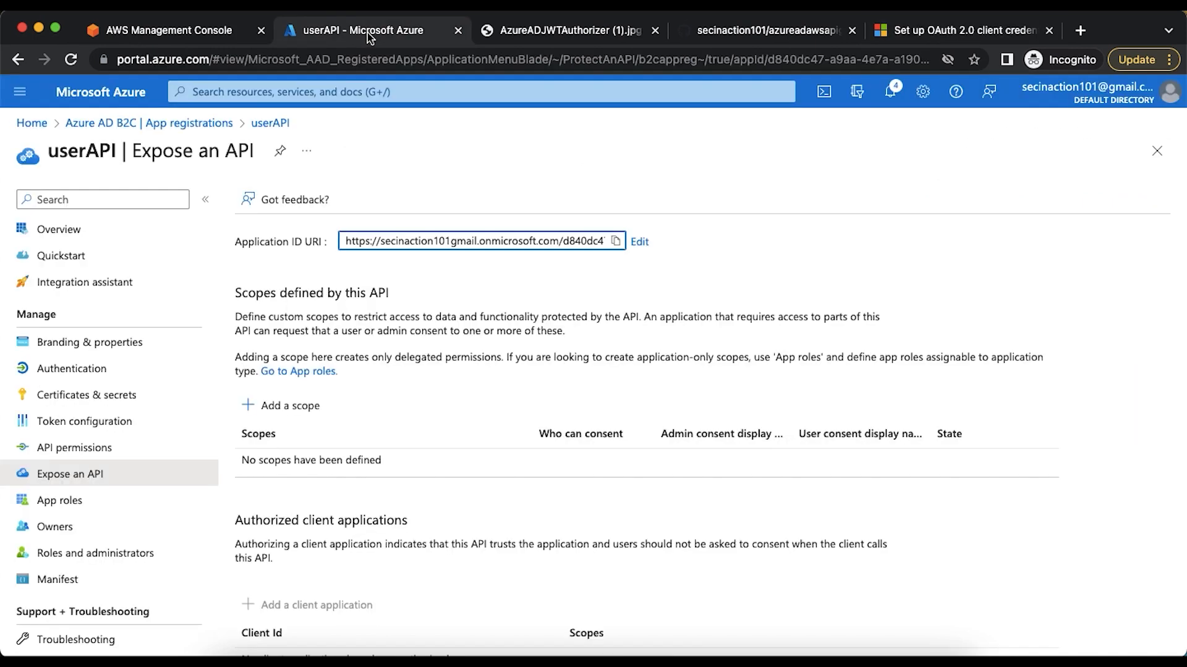
{"action": "left_click", "coordinate": [86, 498]}
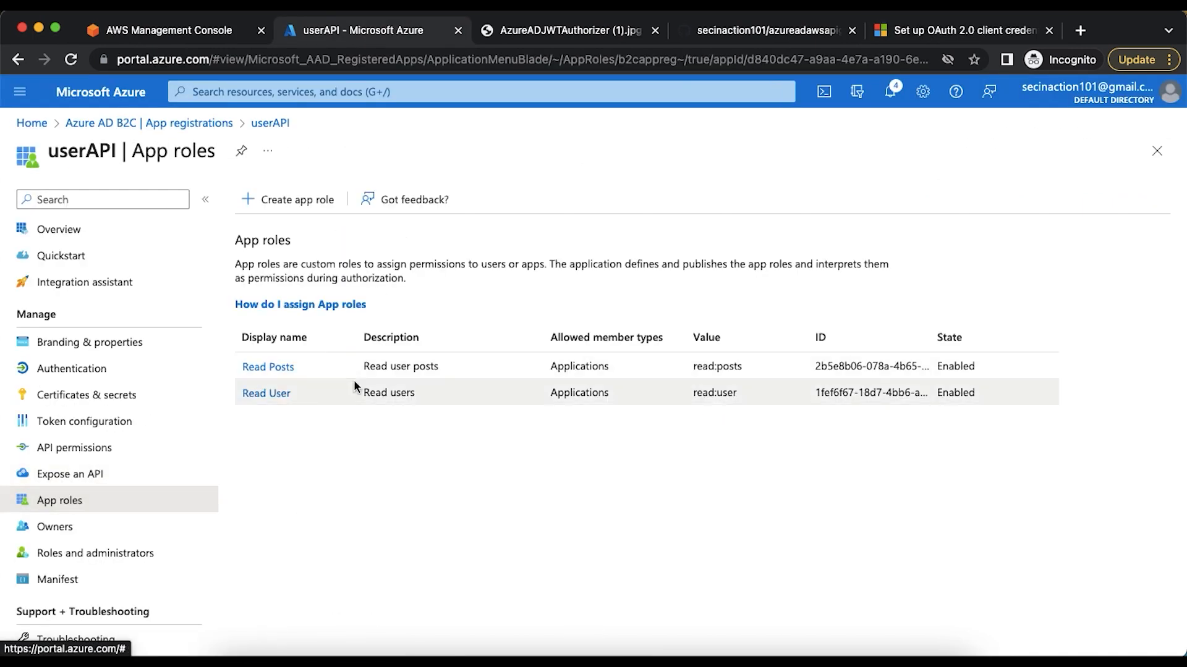
Open userAPI's manifest and review the appRoles entries for the read:posts and read:user roles
{"action": "left_click", "coordinate": [68, 581]}
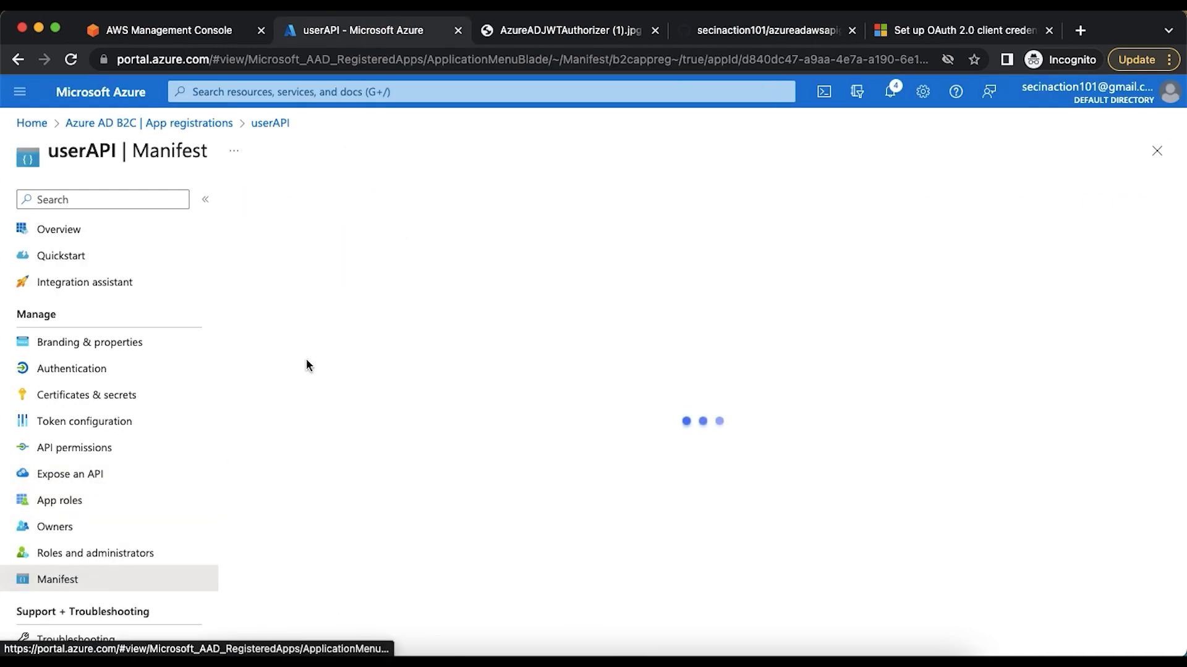
{"action": "scroll", "coordinate": [344, 382], "scroll_direction": "down", "scroll_amount": 3}
{"action": "left_click", "coordinate": [346, 381]}
{"action": "scroll", "coordinate": [347, 377], "scroll_direction": "up", "scroll_amount": 2}
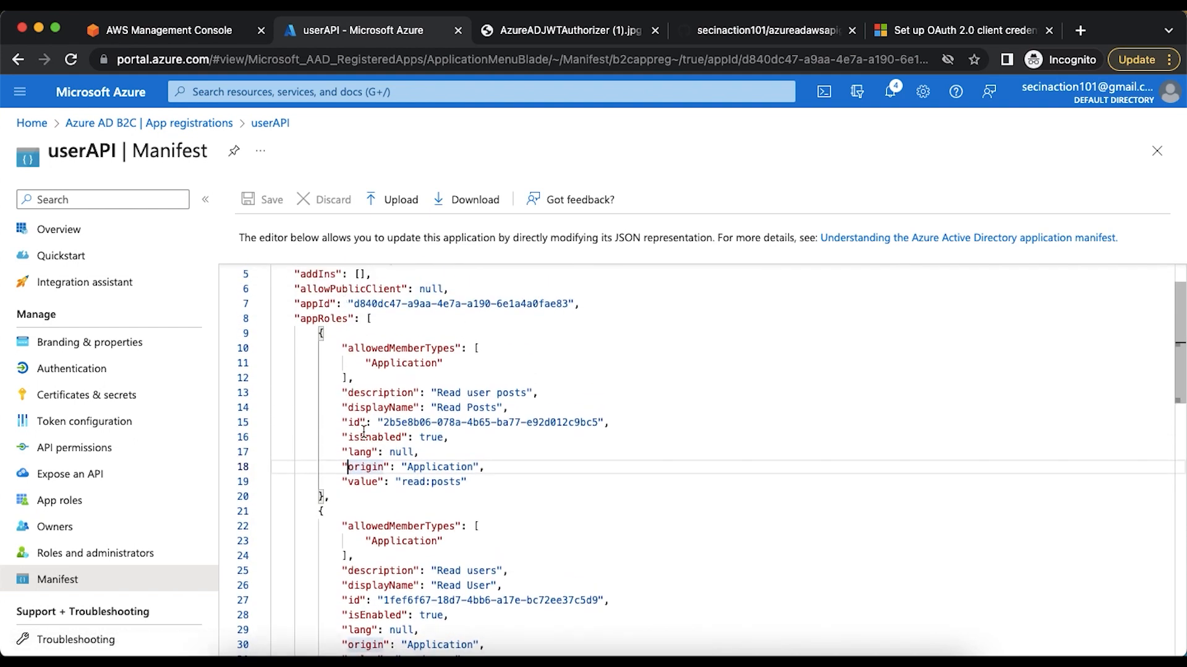
{"action": "scroll", "coordinate": [402, 494], "scroll_direction": "down", "scroll_amount": 5}
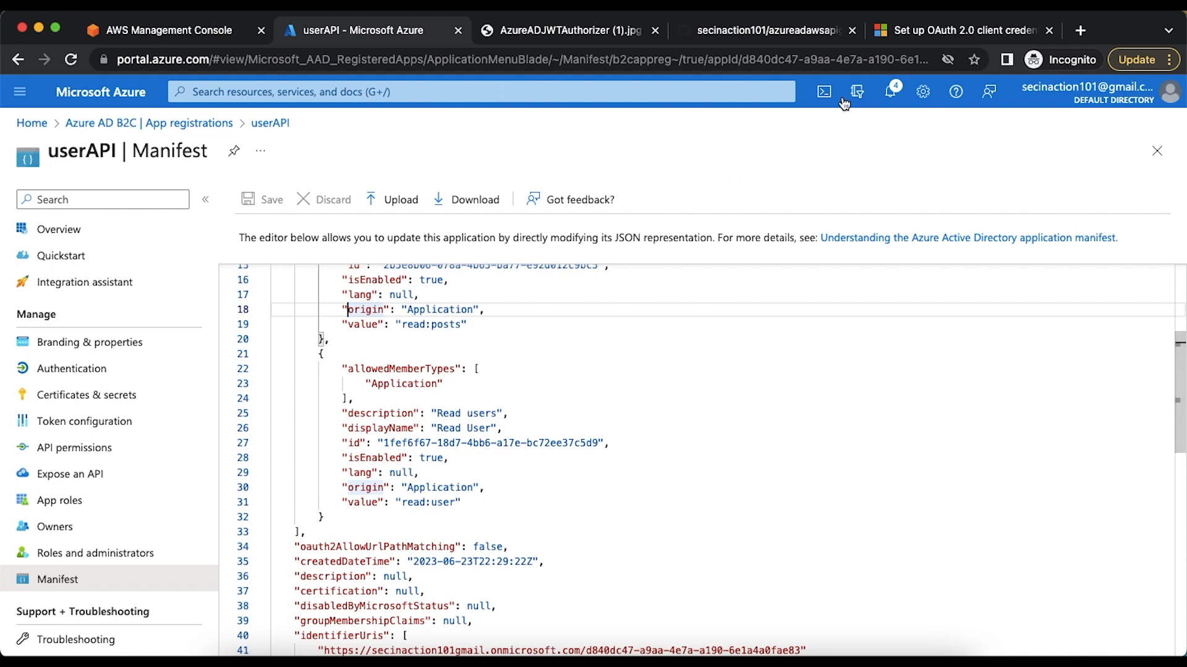
Read Step 2 of the client credentials article on registering an application
{"action": "left_click", "coordinate": [927, 31]}
{"action": "scroll", "coordinate": [687, 280], "scroll_direction": "down", "scroll_amount": 6}
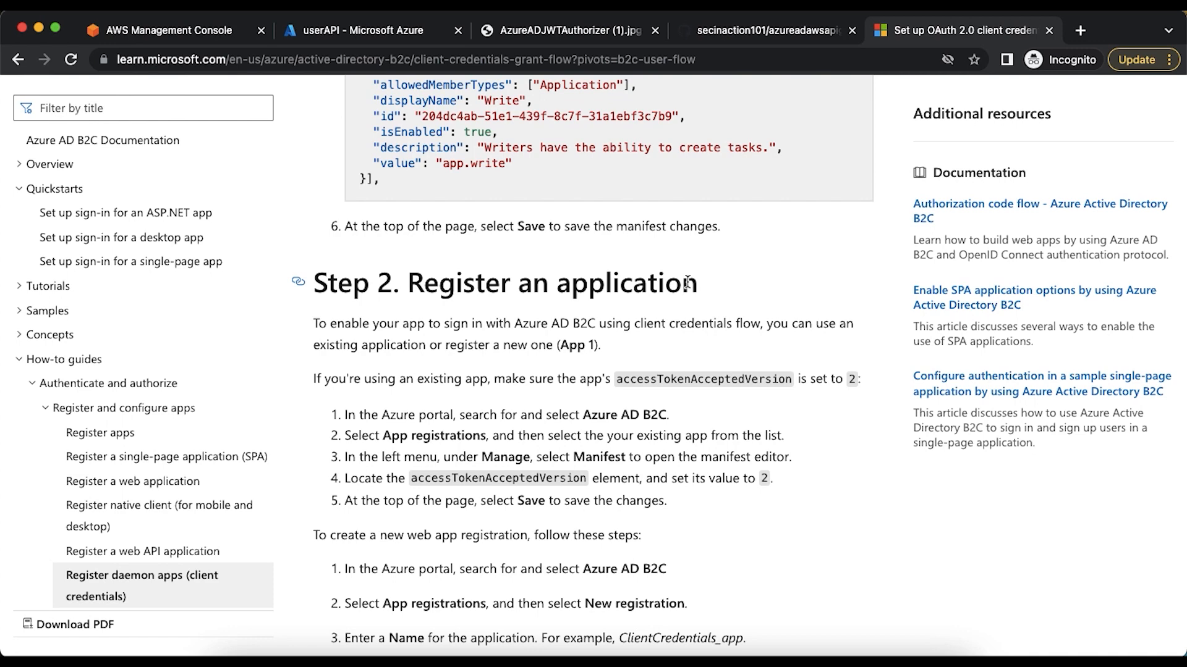
{"action": "right_click", "coordinate": [687, 283]}
{"action": "left_click", "coordinate": [603, 387]}
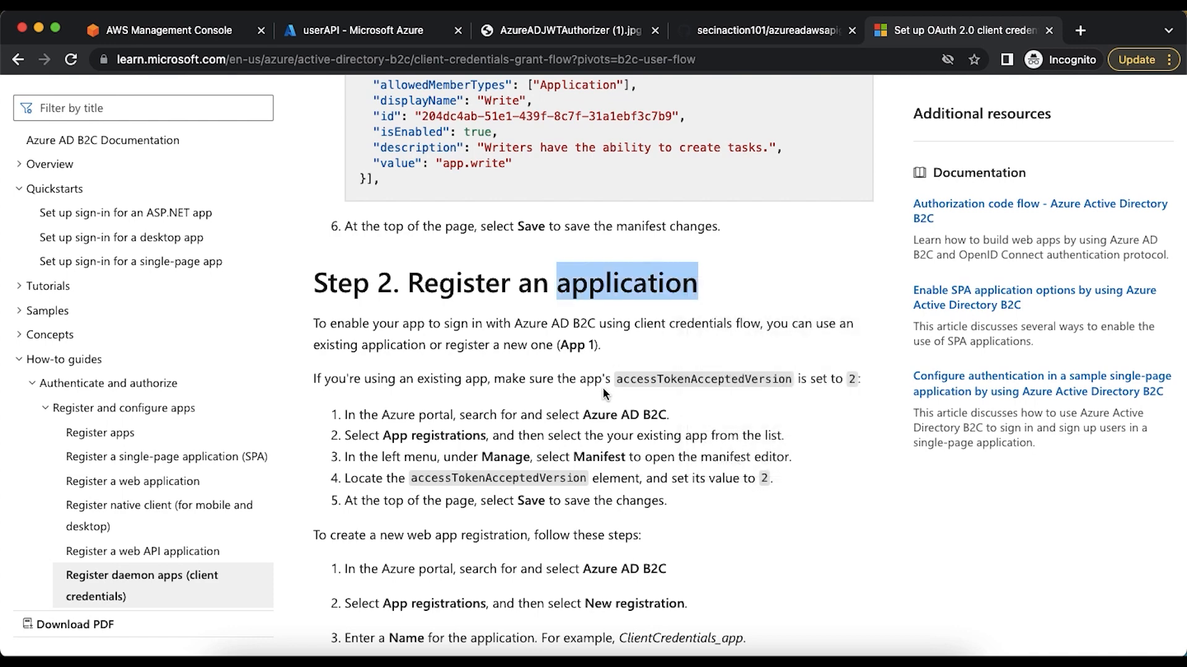
{"action": "scroll", "coordinate": [603, 387], "scroll_direction": "down", "scroll_amount": 3}
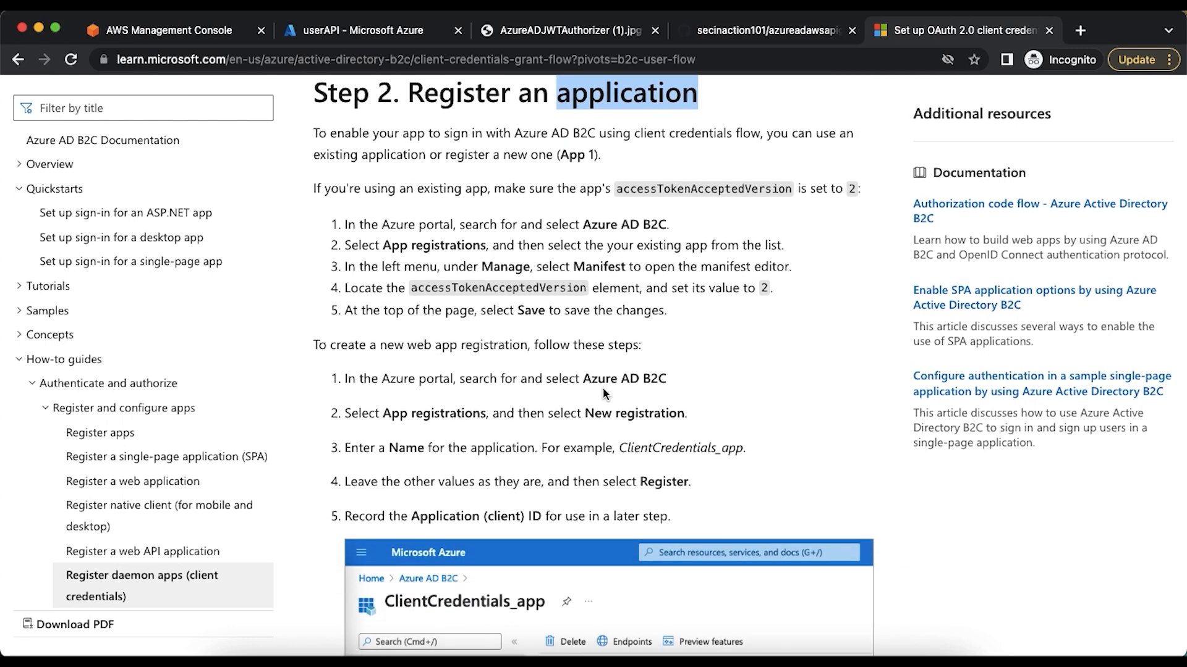
Register a new Azure AD B2C application named awsapigwClientApp, keeping the default single-tenant account type
{"action": "left_click", "coordinate": [340, 31]}
{"action": "left_click", "coordinate": [158, 124]}
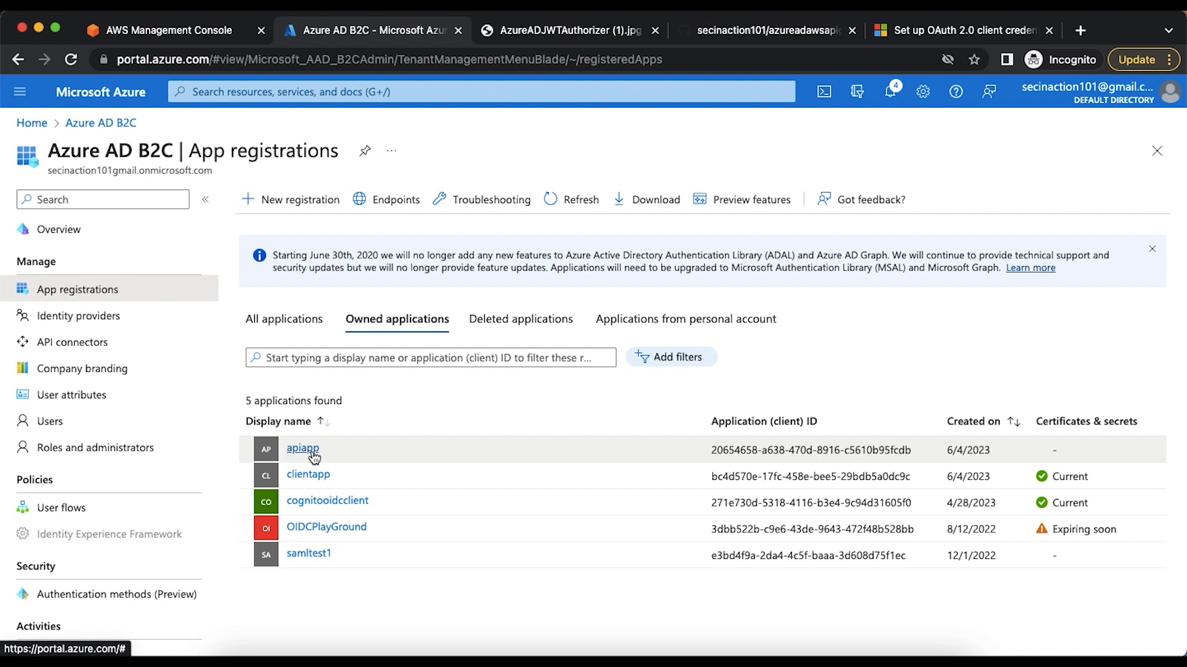
{"action": "left_click", "coordinate": [293, 203]}
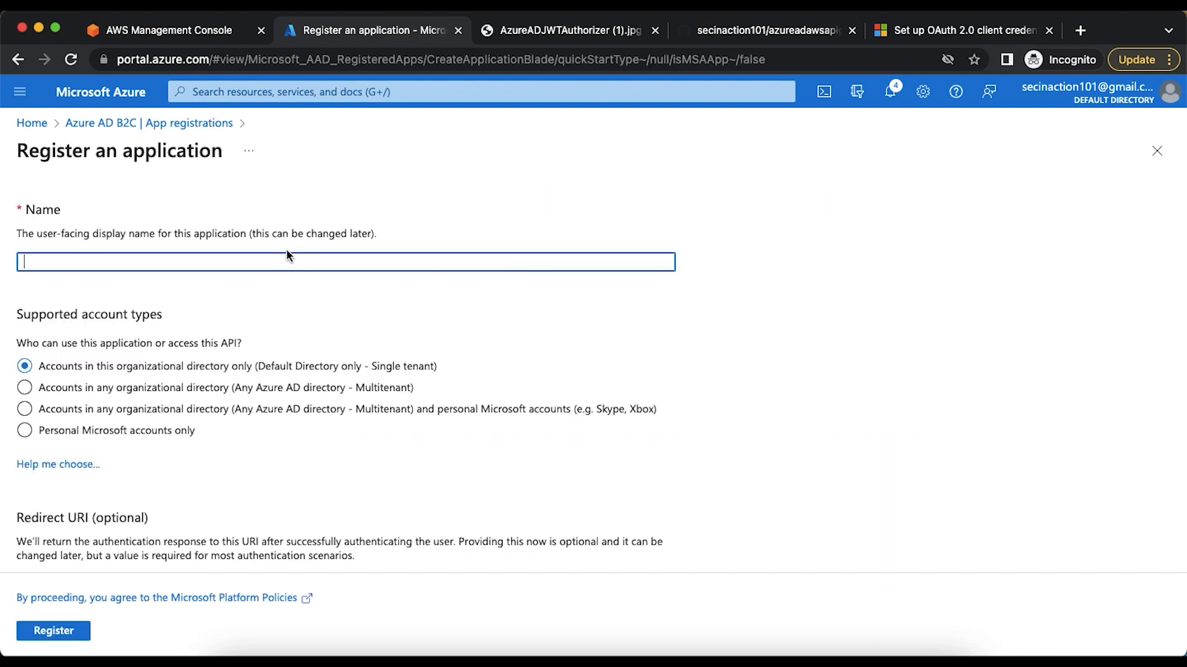
{"action": "type", "text": "ap"}
{"action": "type", "text": "sapi"}
{"action": "type", "text": "gwClientApp"}
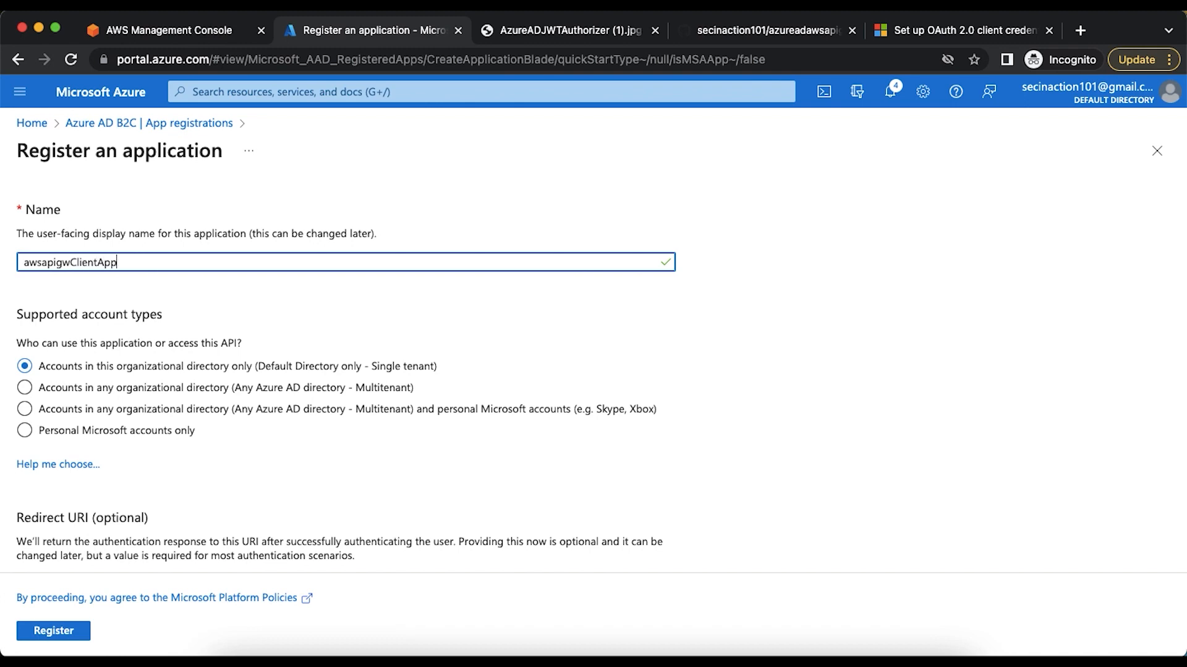
{"action": "left_click", "coordinate": [73, 630]}
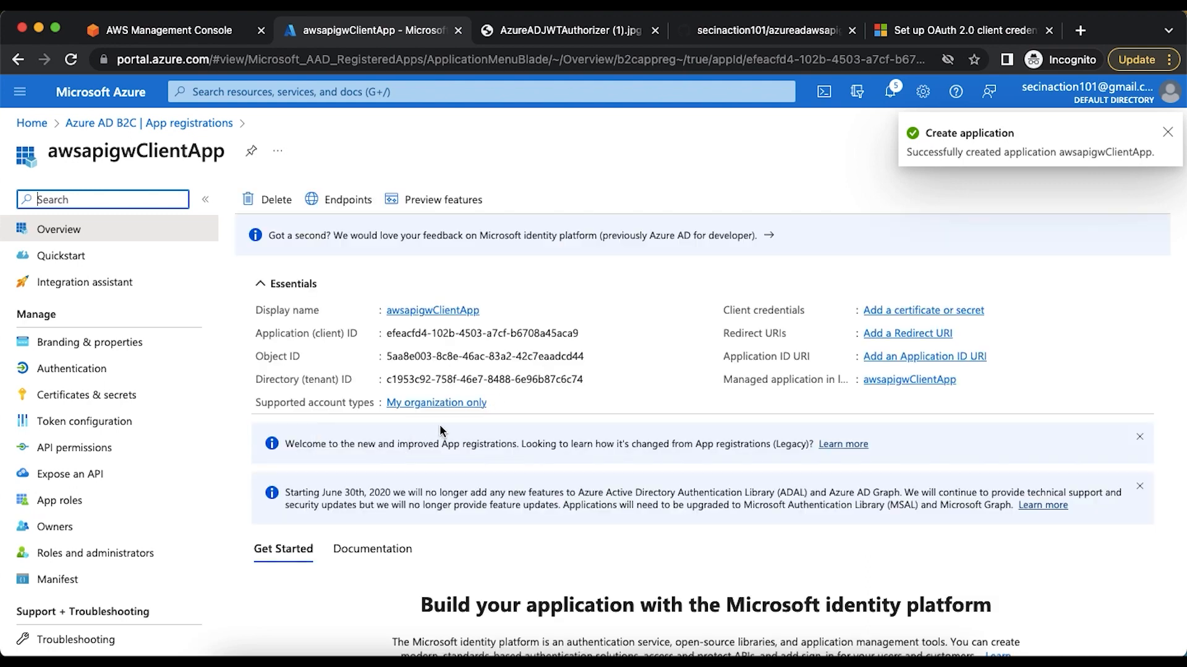
Copy the accessTokenAcceptedVersion element name from the article, find it in awsapigwClientApp's manifest, set its value to 2 and save
{"action": "left_click", "coordinate": [959, 32]}
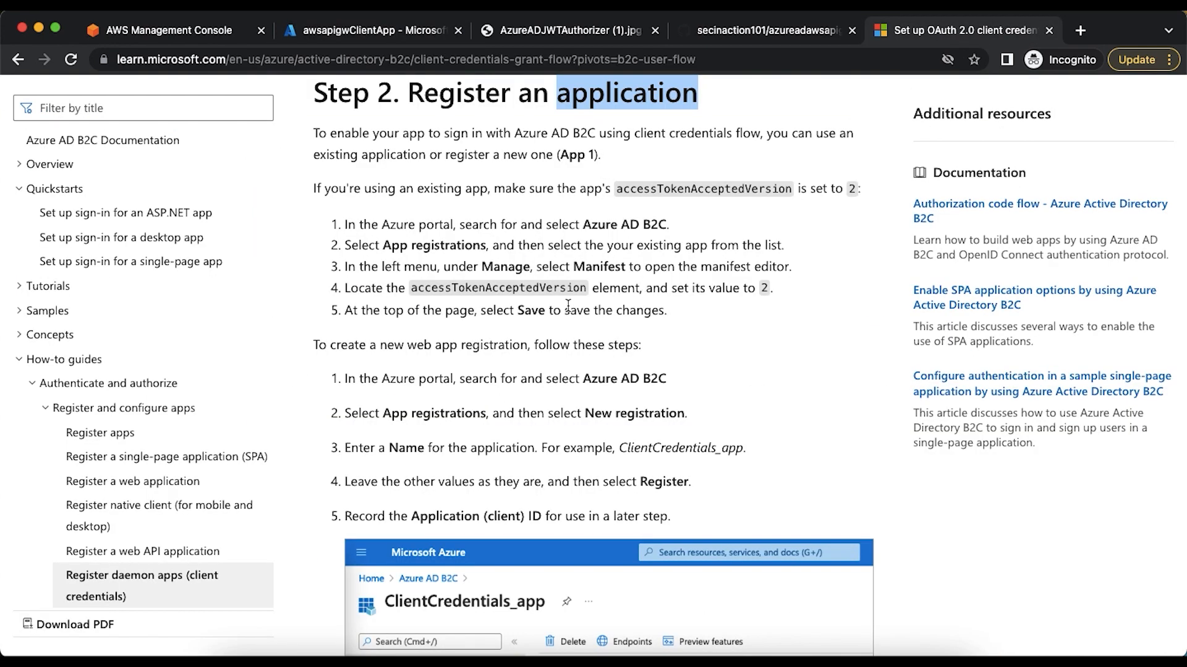
{"action": "double_click", "coordinate": [511, 293]}
{"action": "key", "text": "ctrl+c"}
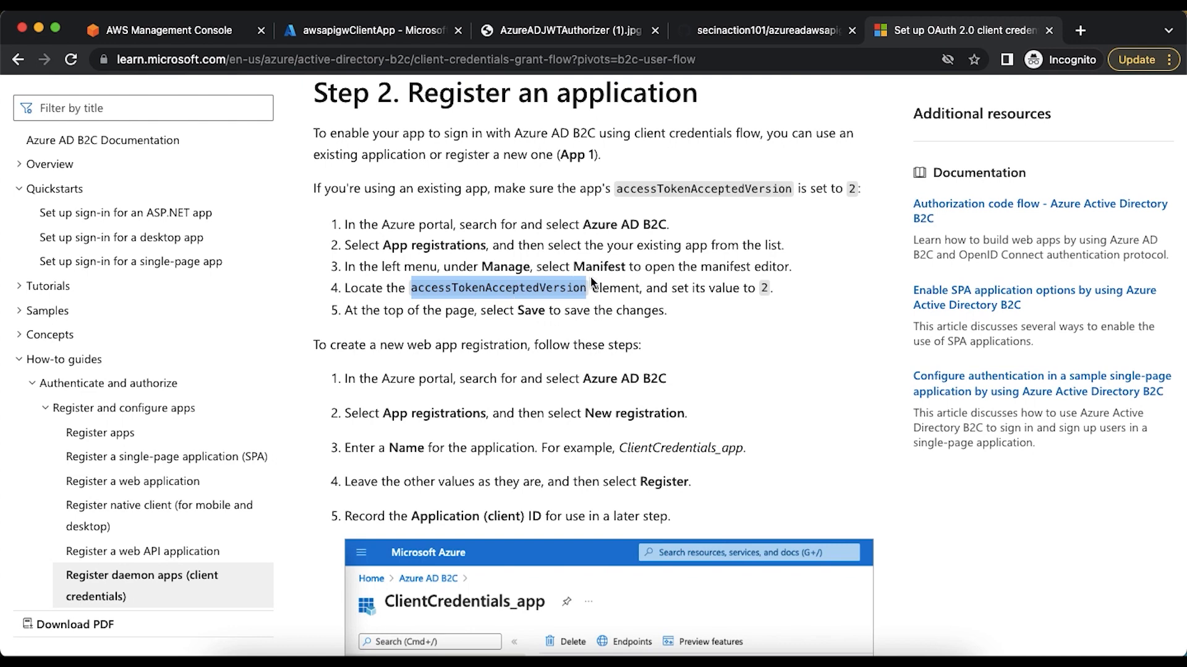
{"action": "left_click", "coordinate": [198, 31]}
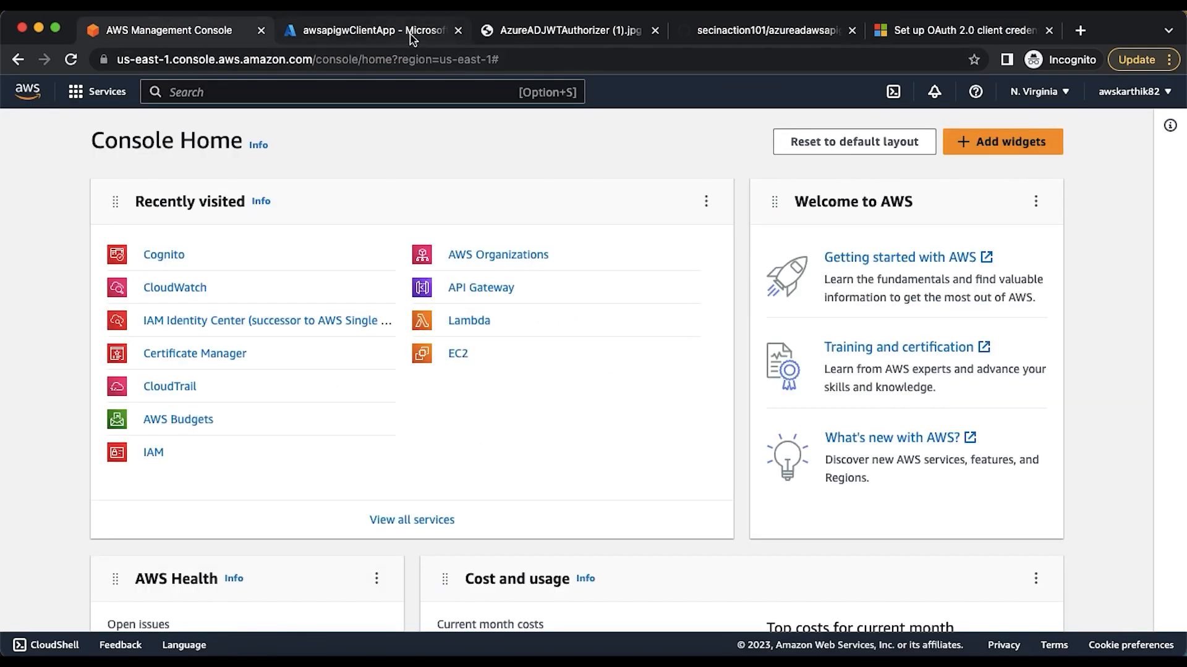
{"action": "left_click", "coordinate": [364, 30]}
{"action": "left_click", "coordinate": [78, 580]}
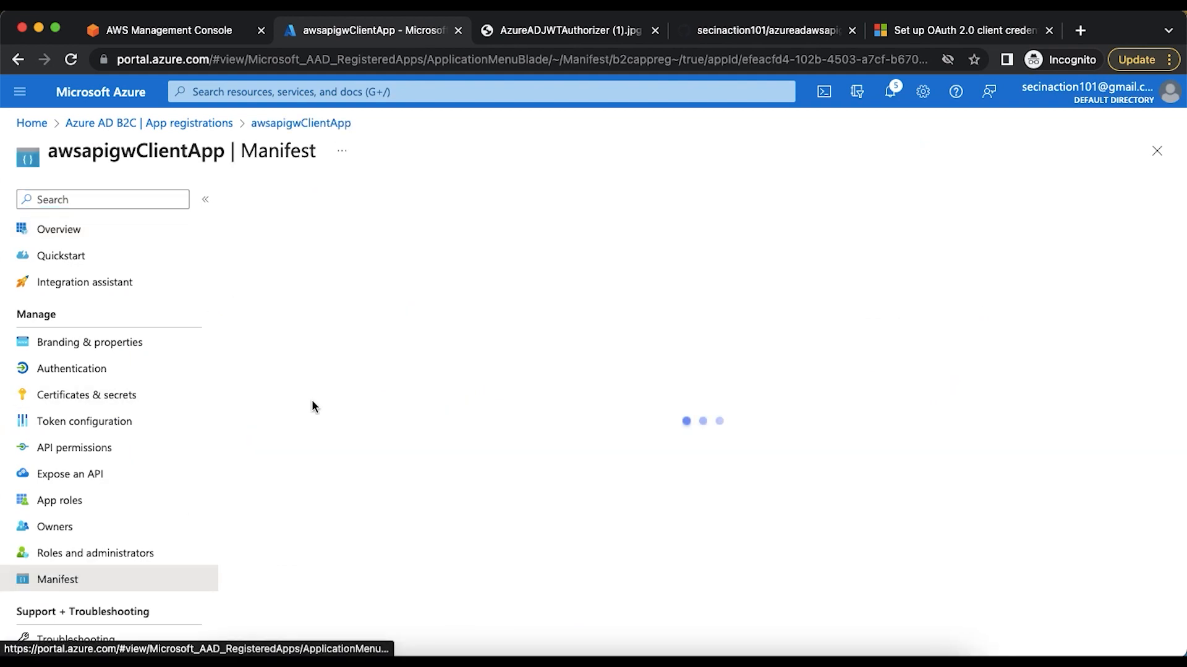
{"action": "key", "text": "ctrl+f"}
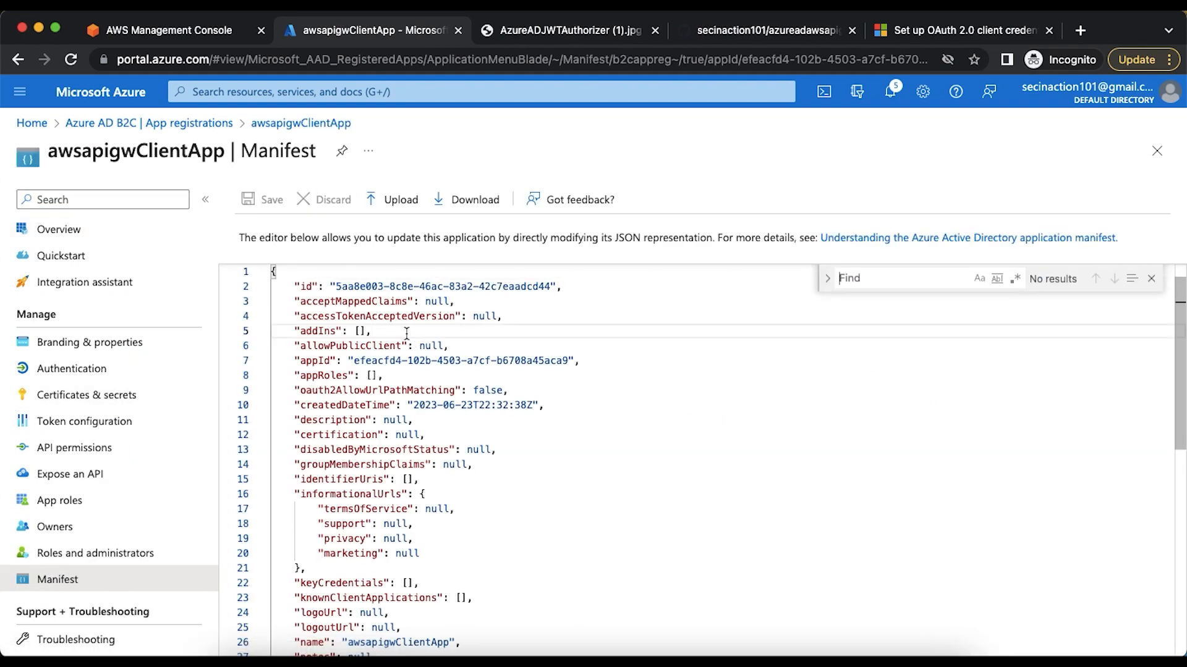
{"action": "key", "text": "ctrl+v"}
{"action": "double_click", "coordinate": [485, 316]}
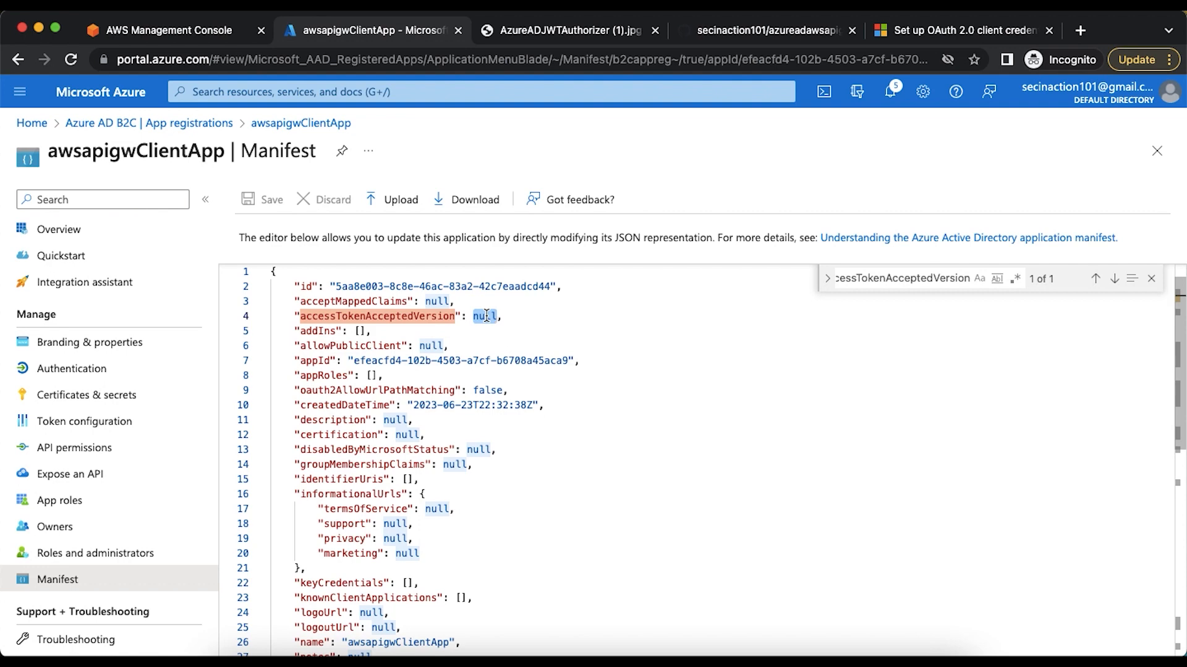
{"action": "type", "text": "2"}
{"action": "left_click", "coordinate": [255, 200]}
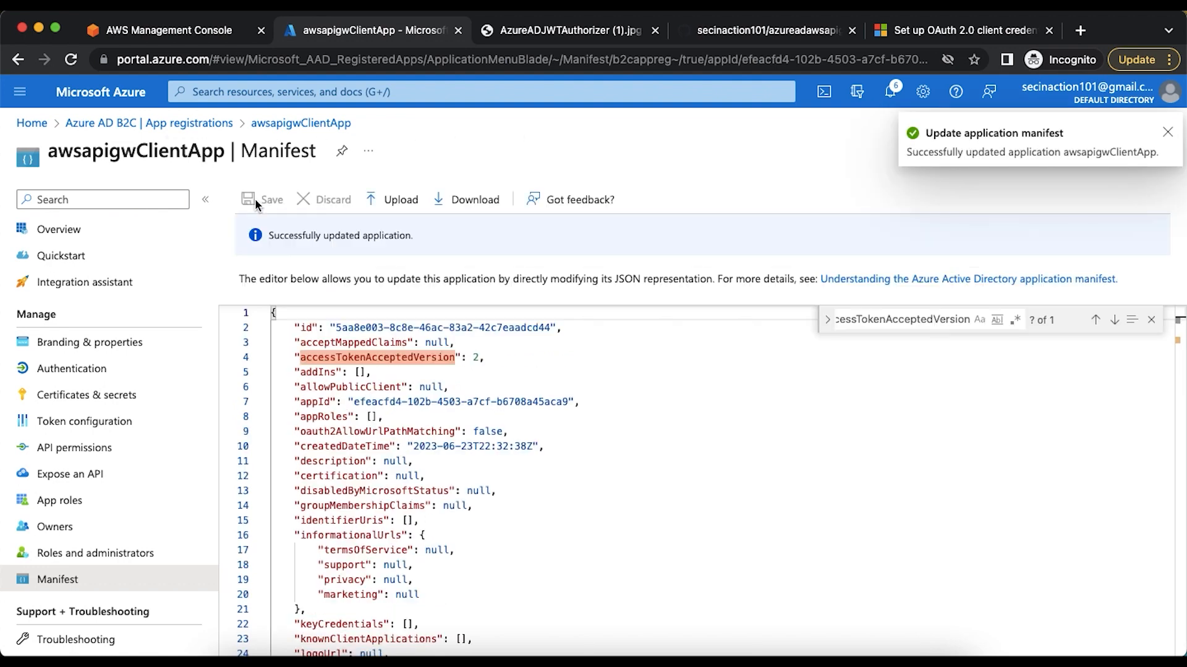
Read the article's Step 2.1 on creating a client secret and Step 2.2 on granting the app permissions
{"action": "left_click", "coordinate": [933, 31]}
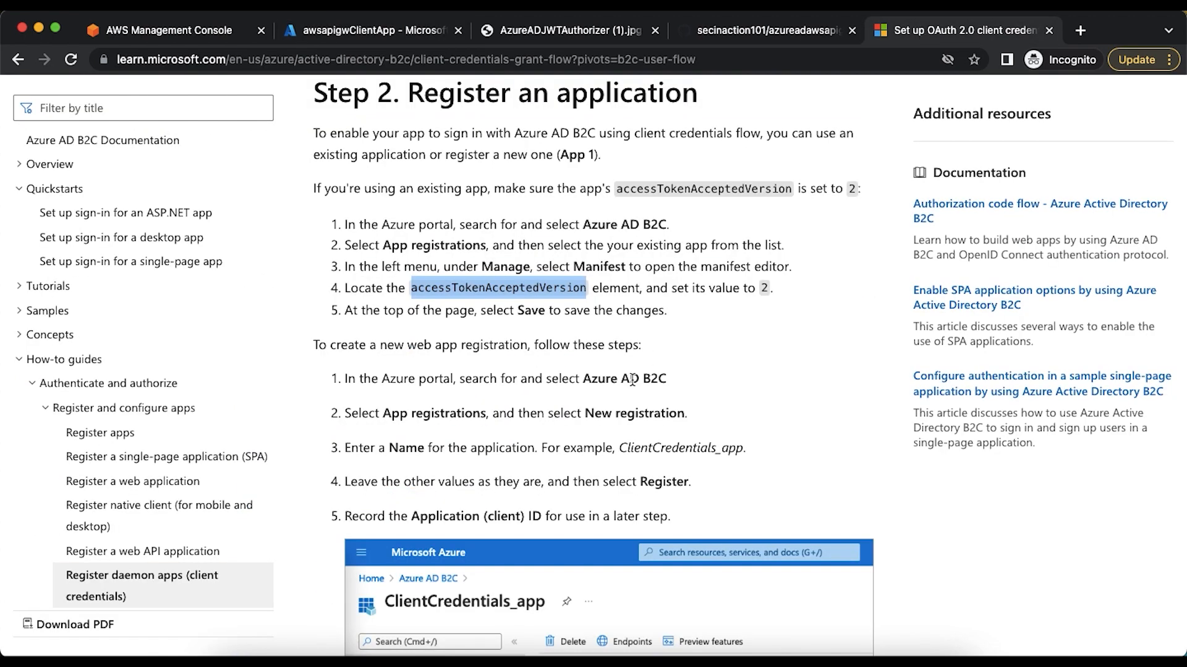
{"action": "scroll", "coordinate": [632, 378], "scroll_direction": "down", "scroll_amount": 5}
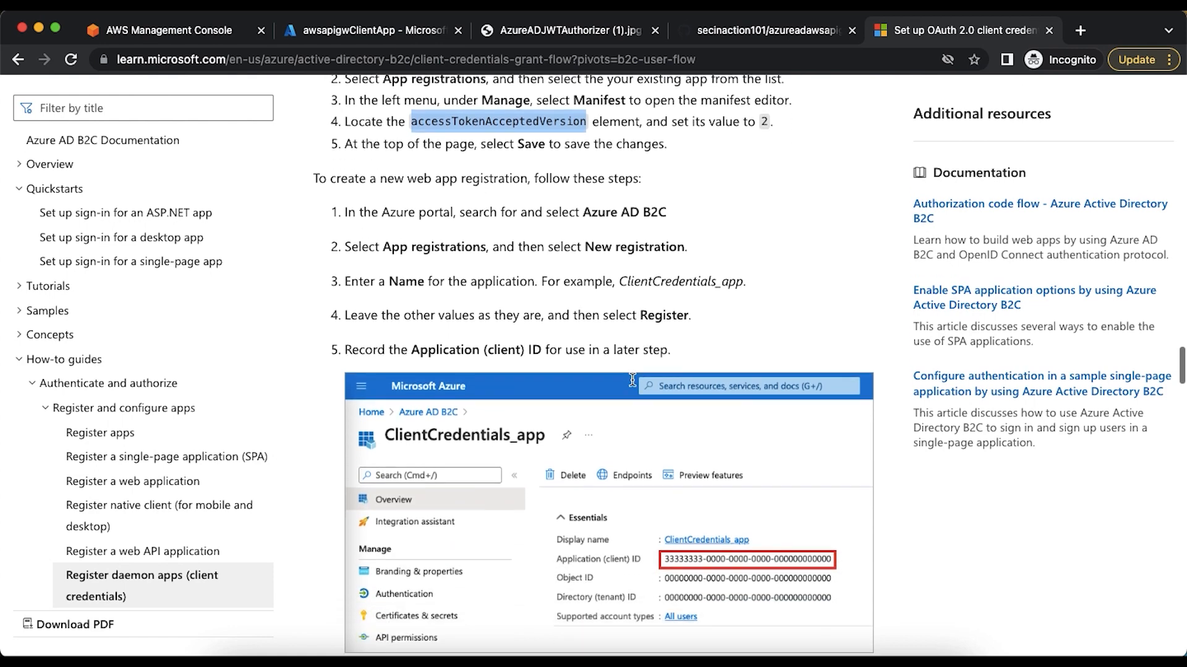
{"action": "scroll", "coordinate": [631, 379], "scroll_direction": "down", "scroll_amount": 15}
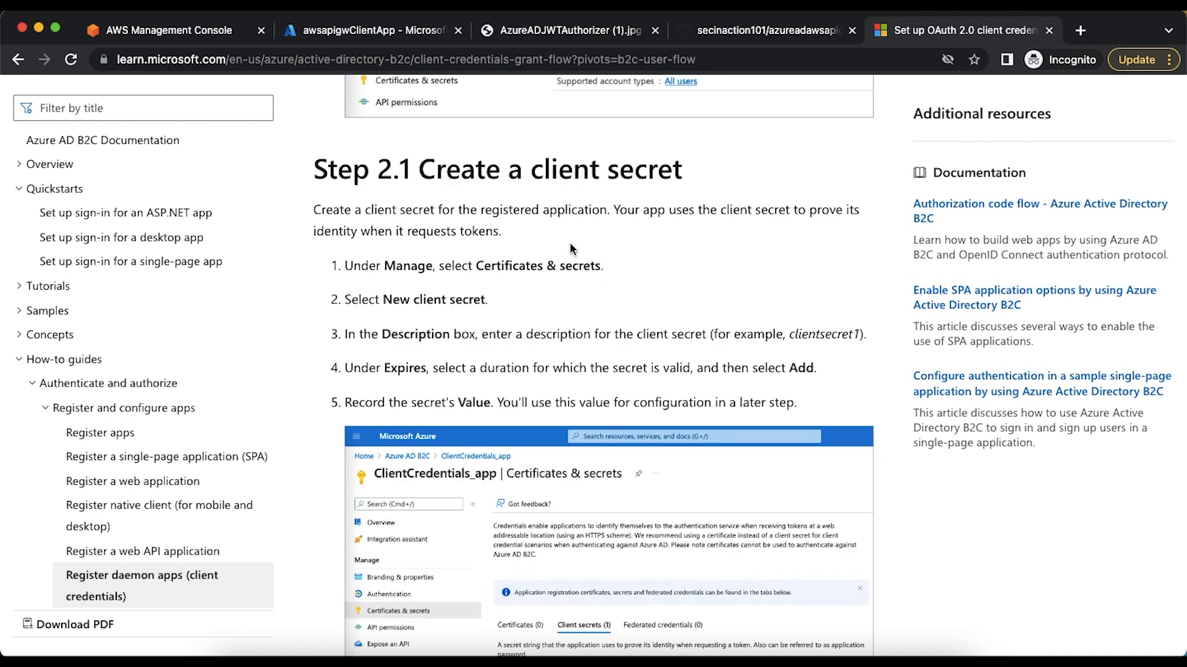
{"action": "scroll", "coordinate": [570, 249], "scroll_direction": "down", "scroll_amount": 15}
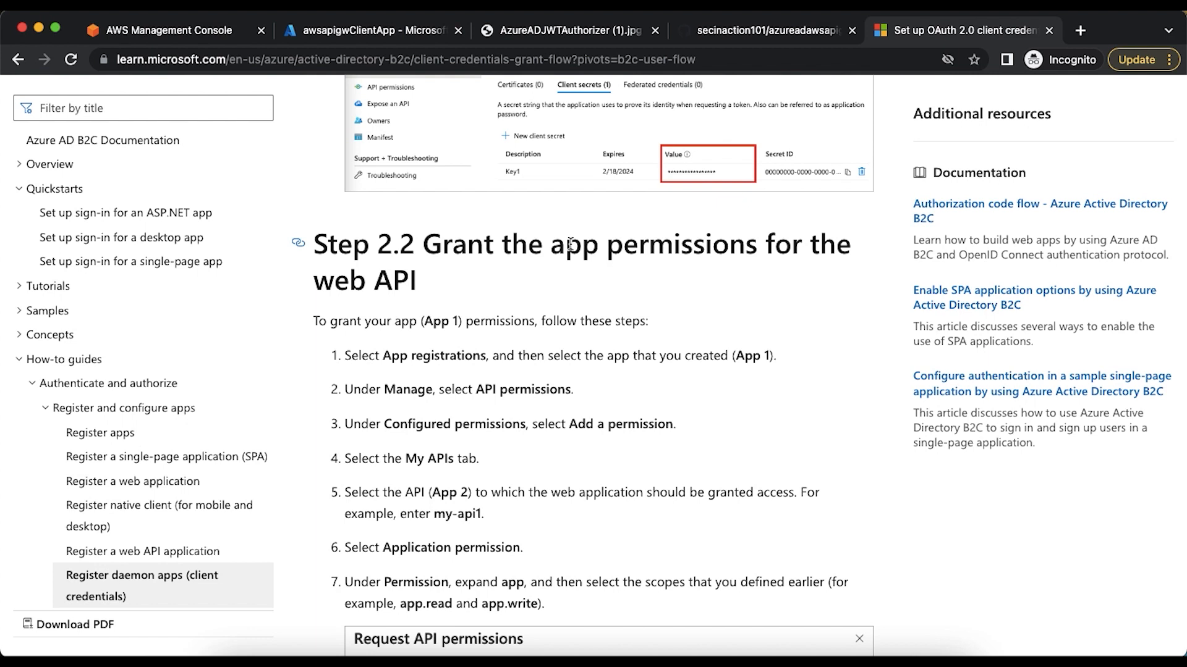
{"action": "scroll", "coordinate": [569, 244], "scroll_direction": "down", "scroll_amount": 5}
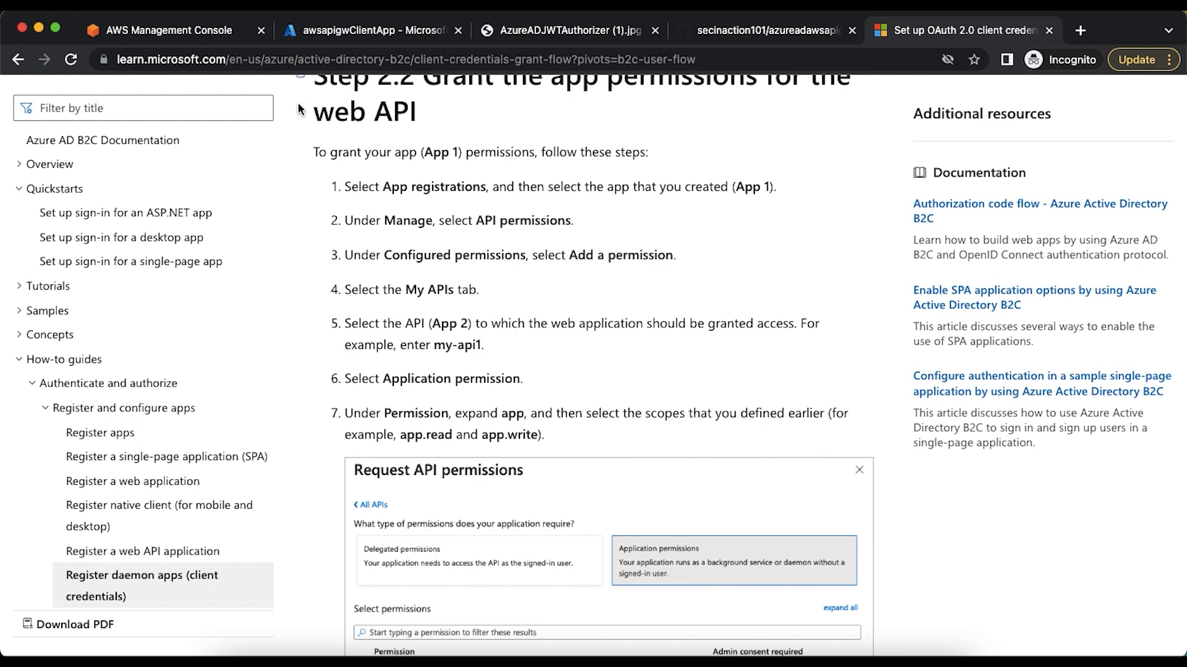
Add userAPI's read:posts and read:user application permissions to awsapigwClientApp
{"action": "left_click", "coordinate": [319, 34]}
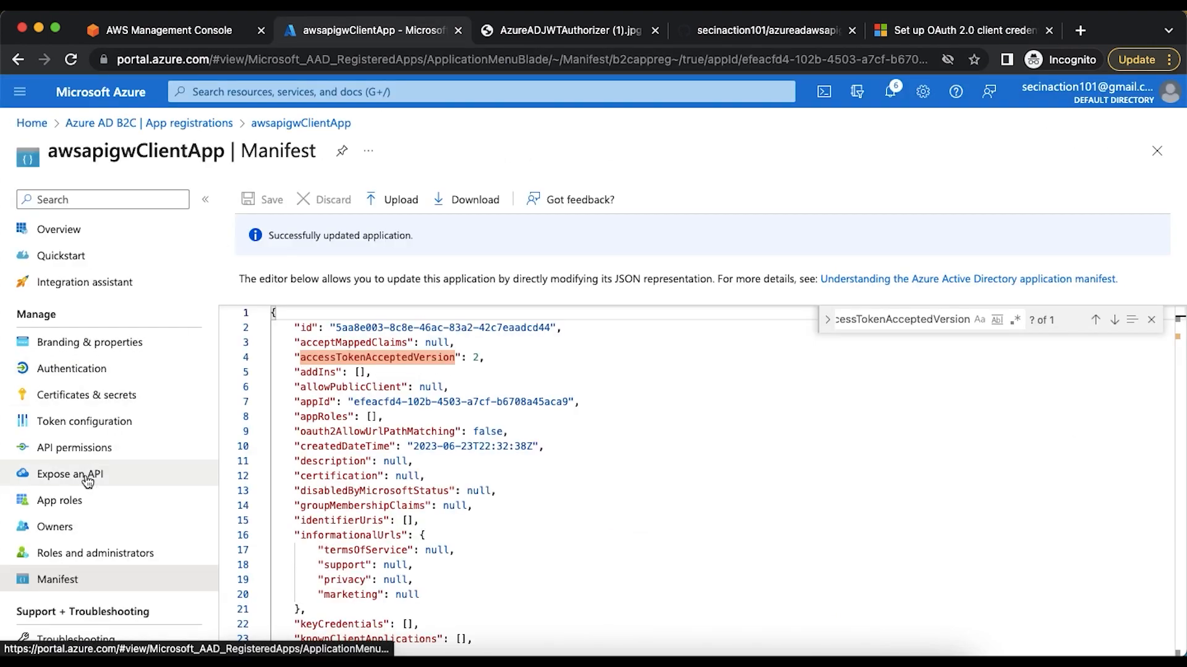
{"action": "left_click", "coordinate": [77, 454]}
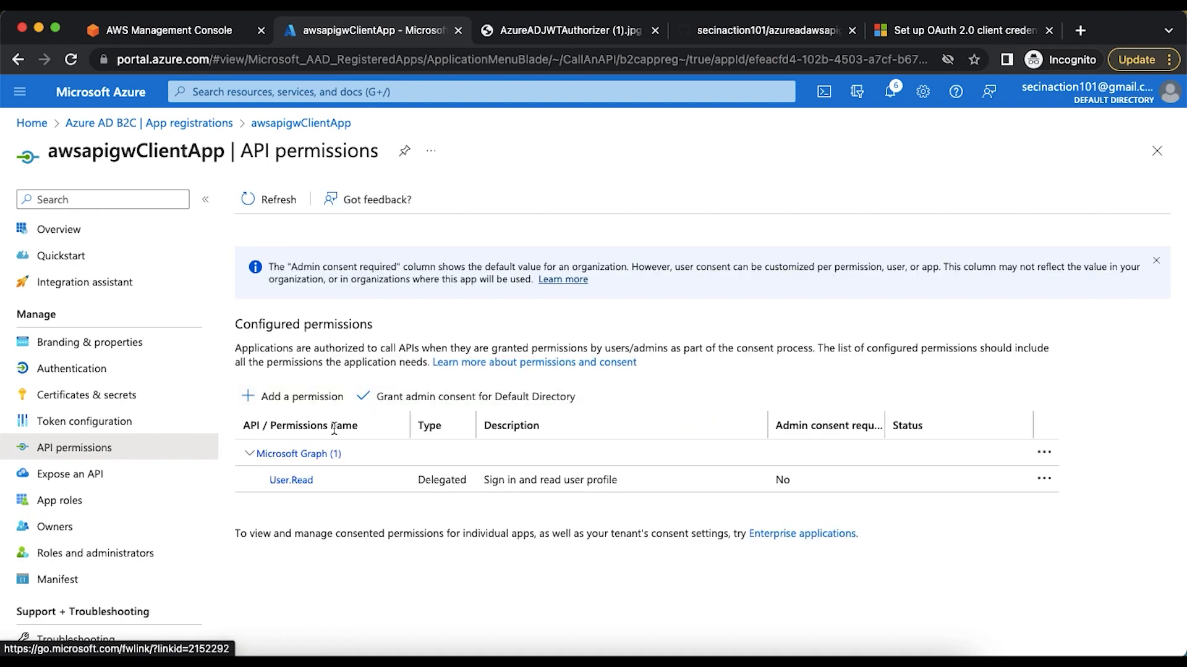
{"action": "left_click", "coordinate": [302, 398]}
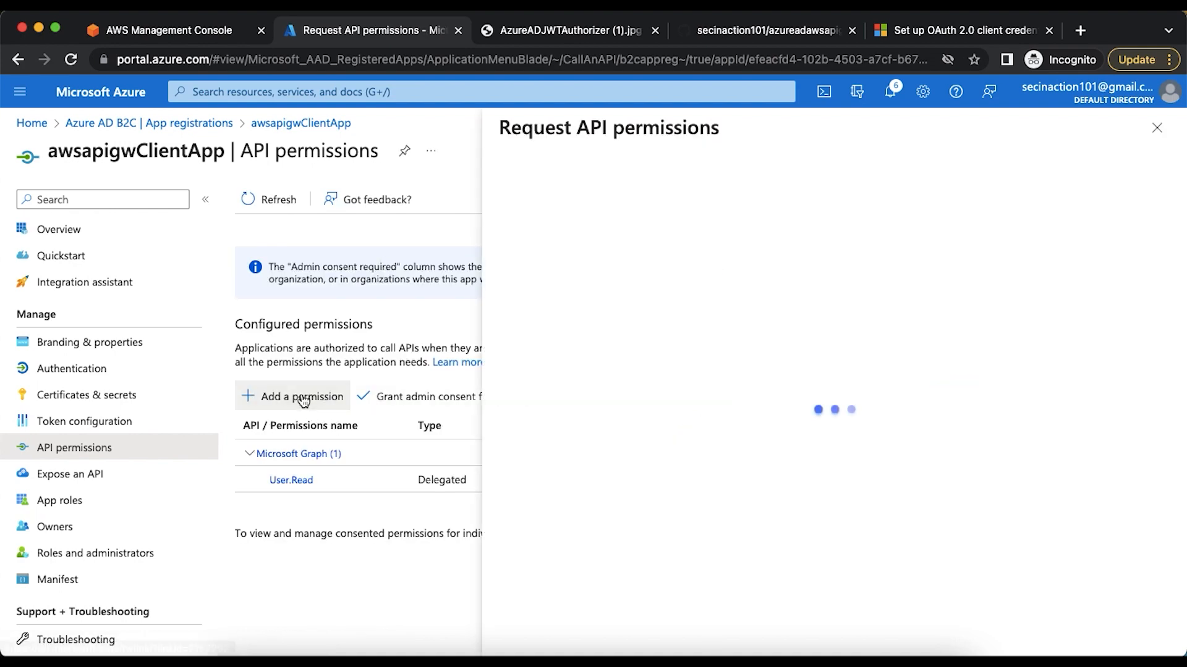
{"action": "left_click", "coordinate": [773, 213]}
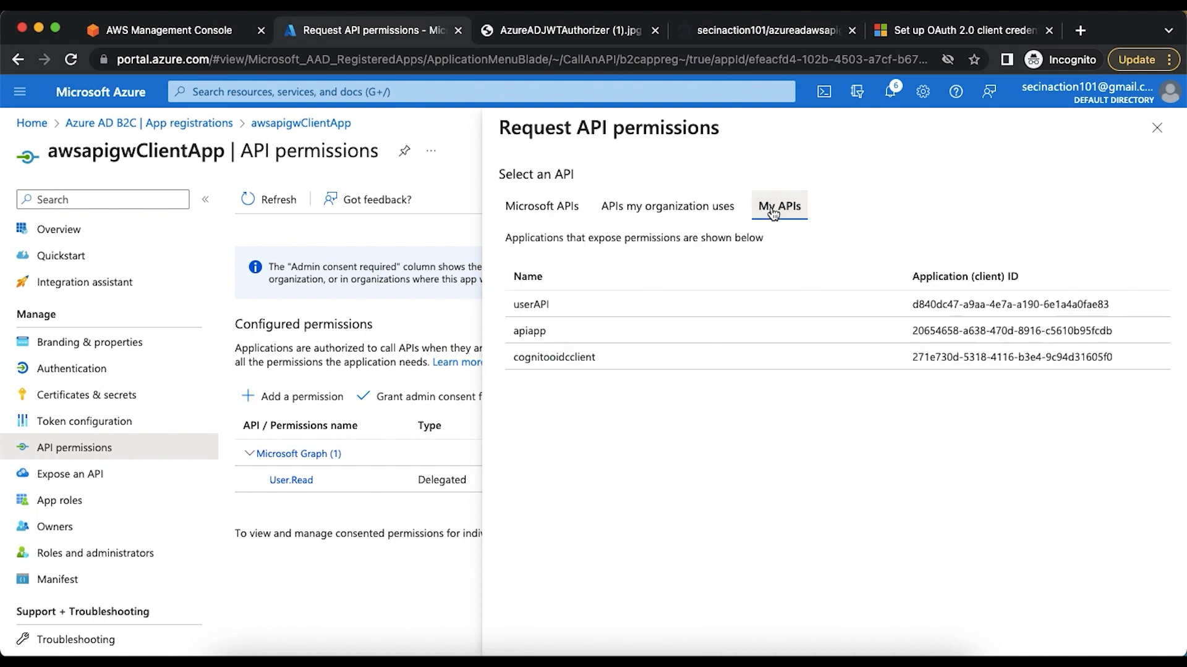
{"action": "left_click", "coordinate": [534, 305]}
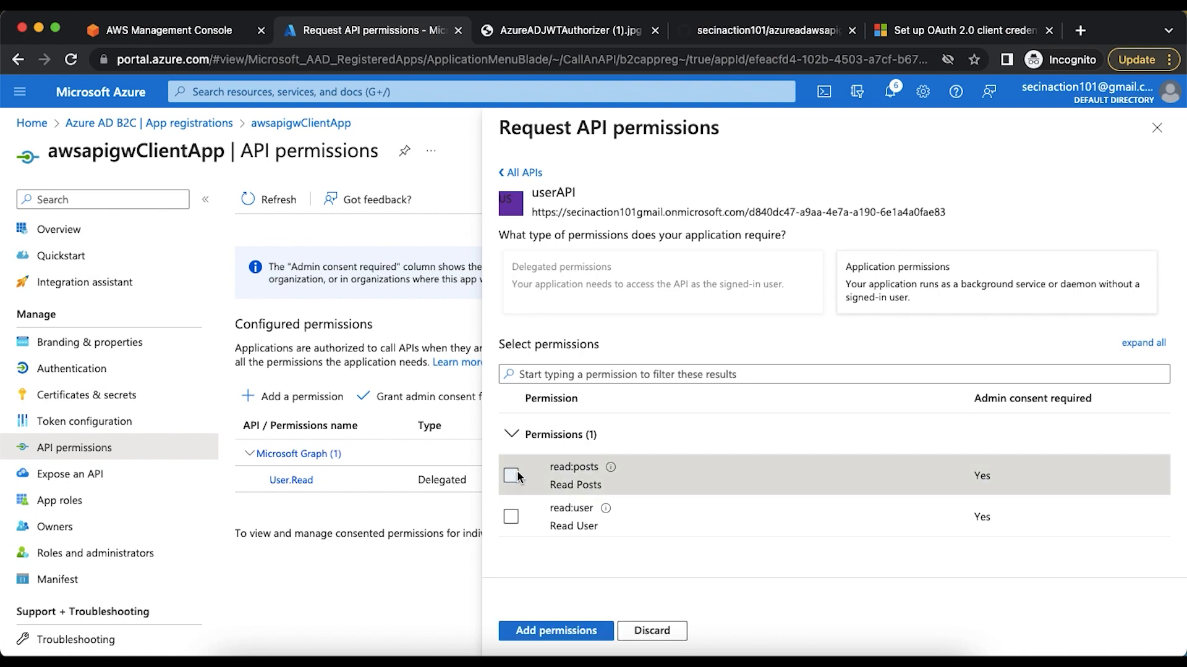
{"action": "left_click", "coordinate": [511, 475]}
{"action": "left_click", "coordinate": [511, 517]}
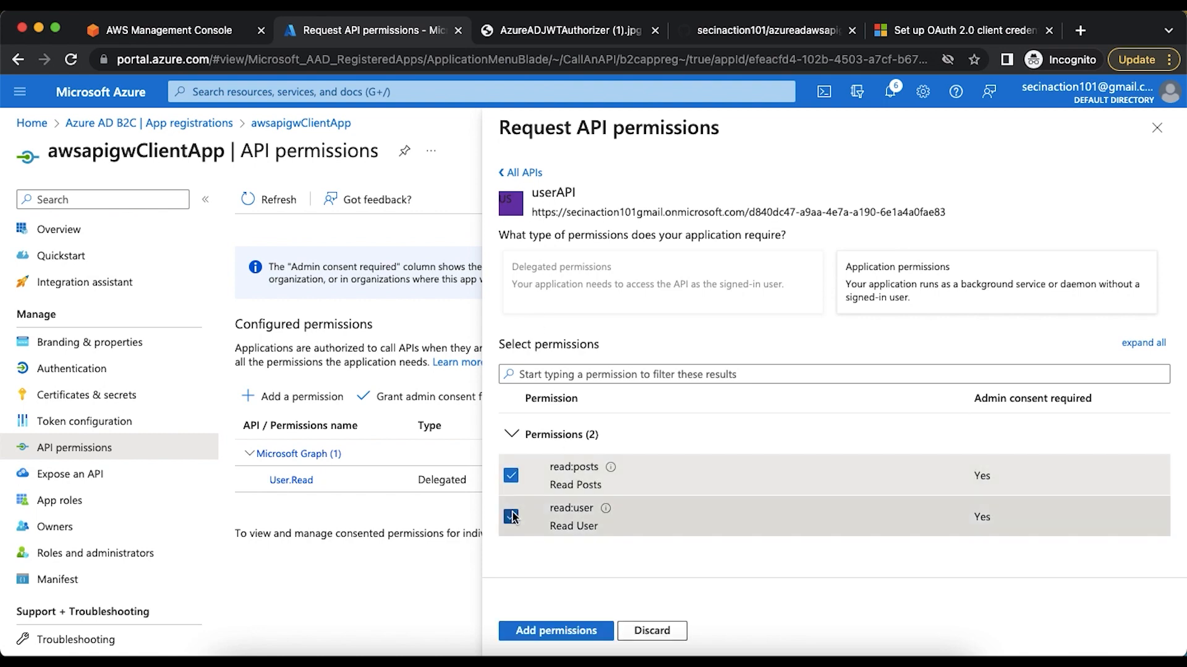
{"action": "left_click", "coordinate": [555, 631]}
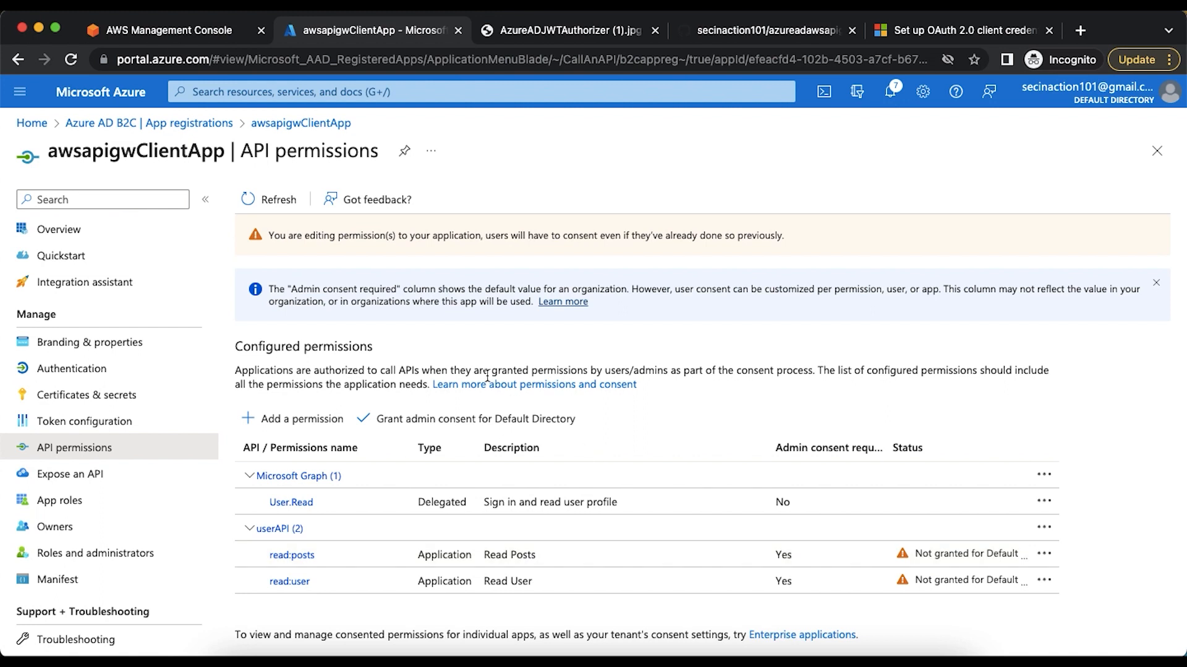
Grant admin consent for Default Directory to awsapigwClientApp's permissions and check the result against the article's remaining Step 2.2 instructions
{"action": "left_click", "coordinate": [450, 422]}
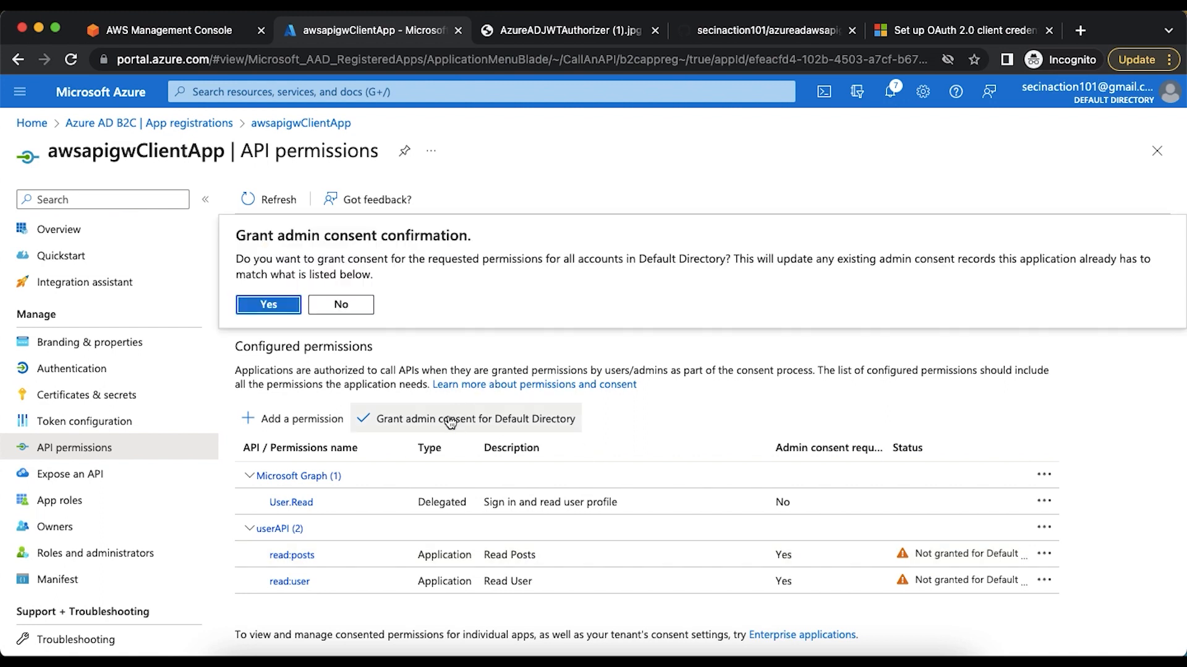
{"action": "left_click", "coordinate": [264, 306]}
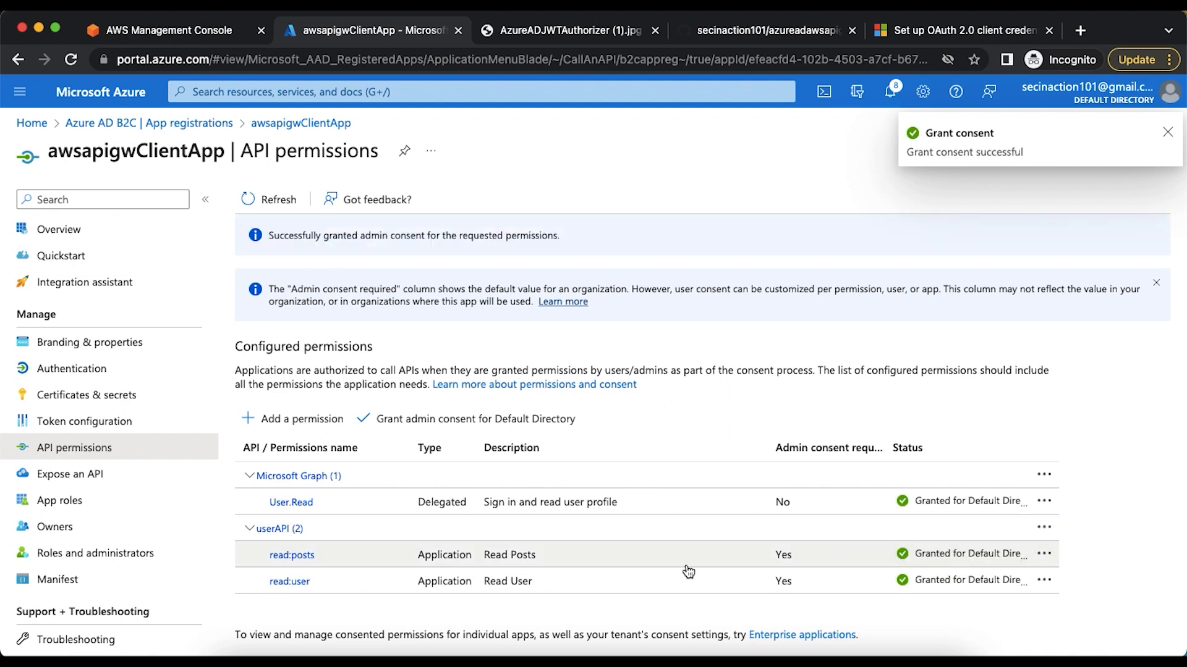
{"action": "left_click", "coordinate": [909, 31]}
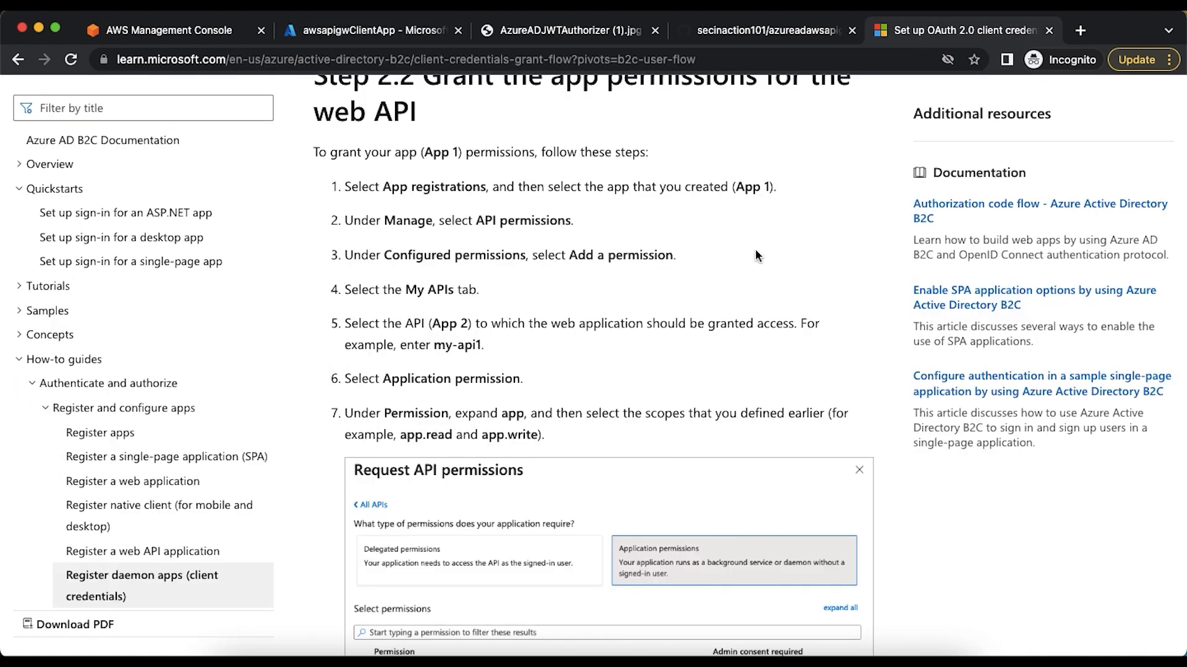
{"action": "scroll", "coordinate": [704, 317], "scroll_direction": "down", "scroll_amount": 6}
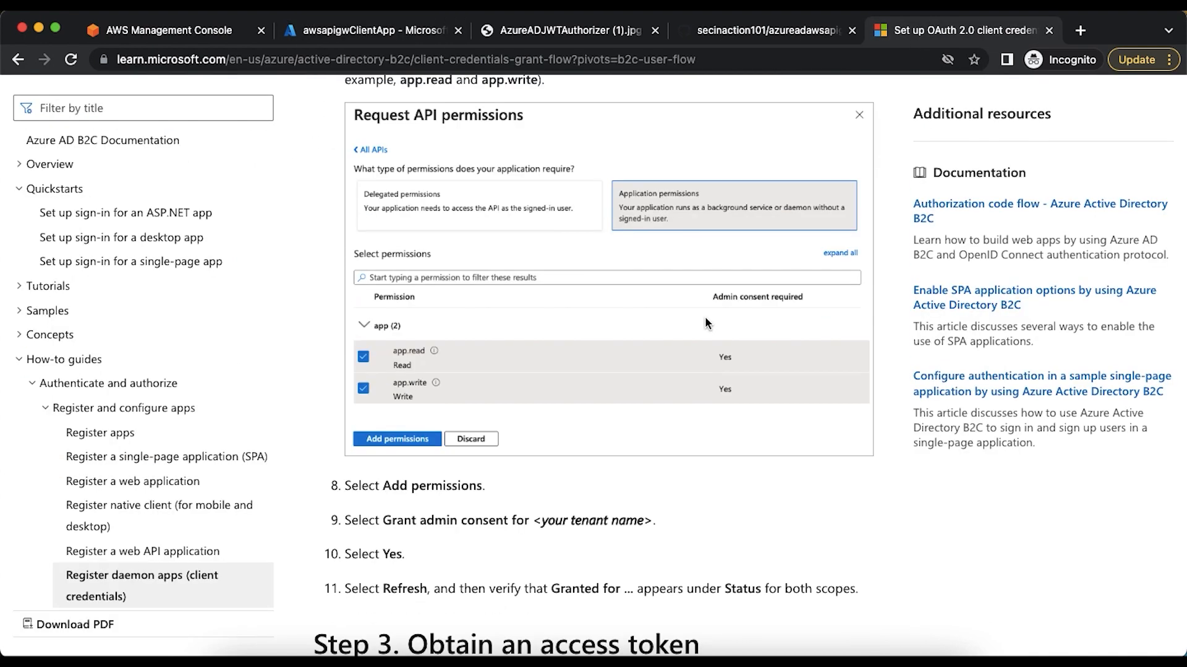
{"action": "left_click", "coordinate": [374, 32]}
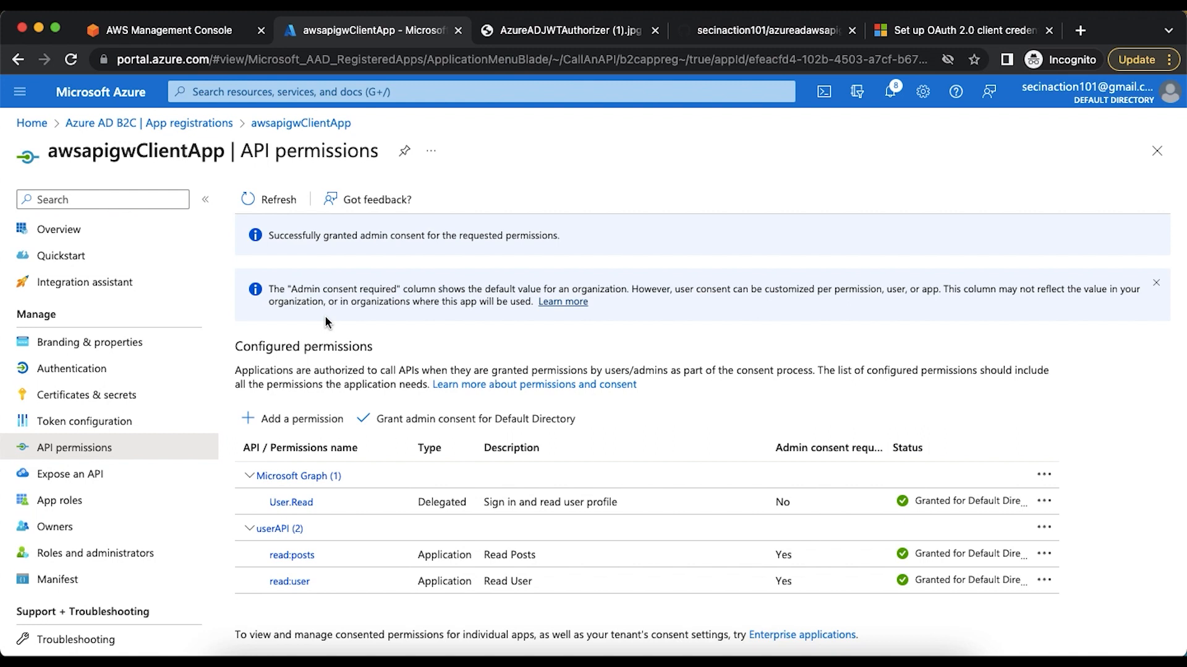
Read the article's Step 3 on obtaining an access token and copy its token endpoint URL template
{"action": "left_click", "coordinate": [918, 40]}
{"action": "scroll", "coordinate": [667, 321], "scroll_direction": "down", "scroll_amount": 6}
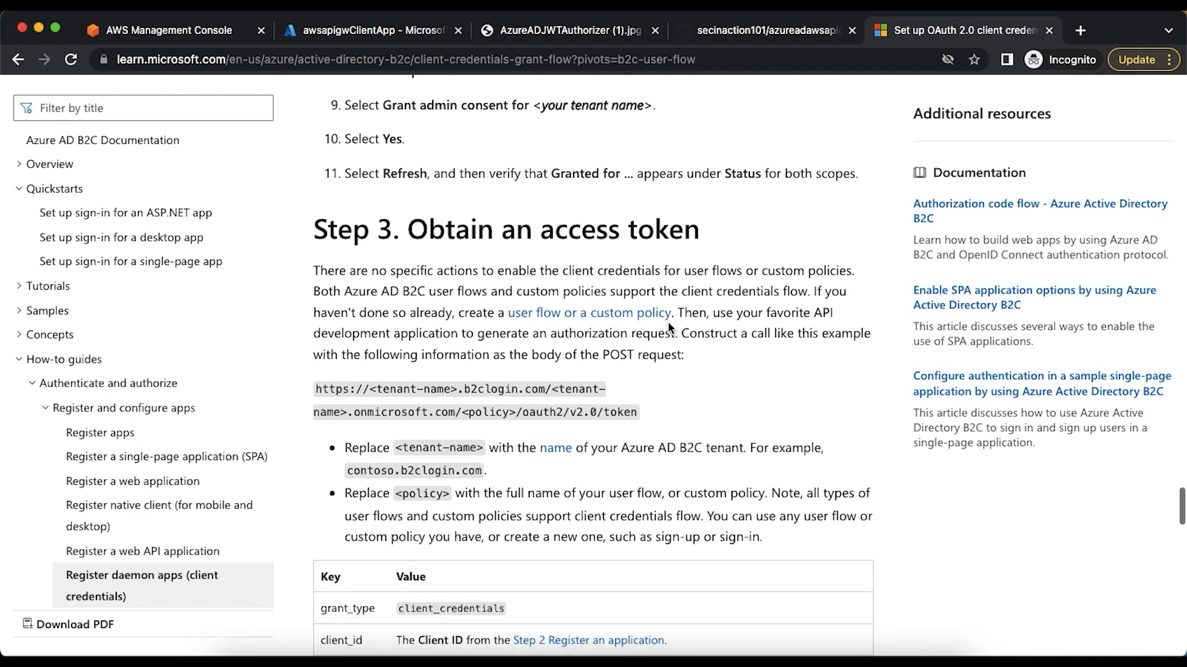
{"action": "scroll", "coordinate": [667, 321], "scroll_direction": "down", "scroll_amount": 3}
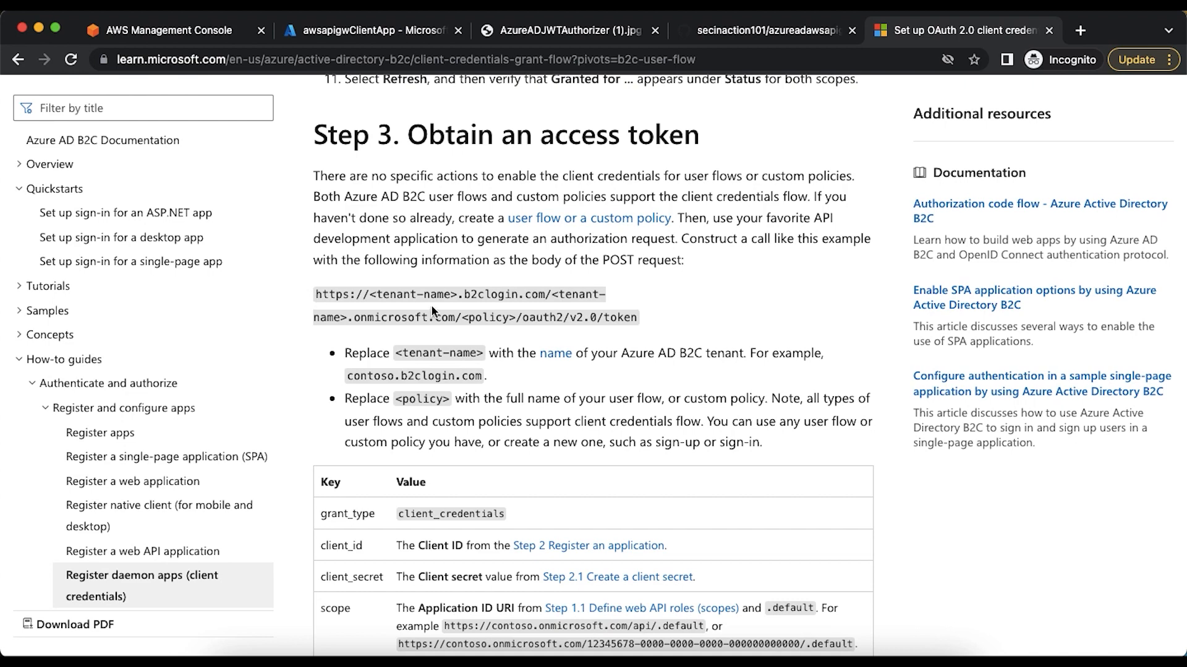
{"action": "left_click_drag", "start_coordinate": [316, 295], "coordinate": [634, 316]}
{"action": "key", "text": "ctrl+c"}
{"action": "scroll", "coordinate": [424, 366], "scroll_direction": "down", "scroll_amount": 4}
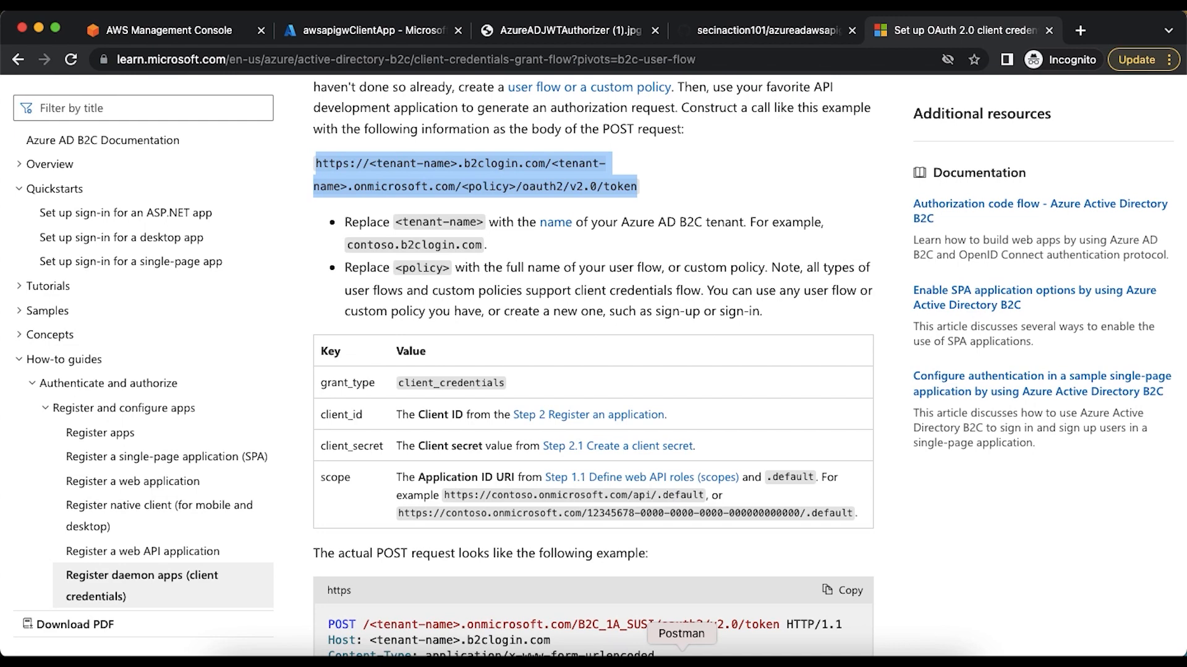
Switch to Postman, set the untitled request's method to POST and paste the copied token endpoint template as its URL
{"action": "left_click", "coordinate": [681, 658]}
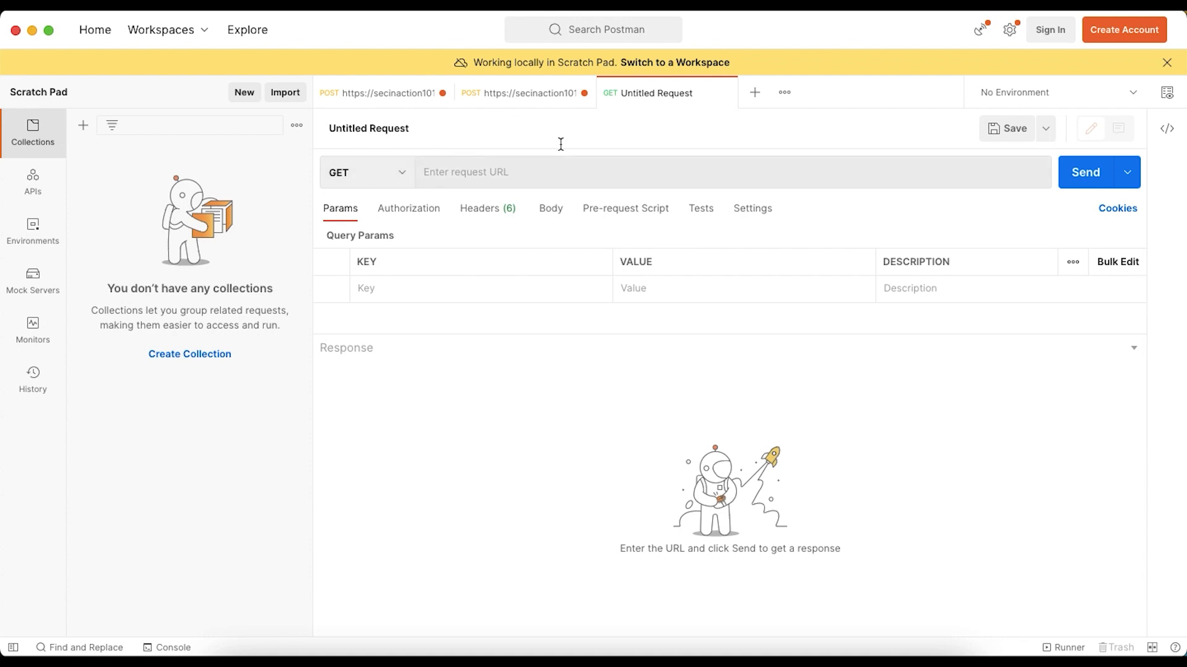
{"action": "left_click", "coordinate": [402, 179]}
{"action": "left_click", "coordinate": [390, 232]}
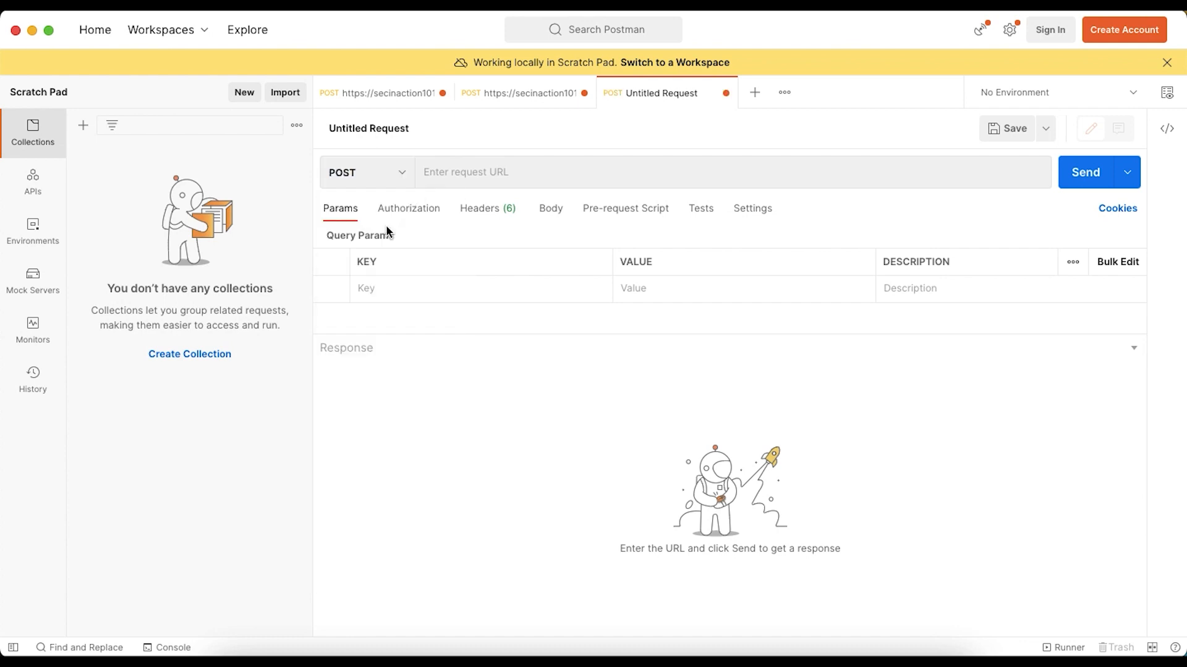
{"action": "left_click", "coordinate": [476, 174]}
{"action": "key", "text": "ctrl+v"}
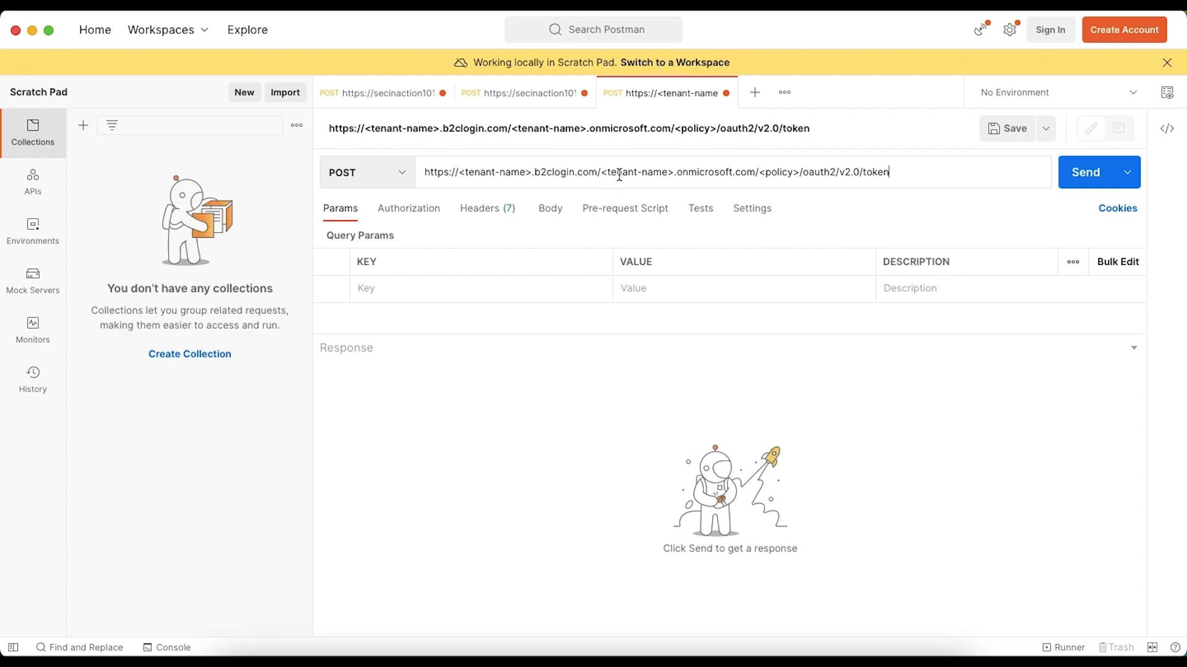
Return to the Azure portal in the browser and copy the tenant name from Default Directory's domain in the portal settings
{"action": "key", "text": "super+Tab"}
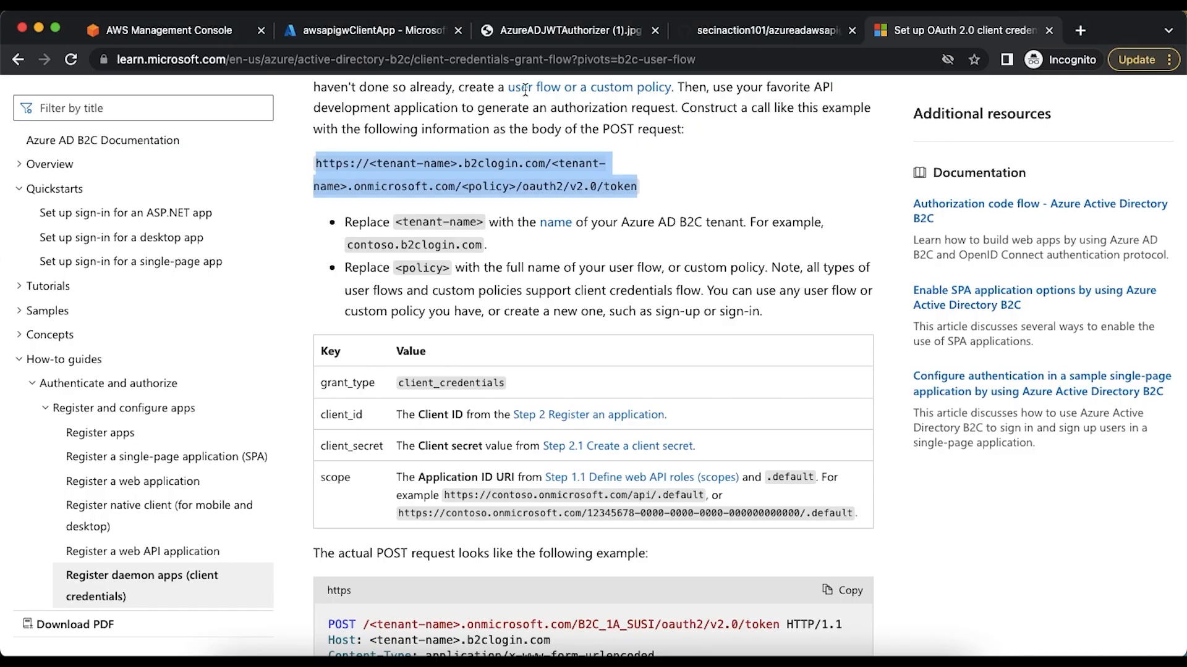
{"action": "left_click", "coordinate": [373, 31]}
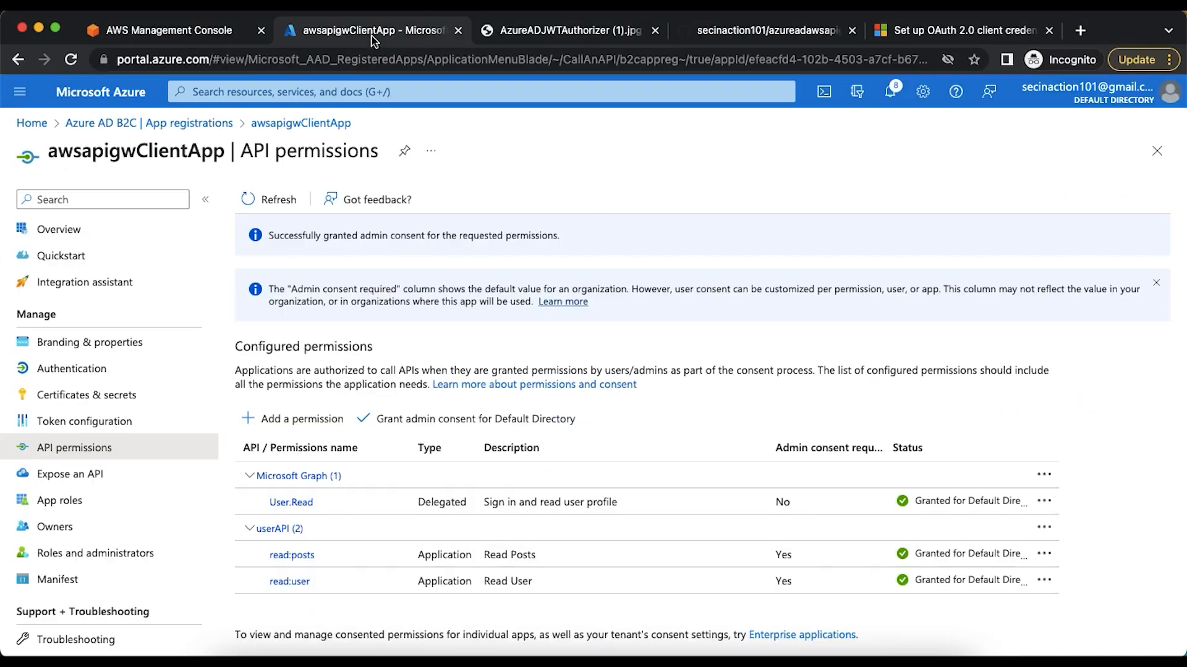
{"action": "left_click", "coordinate": [923, 93]}
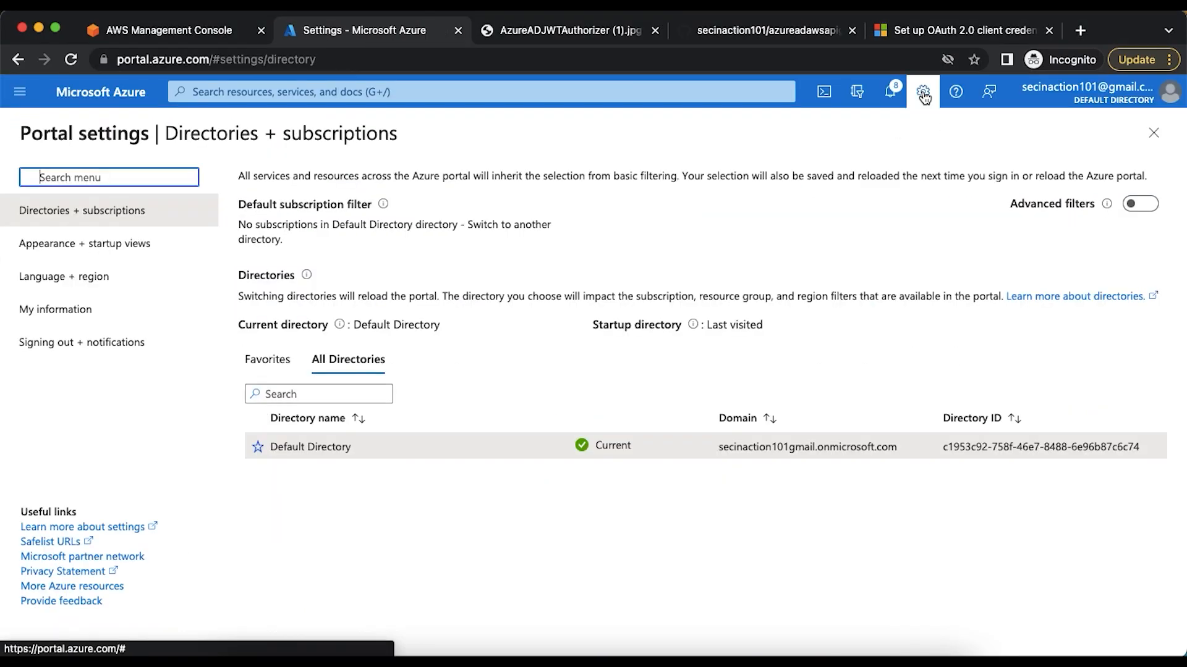
{"action": "double_click", "coordinate": [749, 446]}
{"action": "key", "text": "super+c"}
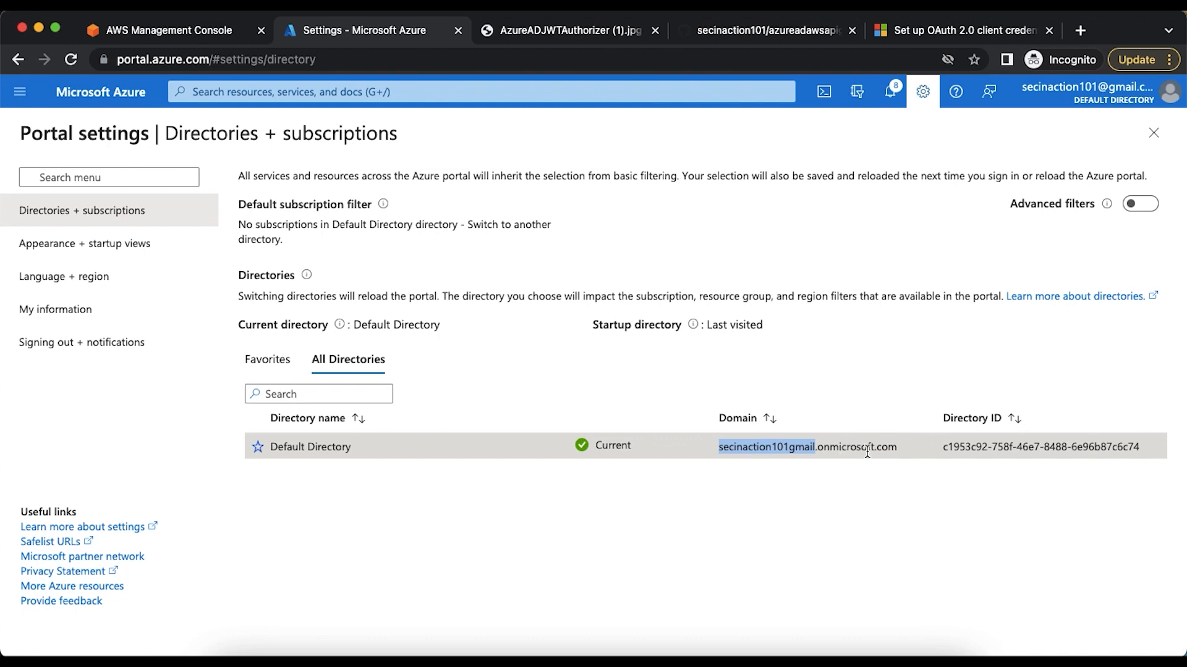
Replace both <tenant-name> placeholders in the Postman request URL with the copied tenant name
{"action": "key", "text": "super+Tab"}
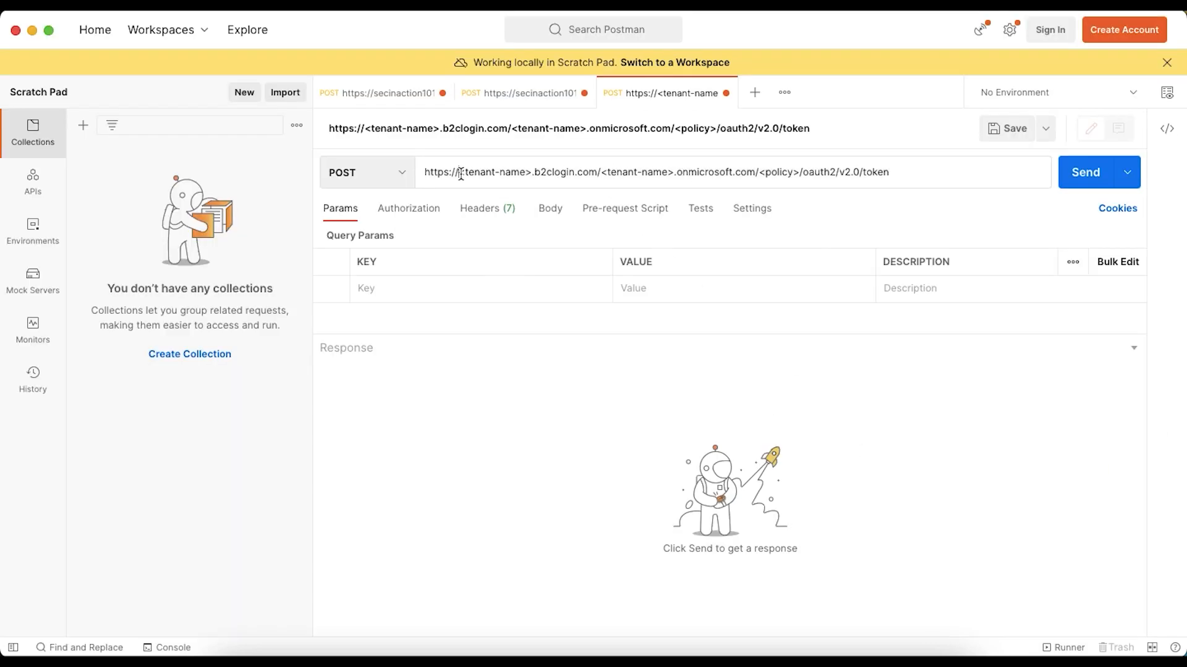
{"action": "left_click_drag", "start_coordinate": [461, 174], "coordinate": [530, 177]}
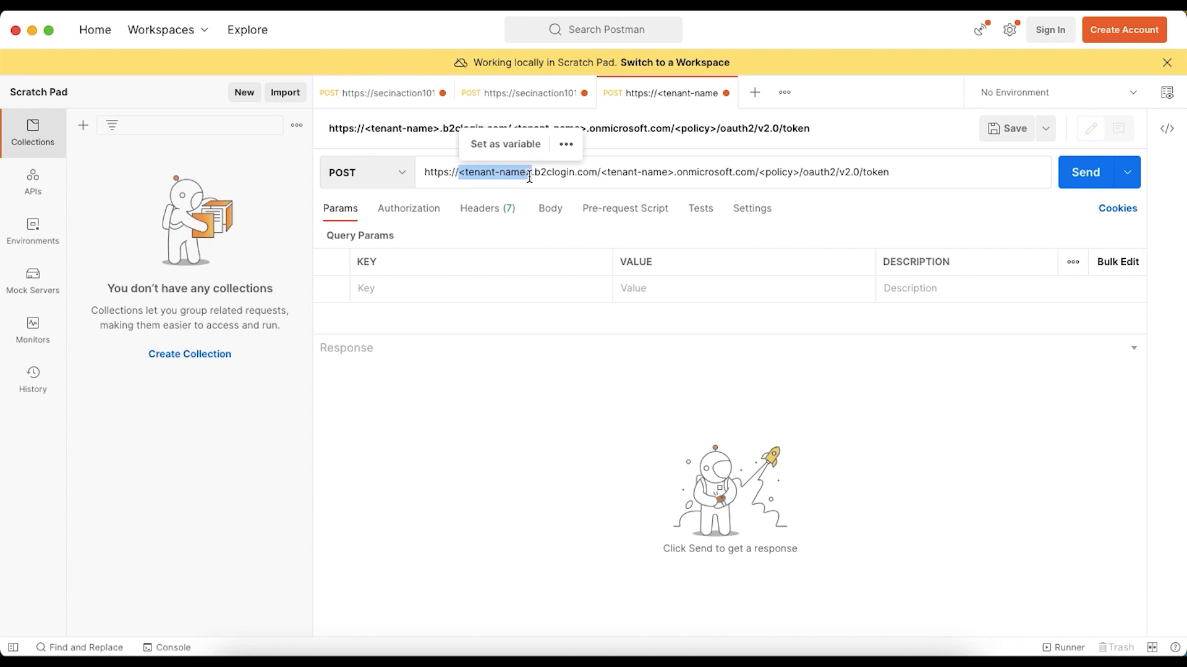
{"action": "key", "text": "super+v"}
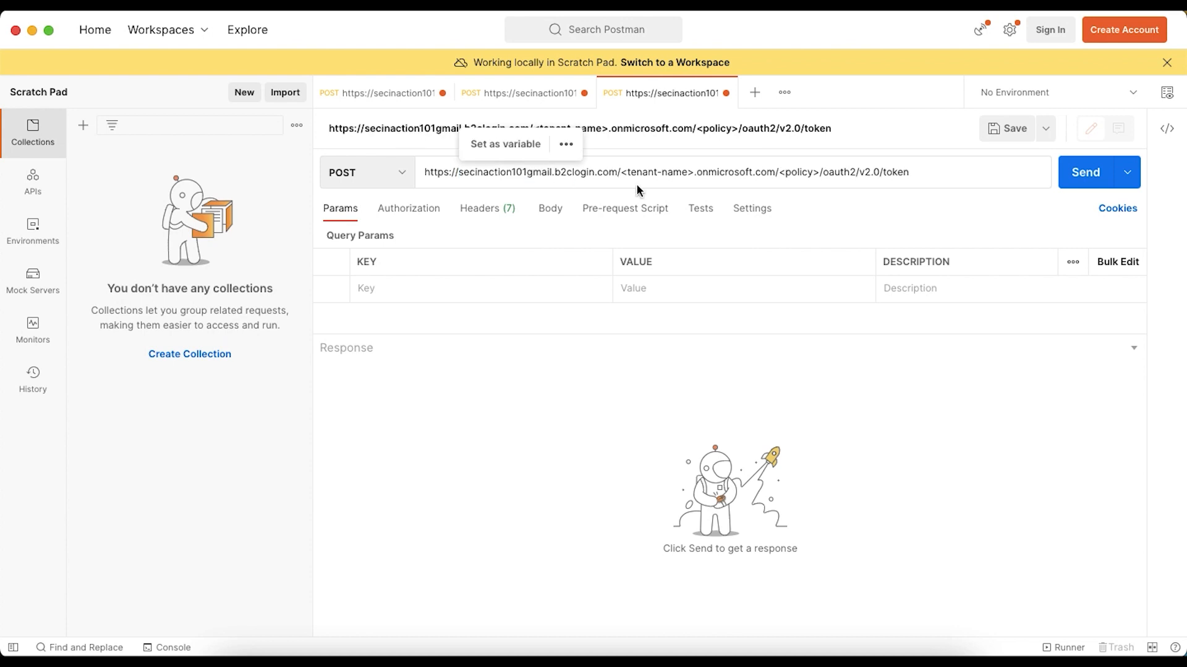
{"action": "left_click_drag", "start_coordinate": [621, 174], "coordinate": [695, 175]}
{"action": "key", "text": "super+v"}
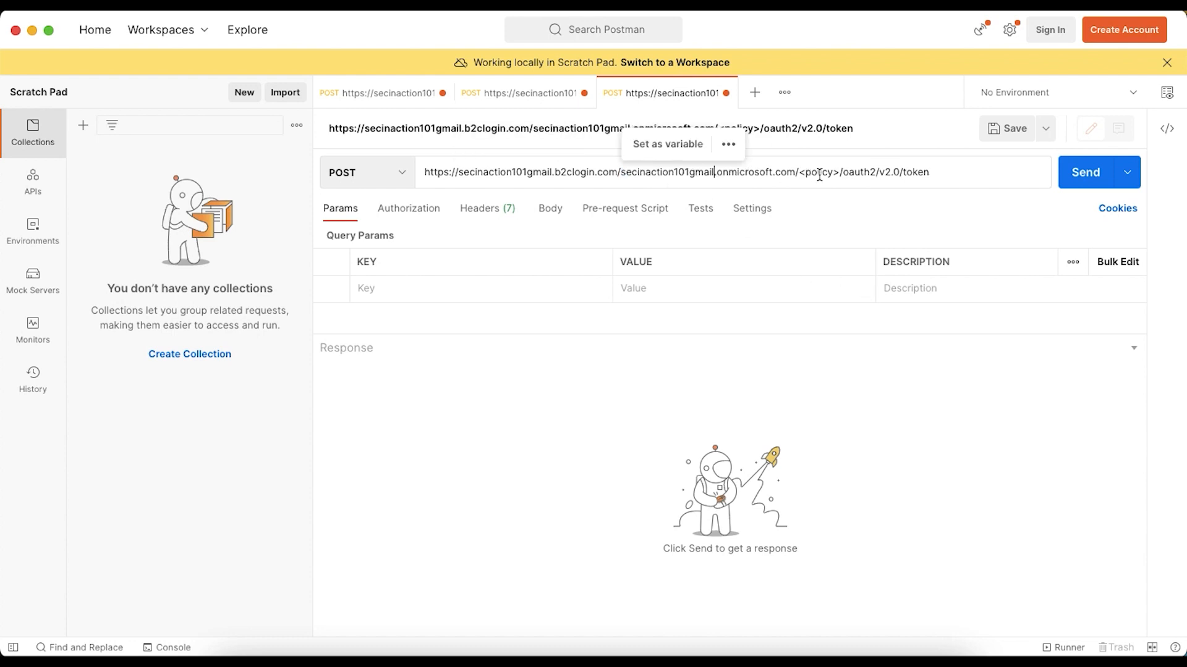
Go back to the Azure portal, open Azure AD B2C's user flows and copy the flow name B2X_1_testsso
{"action": "key", "text": "super+Tab"}
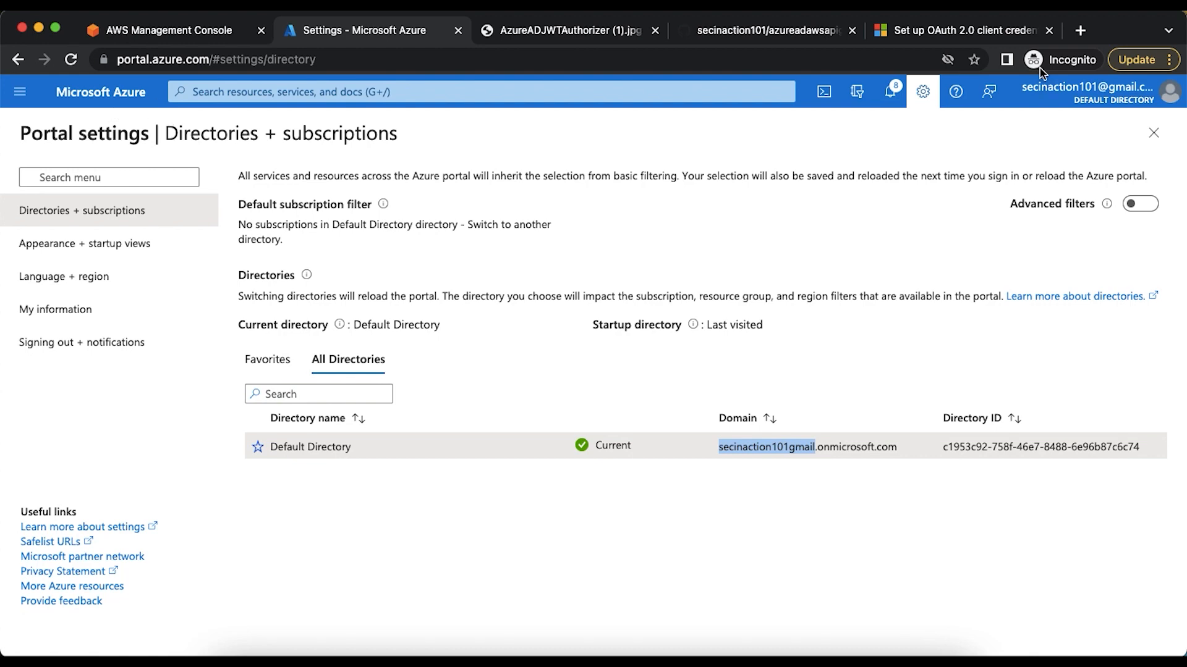
{"action": "left_click", "coordinate": [923, 92]}
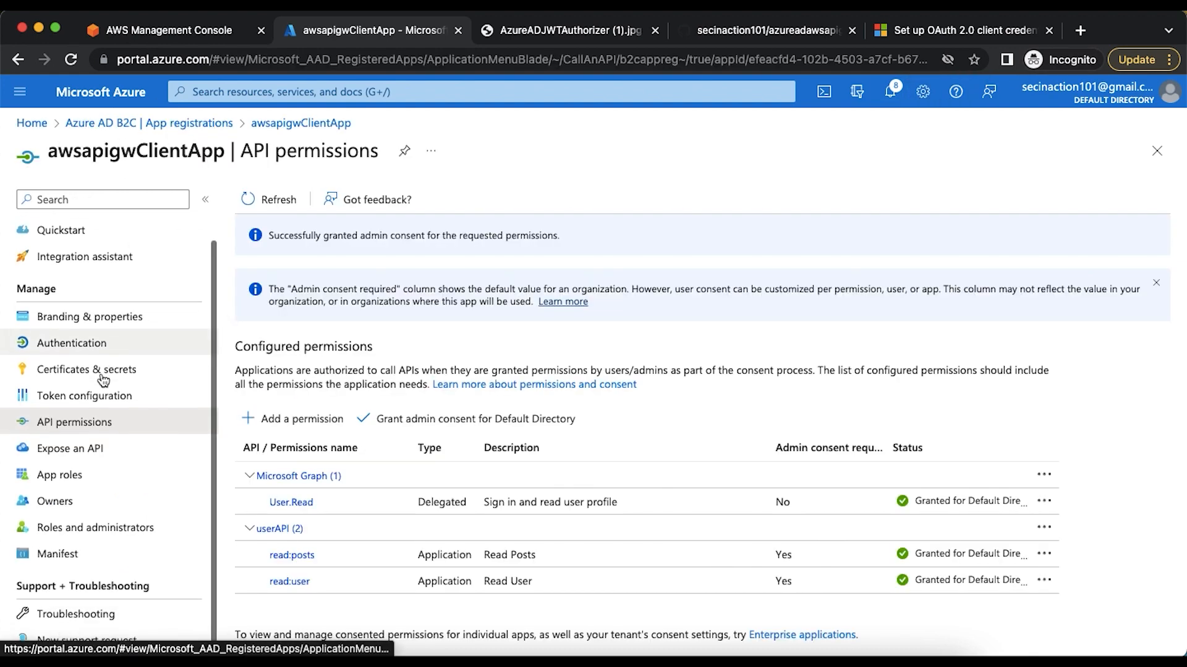
{"action": "scroll", "coordinate": [91, 568], "scroll_direction": "down", "scroll_amount": 1}
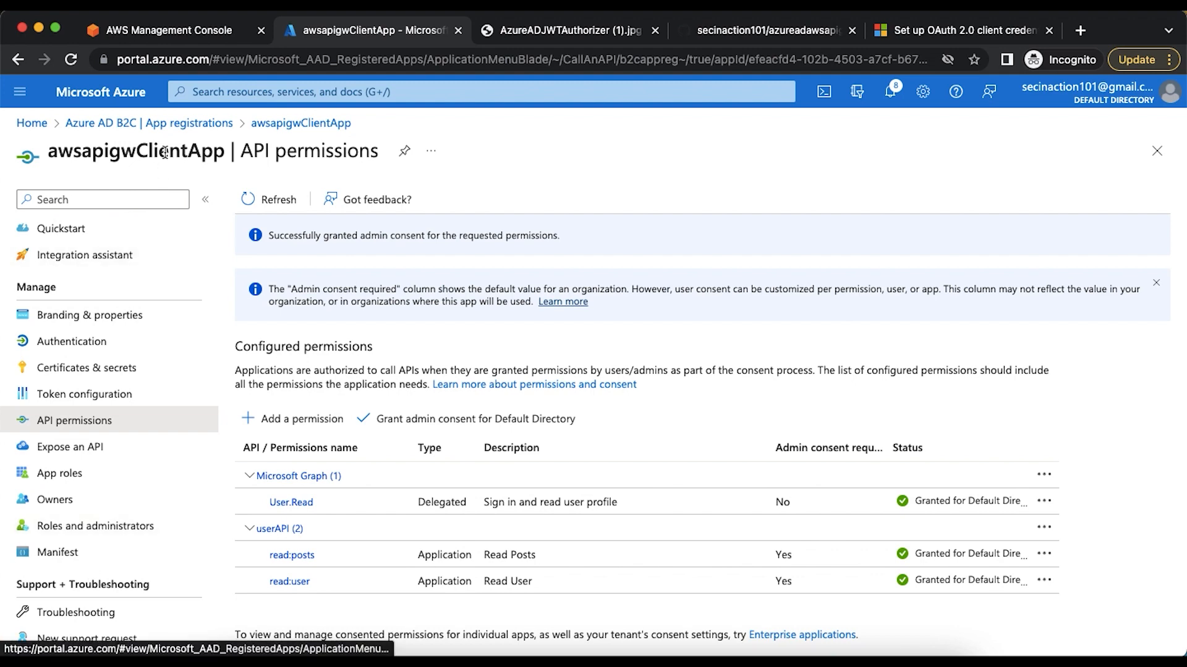
{"action": "left_click", "coordinate": [175, 124]}
{"action": "scroll", "coordinate": [93, 556], "scroll_direction": "down", "scroll_amount": 1}
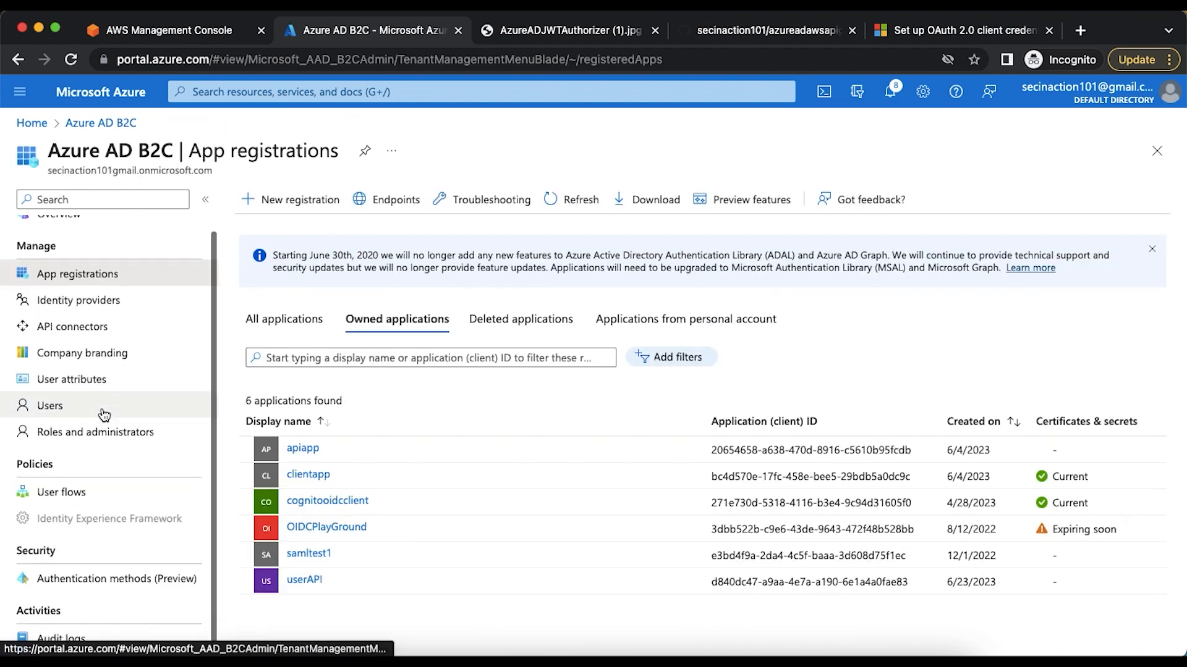
{"action": "left_click", "coordinate": [69, 493]}
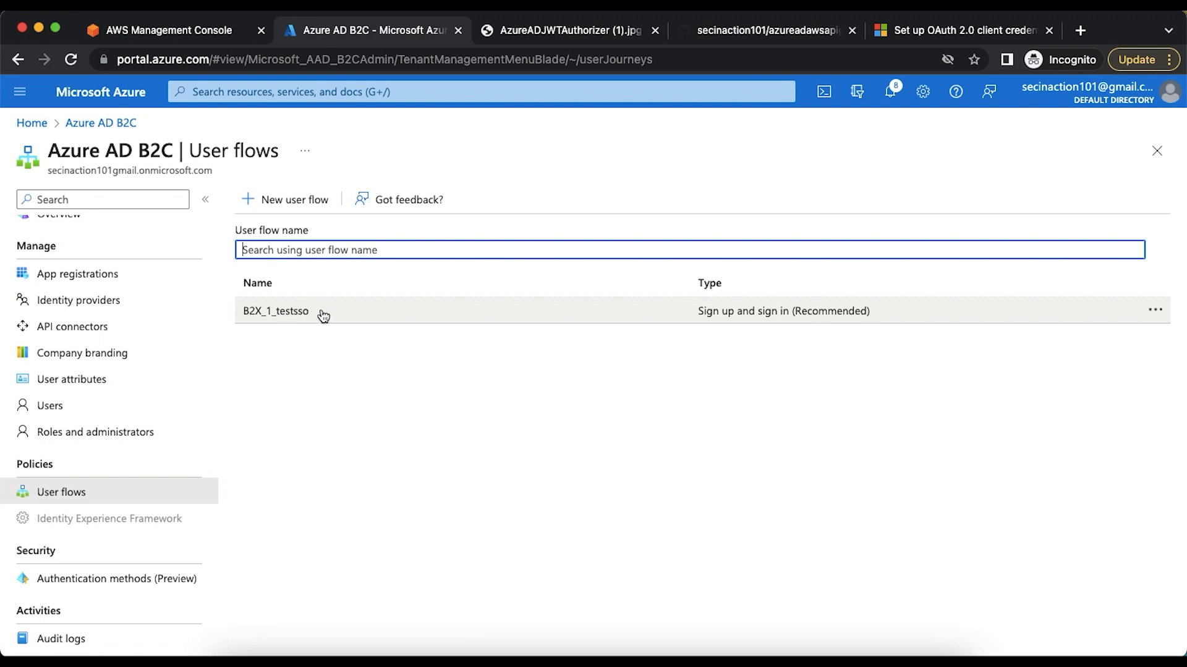
{"action": "left_click_drag", "start_coordinate": [315, 315], "coordinate": [233, 323]}
{"action": "key", "text": "super+c"}
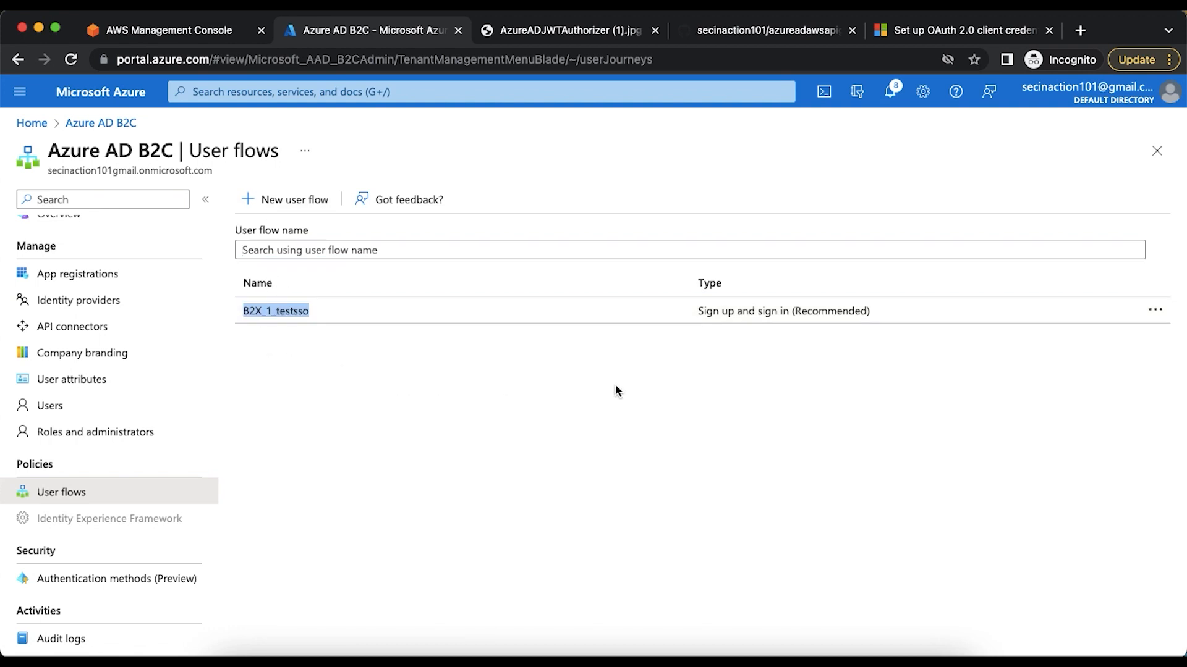
Replace the <policy> placeholder in the Postman request URL with B2X_1_testsso
{"action": "key", "text": "super+Tab"}
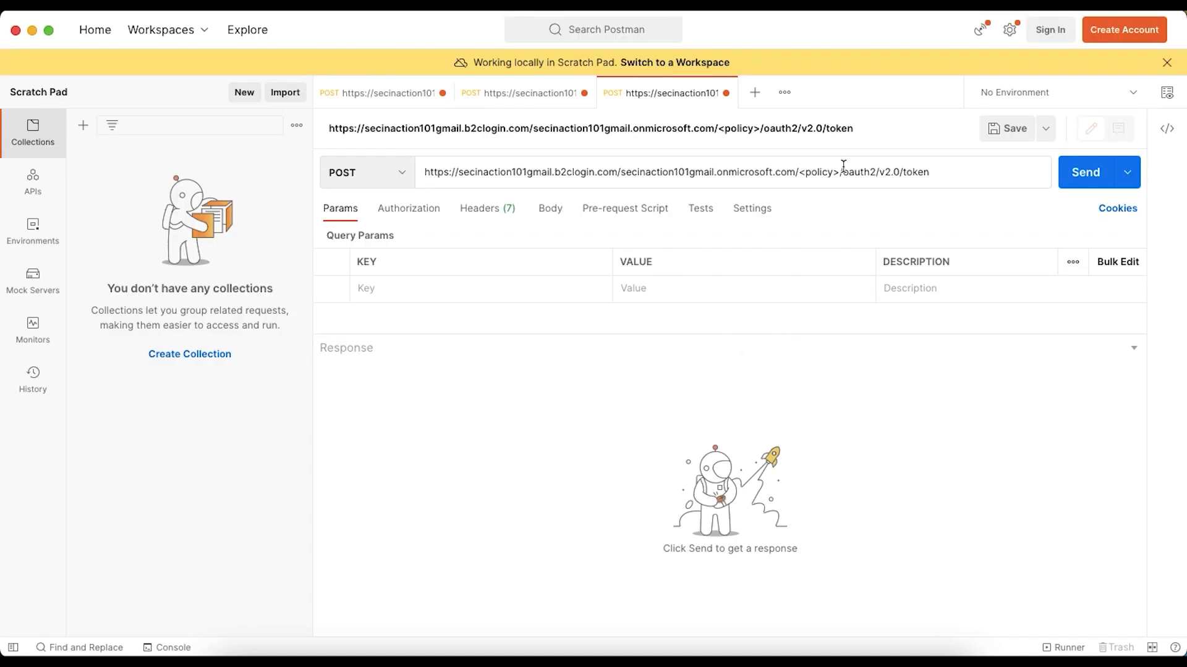
{"action": "left_click_drag", "start_coordinate": [799, 174], "coordinate": [835, 175]}
{"action": "key", "text": "super+v"}
Get the grant_type key name from the article and add it as a key in the Postman request's x-www-form-urlencoded body
{"action": "key", "text": "super+Tab"}
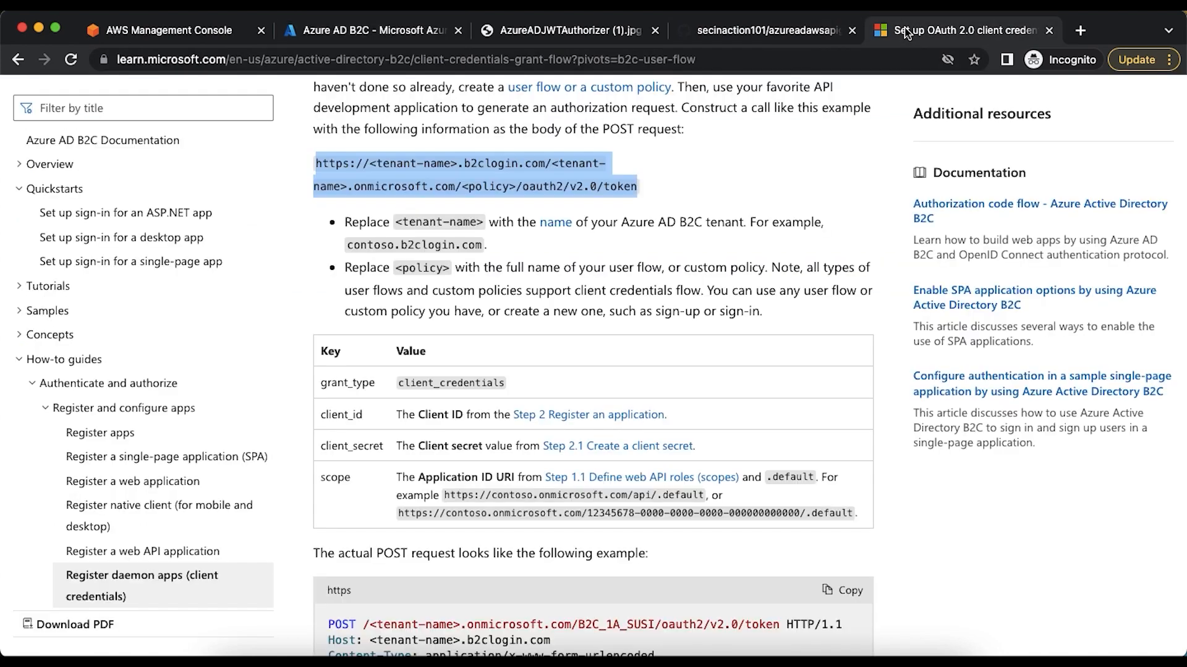
{"action": "left_click", "coordinate": [909, 31]}
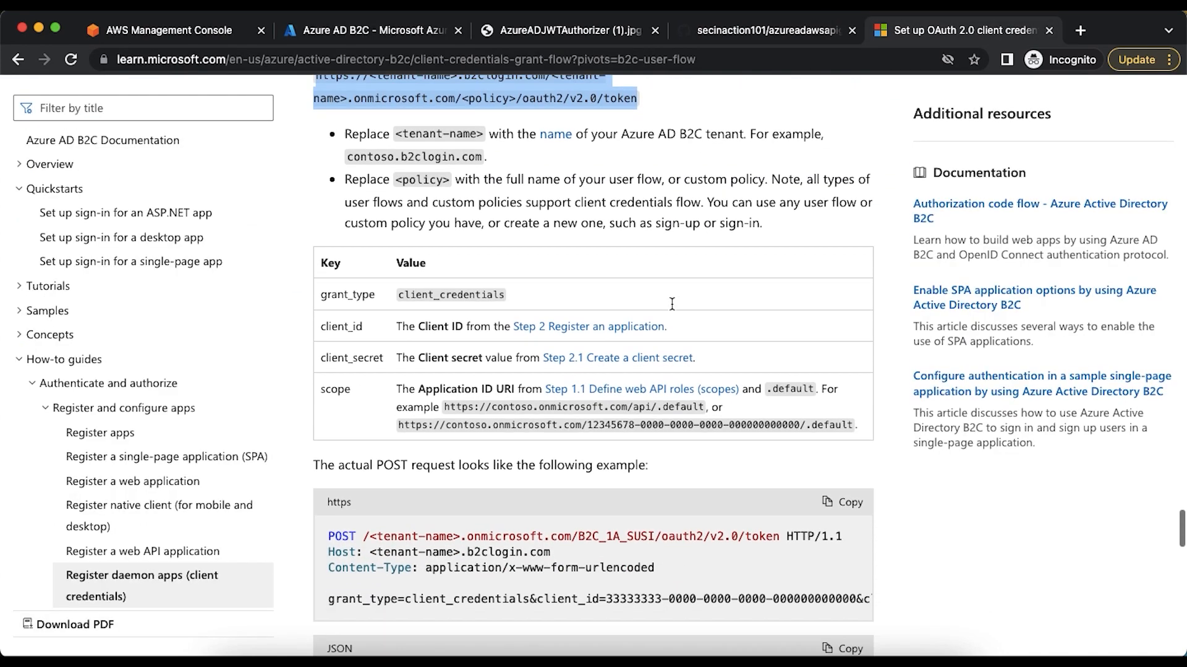
{"action": "scroll", "coordinate": [672, 304], "scroll_direction": "down", "scroll_amount": 1}
{"action": "double_click", "coordinate": [350, 251]}
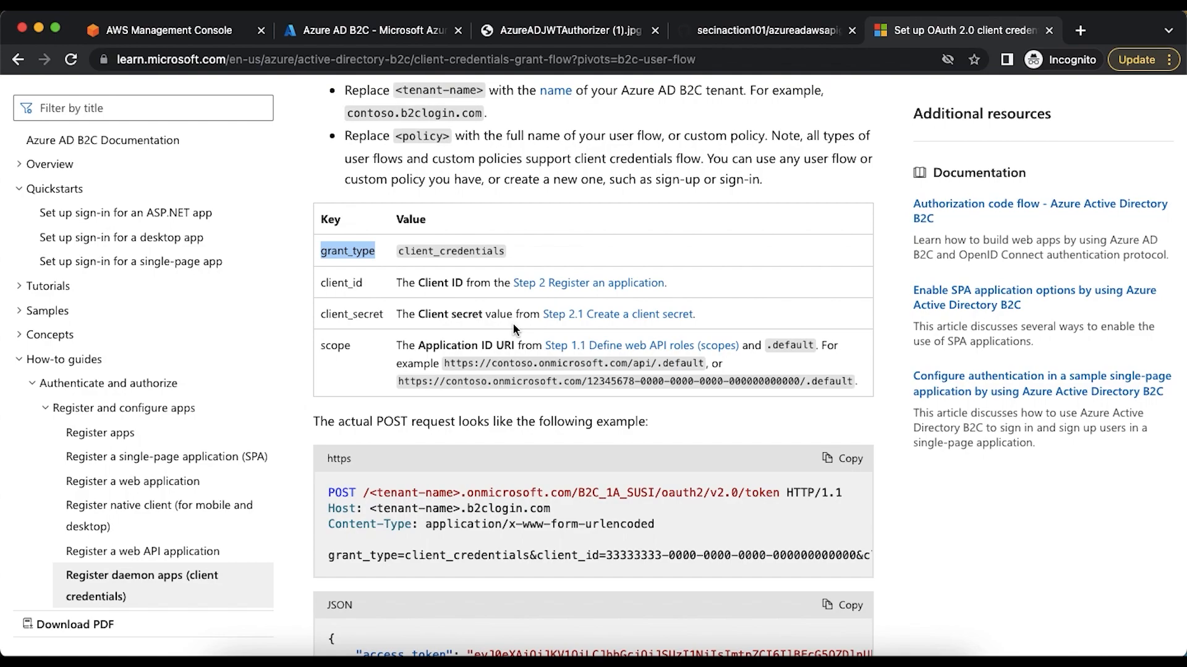
{"action": "key", "text": "super+Tab"}
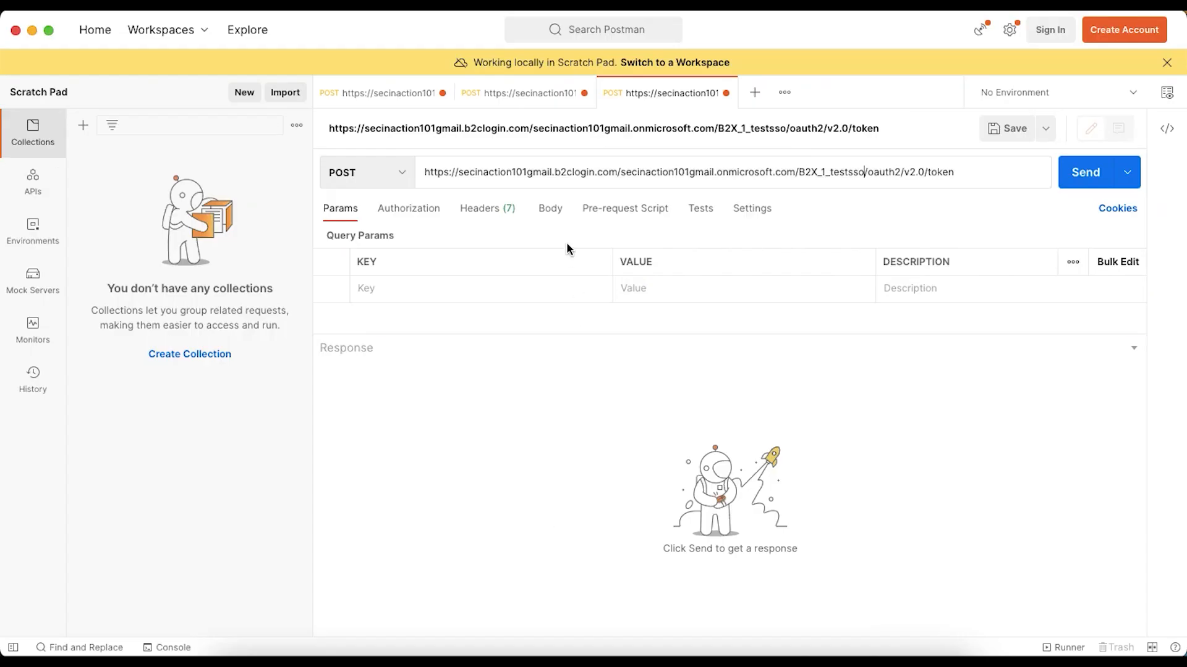
{"action": "left_click", "coordinate": [550, 208]}
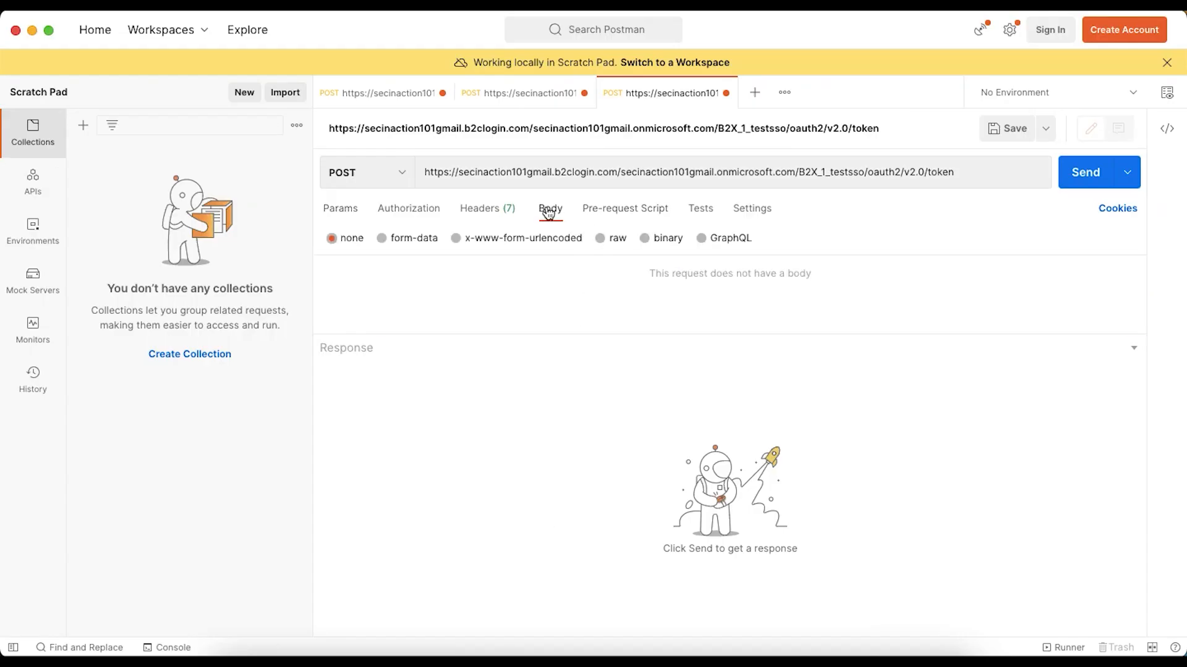
{"action": "left_click", "coordinate": [517, 242]}
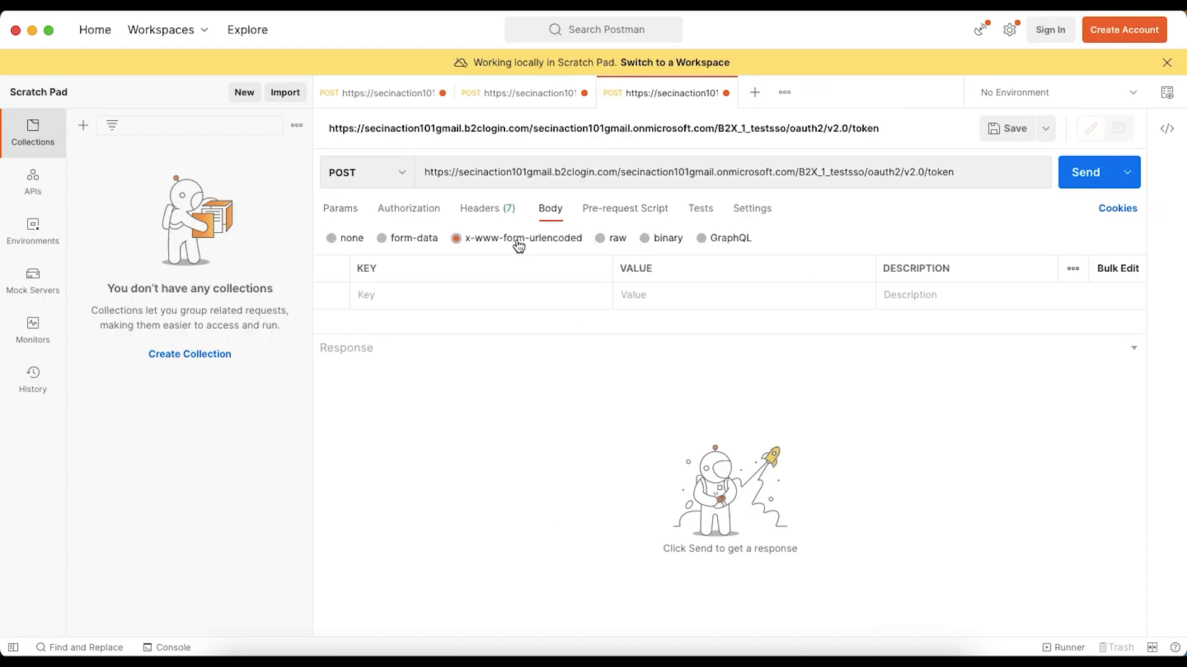
{"action": "left_click", "coordinate": [495, 292]}
{"action": "type", "text": "grant_type"}
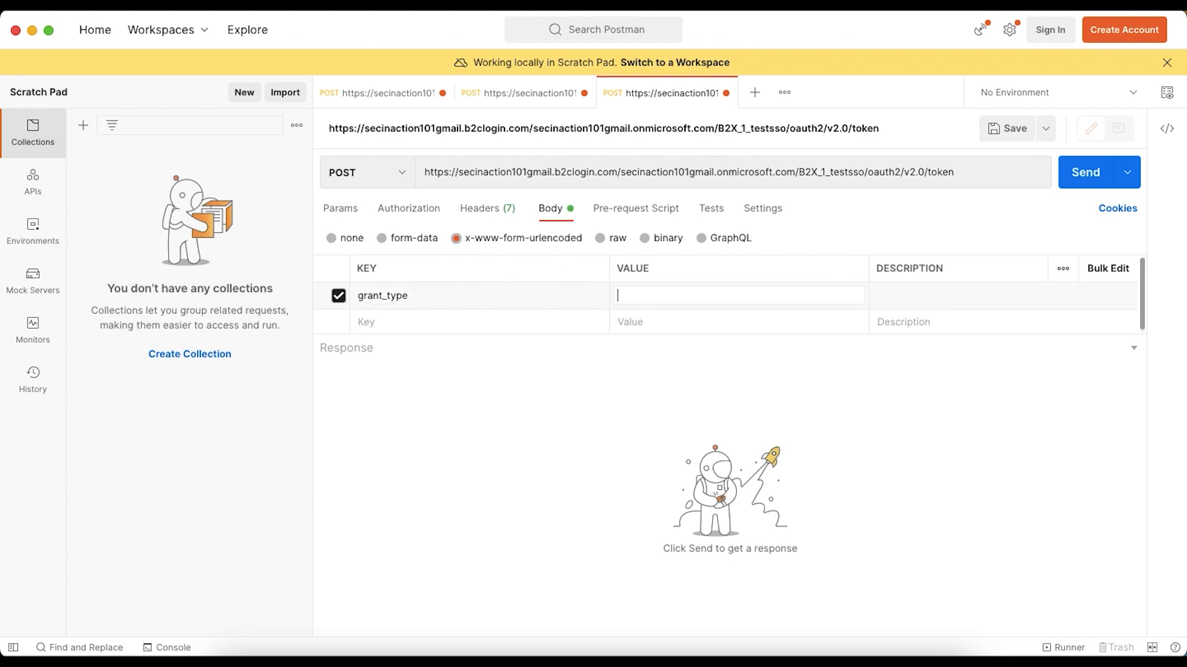
Copy client_credentials from the article's parameter table and set it as the grant_type value in Postman
{"action": "key", "text": "super+Tab"}
{"action": "scroll", "coordinate": [458, 286], "scroll_direction": "up", "scroll_amount": 3}
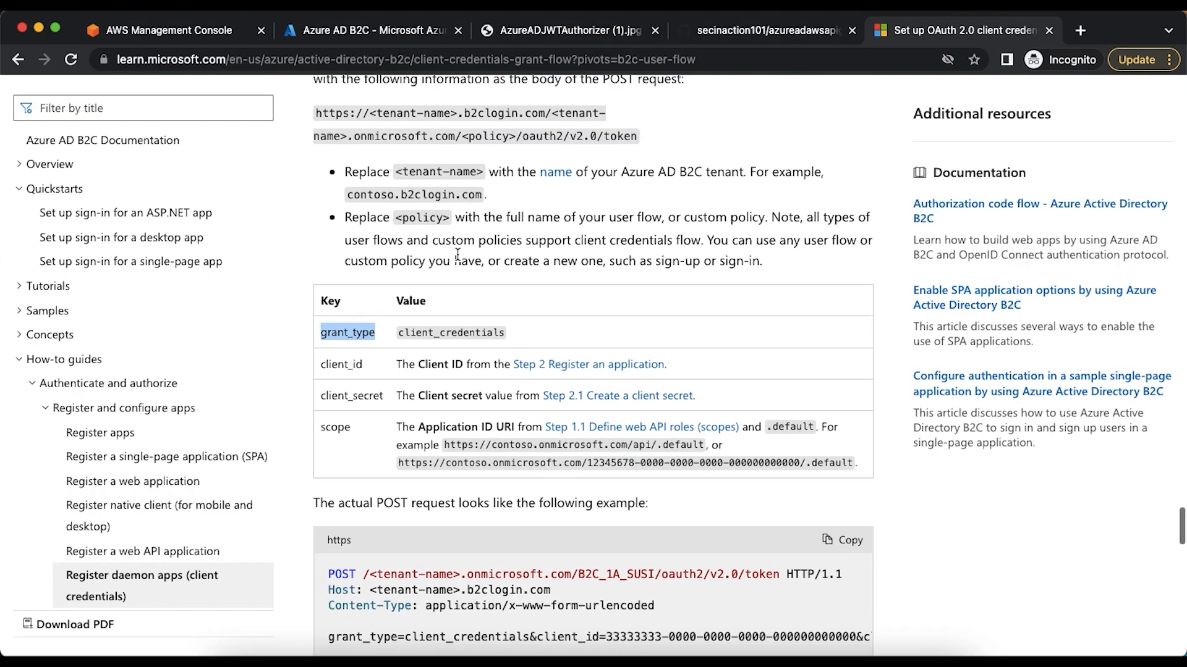
{"action": "double_click", "coordinate": [451, 358]}
{"action": "key", "text": "super+c"}
{"action": "key", "text": "super+Tab"}
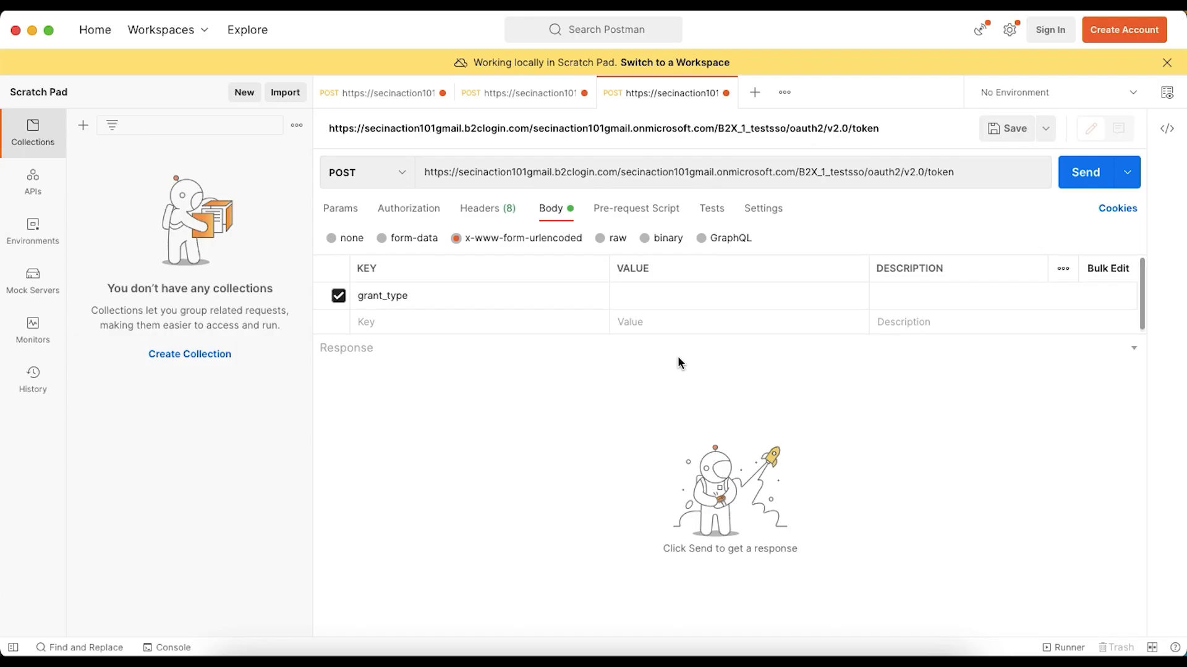
{"action": "left_click", "coordinate": [659, 296]}
{"action": "key", "text": "super+v"}
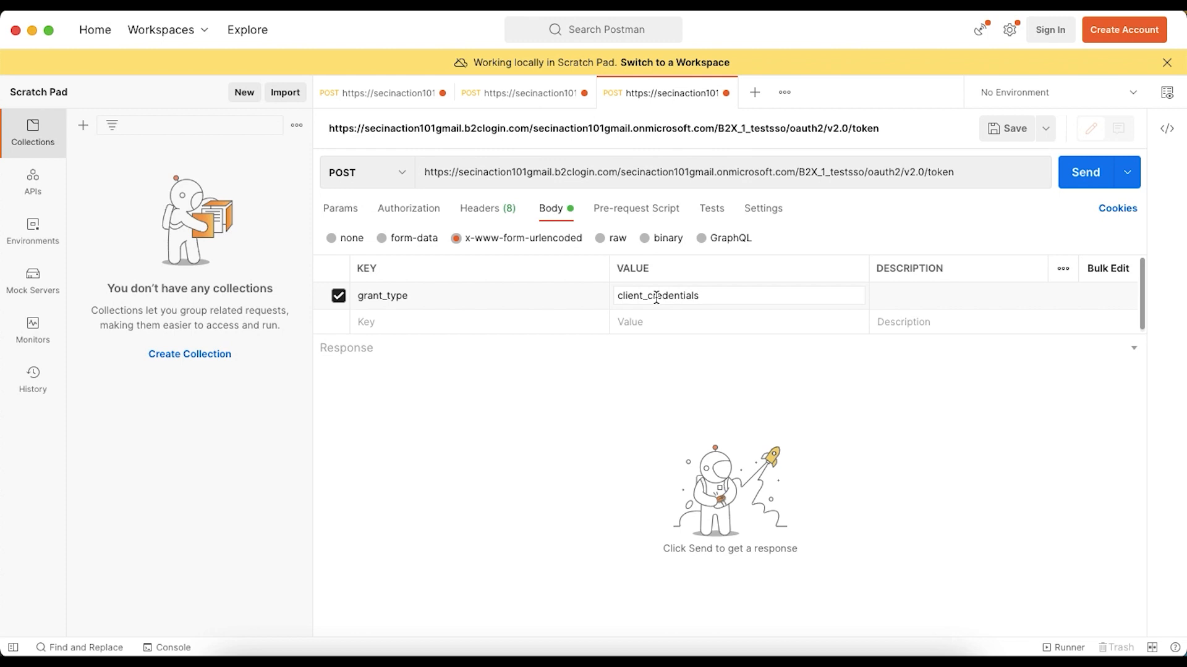
Copy the client_id key name from the article and add it as a second key in the Postman request body
{"action": "left_click", "coordinate": [474, 323]}
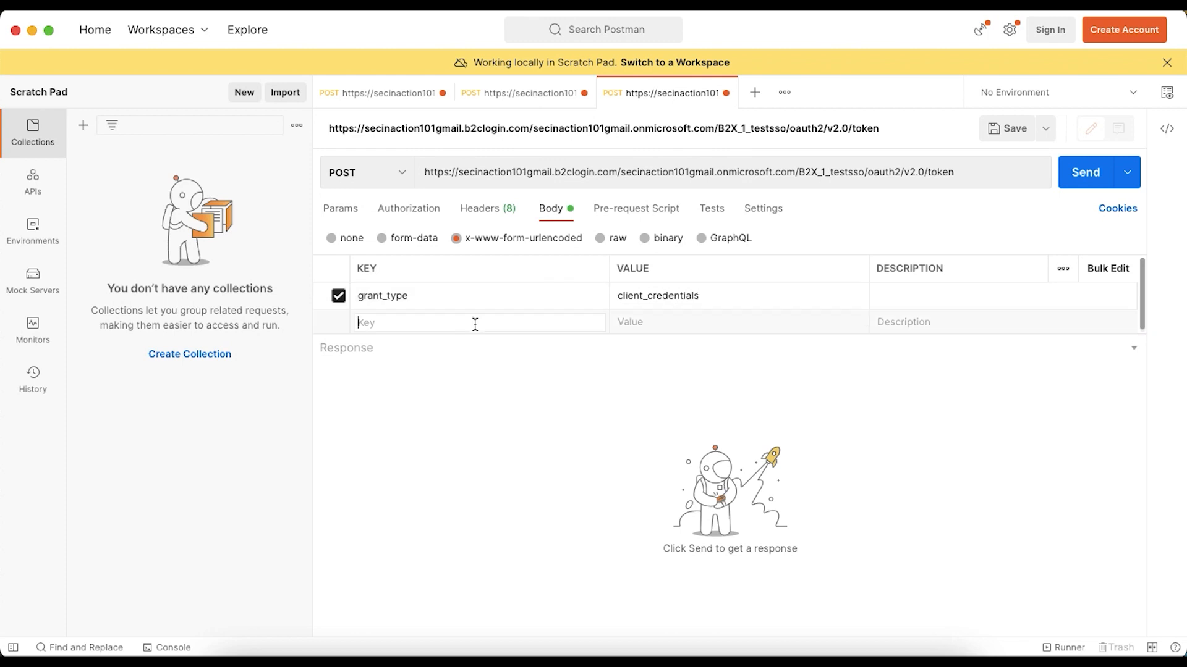
{"action": "key", "text": "super+Tab"}
{"action": "double_click", "coordinate": [346, 390]}
{"action": "key", "text": "super+c"}
{"action": "key", "text": "super+Tab"}
{"action": "key", "text": "super+v"}
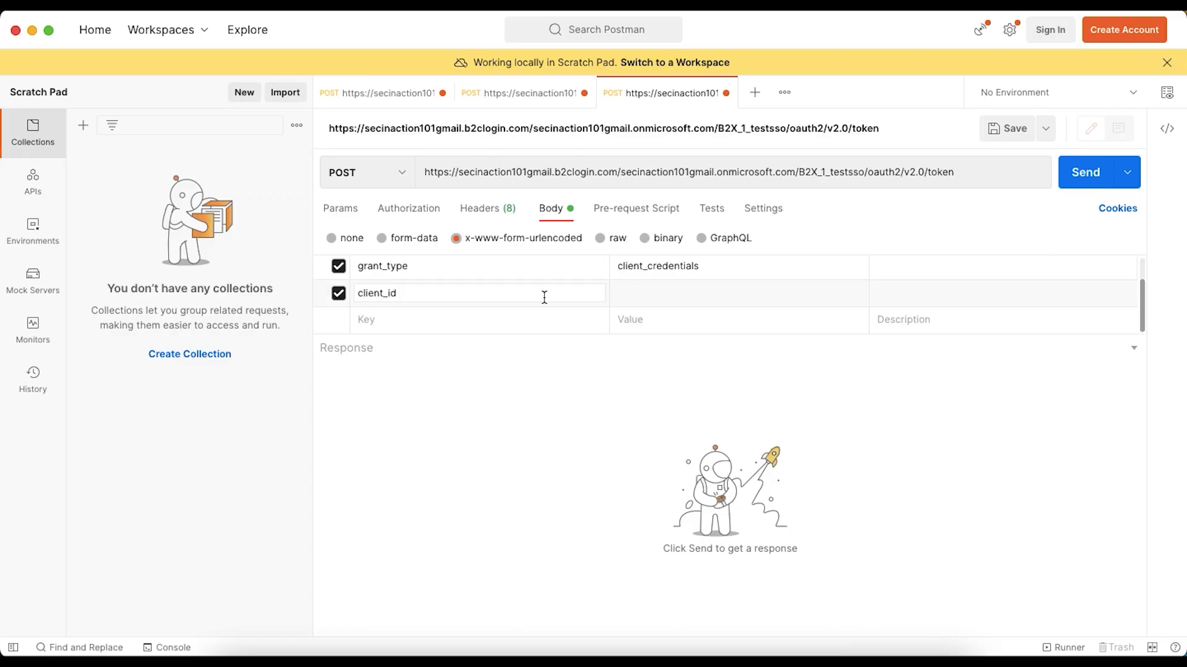
{"action": "left_click", "coordinate": [615, 292]}
Copy the client_secret key name from the article and add it as a third key in the Postman request body
{"action": "key", "text": "super+Tab"}
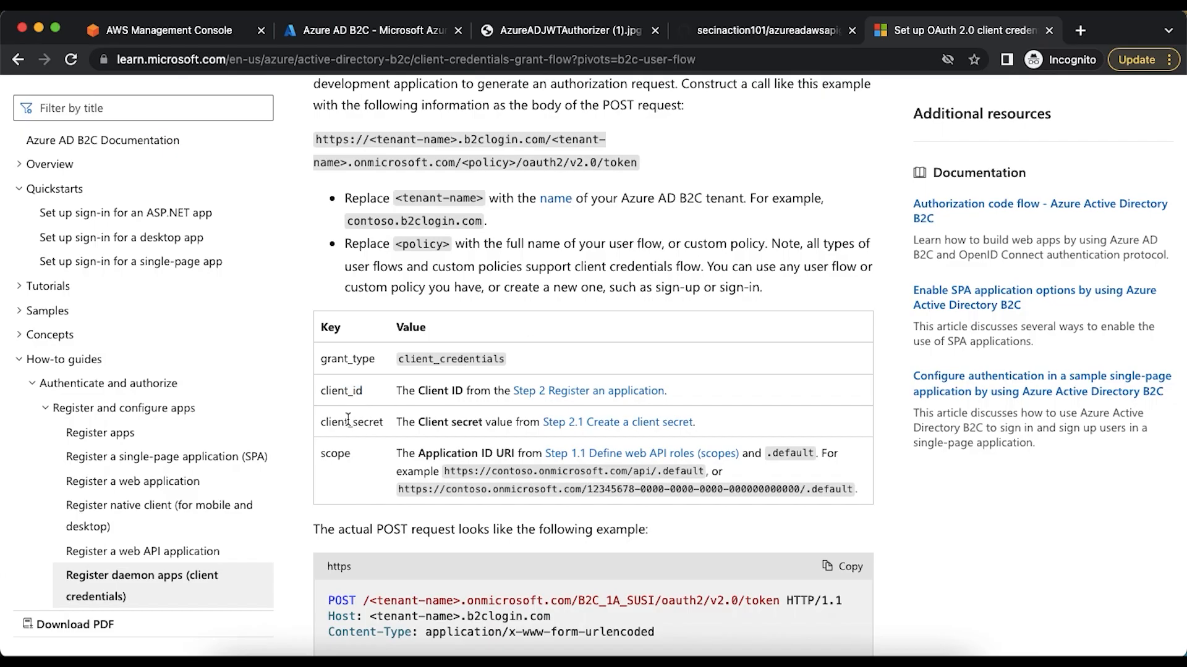
{"action": "double_click", "coordinate": [348, 420]}
{"action": "key", "text": "super+c"}
{"action": "key", "text": "super+Tab"}
{"action": "left_click", "coordinate": [448, 321]}
{"action": "key", "text": "super+v"}
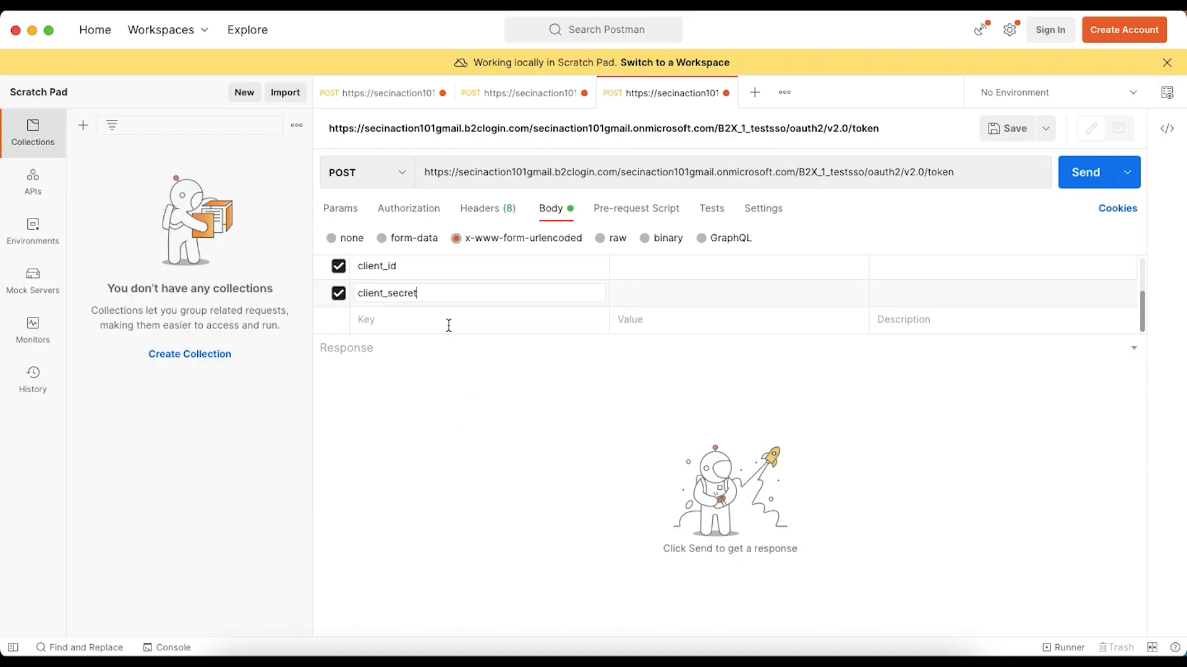
{"action": "scroll", "coordinate": [495, 284], "scroll_direction": "up", "scroll_amount": 2}
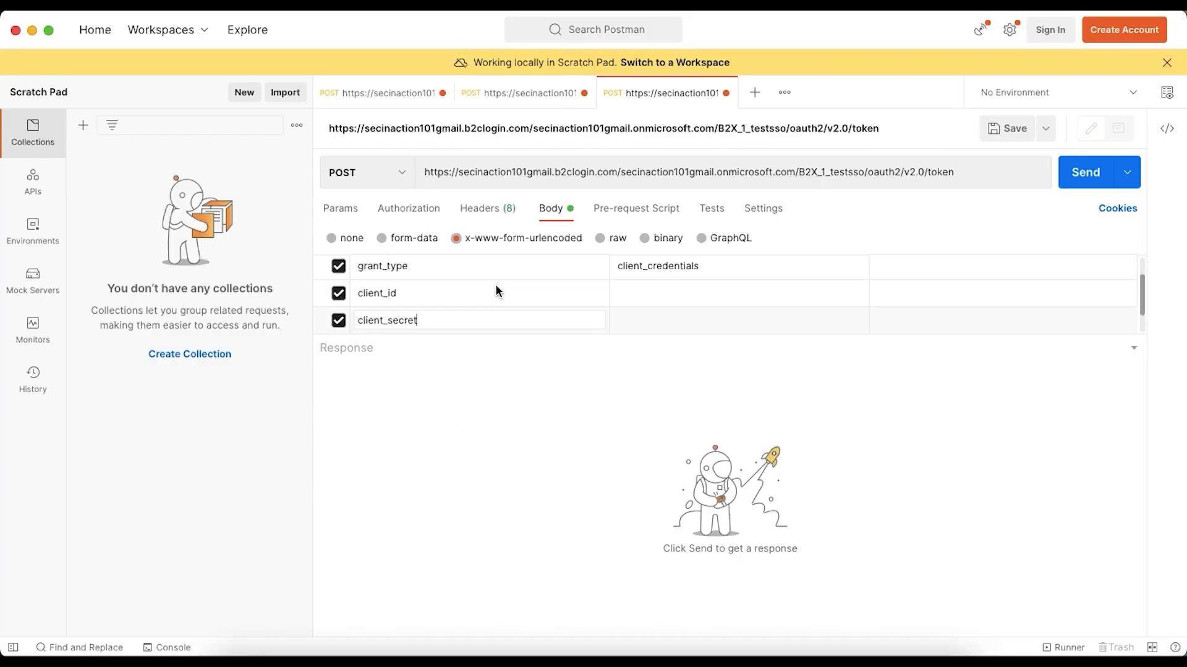
Copy the scope key name from the article and add it as a fourth key in the Postman request body
{"action": "key", "text": "super+Tab"}
{"action": "double_click", "coordinate": [337, 453]}
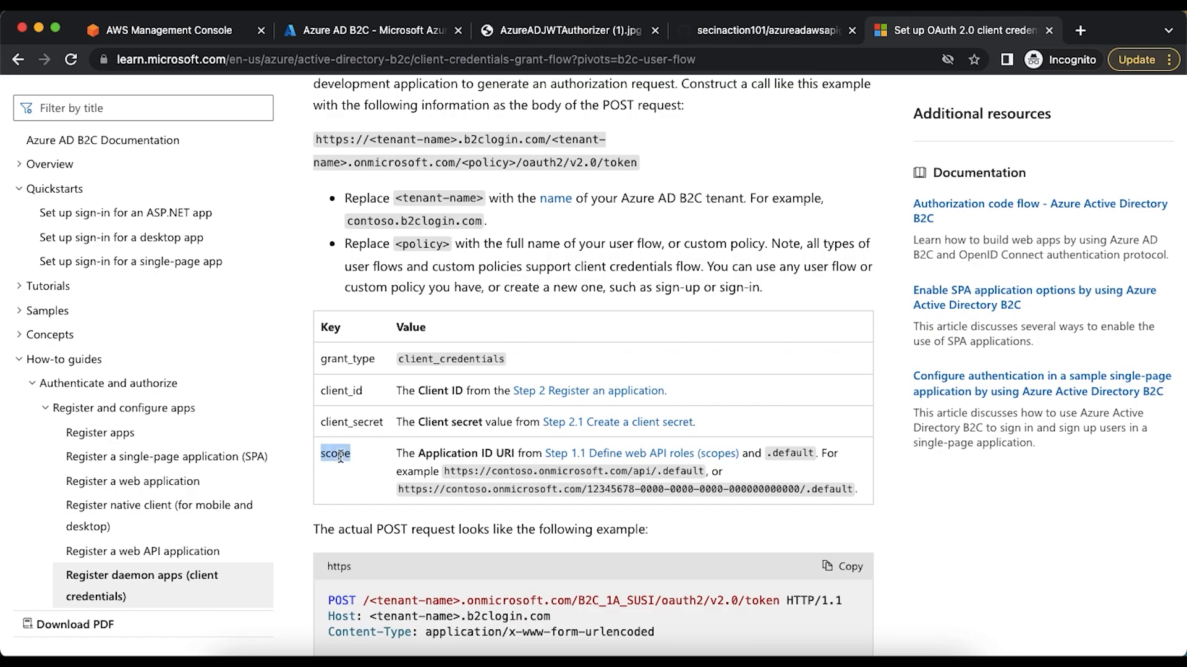
{"action": "key", "text": "super+c"}
{"action": "key", "text": "super+Tab"}
{"action": "scroll", "coordinate": [471, 323], "scroll_direction": "down", "scroll_amount": 1}
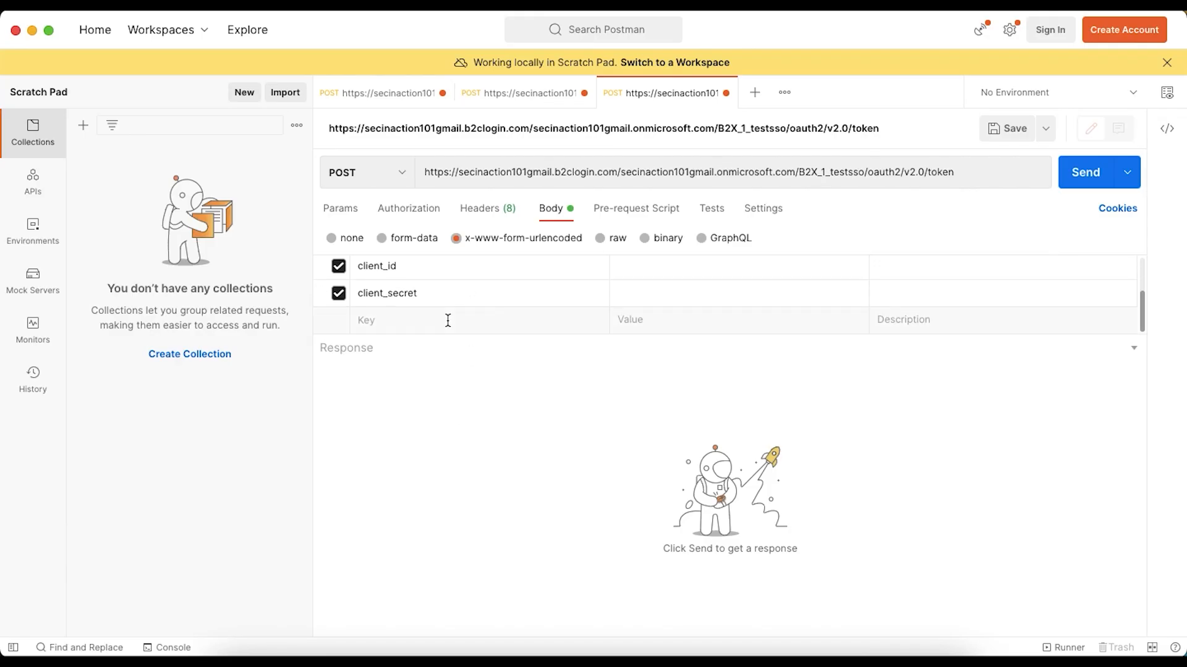
{"action": "left_click", "coordinate": [425, 323]}
{"action": "key", "text": "super+v"}
Copy awsapigwClientApp's Application (client) ID from its Azure AD B2C app registration and set it as the client_id value in Postman
{"action": "scroll", "coordinate": [424, 320], "scroll_direction": "up", "scroll_amount": 2}
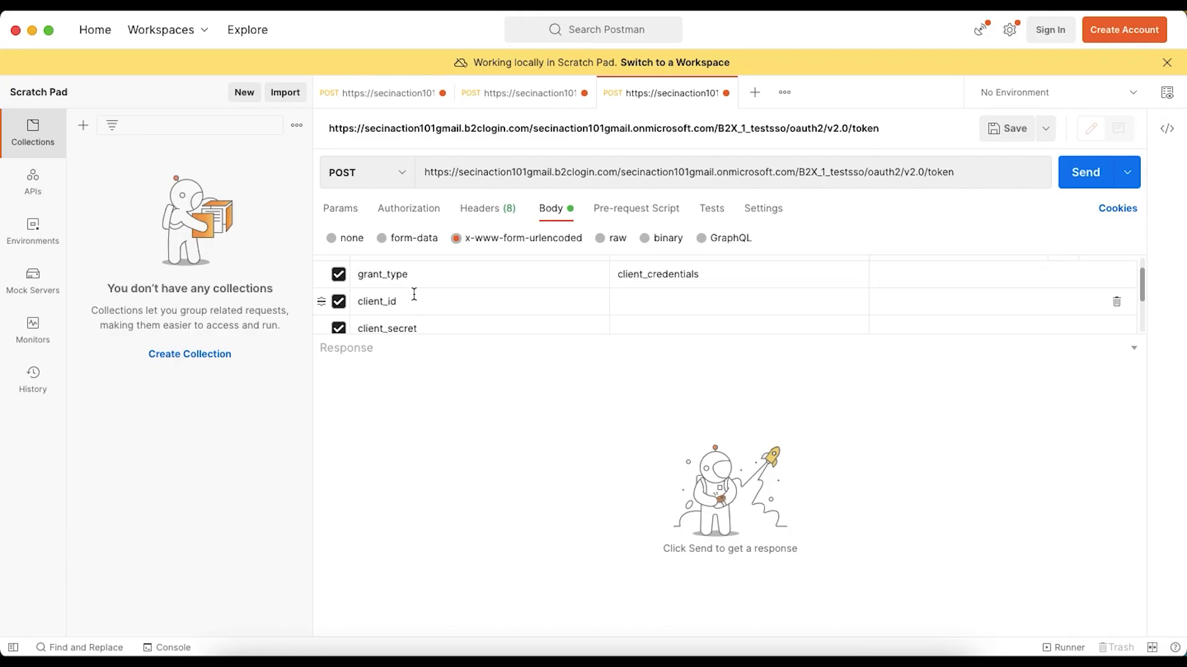
{"action": "key", "text": "super+Tab"}
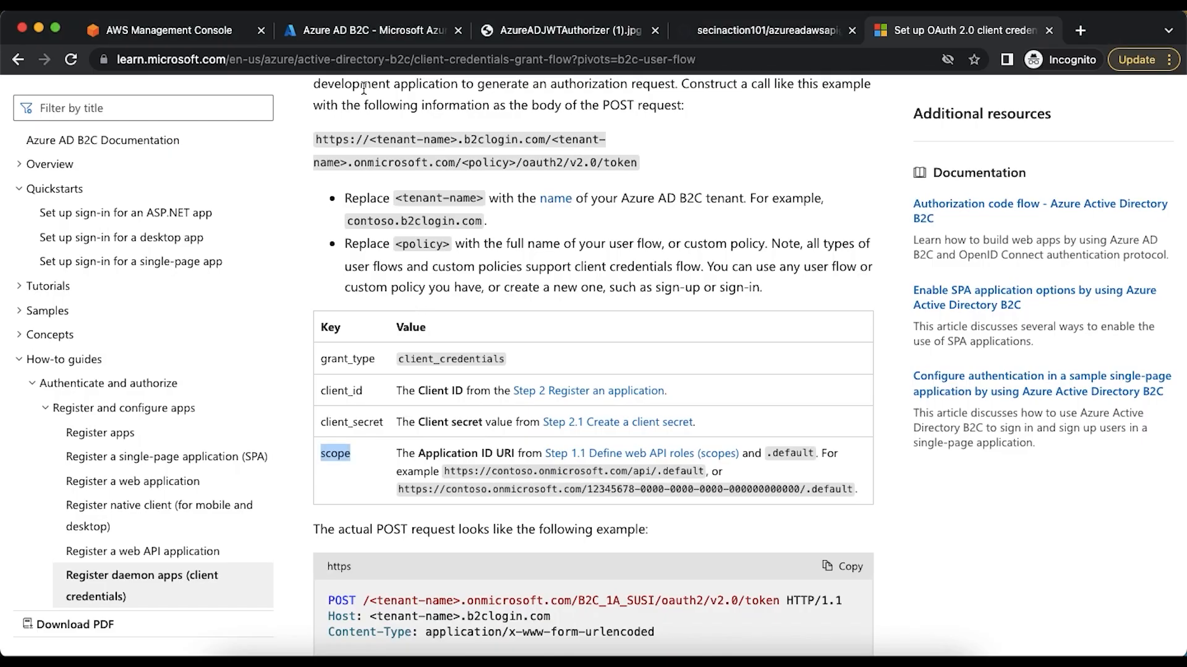
{"action": "left_click", "coordinate": [352, 34]}
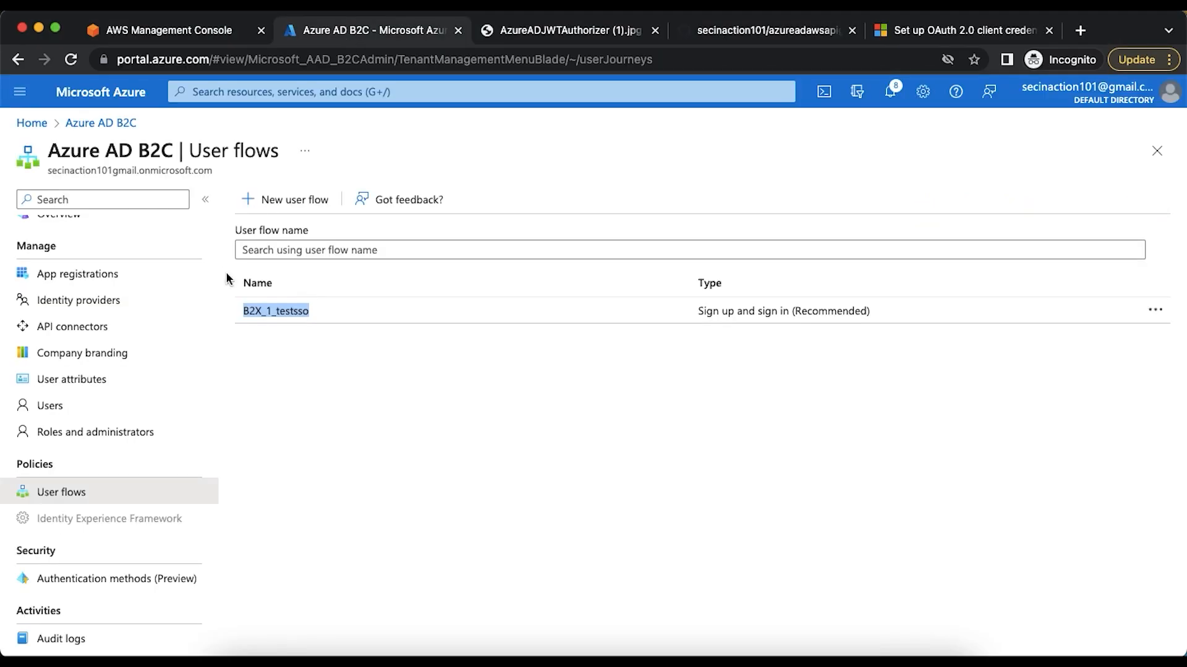
{"action": "scroll", "coordinate": [75, 316], "scroll_direction": "up", "scroll_amount": 1}
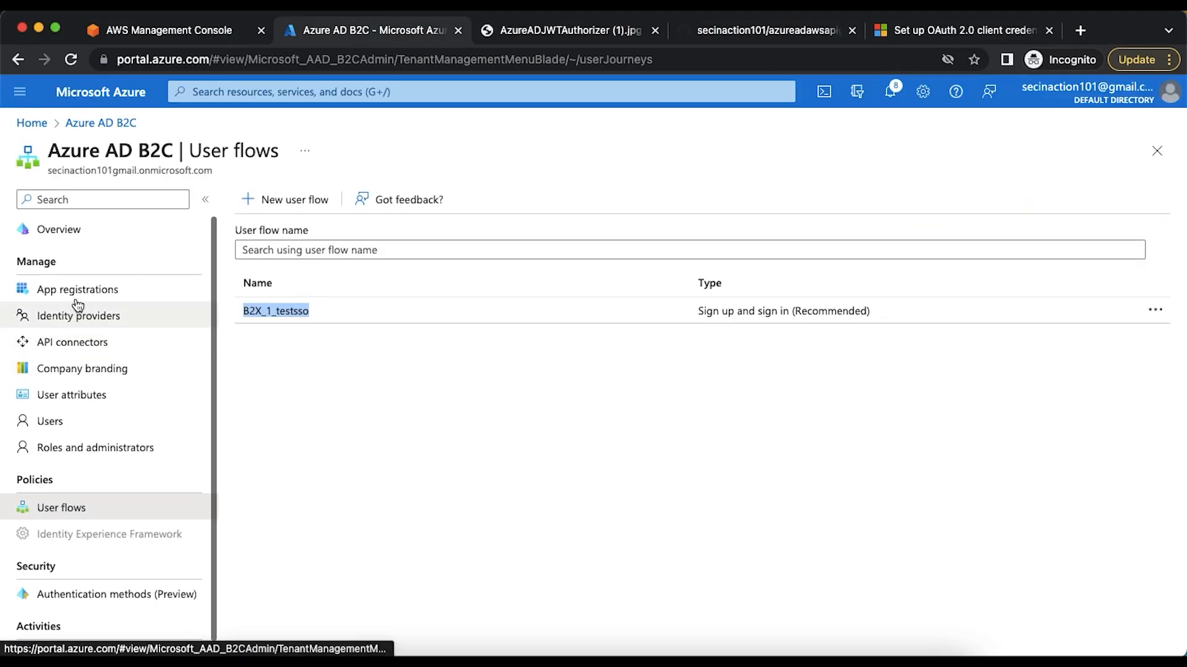
{"action": "left_click", "coordinate": [76, 298]}
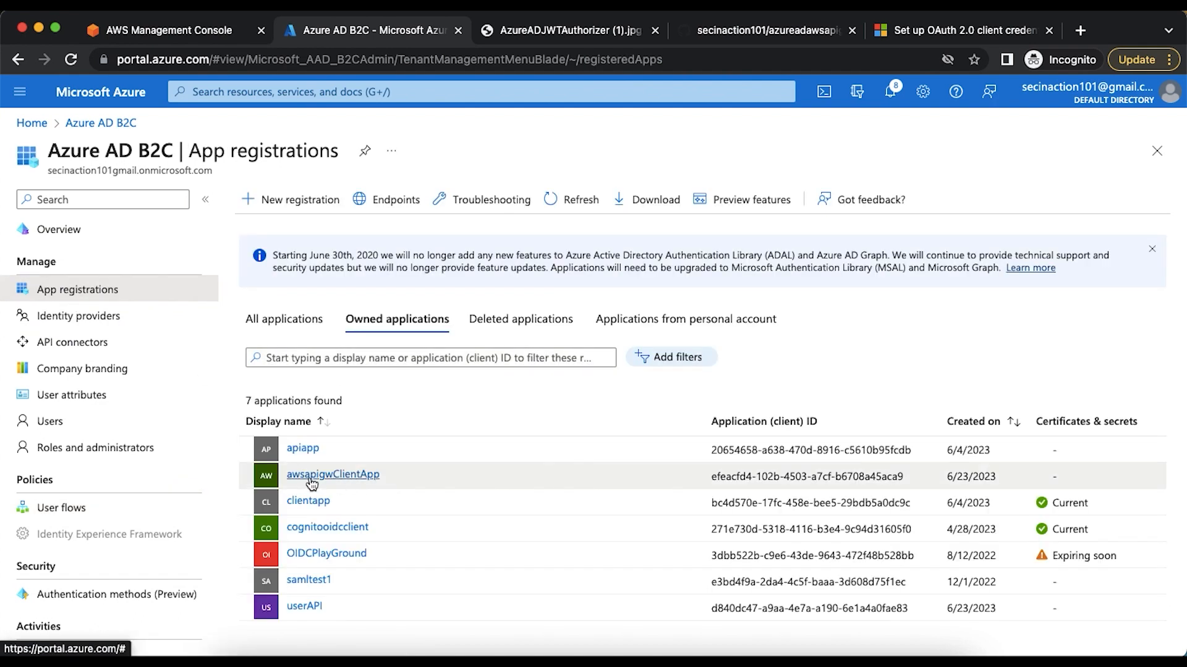
{"action": "left_click", "coordinate": [354, 478]}
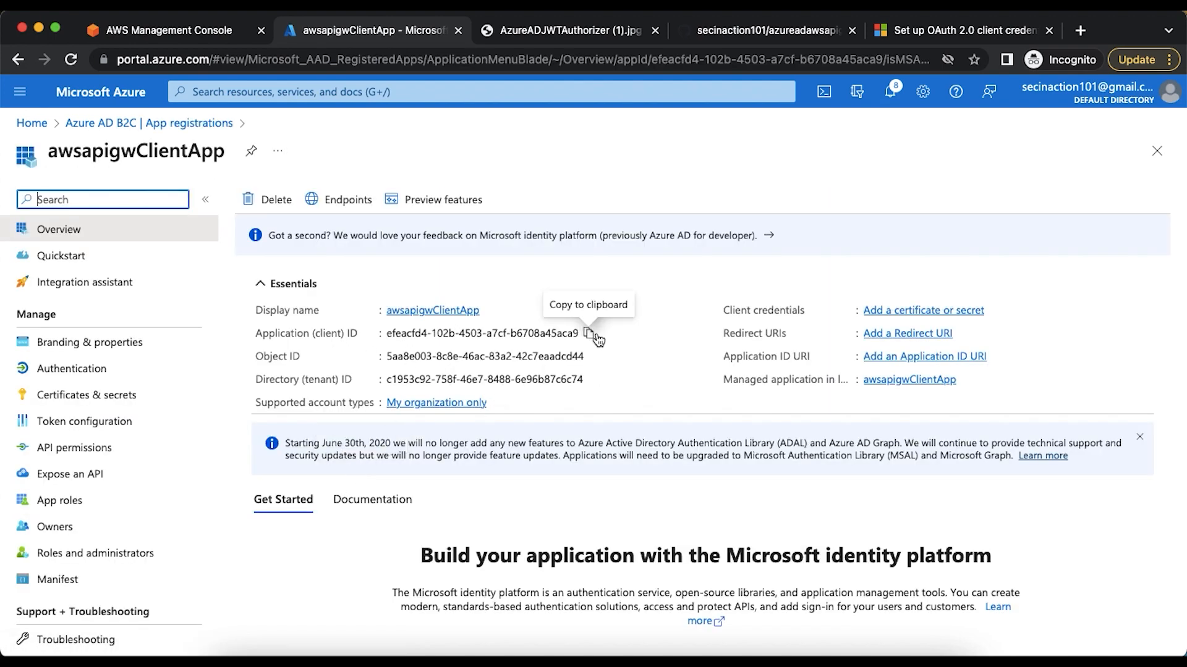
{"action": "left_click", "coordinate": [593, 334]}
{"action": "key", "text": "super+Tab"}
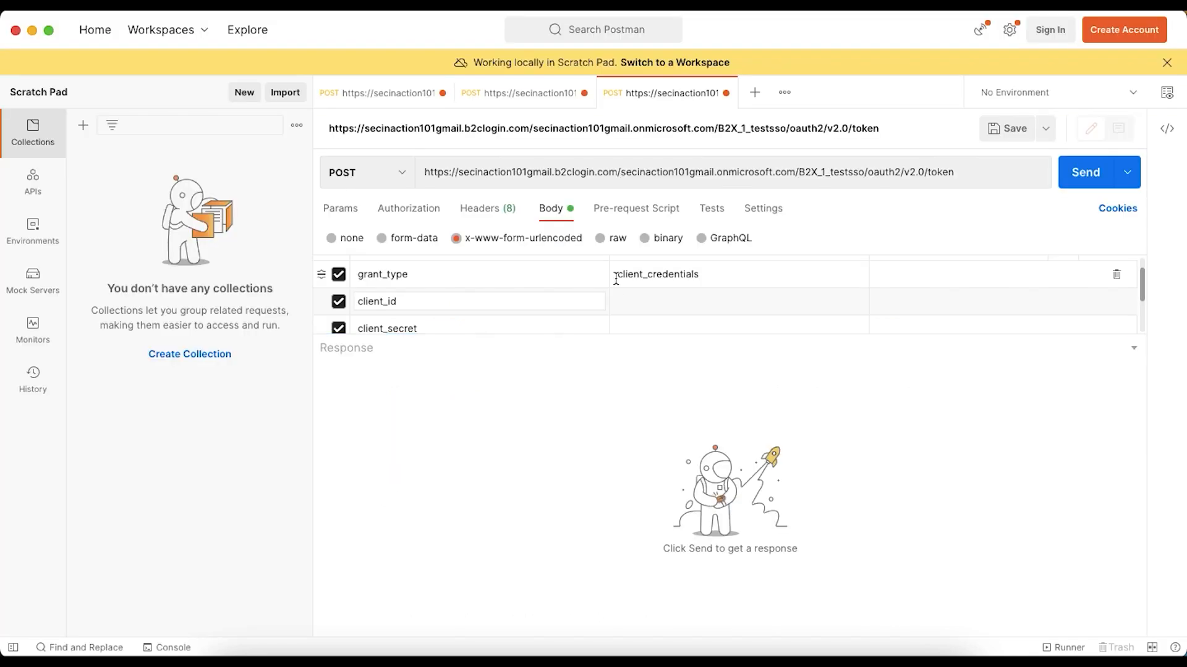
{"action": "left_click", "coordinate": [628, 301]}
{"action": "key", "text": "super+v"}
{"action": "left_click", "coordinate": [438, 335]}
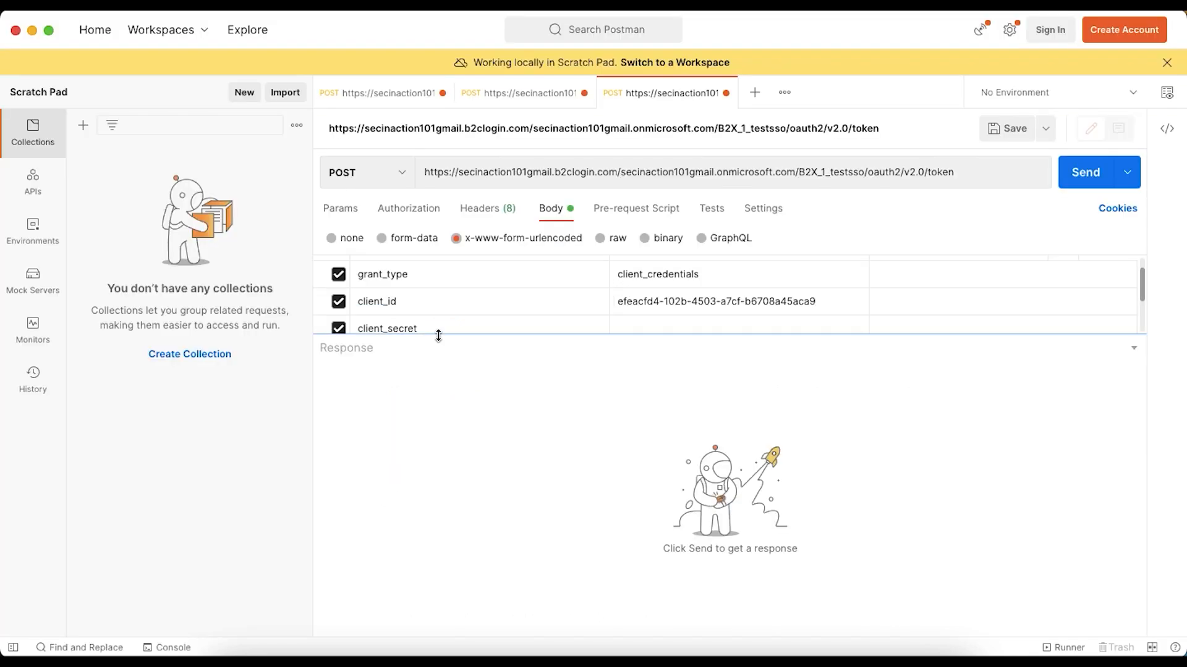
Create a client secret for awsapigwClientApp in Azure with the description v1 and the recommended 180-day expiry
{"action": "scroll", "coordinate": [498, 311], "scroll_direction": "down", "scroll_amount": 1}
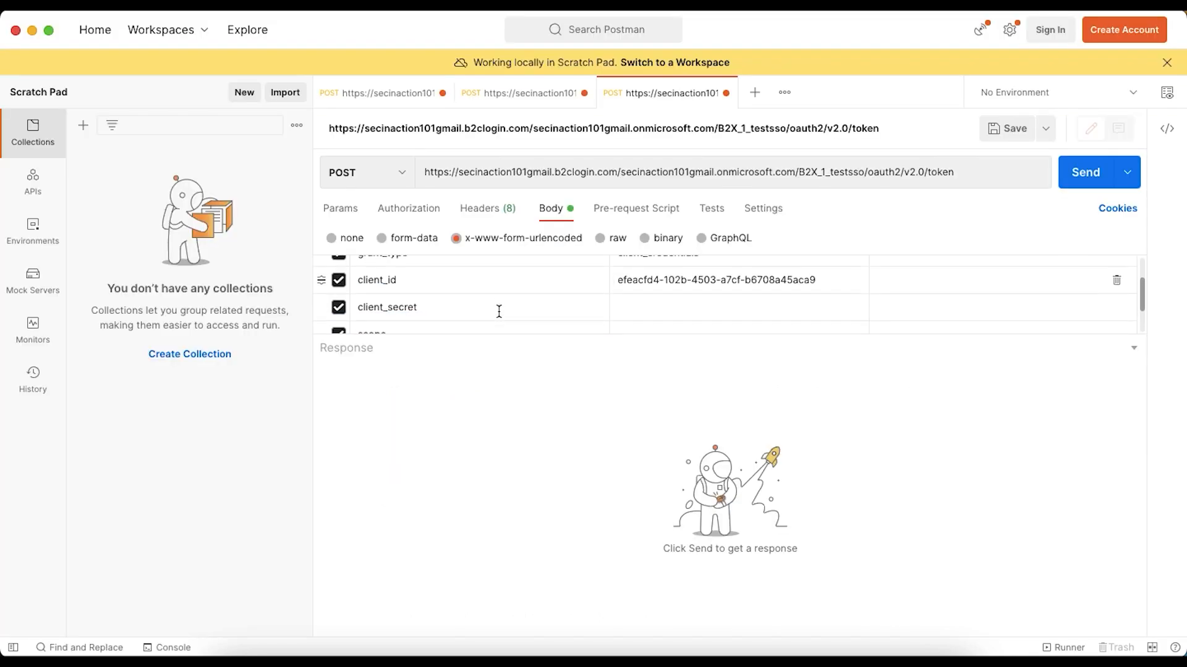
{"action": "key", "text": "super+Tab"}
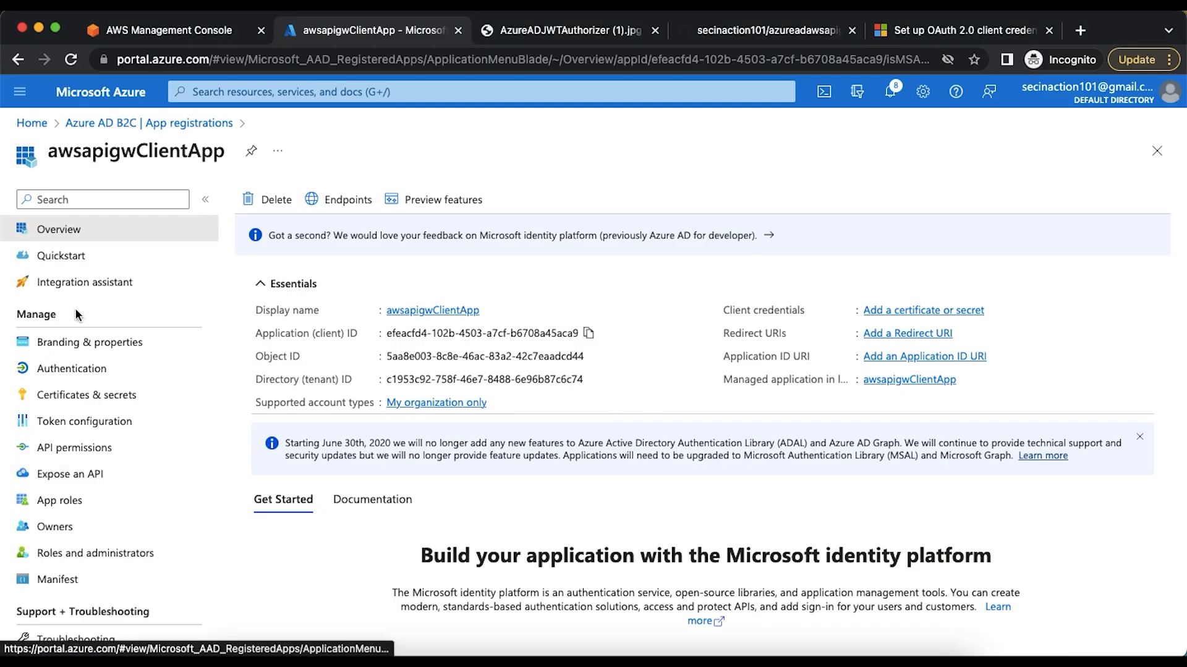
{"action": "left_click", "coordinate": [86, 397]}
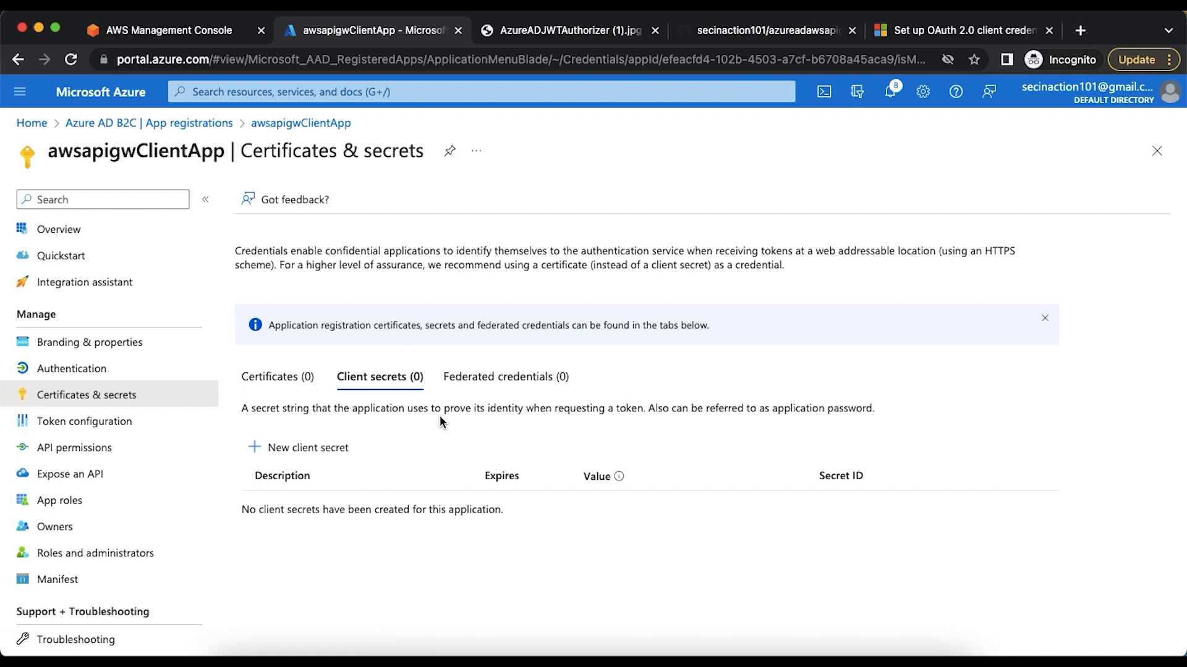
{"action": "left_click", "coordinate": [306, 449]}
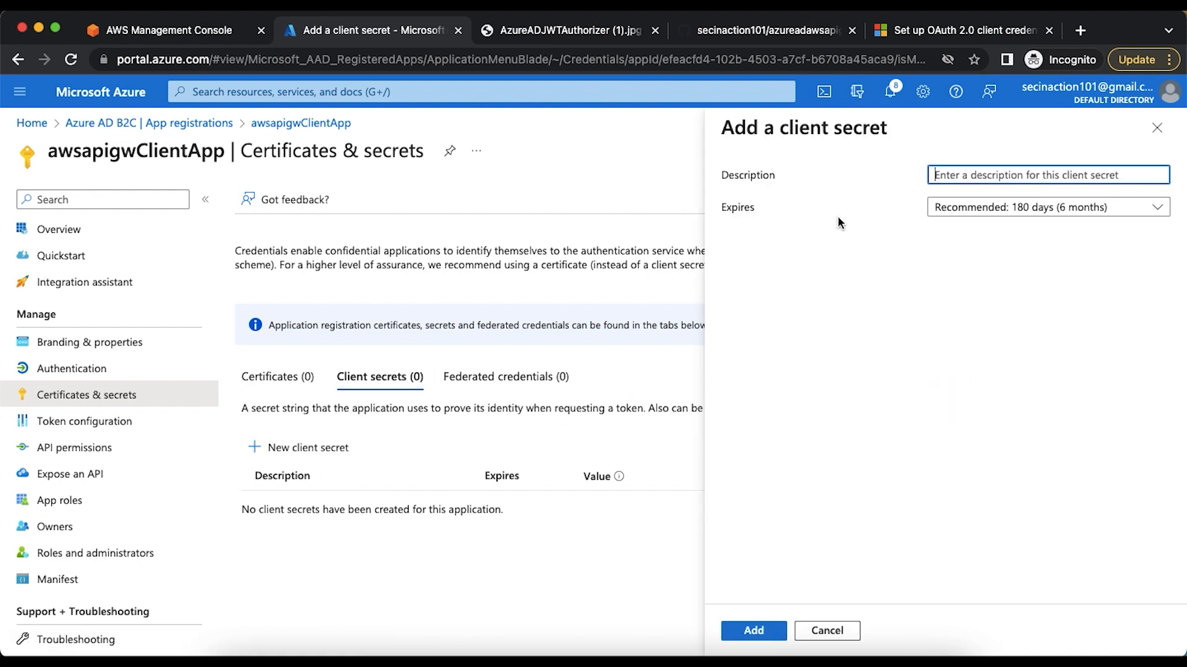
{"action": "type", "text": "v1"}
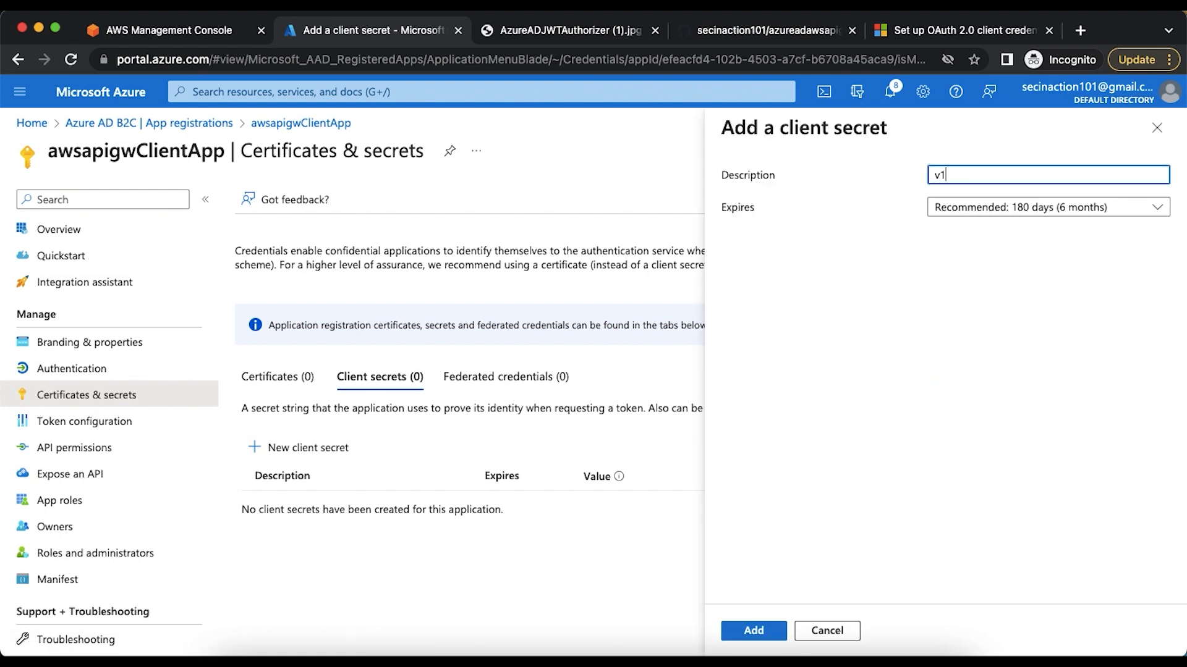
{"action": "left_click", "coordinate": [758, 630]}
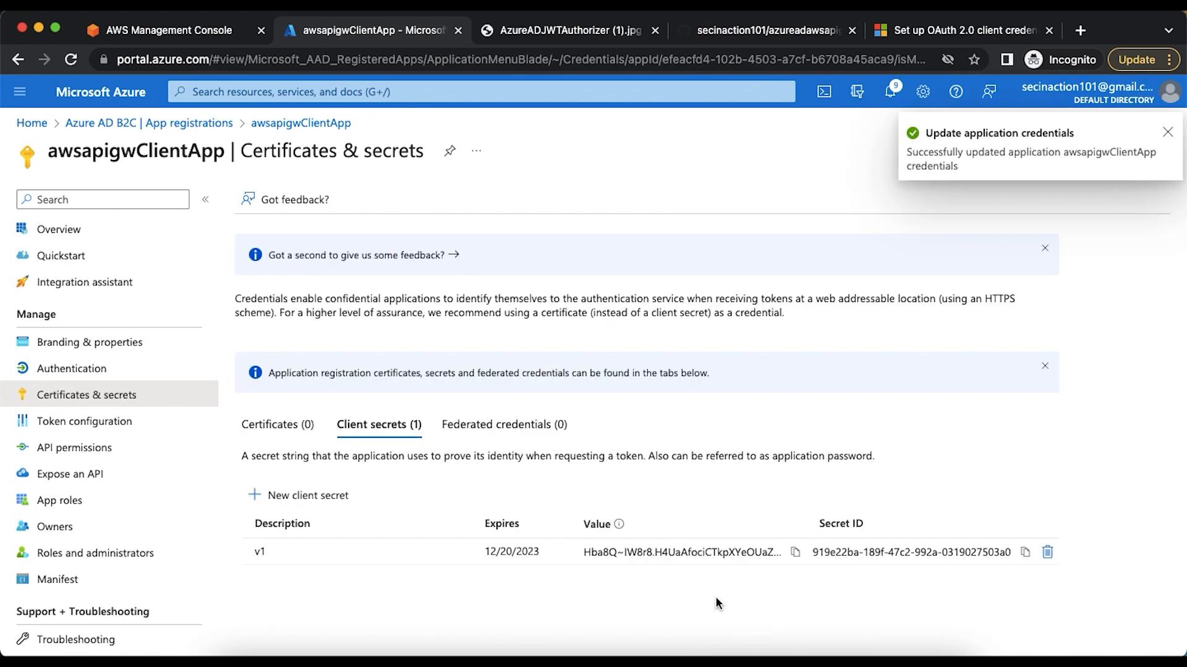
Copy the v1 client secret's value and paste it as the client_secret value in Postman
{"action": "left_click", "coordinate": [795, 552]}
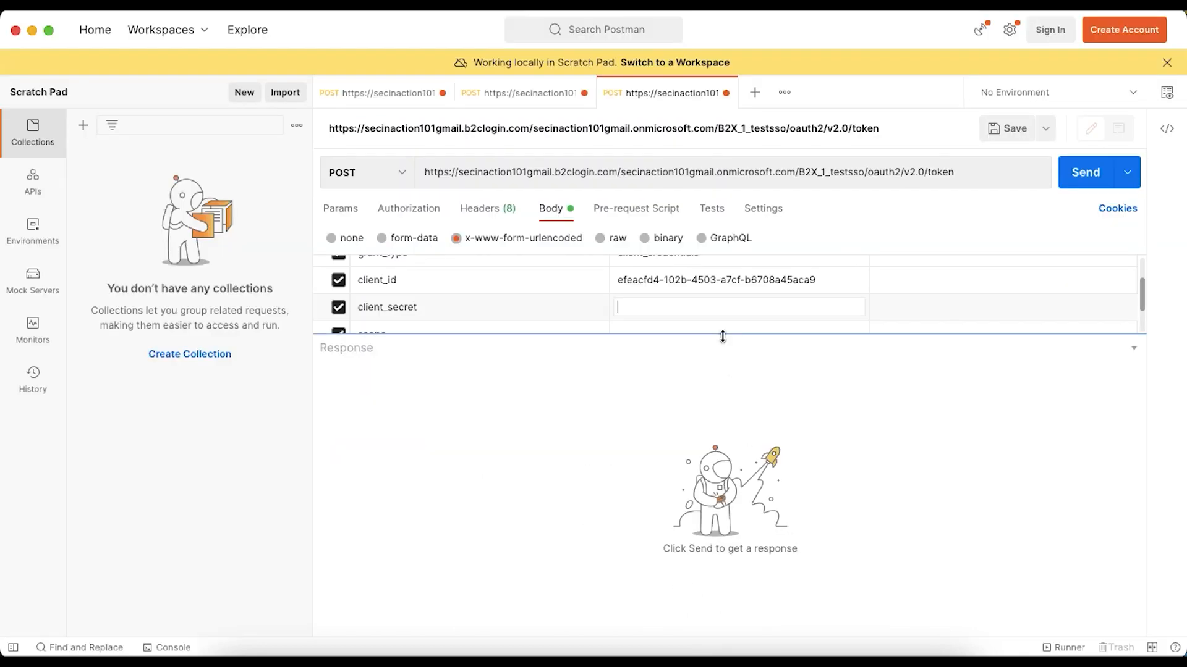
{"action": "key", "text": "super+v"}
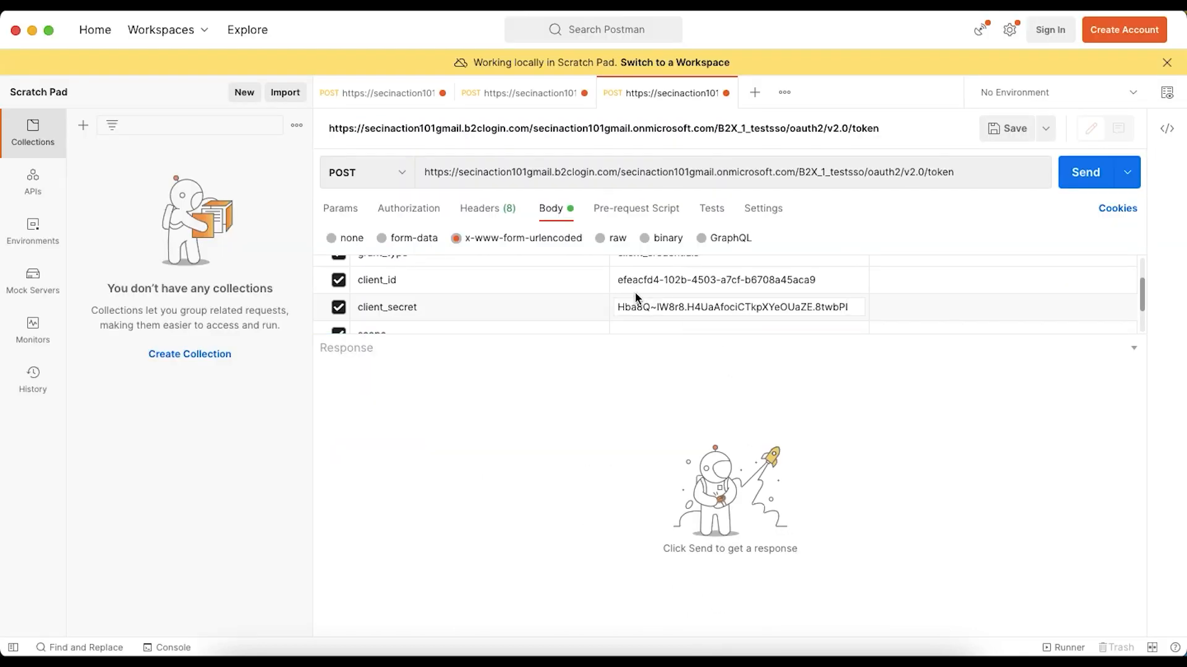
{"action": "scroll", "coordinate": [636, 291], "scroll_direction": "down", "scroll_amount": 1}
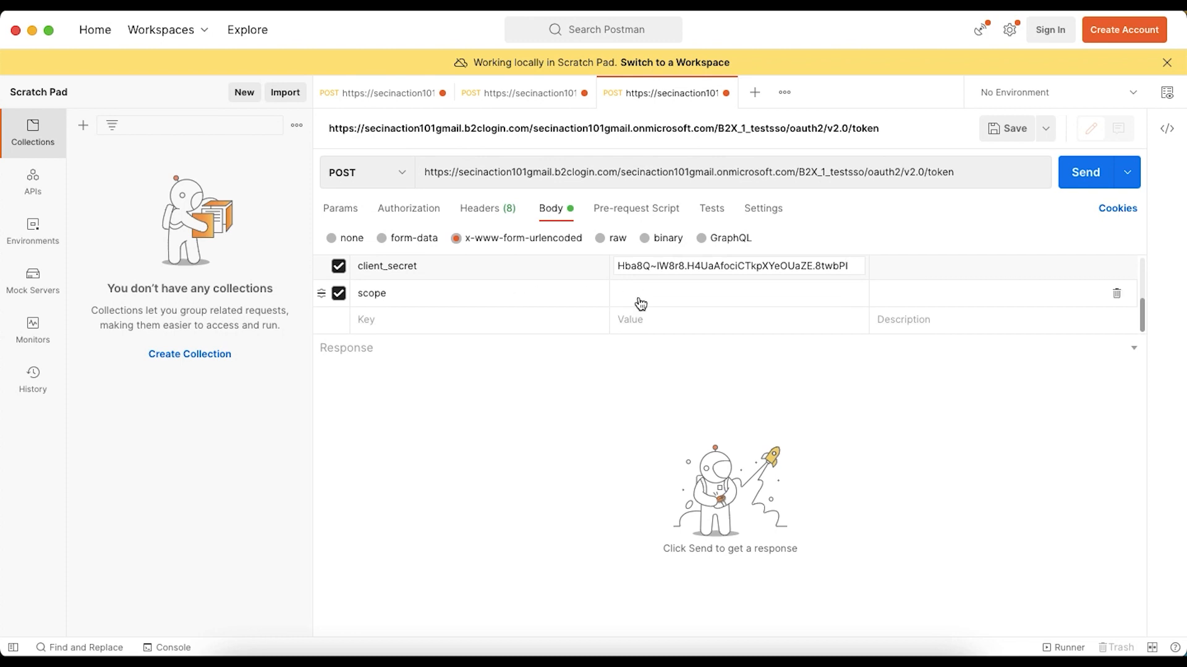
Check the scope value format in the article and open the userAPI app registration in Azure AD B2C
{"action": "key", "text": "super+Tab"}
{"action": "left_click", "coordinate": [951, 36]}
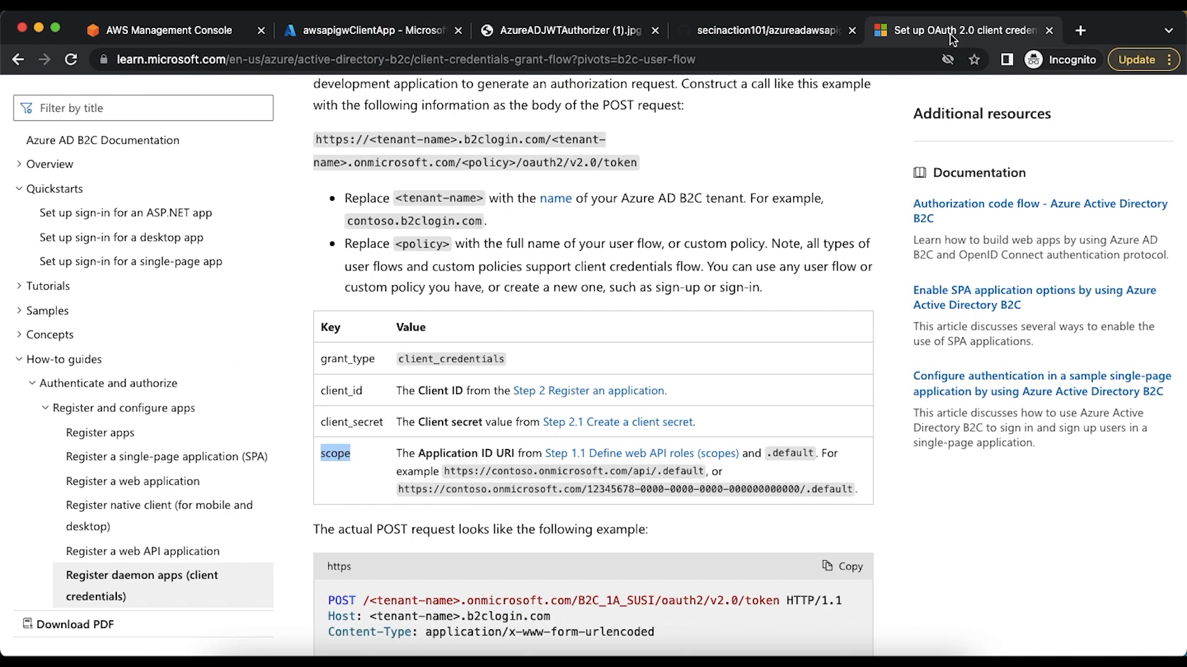
{"action": "scroll", "coordinate": [455, 435], "scroll_direction": "down", "scroll_amount": 2}
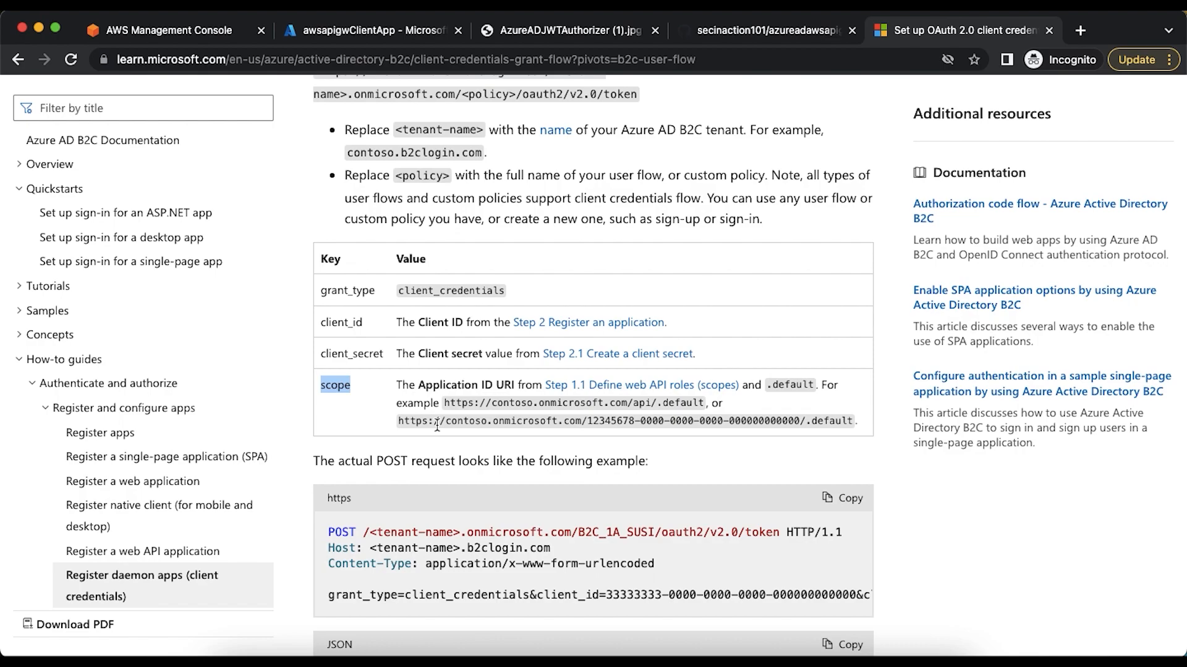
{"action": "key", "text": "super+Tab"}
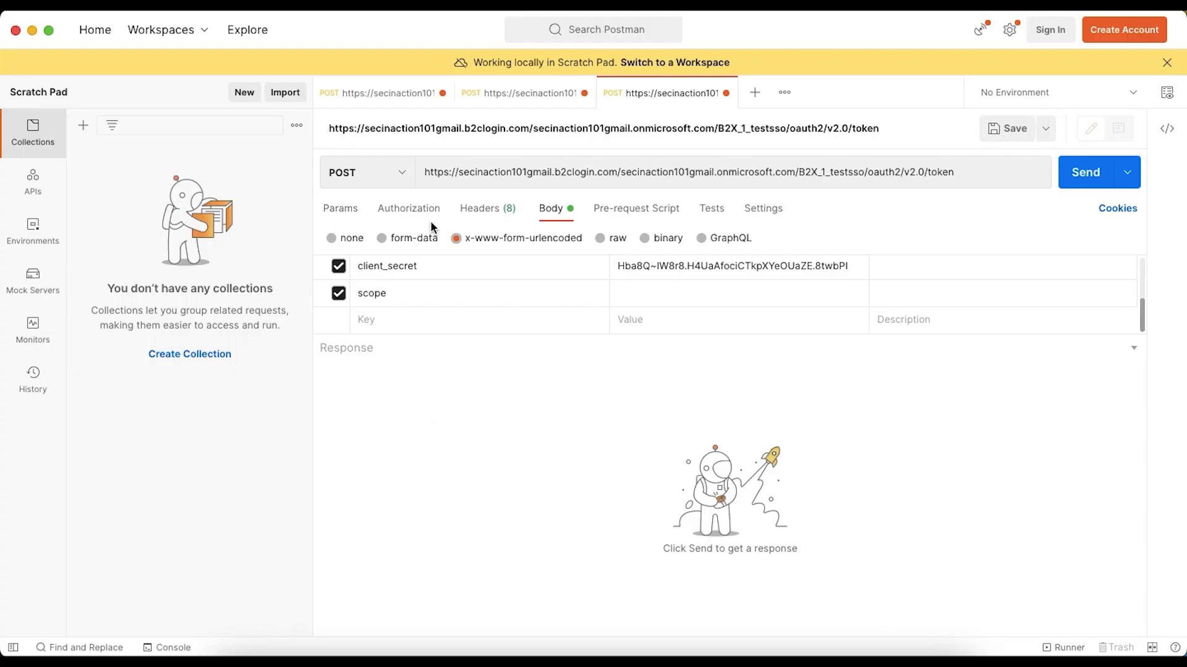
{"action": "key", "text": "super+Tab"}
{"action": "left_click", "coordinate": [334, 32]}
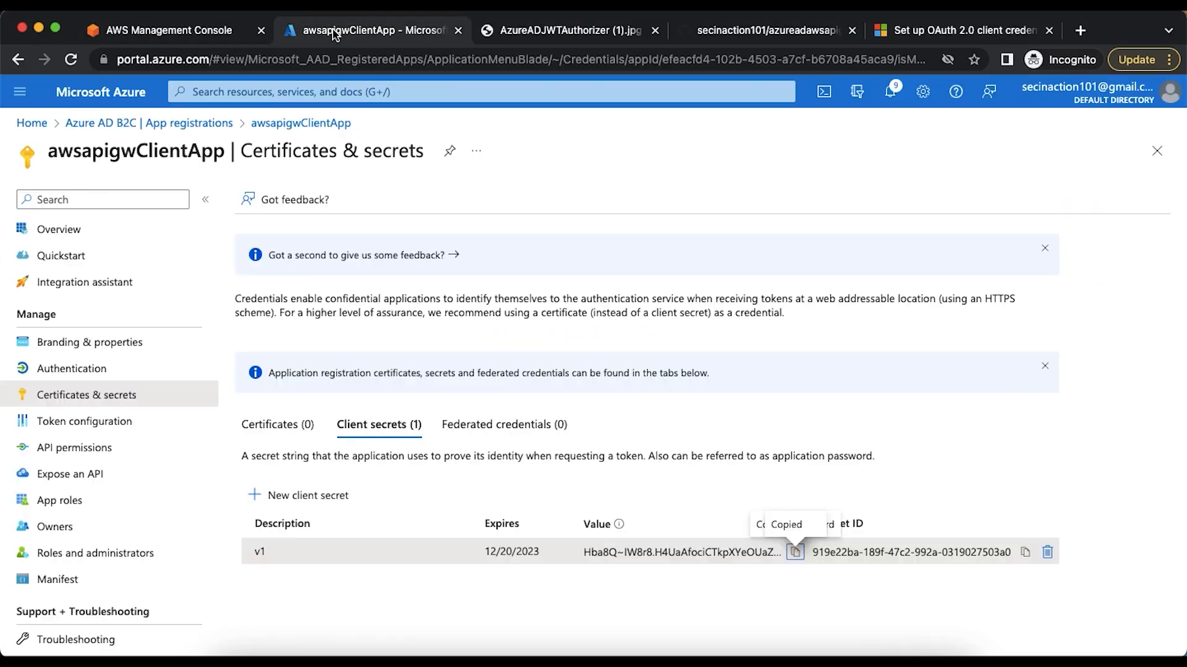
{"action": "left_click", "coordinate": [198, 124]}
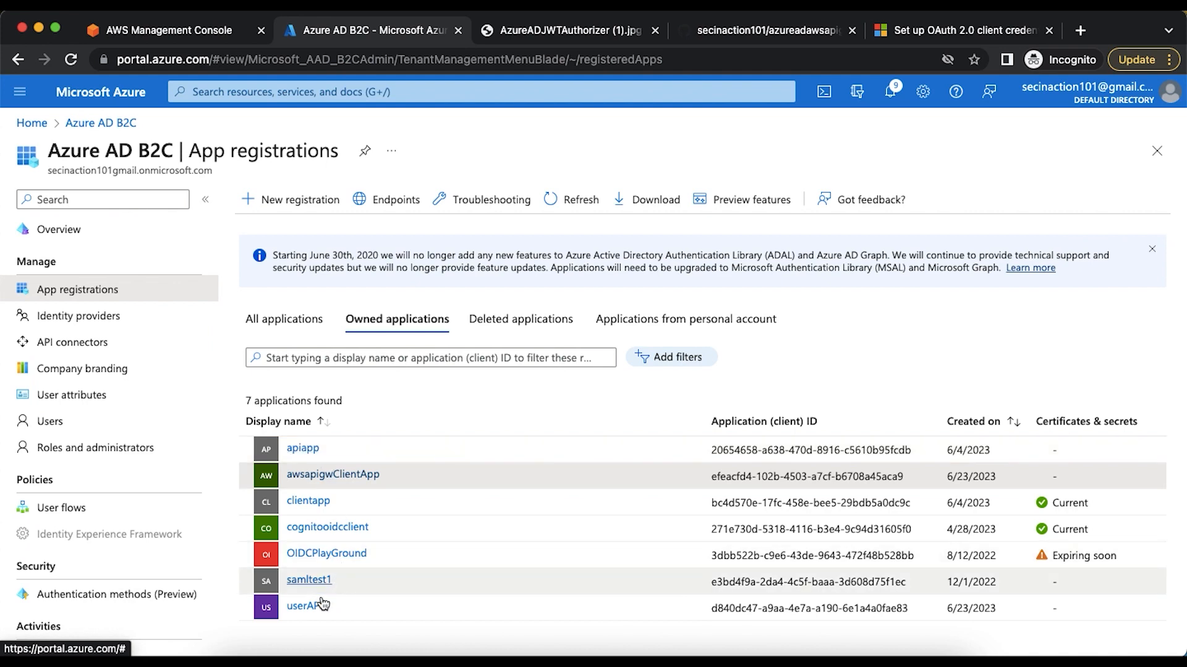
{"action": "left_click", "coordinate": [304, 606]}
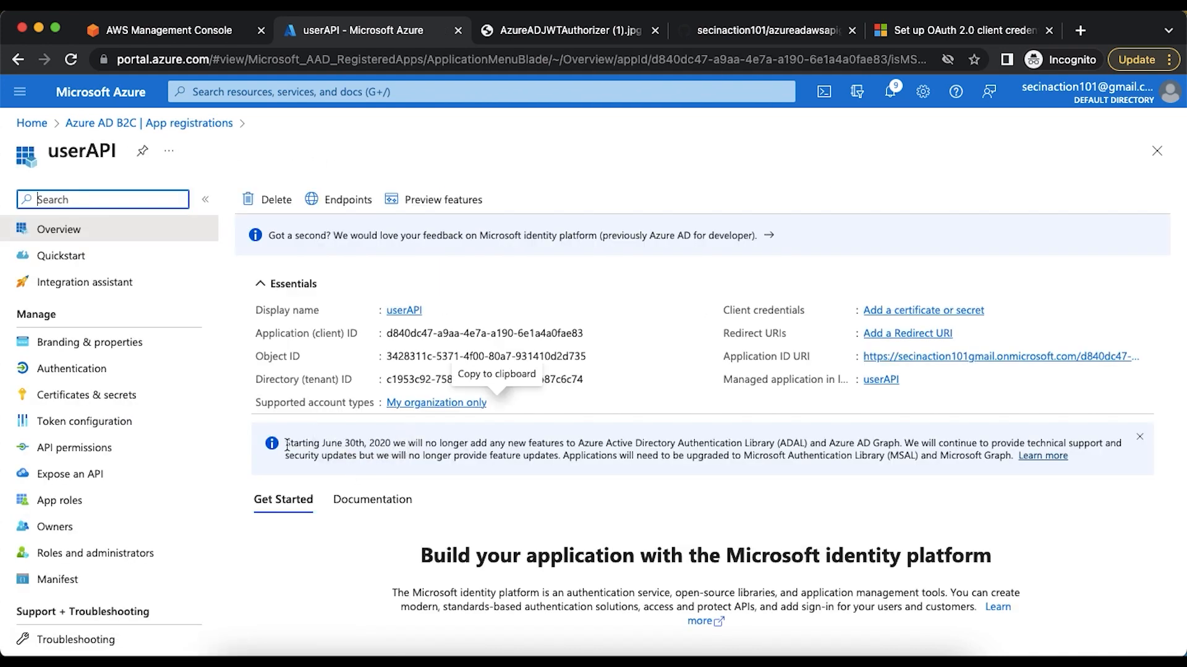
Copy userAPI's Application ID URI from its Expose an API page and set it as the scope value in Postman
{"action": "left_click", "coordinate": [99, 473]}
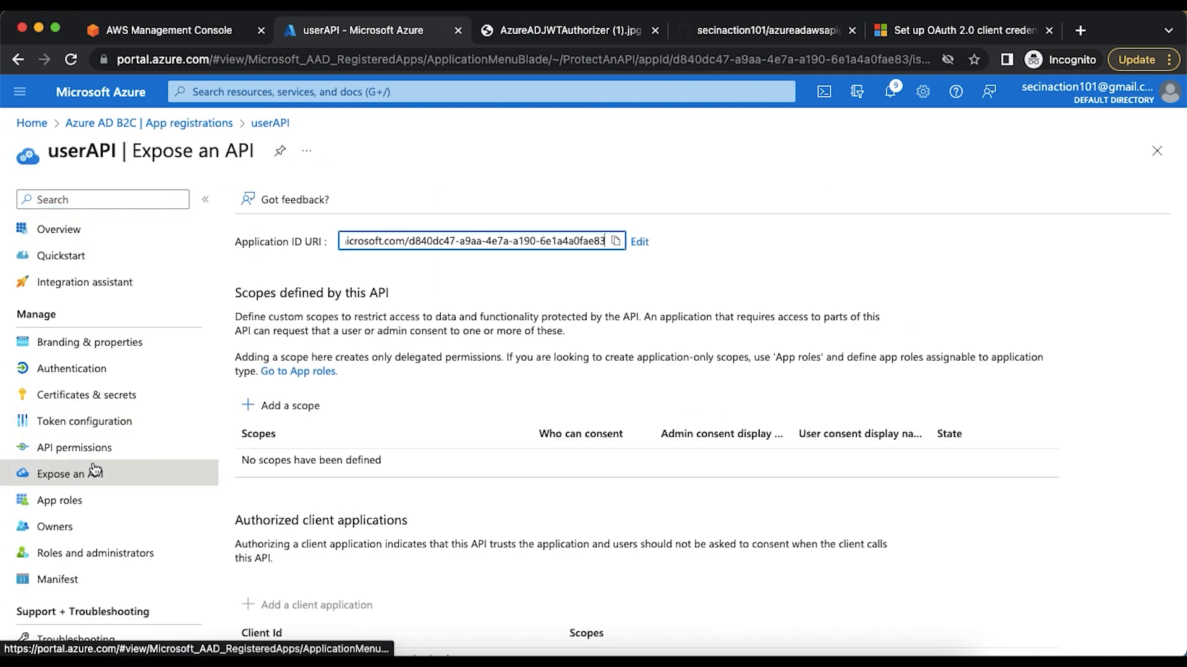
{"action": "left_click", "coordinate": [616, 240]}
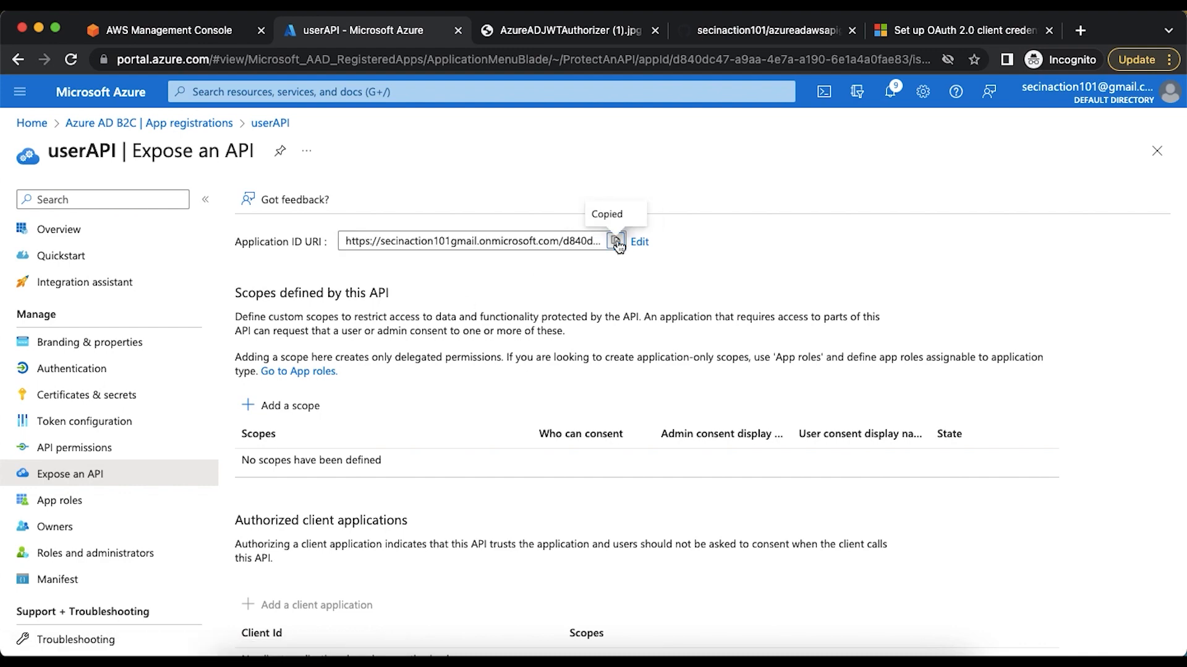
{"action": "key", "text": "super+Tab"}
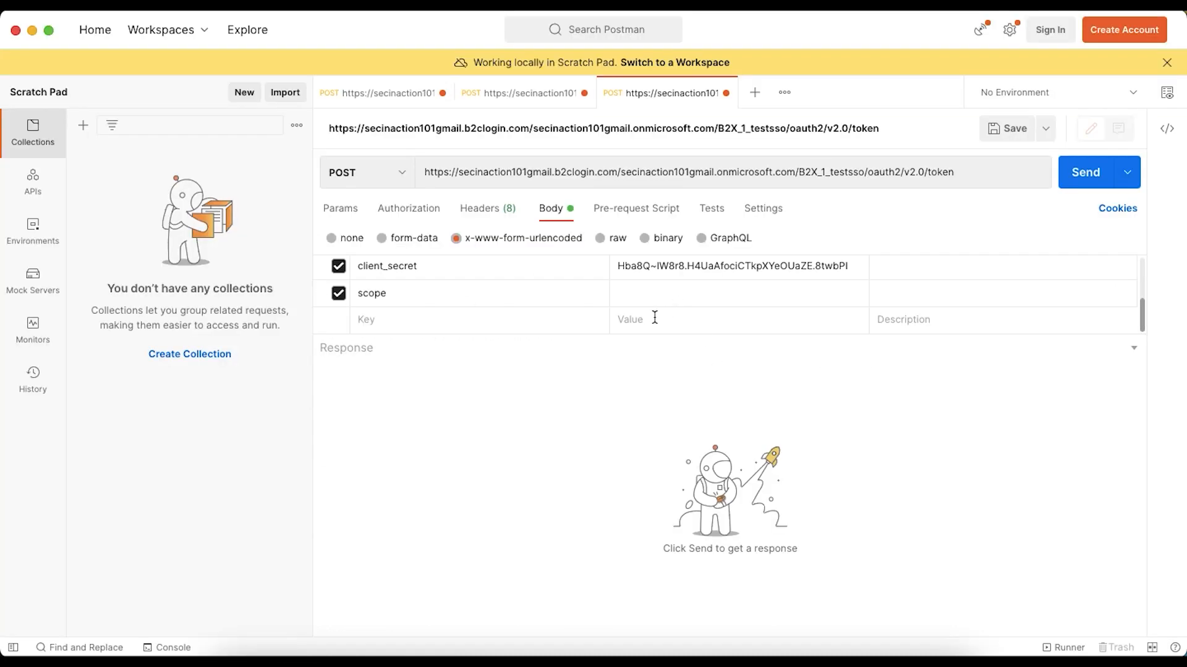
{"action": "left_click", "coordinate": [647, 294]}
{"action": "key", "text": "super+v"}
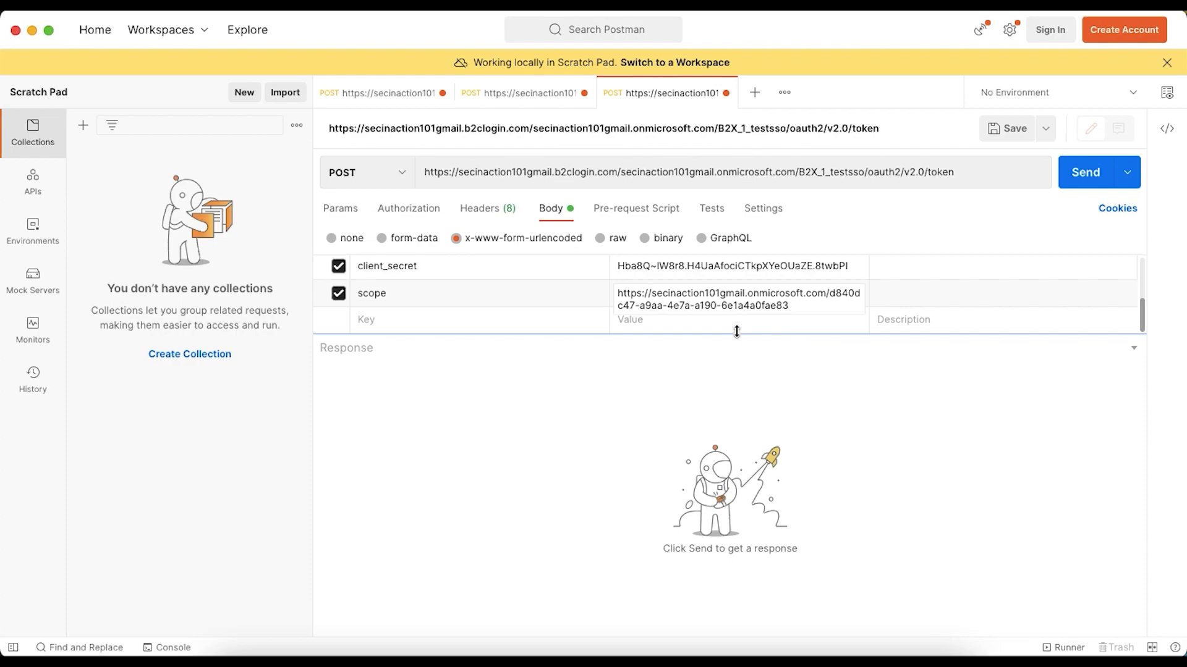
Copy the /.default suffix from the article's scope example and append it to the scope value in Postman
{"action": "key", "text": "super+Tab"}
{"action": "left_click", "coordinate": [920, 31]}
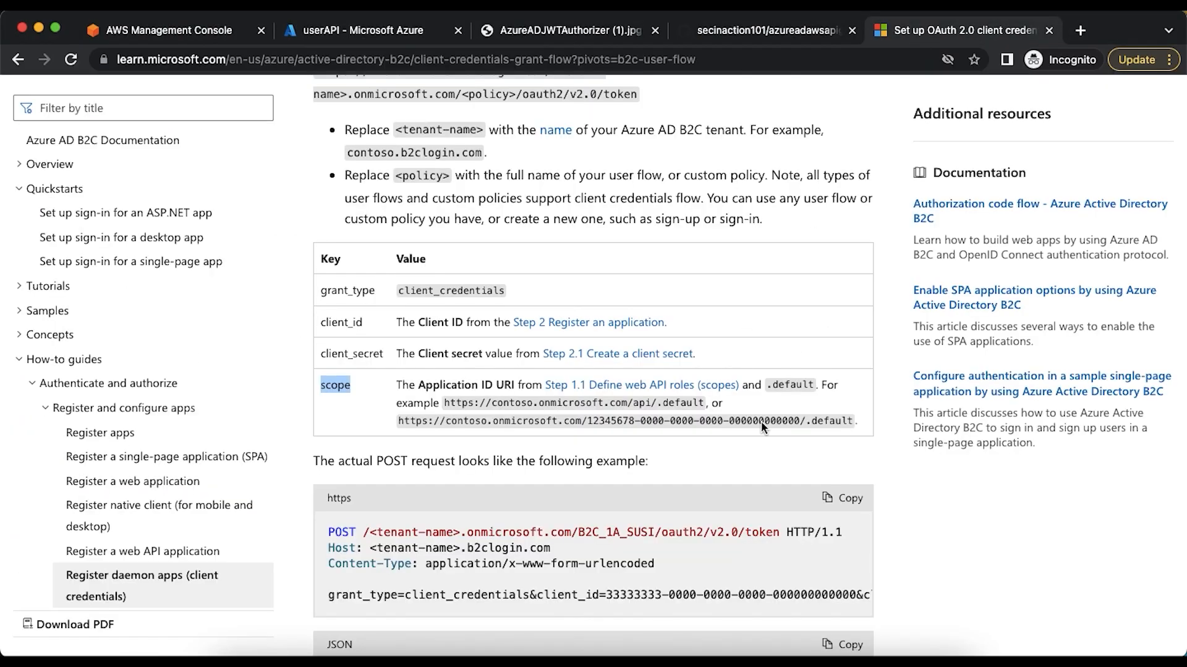
{"action": "left_click_drag", "start_coordinate": [801, 421], "coordinate": [854, 421]}
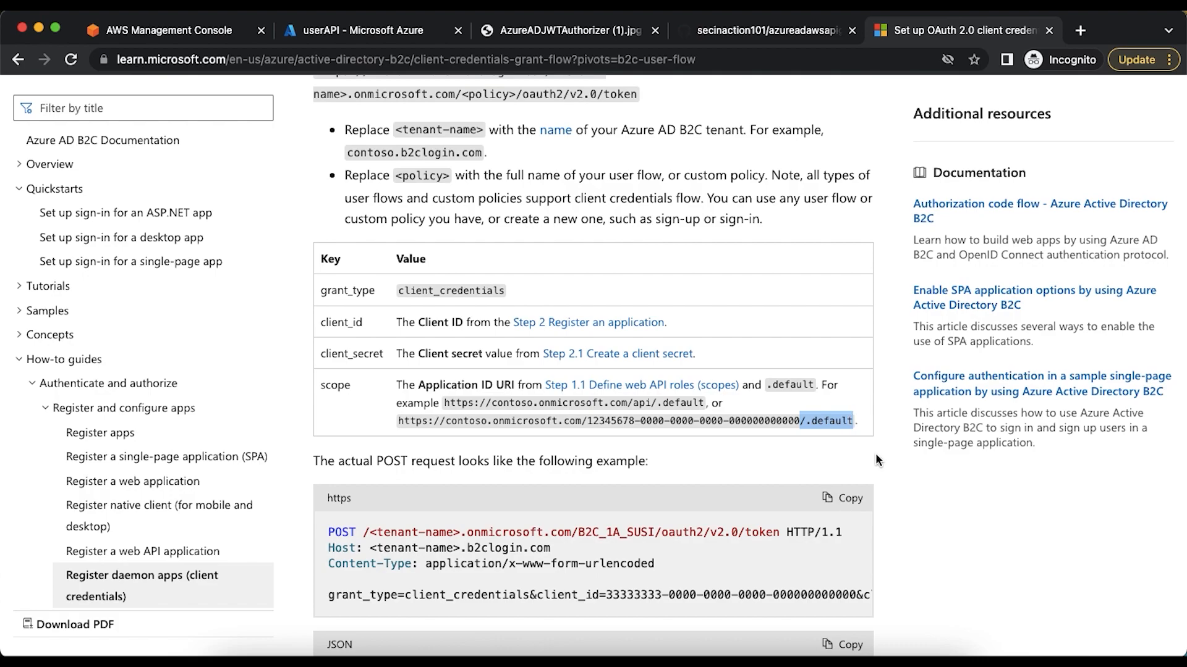
{"action": "key", "text": "super+Tab"}
{"action": "left_click", "coordinate": [782, 304]}
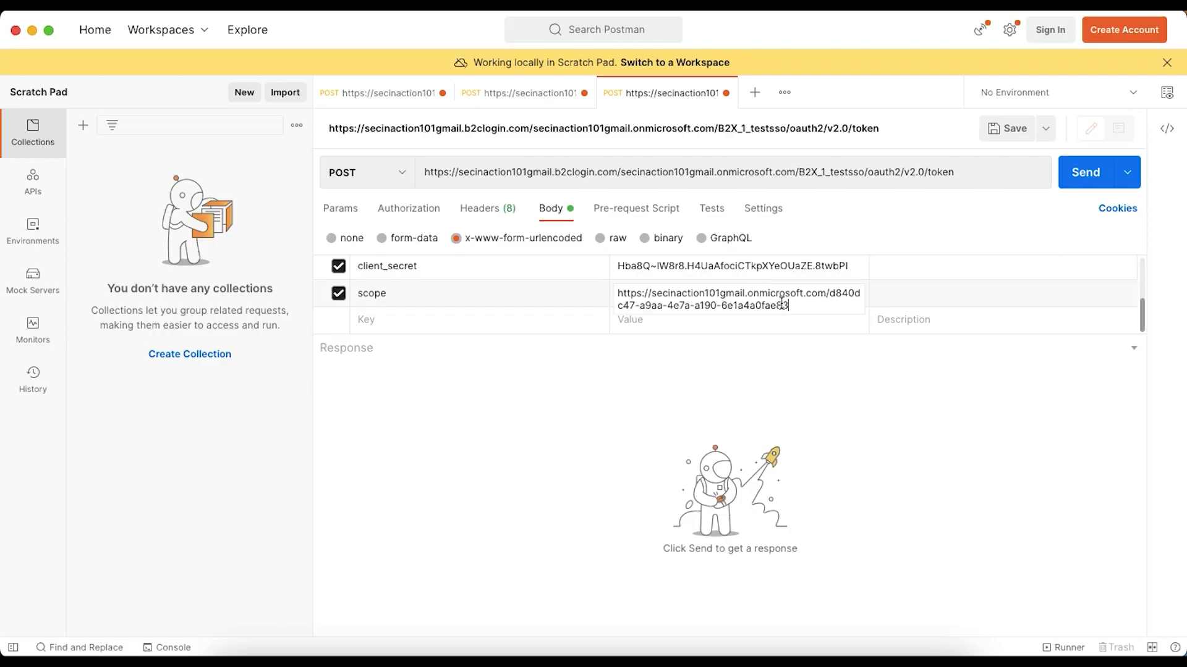
{"action": "key", "text": "super+v"}
Send the token request and select the whole access_token value in the response
{"action": "left_click", "coordinate": [1076, 187]}
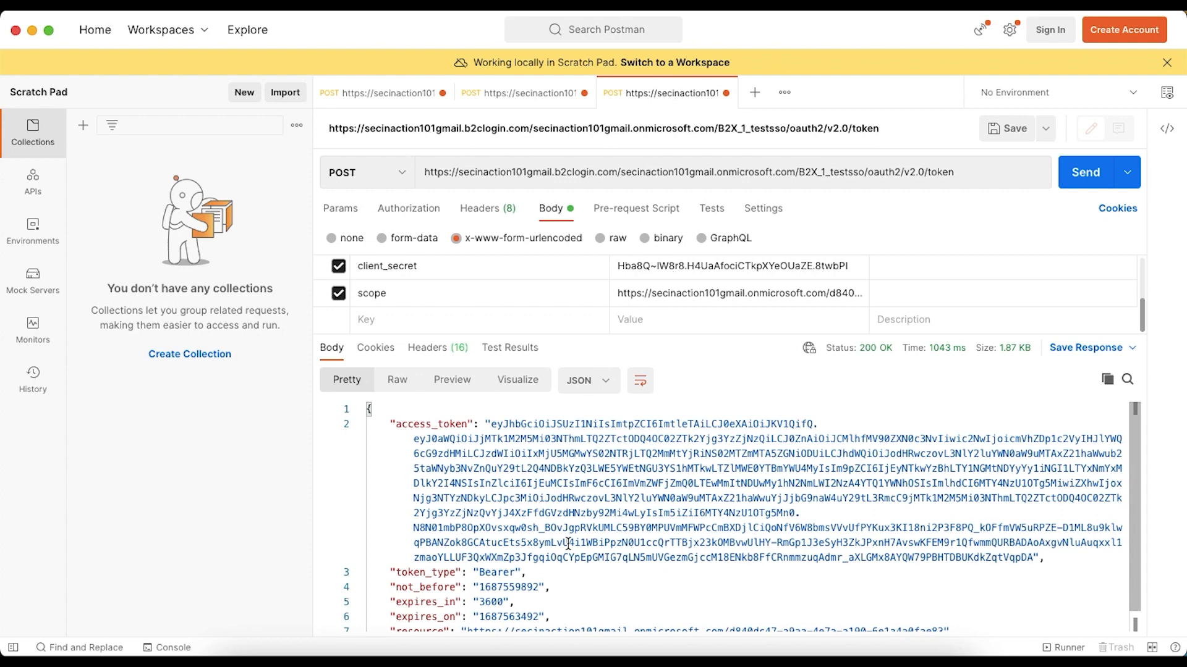
{"action": "left_click", "coordinate": [492, 427]}
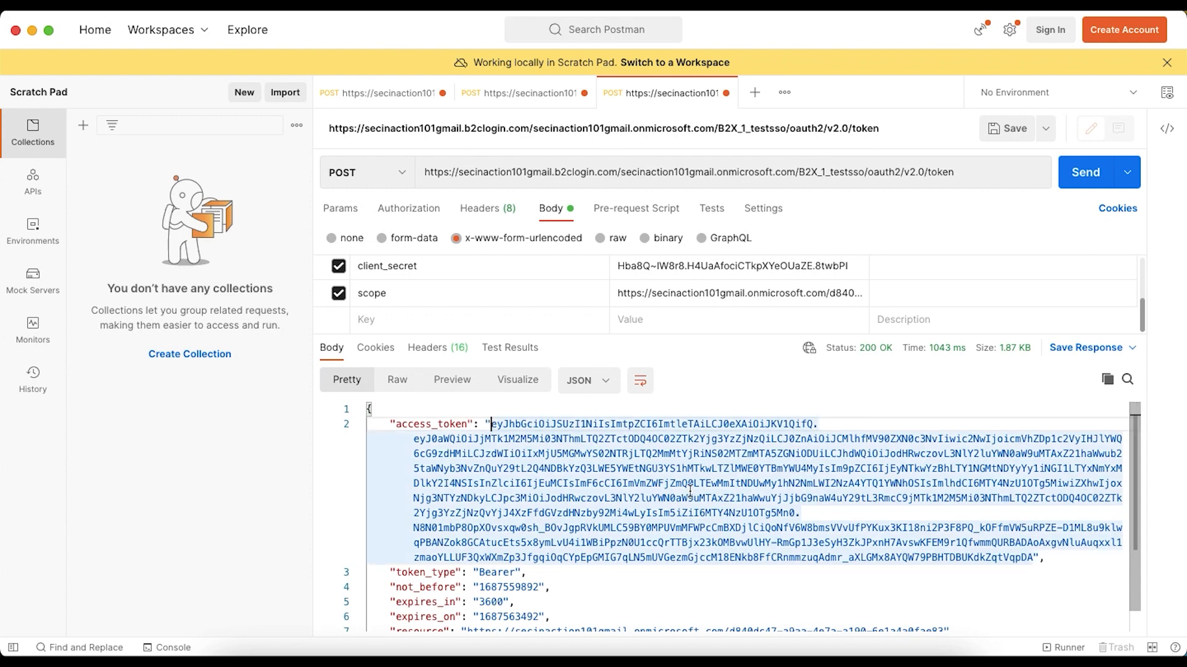
{"action": "left_click", "coordinate": [1031, 558], "text": "shift"}
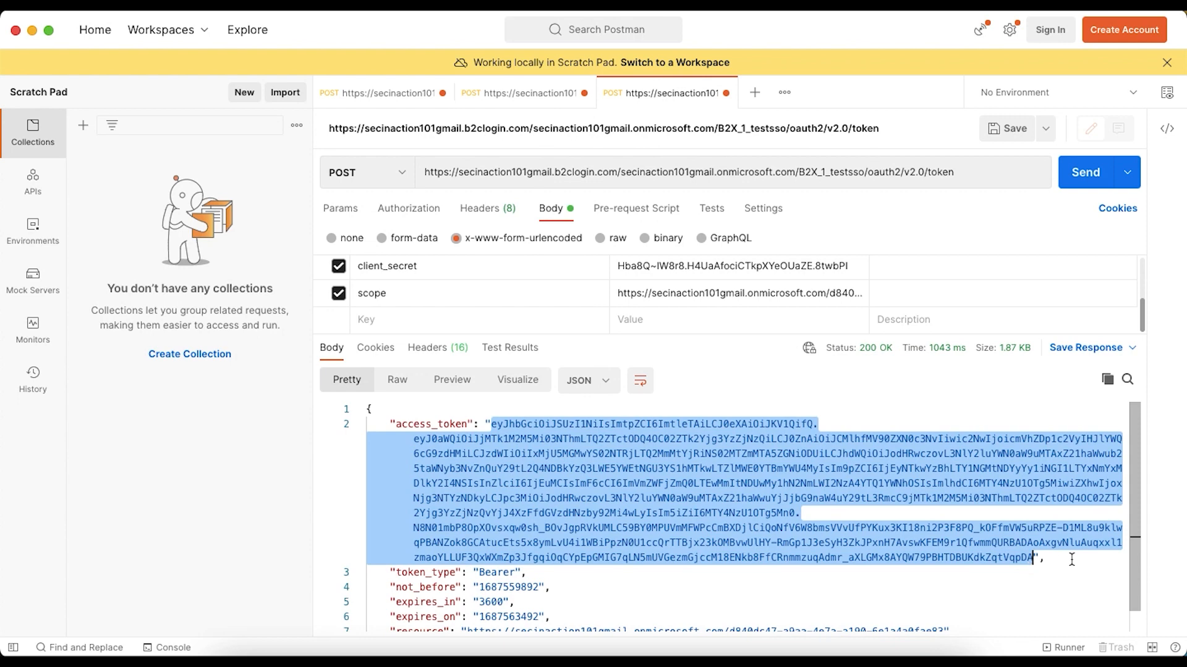
Switch to the browser and open jwt.io in a new tab
{"action": "key", "text": "super+Tab"}
{"action": "left_click", "coordinate": [1094, 34]}
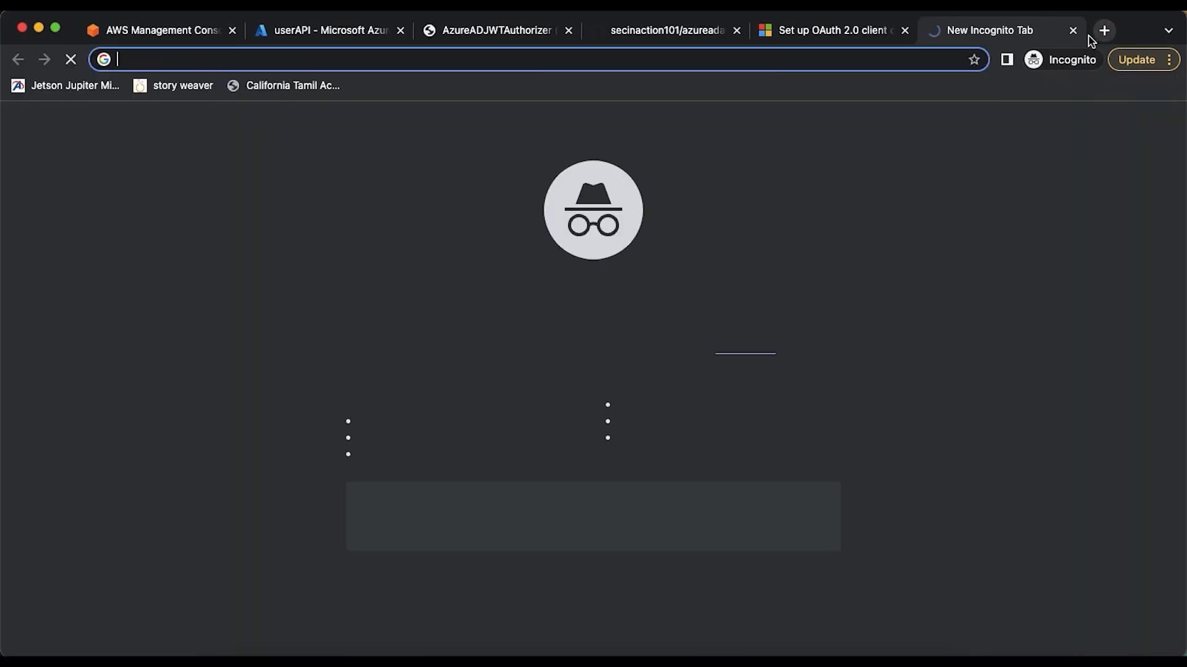
{"action": "type", "text": "jwt.io"}
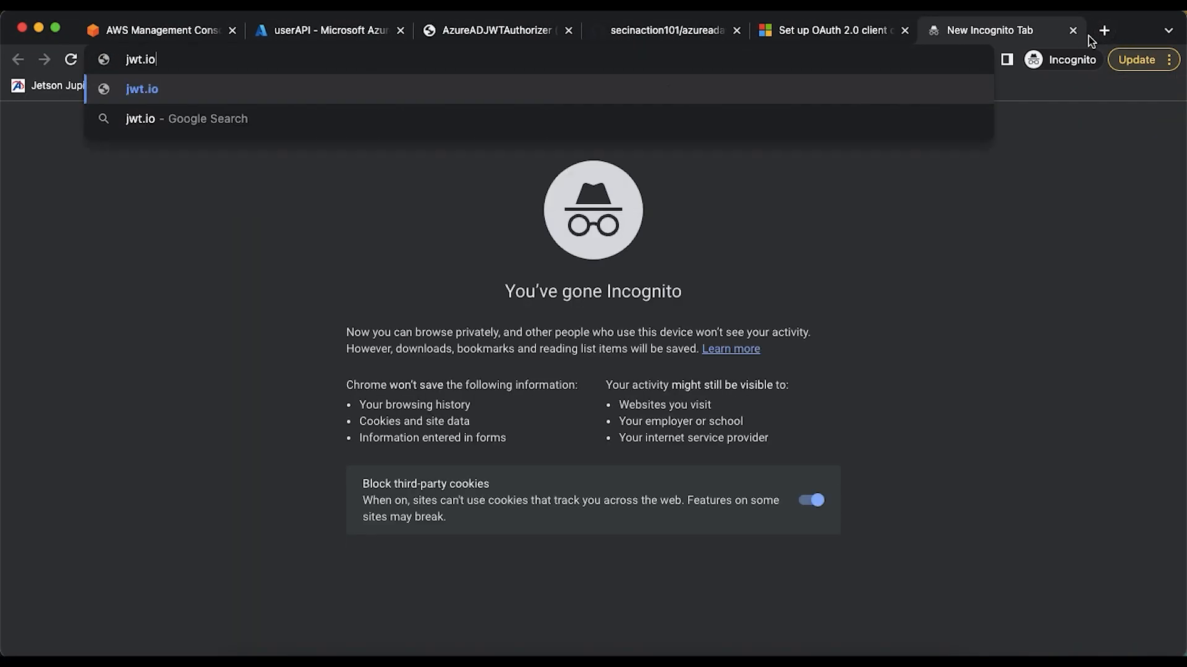
{"action": "type", "text": "/"}
{"action": "key", "text": "Return"}
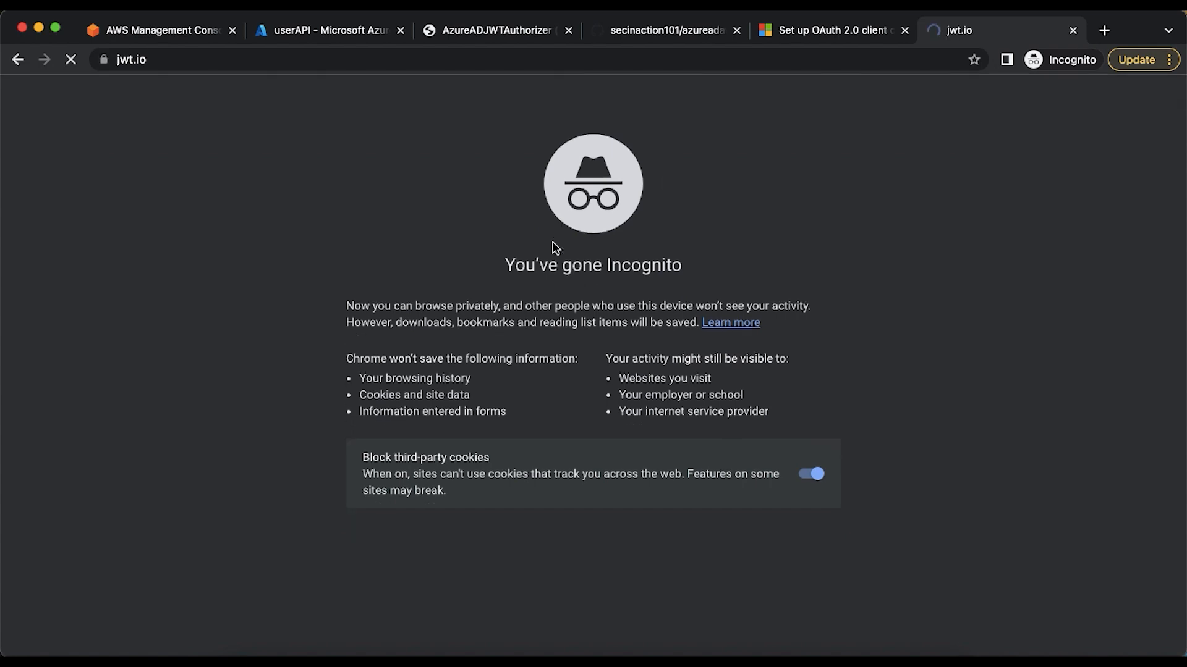
Replace the sample token in jwt.io's Encoded field with the access token to decode its payload
{"action": "scroll", "coordinate": [321, 413], "scroll_direction": "down", "scroll_amount": 10}
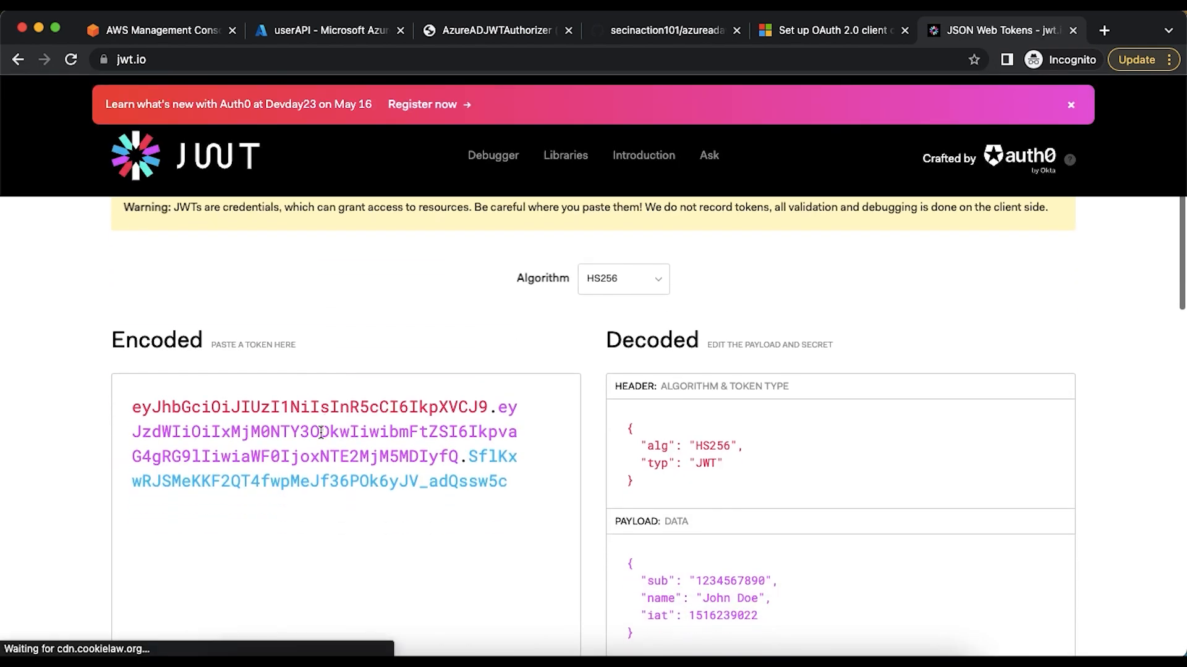
{"action": "left_click", "coordinate": [321, 432]}
{"action": "key", "text": "super+a"}
{"action": "key", "text": "super+v"}
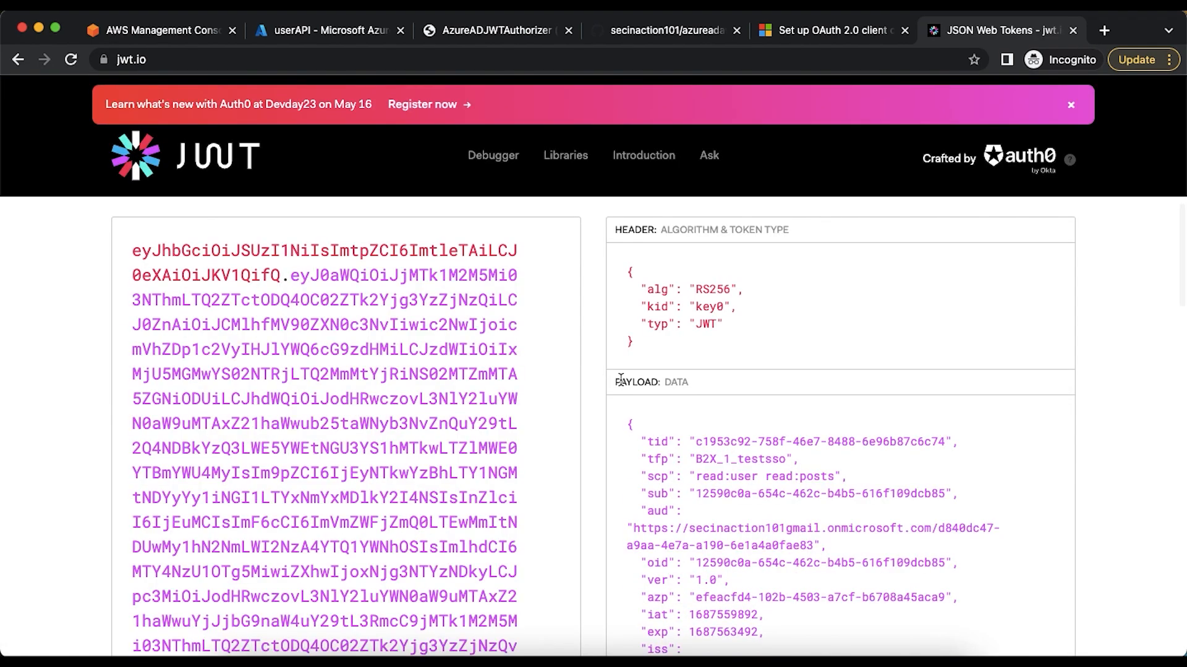
{"action": "scroll", "coordinate": [621, 379], "scroll_direction": "down", "scroll_amount": 4}
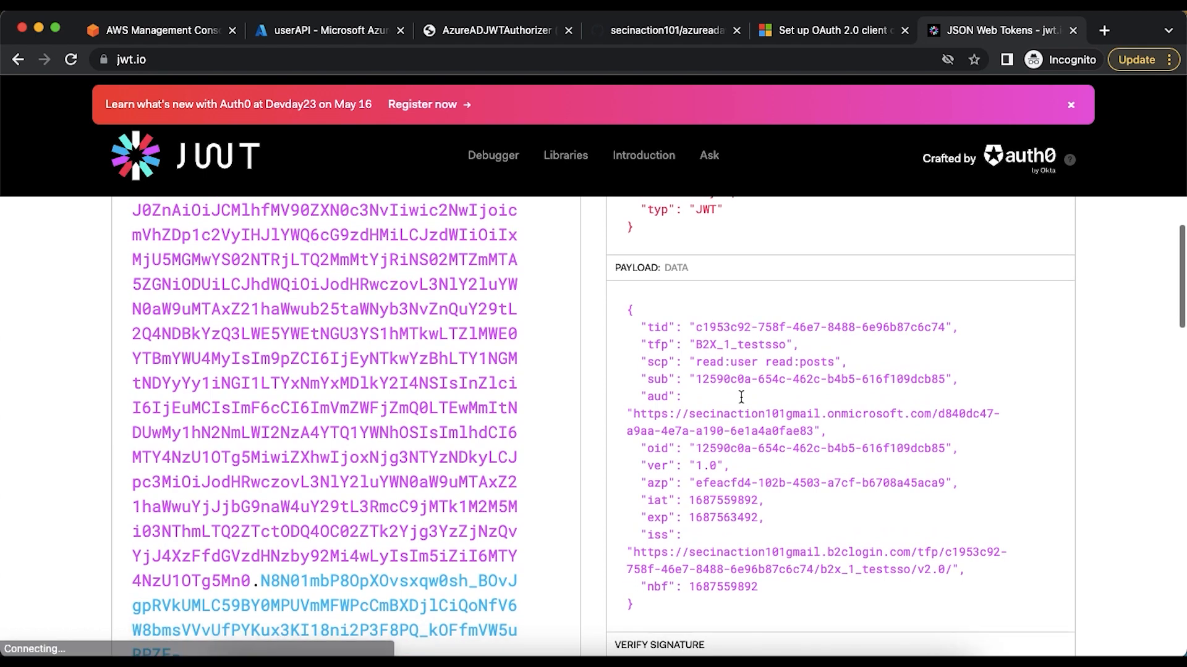
Compare the token's aud claim with userAPI's Application (client) ID on its Overview page in Azure
{"action": "mouse_move", "coordinate": [741, 396]}
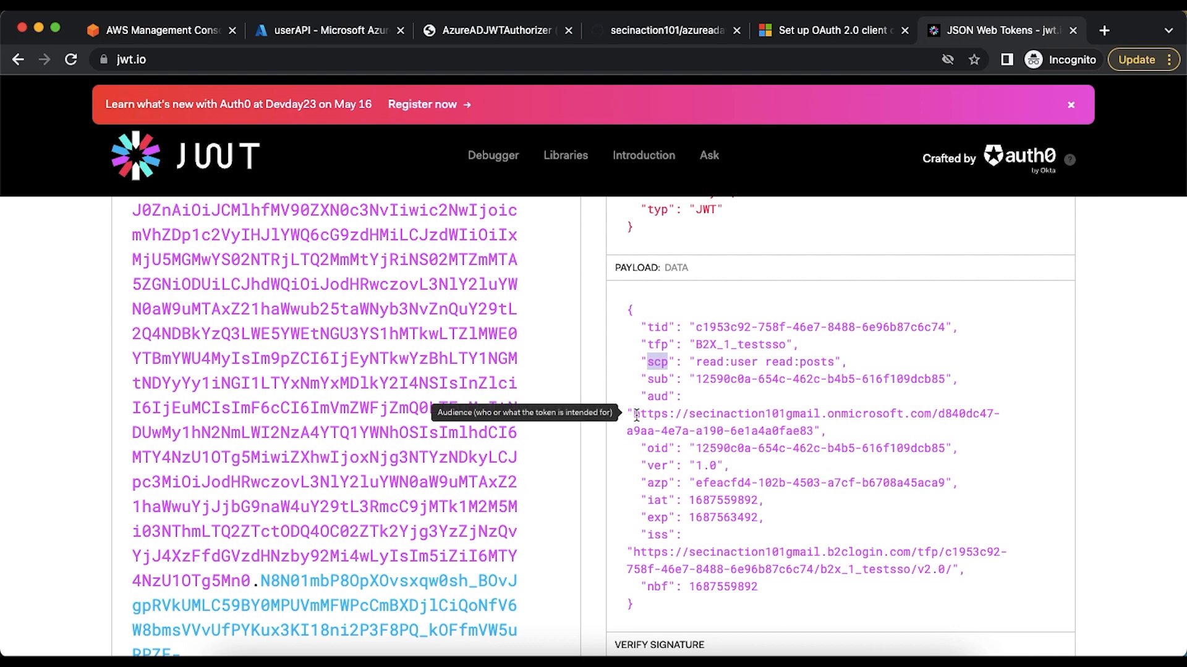
{"action": "left_click_drag", "start_coordinate": [637, 416], "coordinate": [814, 431]}
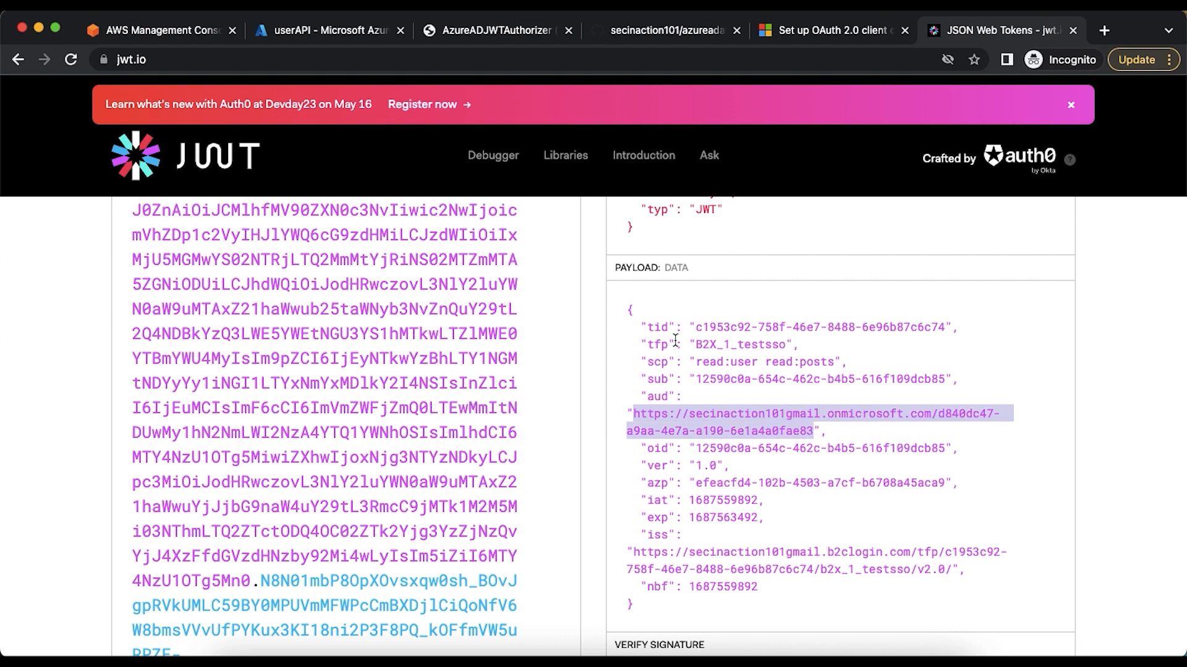
{"action": "left_click", "coordinate": [325, 39]}
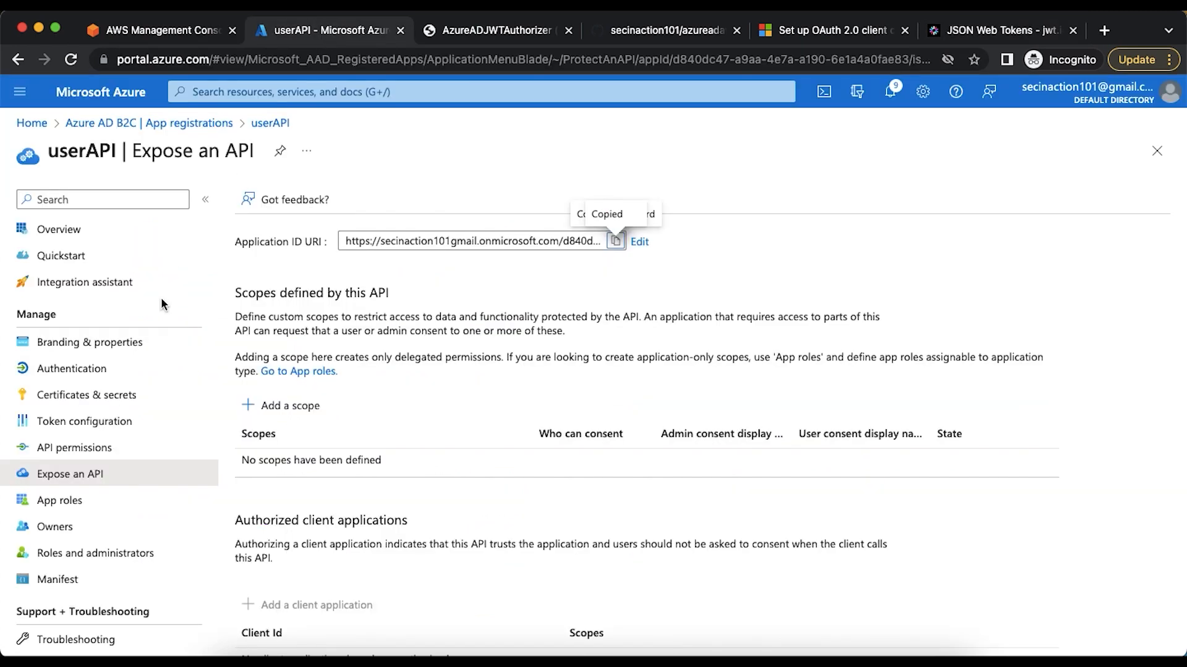
{"action": "left_click", "coordinate": [93, 239]}
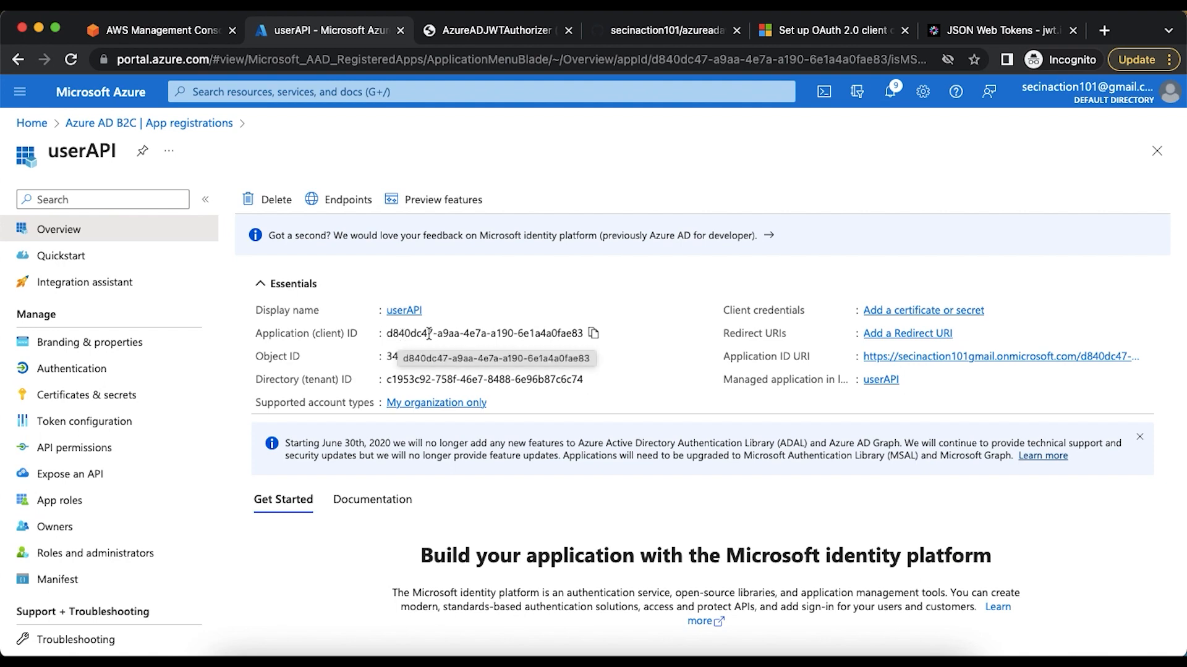
{"action": "left_click", "coordinate": [1038, 32]}
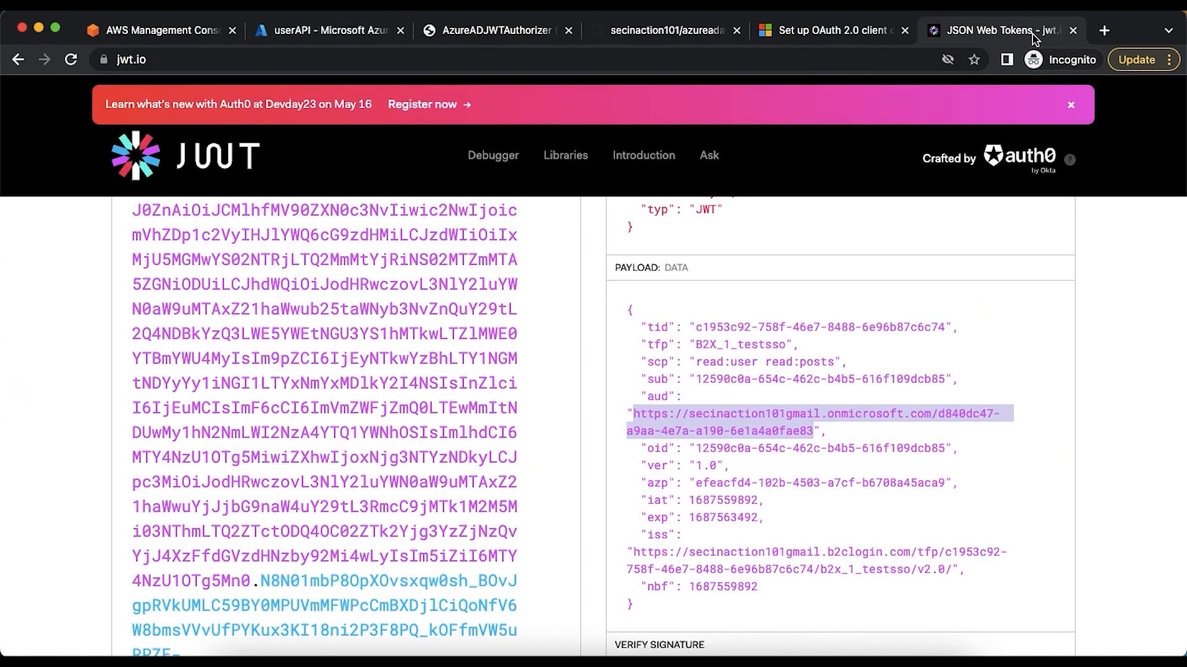
{"action": "left_click", "coordinate": [969, 433]}
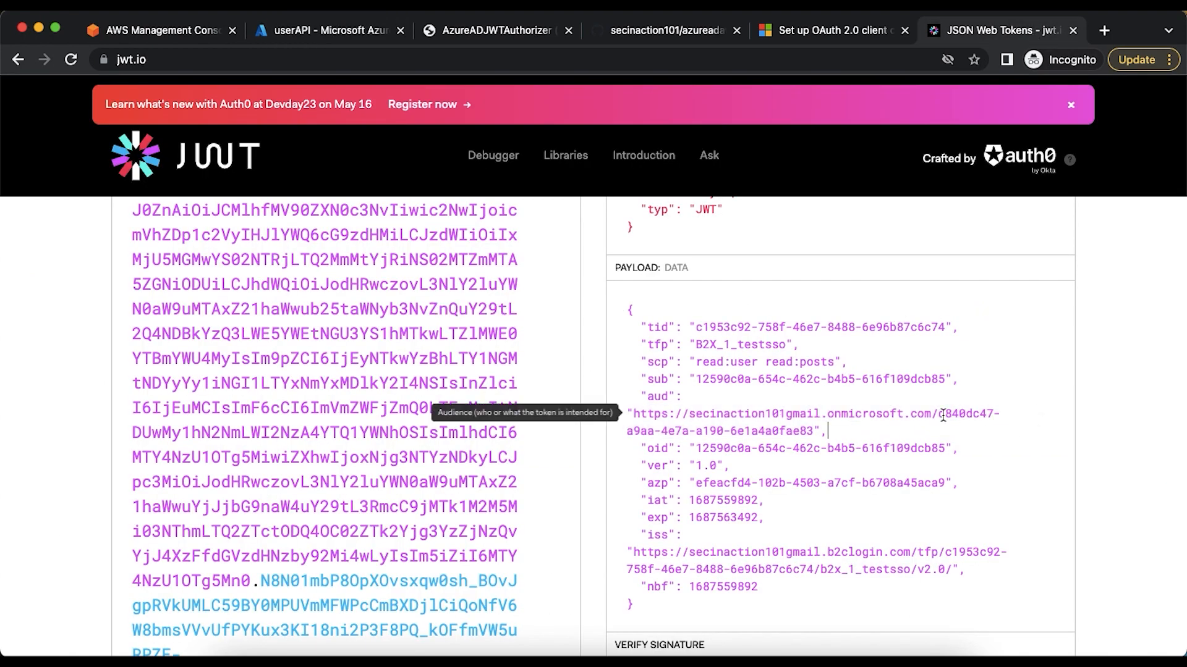
{"action": "left_click_drag", "start_coordinate": [937, 414], "coordinate": [953, 414]}
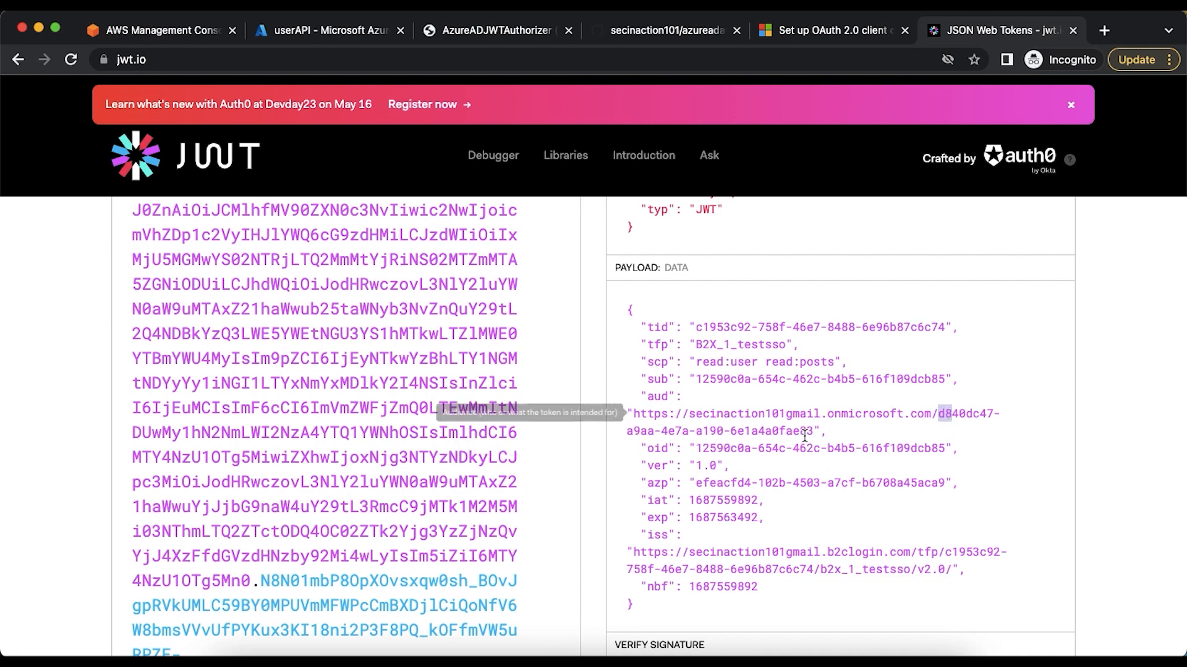
{"action": "left_click_drag", "start_coordinate": [800, 432], "coordinate": [813, 431]}
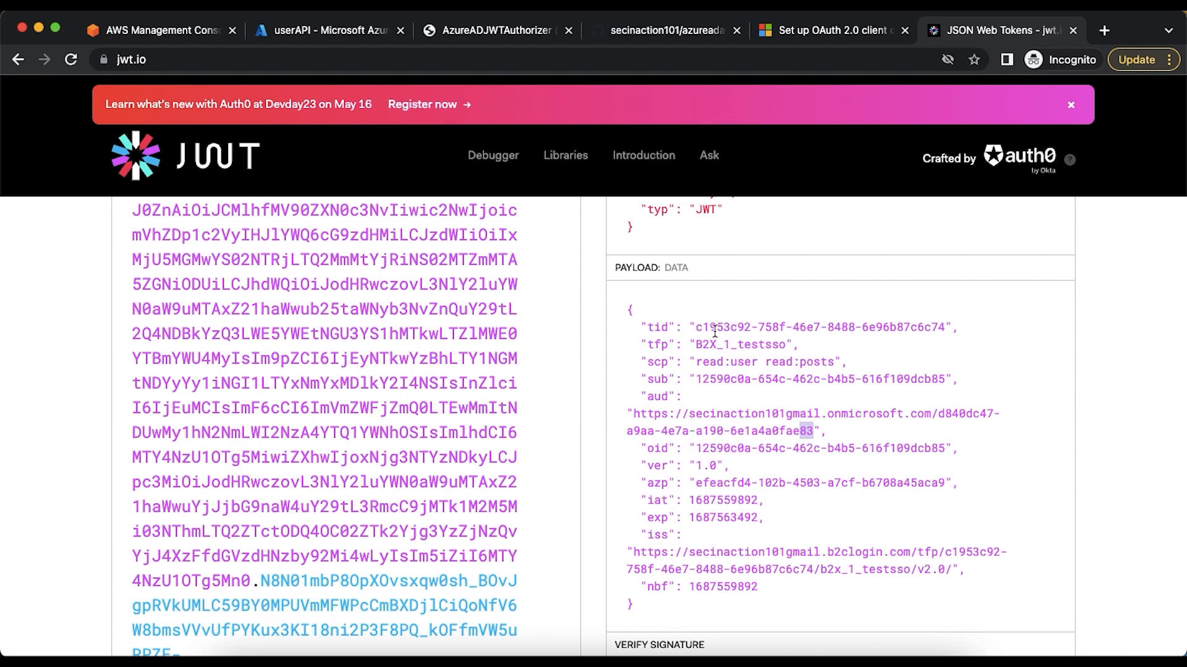
Examine the scp and iss claims in the decoded token payload
{"action": "left_click_drag", "start_coordinate": [695, 368], "coordinate": [834, 363]}
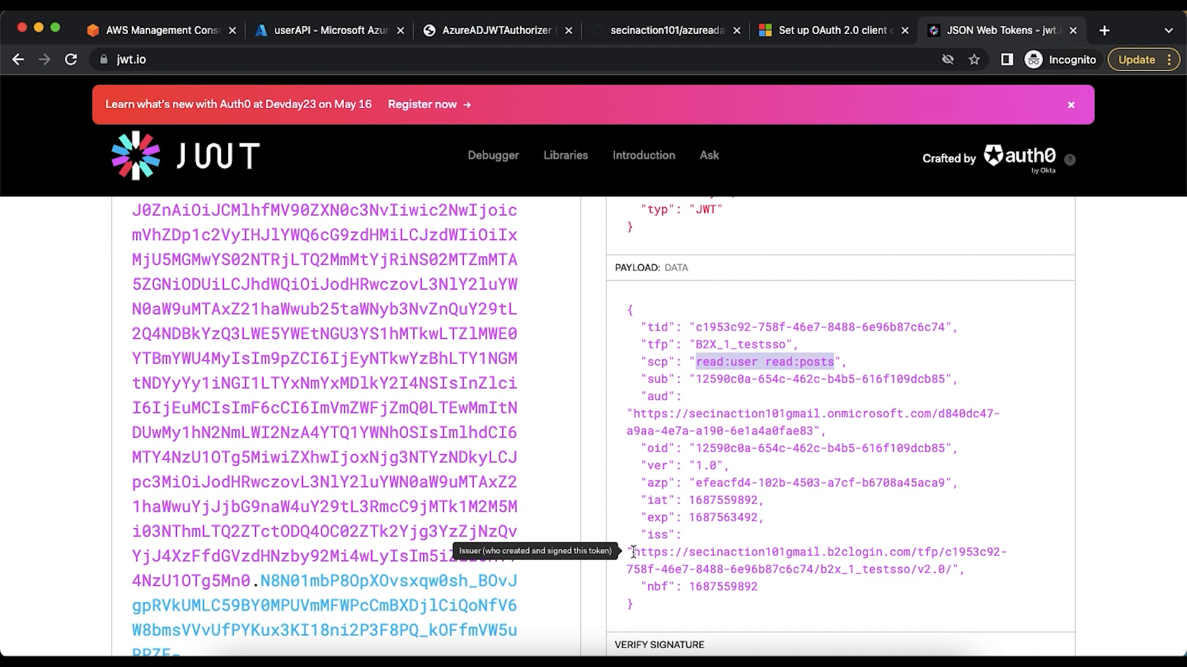
{"action": "left_click_drag", "start_coordinate": [632, 552], "coordinate": [730, 554]}
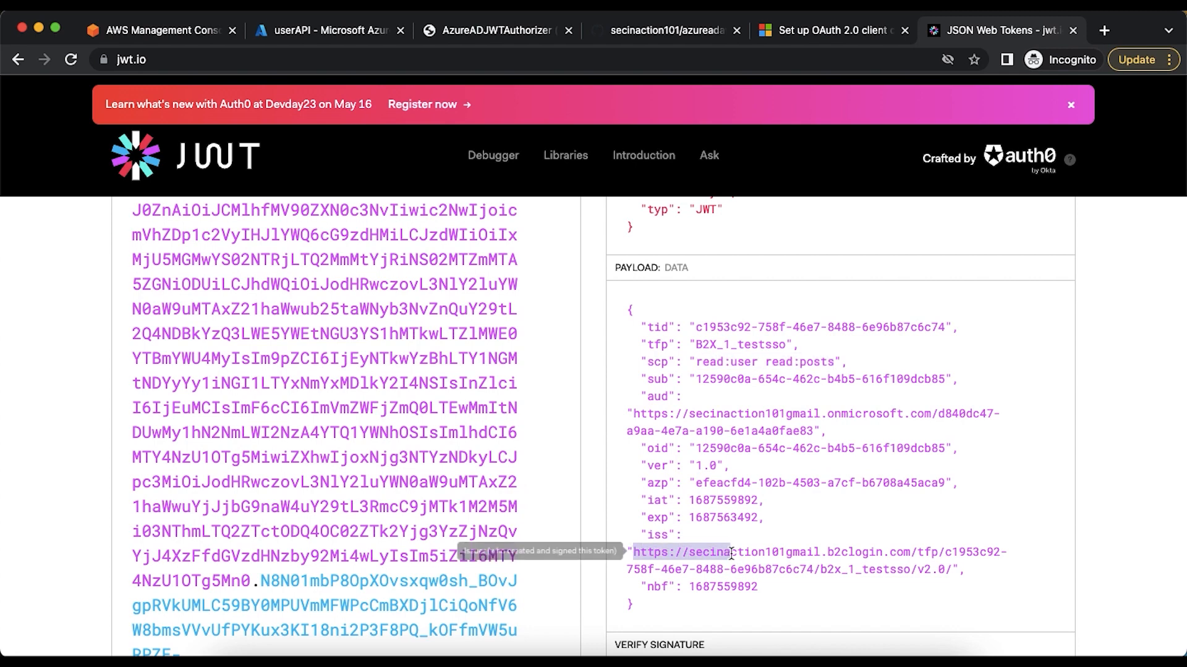
{"action": "left_click", "coordinate": [929, 569]}
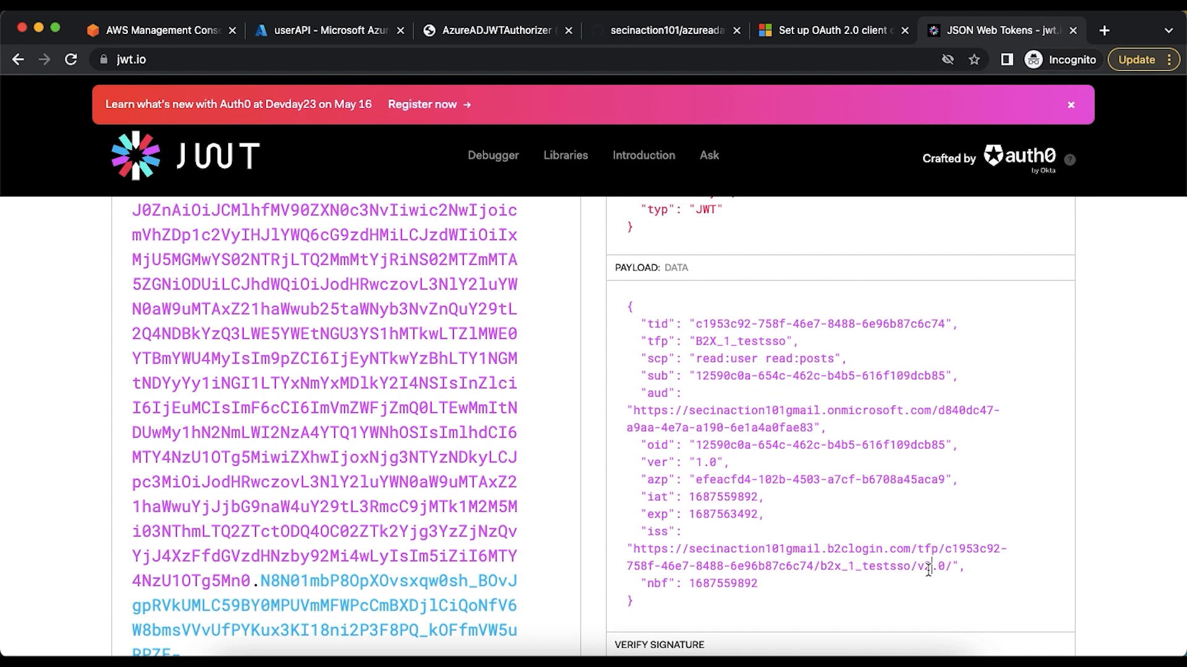
Compare the Directory (tenant) ID on userAPI's Overview page with the tenant part of the token's iss claim
{"action": "left_click", "coordinate": [276, 34]}
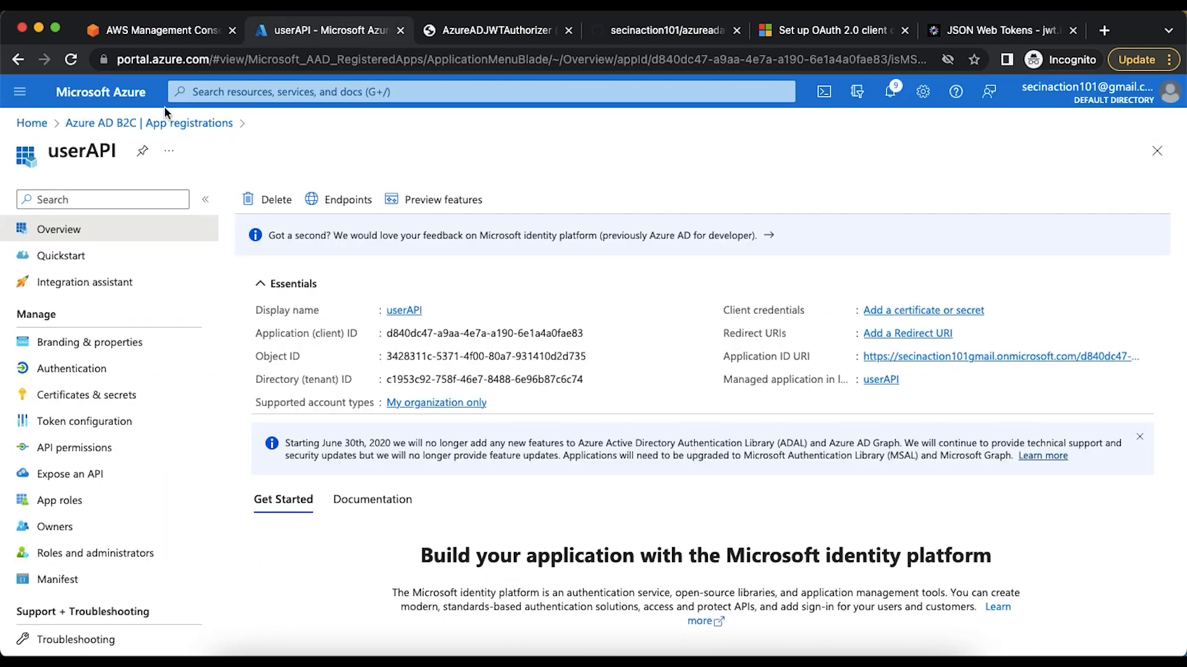
{"action": "left_click", "coordinate": [128, 125]}
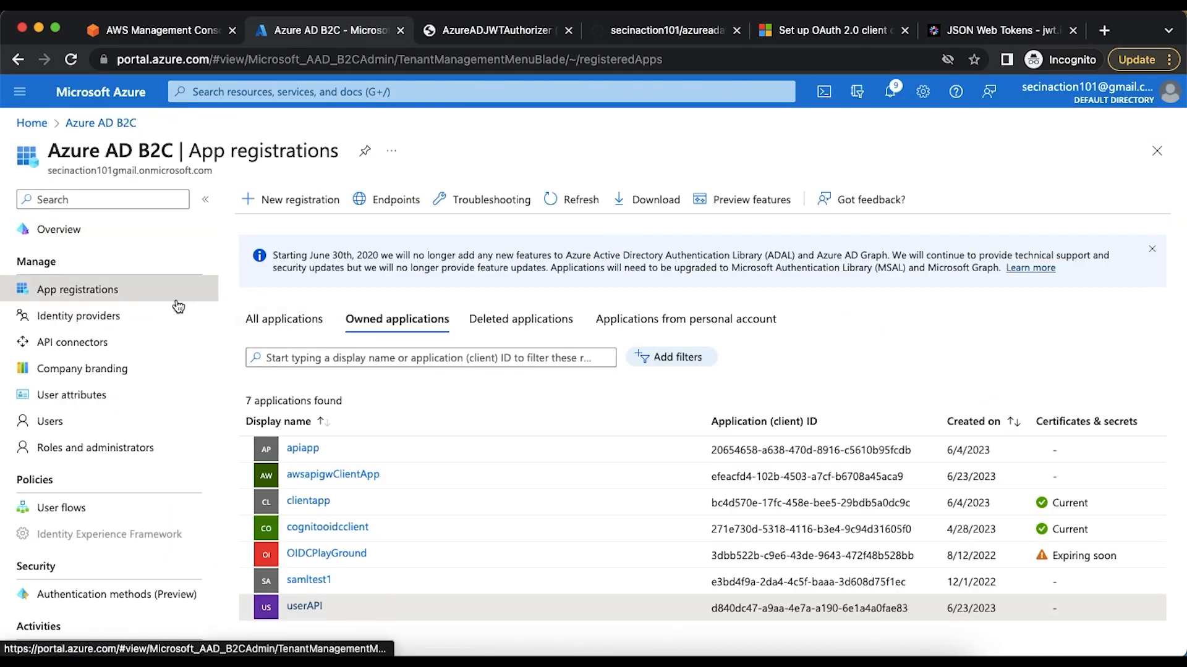
{"action": "left_click", "coordinate": [86, 243]}
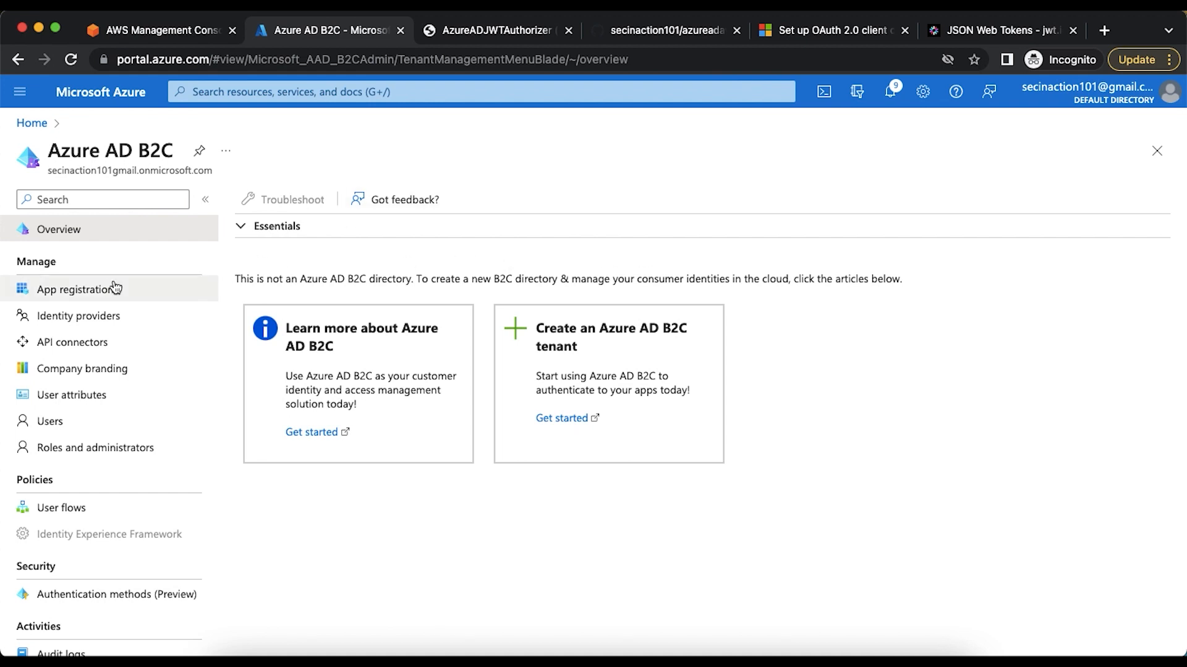
{"action": "left_click", "coordinate": [98, 289]}
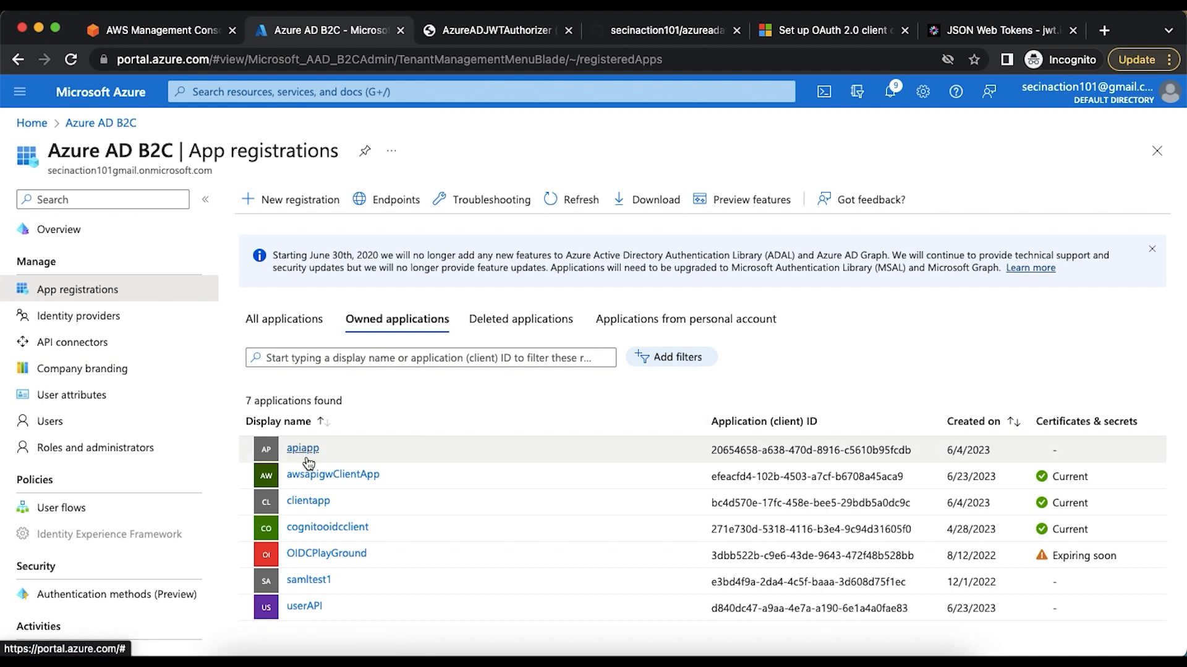
{"action": "left_click", "coordinate": [305, 607]}
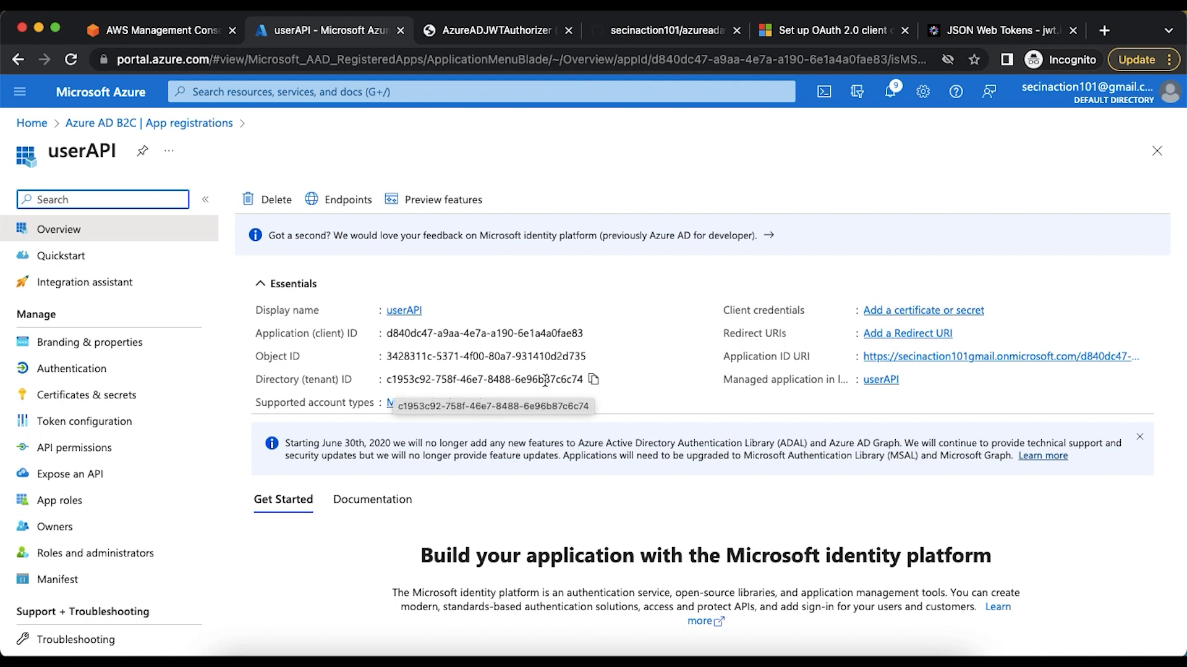
{"action": "left_click", "coordinate": [976, 30]}
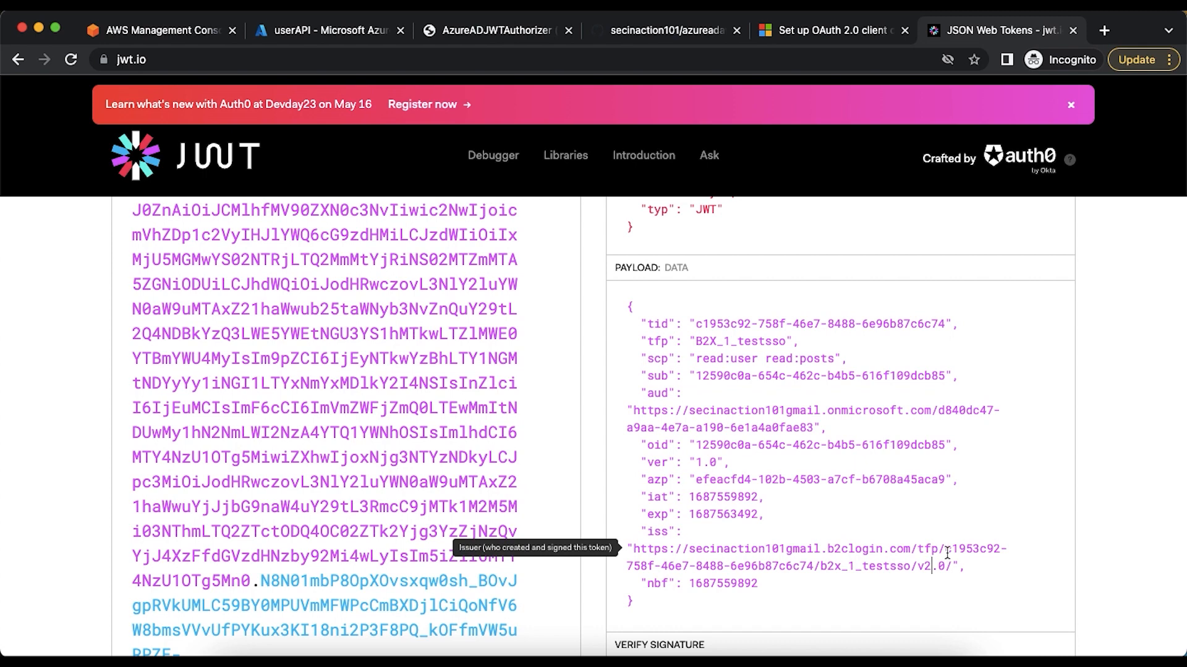
{"action": "left_click_drag", "start_coordinate": [947, 552], "coordinate": [955, 552]}
{"action": "left_click_drag", "start_coordinate": [800, 566], "coordinate": [805, 566]}
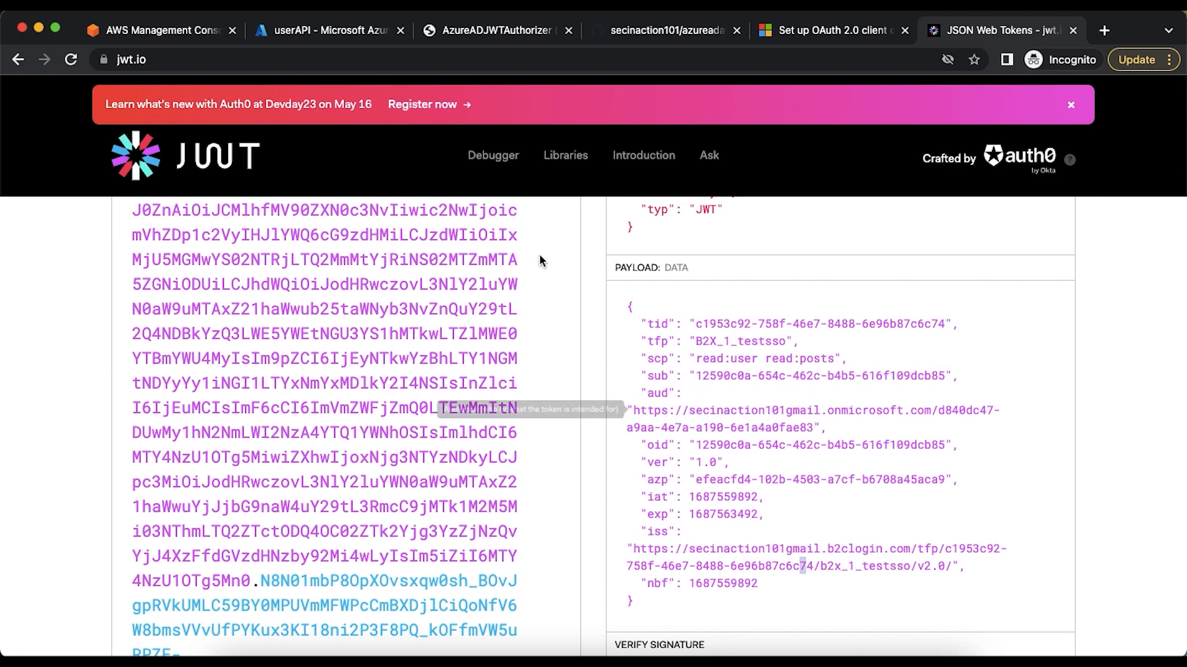
{"action": "left_click", "coordinate": [331, 32]}
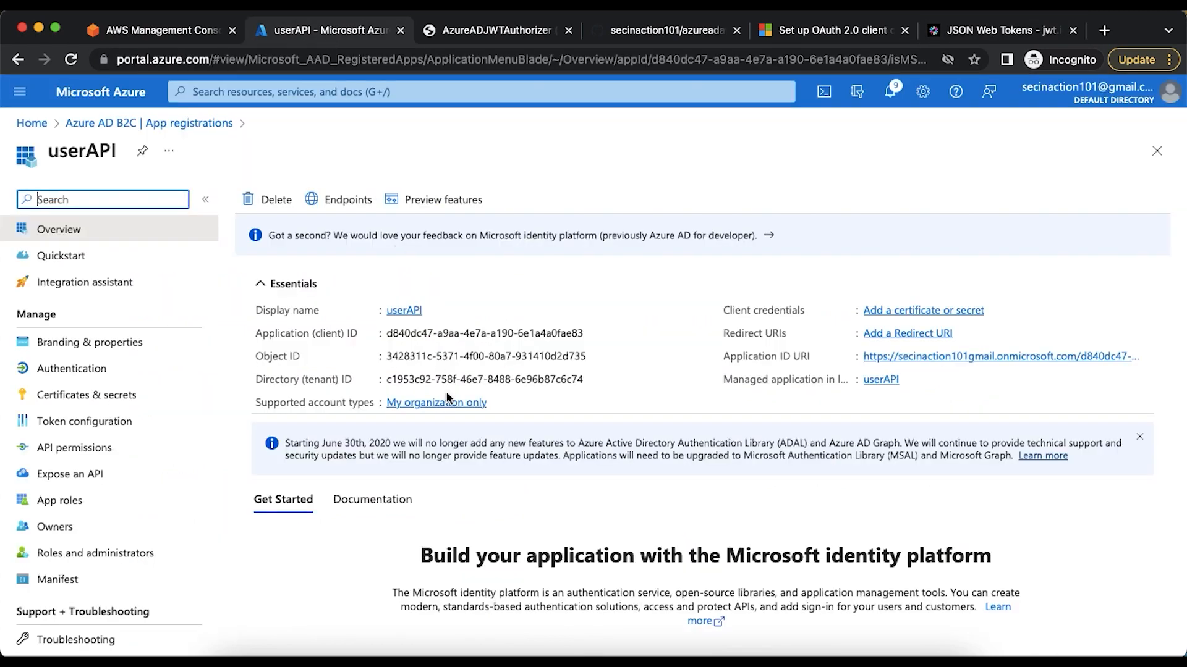
Review the JWT authorizer flow diagram and open API Gateway in the AWS console
{"action": "left_click", "coordinate": [470, 32]}
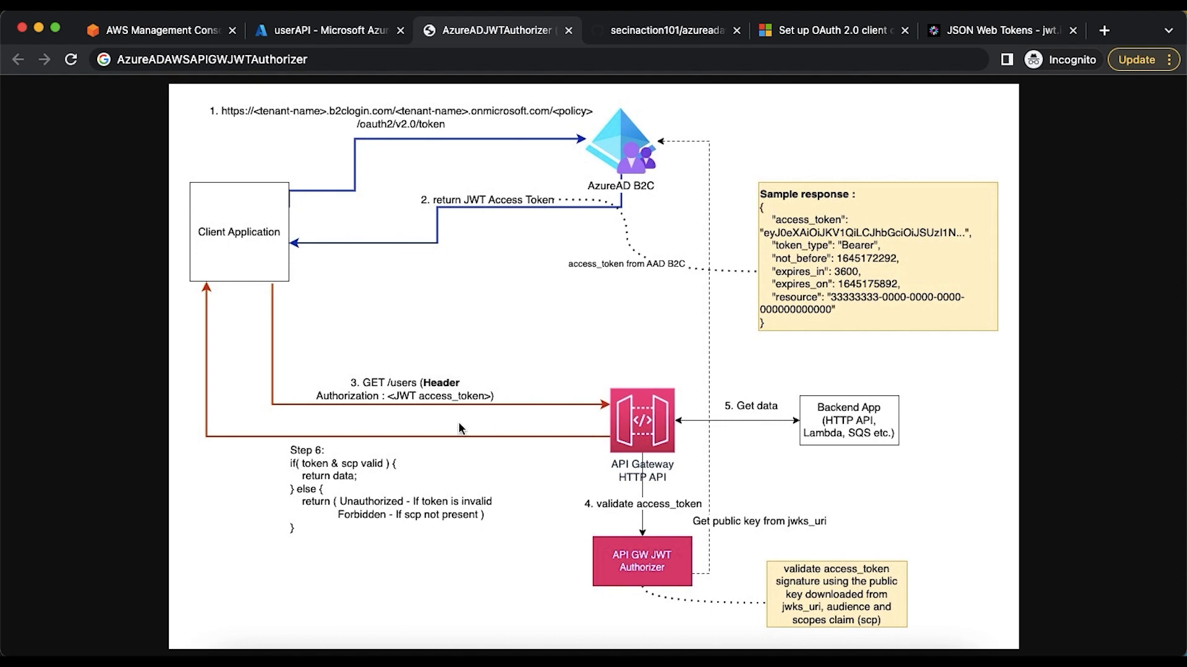
{"action": "left_click", "coordinate": [150, 35]}
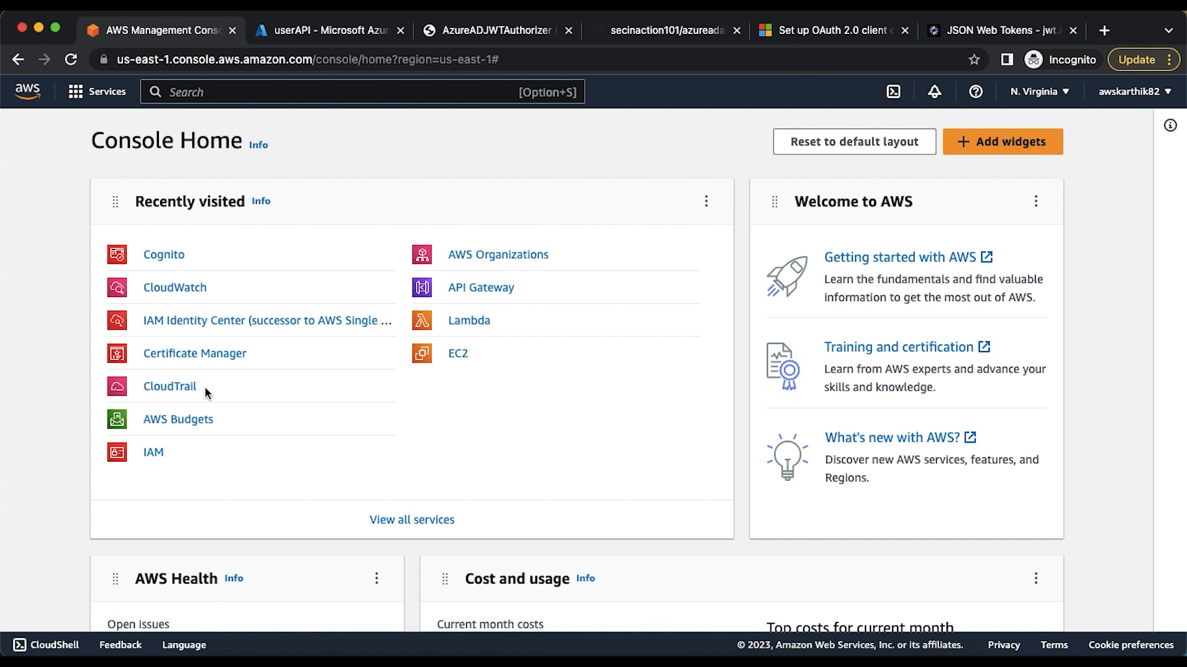
{"action": "left_click", "coordinate": [461, 288]}
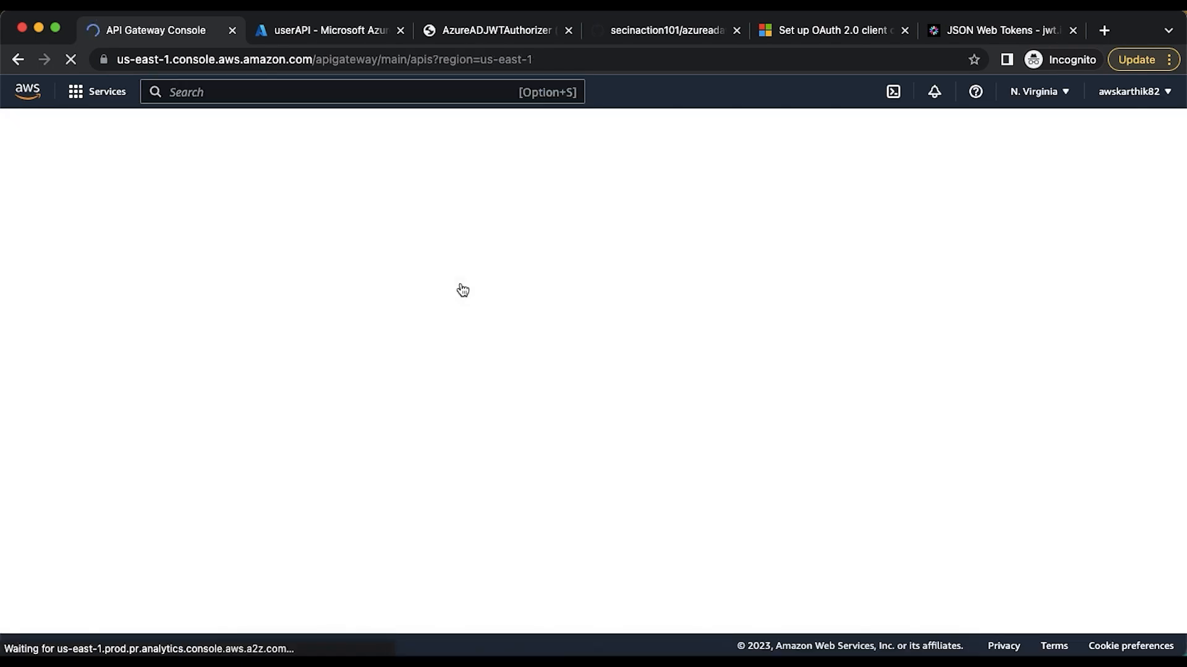
Review the available API types and start building an HTTP API
{"action": "scroll", "coordinate": [369, 416], "scroll_direction": "down", "scroll_amount": 1}
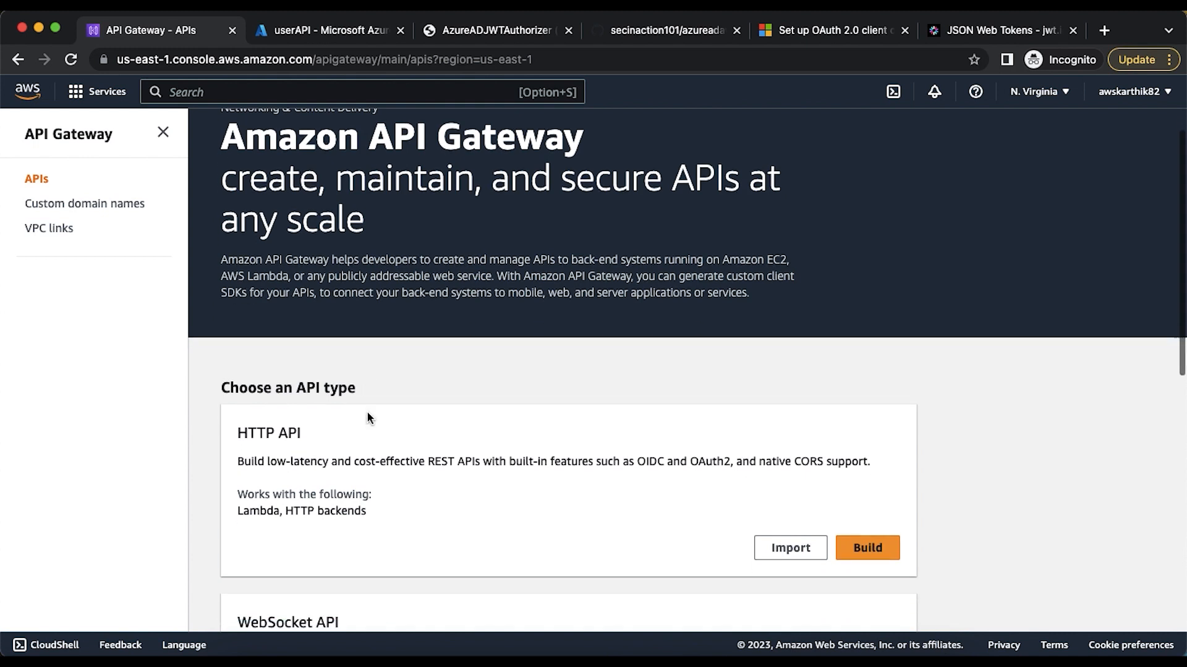
{"action": "scroll", "coordinate": [367, 417], "scroll_direction": "down", "scroll_amount": 2}
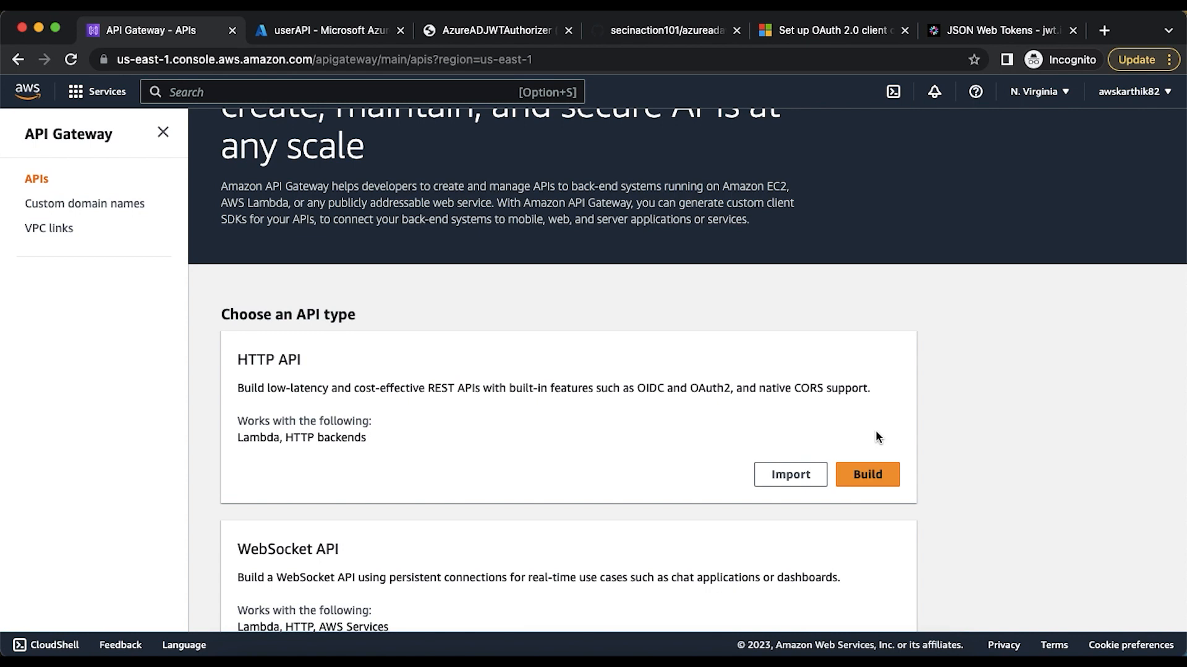
{"action": "scroll", "coordinate": [875, 435], "scroll_direction": "down", "scroll_amount": 7}
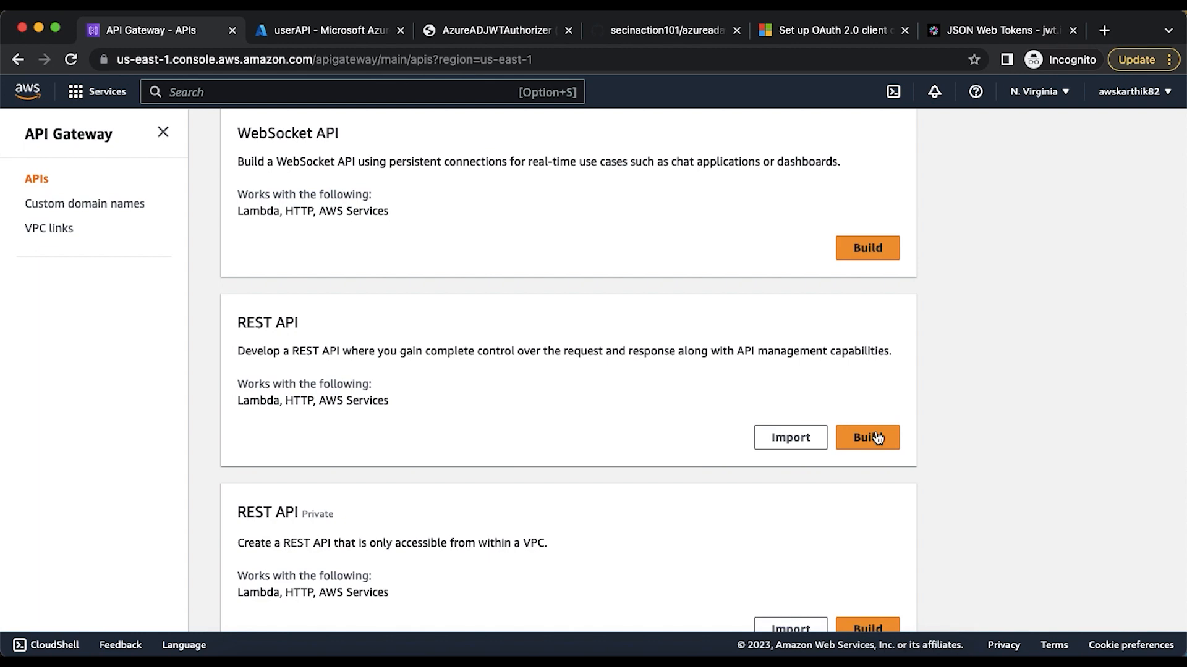
{"action": "scroll", "coordinate": [877, 437], "scroll_direction": "up", "scroll_amount": 10}
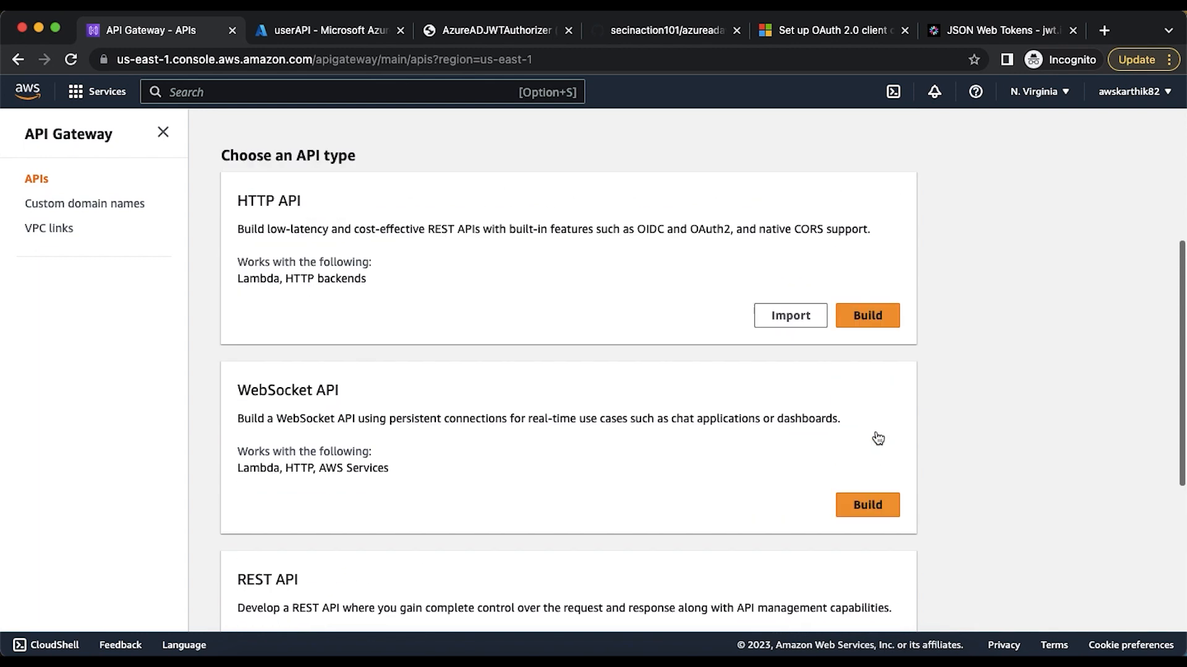
{"action": "scroll", "coordinate": [877, 437], "scroll_direction": "down", "scroll_amount": 3}
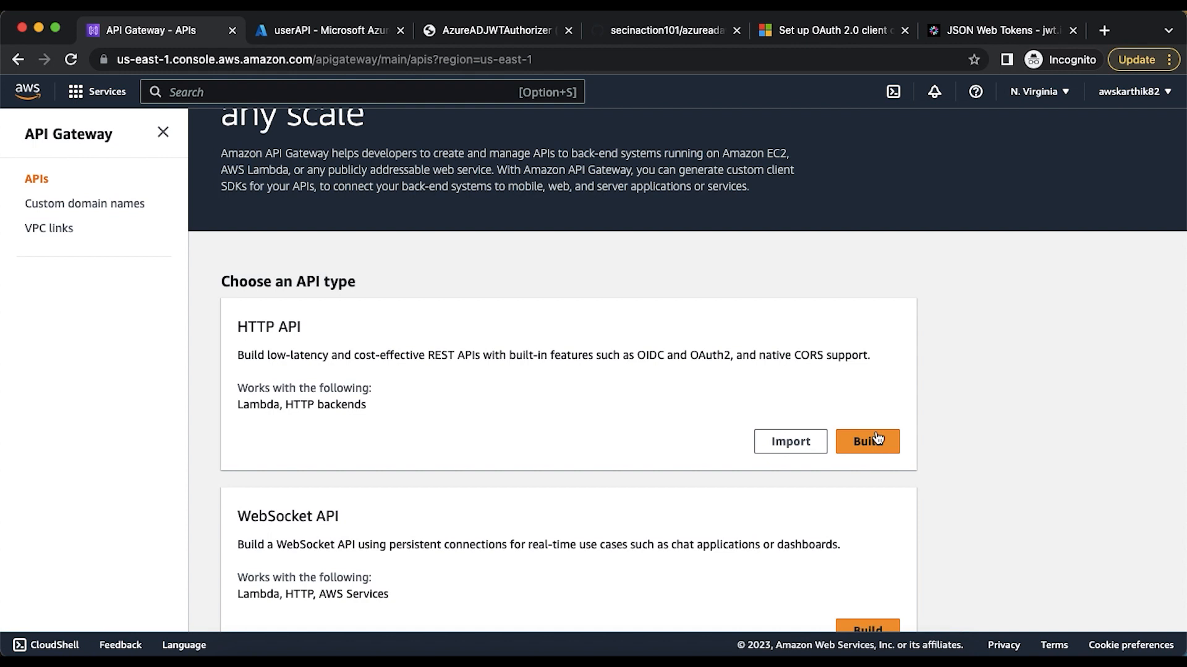
{"action": "left_click", "coordinate": [883, 446]}
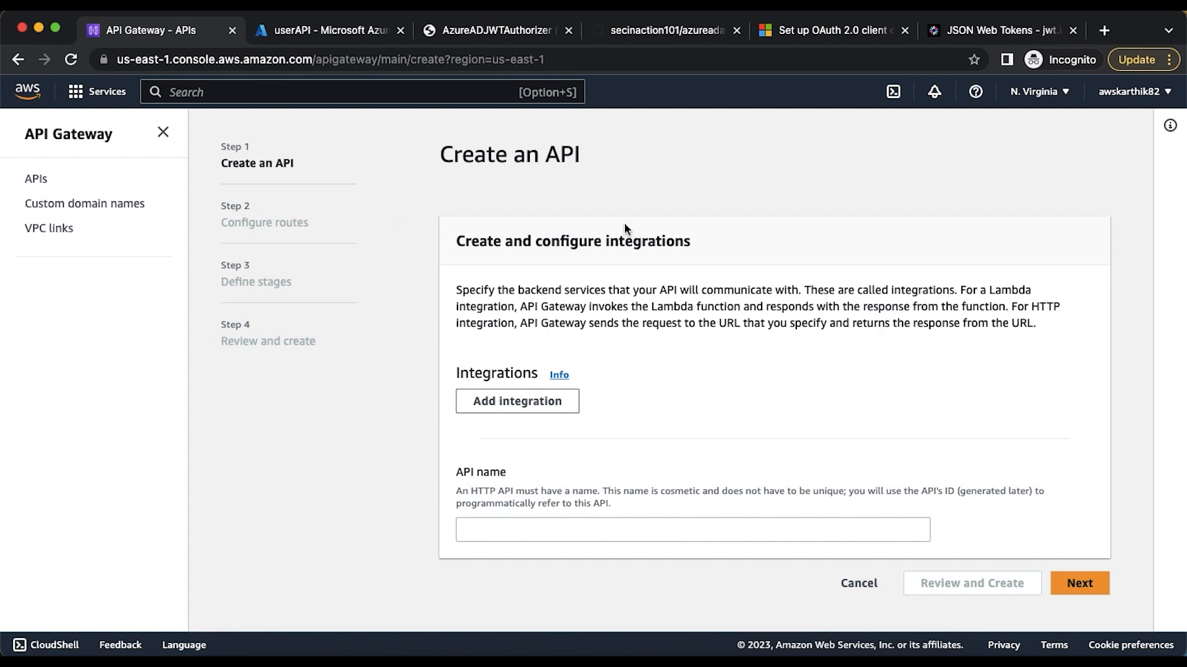
Name the new HTTP API userAPI and check the name against the app registration in Azure
{"action": "left_click", "coordinate": [532, 527]}
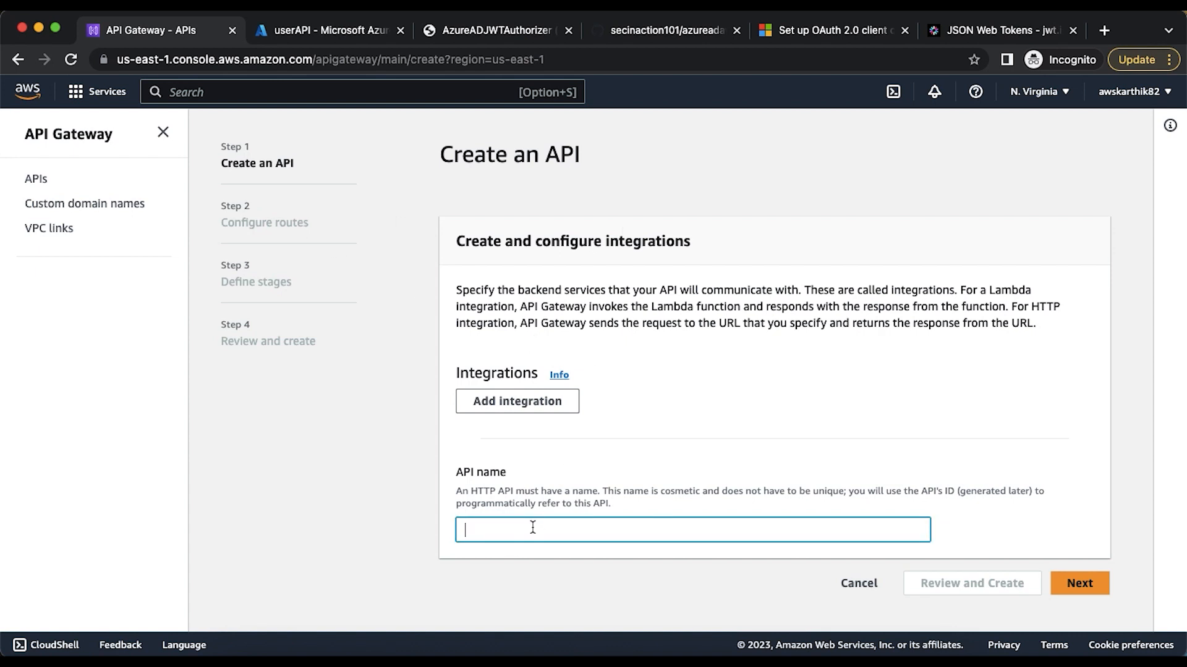
{"action": "type", "text": "userAPI"}
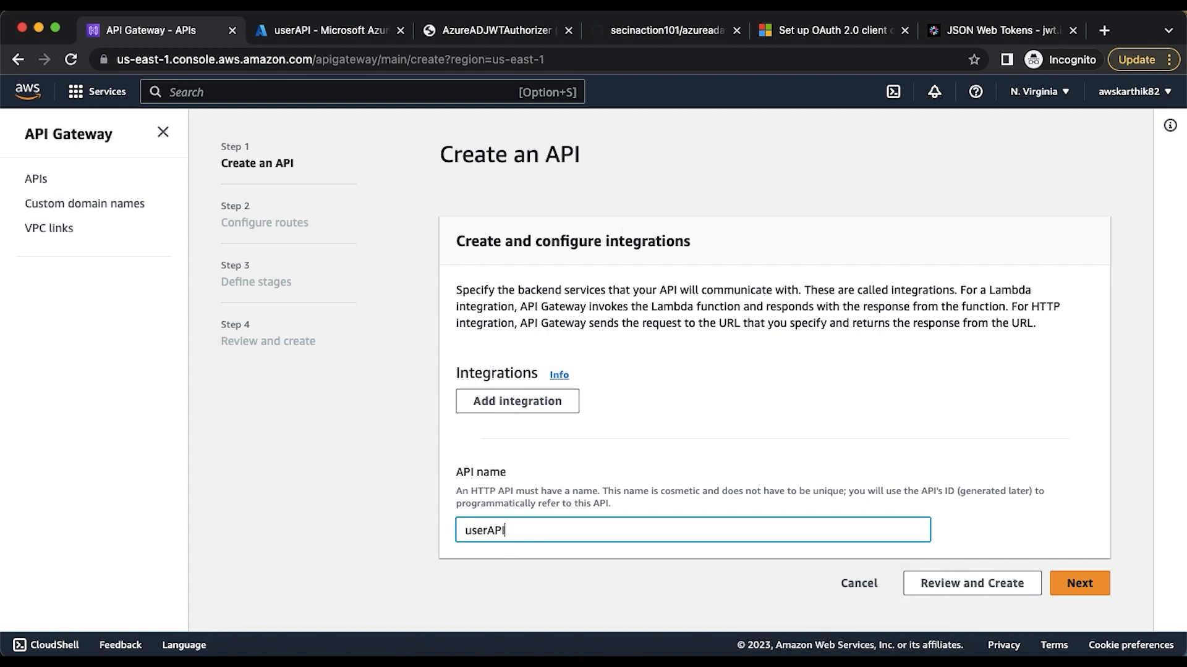
{"action": "left_click", "coordinate": [303, 32]}
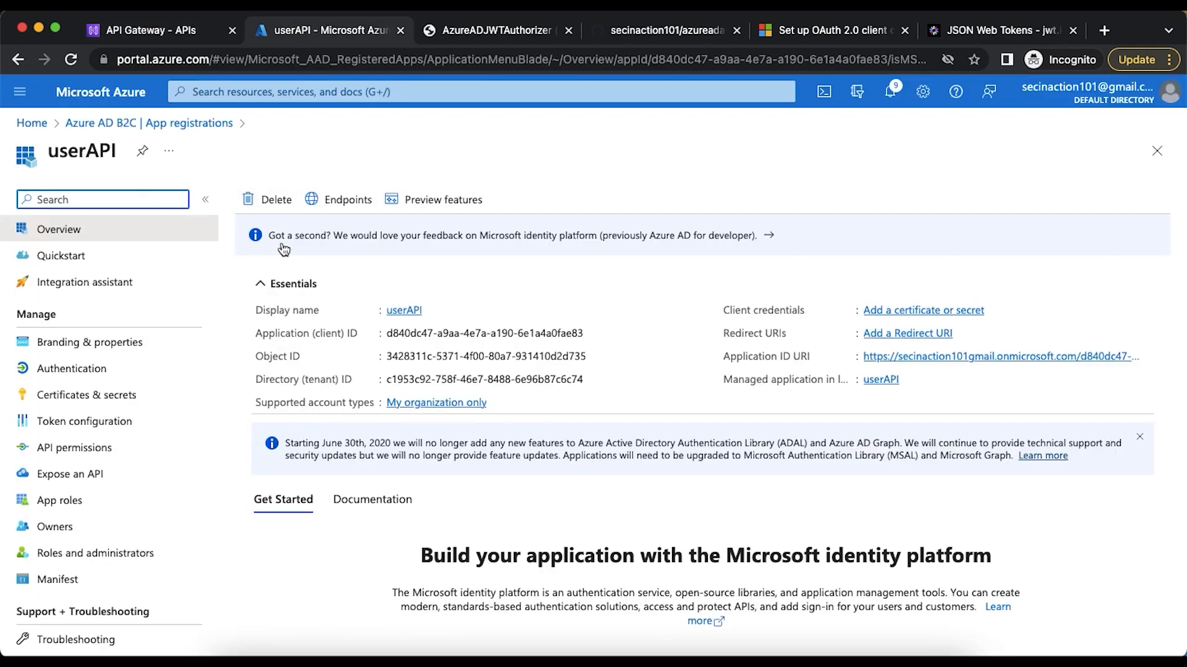
{"action": "left_click", "coordinate": [154, 31]}
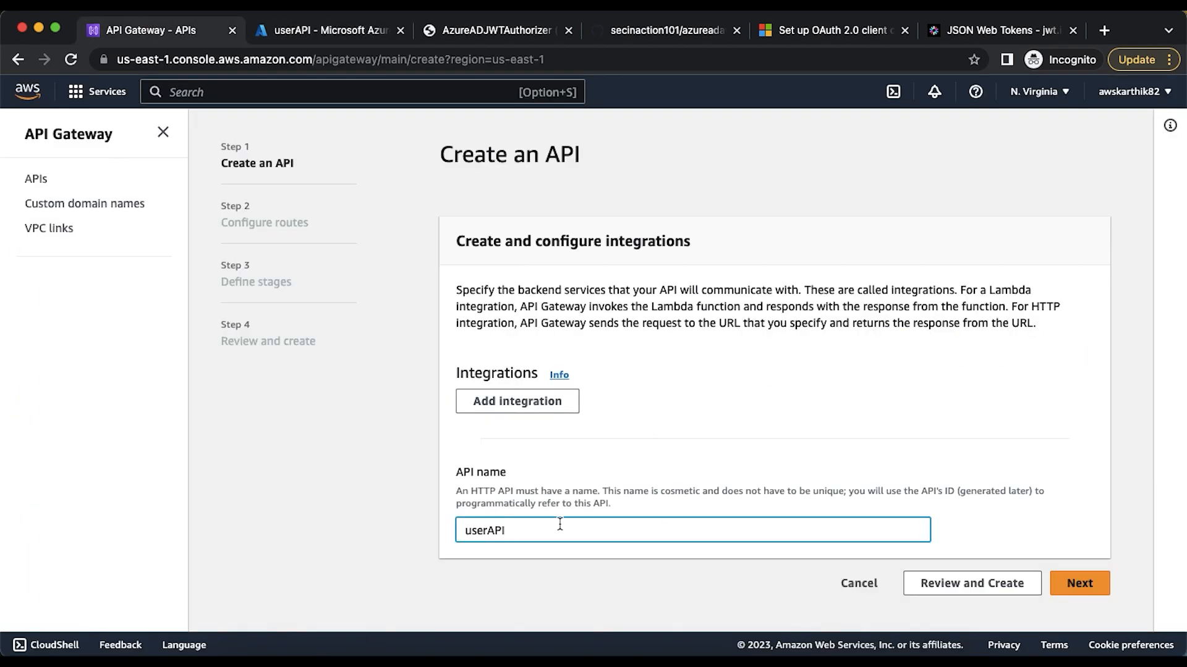
Create the API without integrations or routes, keeping the auto-deployed $default stage
{"action": "left_click", "coordinate": [1079, 584]}
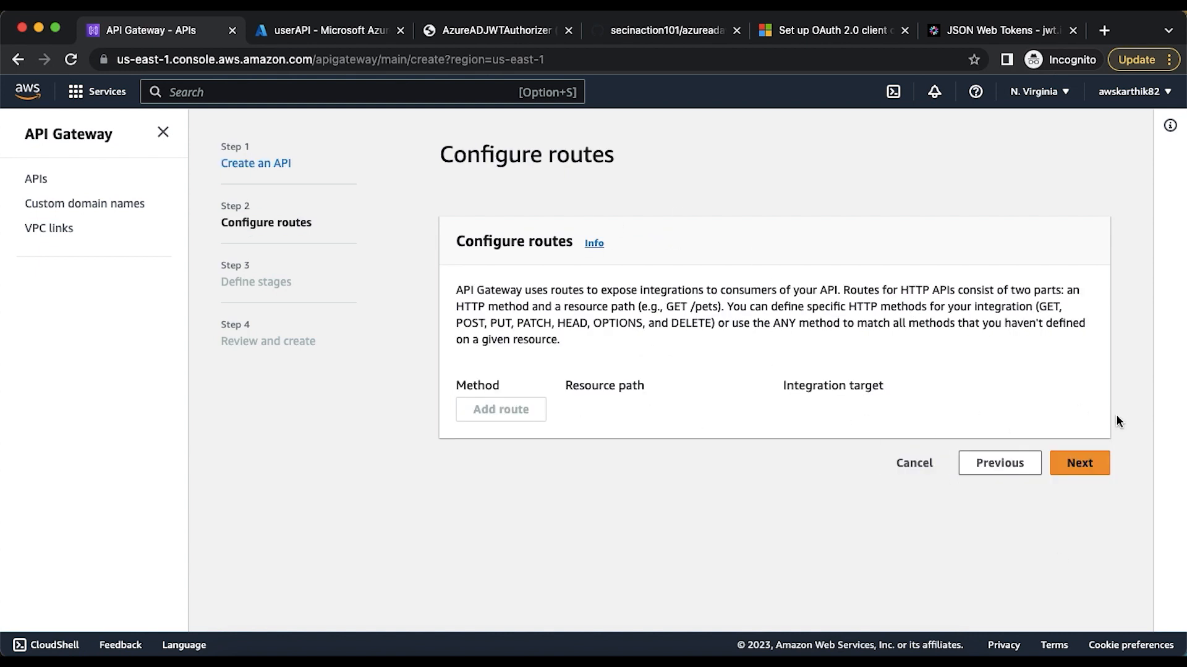
{"action": "left_click", "coordinate": [1085, 464]}
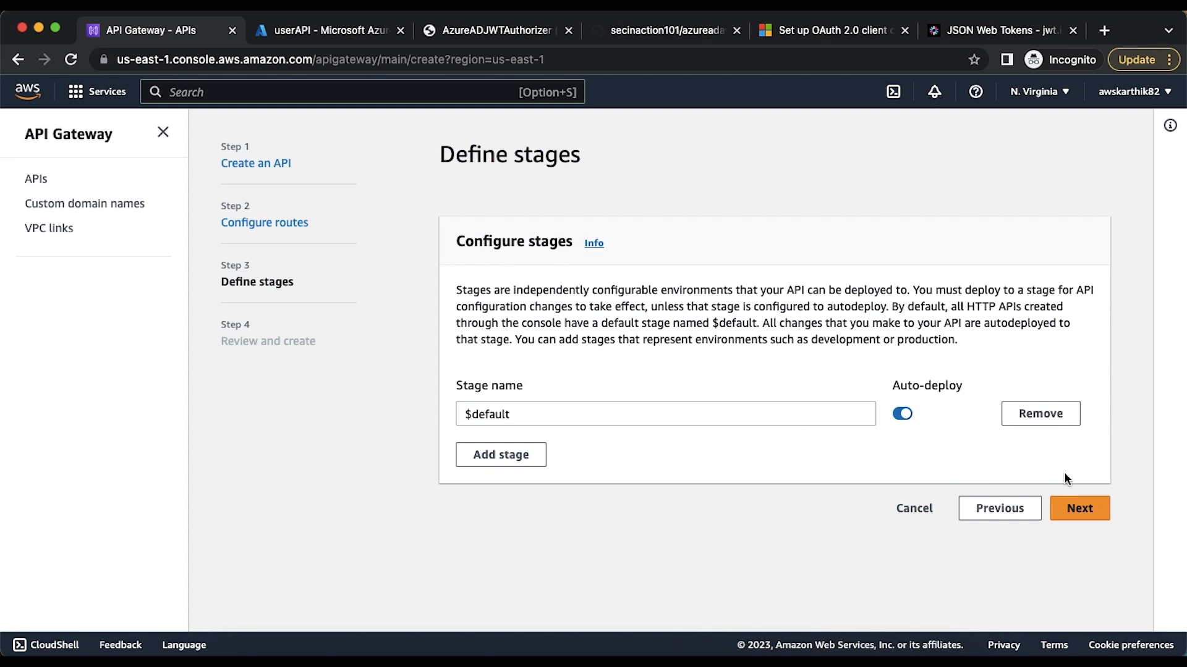
{"action": "left_click", "coordinate": [1081, 512]}
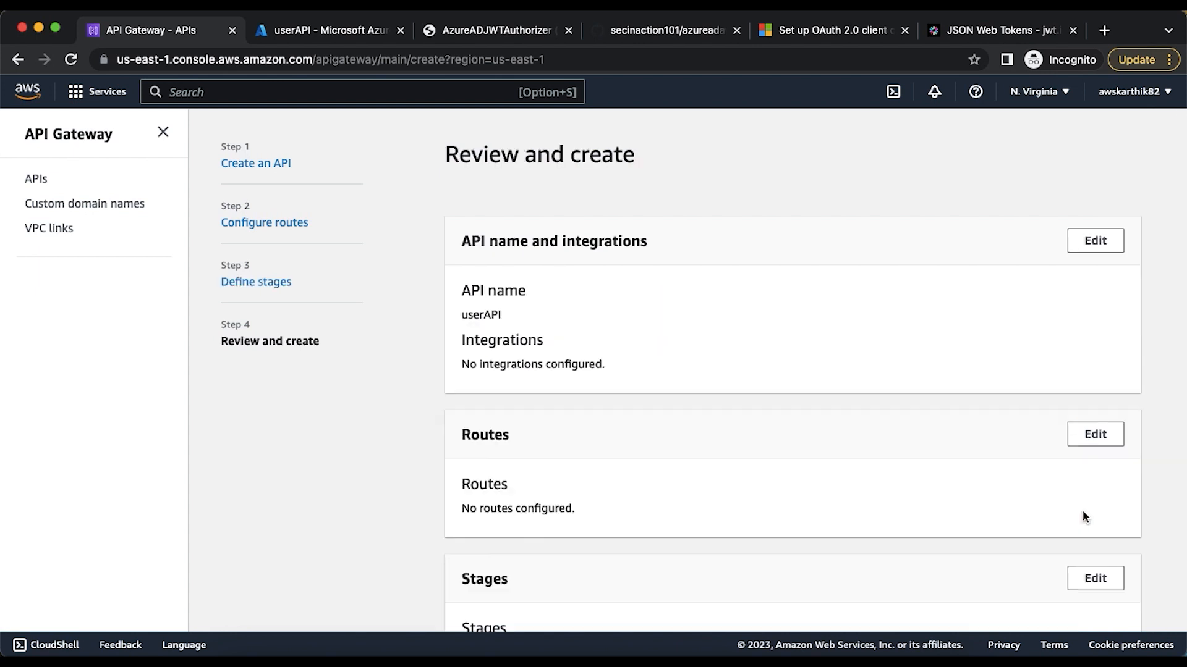
{"action": "scroll", "coordinate": [909, 523], "scroll_direction": "down", "scroll_amount": 2}
{"action": "left_click", "coordinate": [1097, 606]}
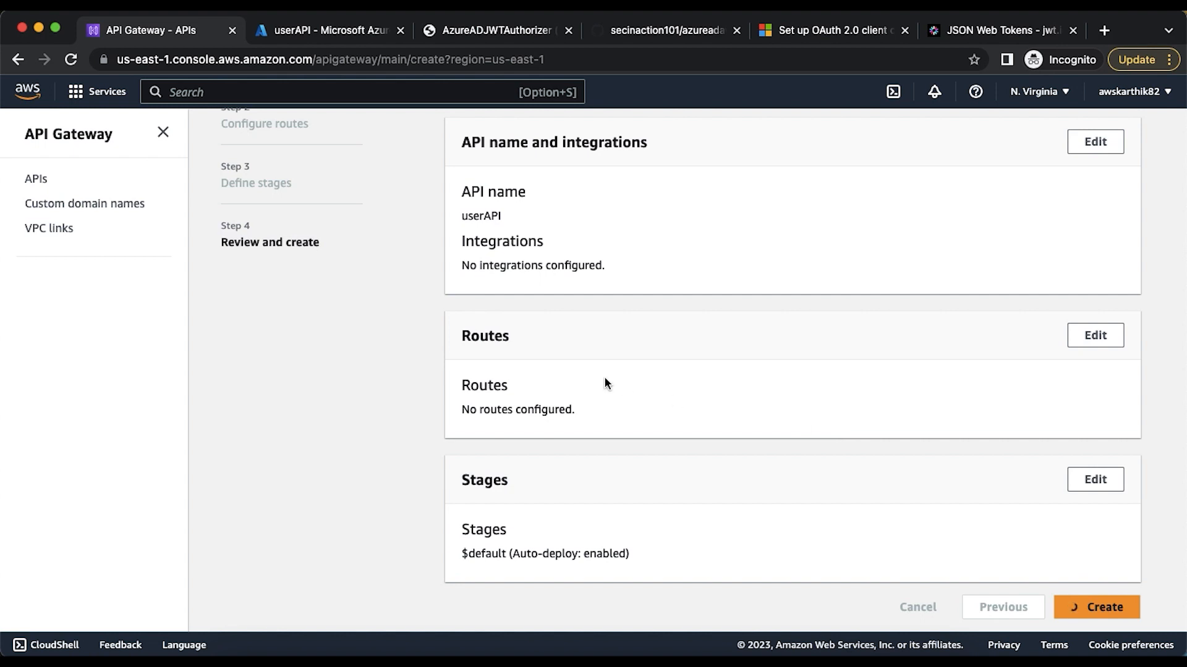
Create a GET route with the path /user for userAPI
{"action": "scroll", "coordinate": [342, 372], "scroll_direction": "down", "scroll_amount": 3}
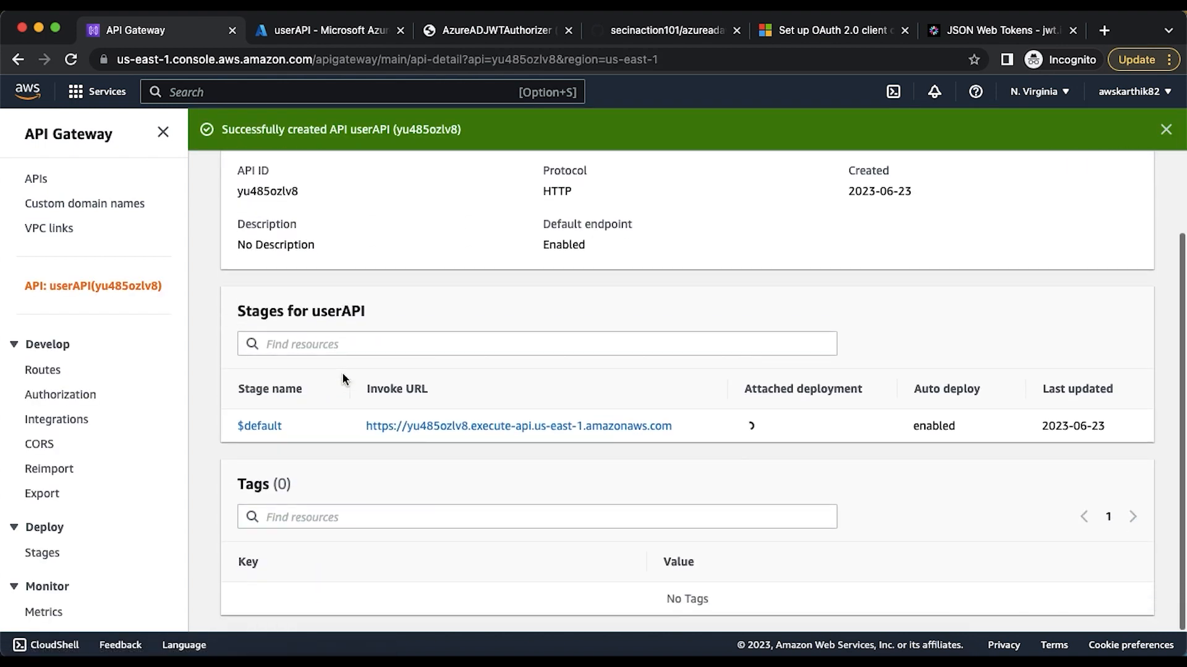
{"action": "left_click", "coordinate": [49, 371]}
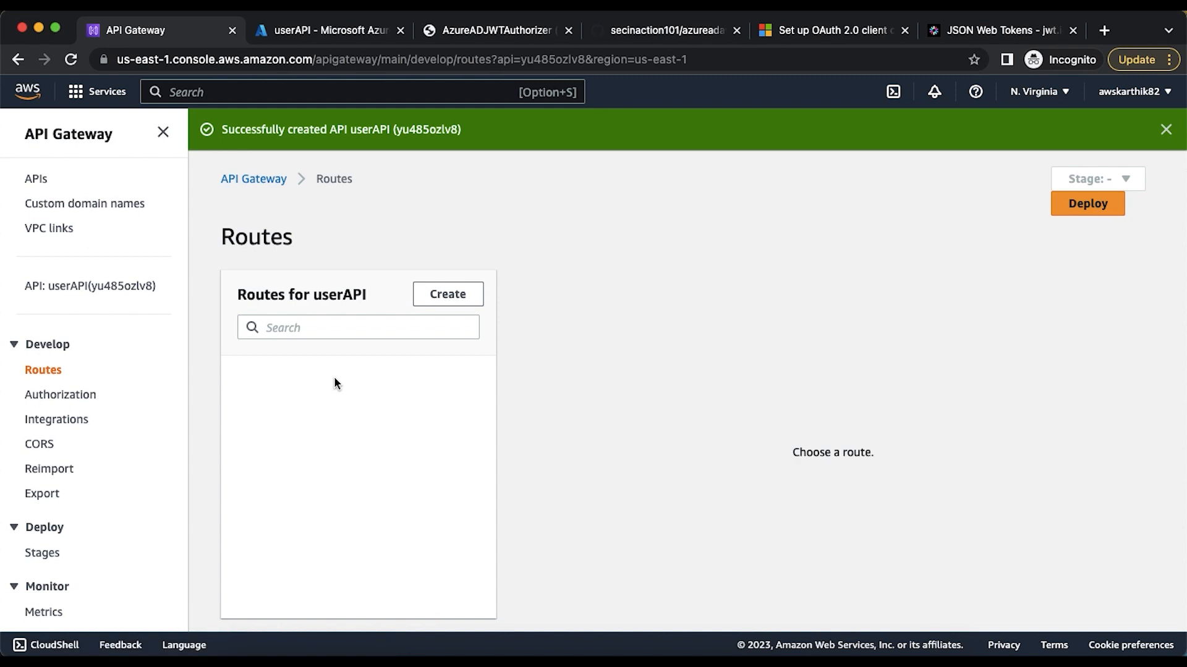
{"action": "left_click", "coordinate": [443, 294]}
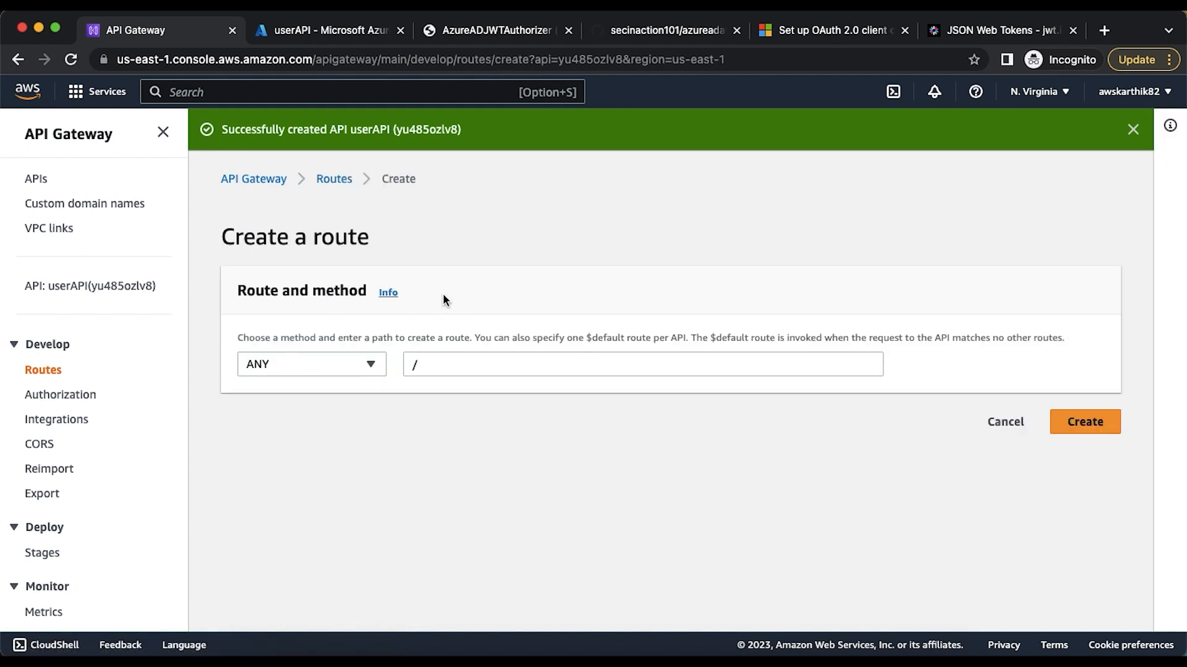
{"action": "left_click", "coordinate": [361, 368]}
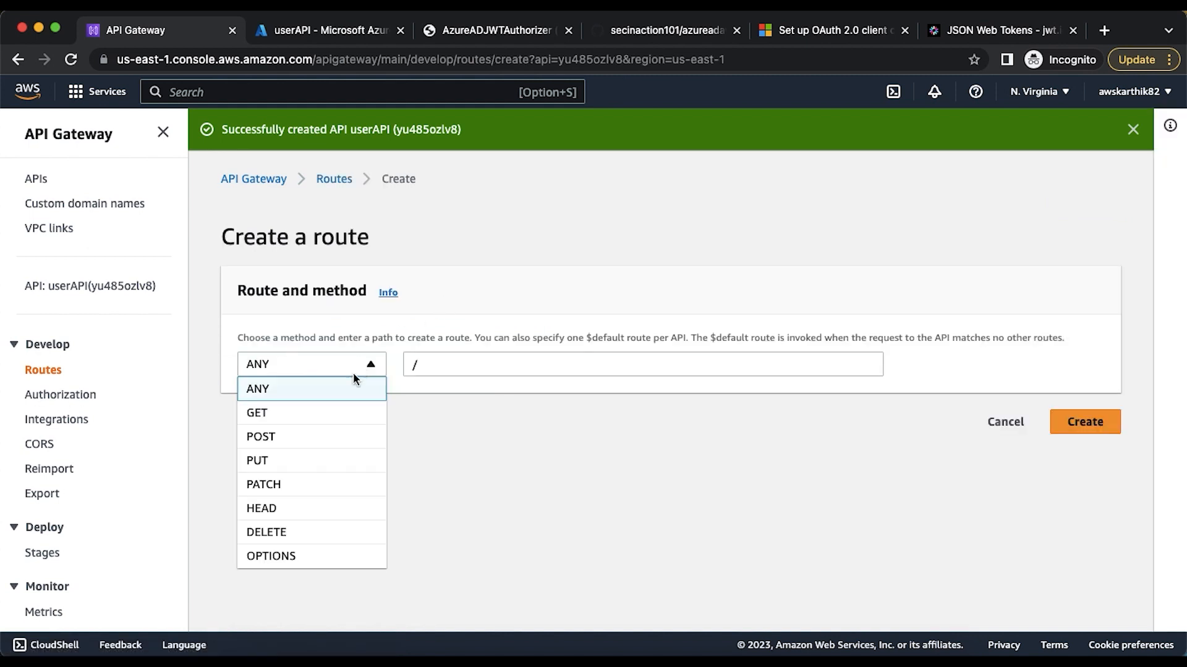
{"action": "left_click", "coordinate": [334, 413]}
{"action": "left_click", "coordinate": [477, 366]}
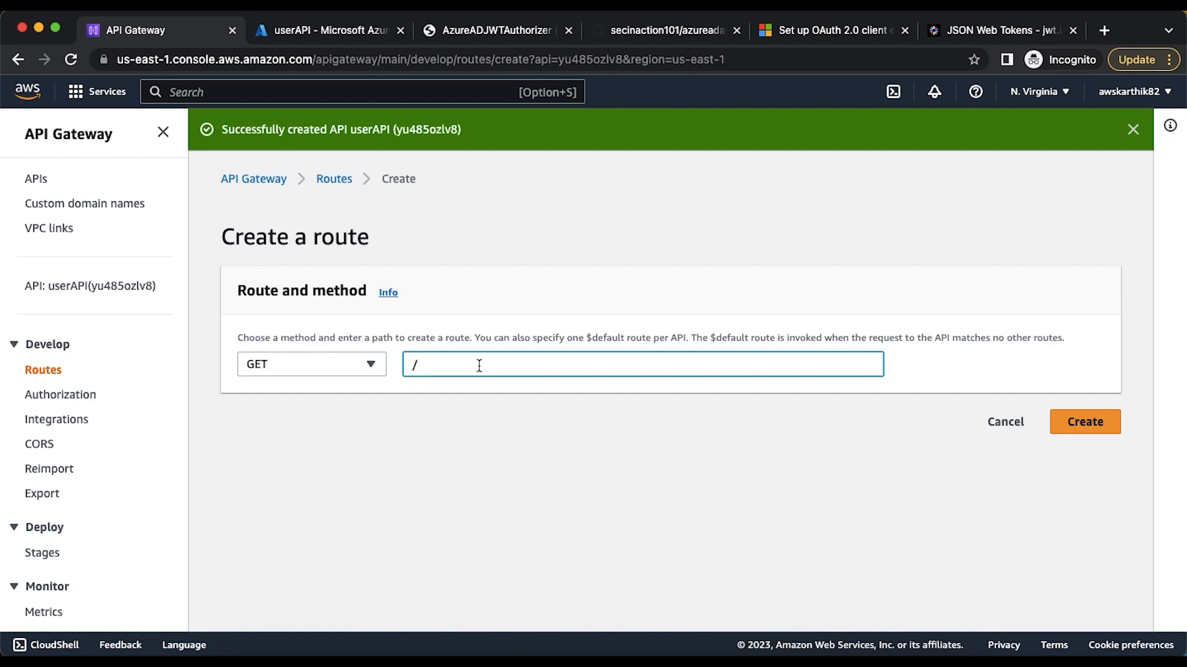
{"action": "type", "text": "user"}
{"action": "left_click", "coordinate": [1070, 432]}
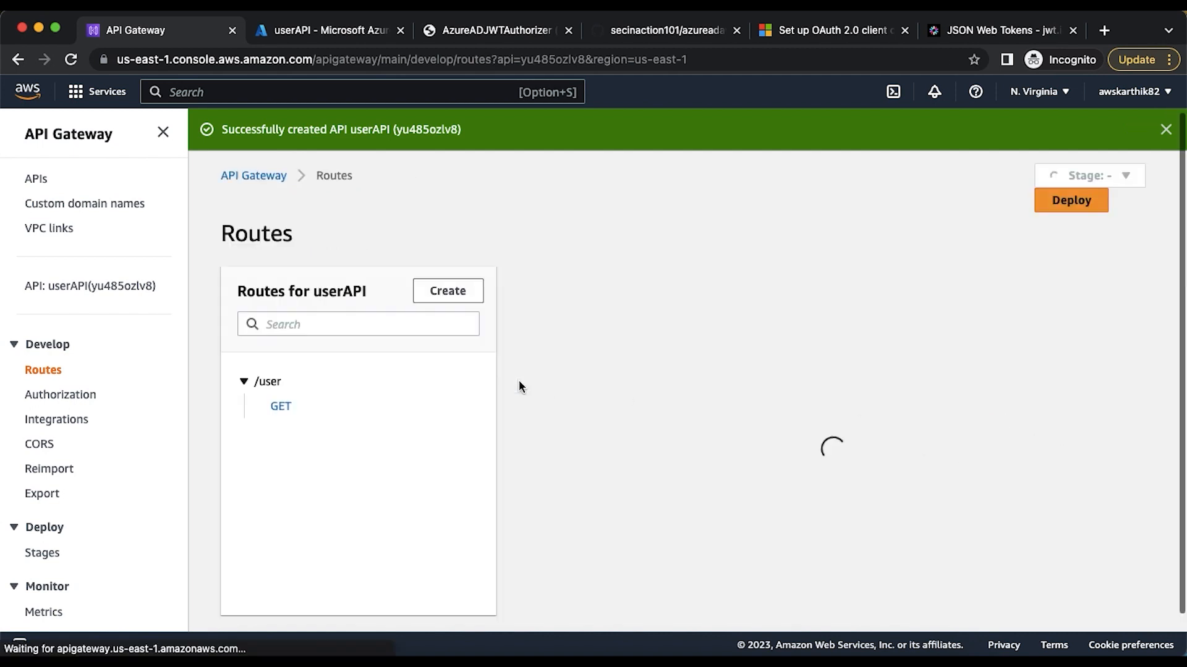
Create a second route for userAPI with the GET method and path /posts
{"action": "left_click", "coordinate": [448, 290]}
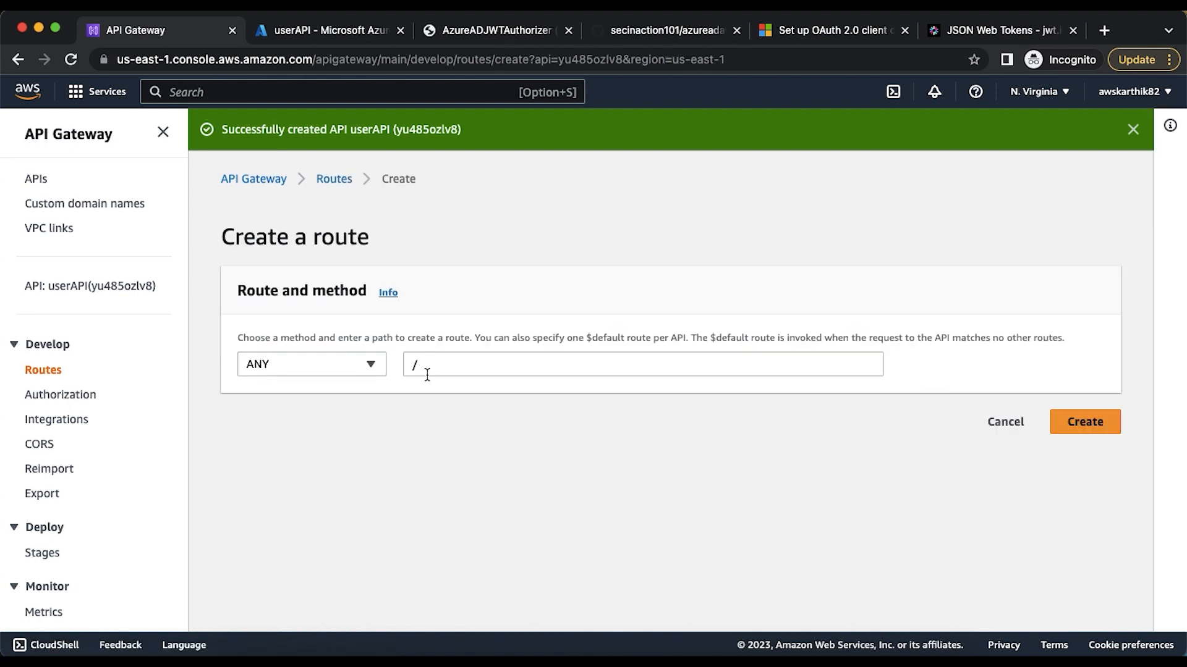
{"action": "left_click", "coordinate": [348, 364]}
{"action": "left_click", "coordinate": [345, 409]}
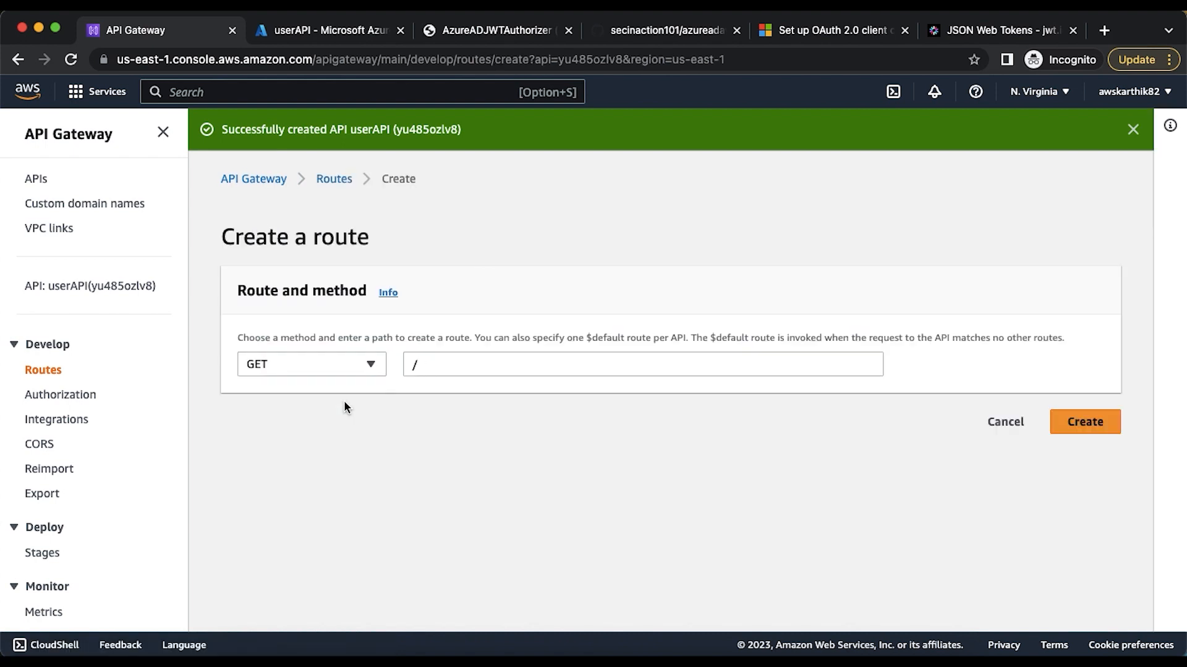
{"action": "left_click", "coordinate": [479, 364]}
{"action": "type", "text": "posts"}
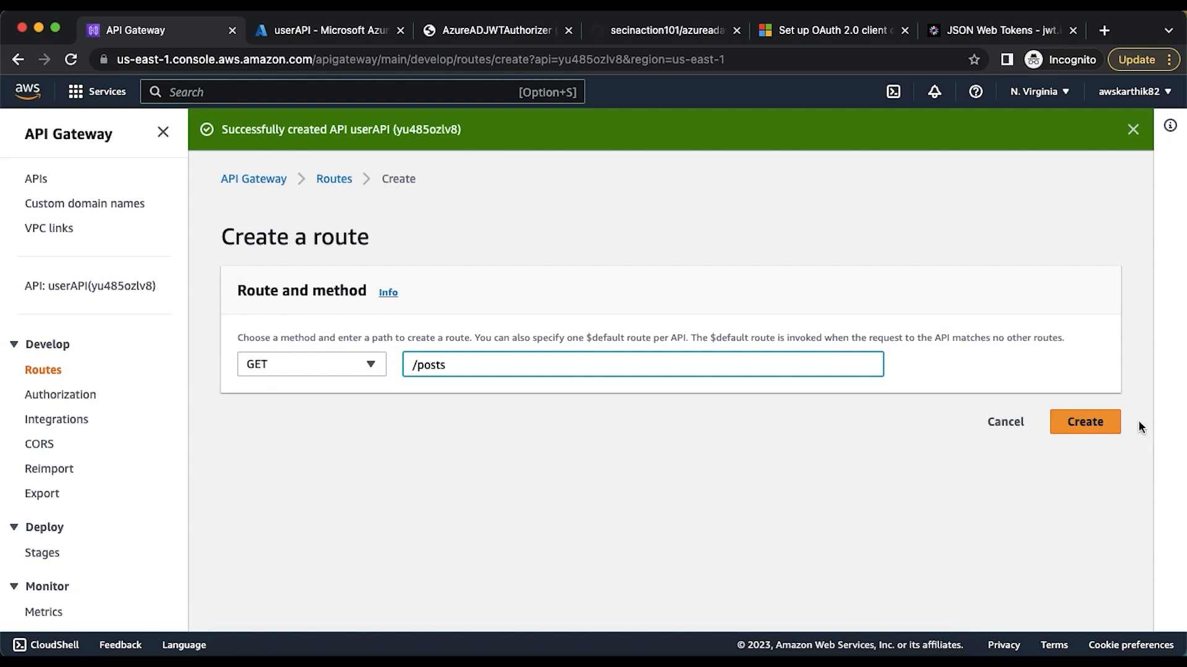
{"action": "left_click", "coordinate": [1063, 422]}
Start creating an integration attached to the GET /user route and review the available integration types
{"action": "left_click", "coordinate": [283, 405]}
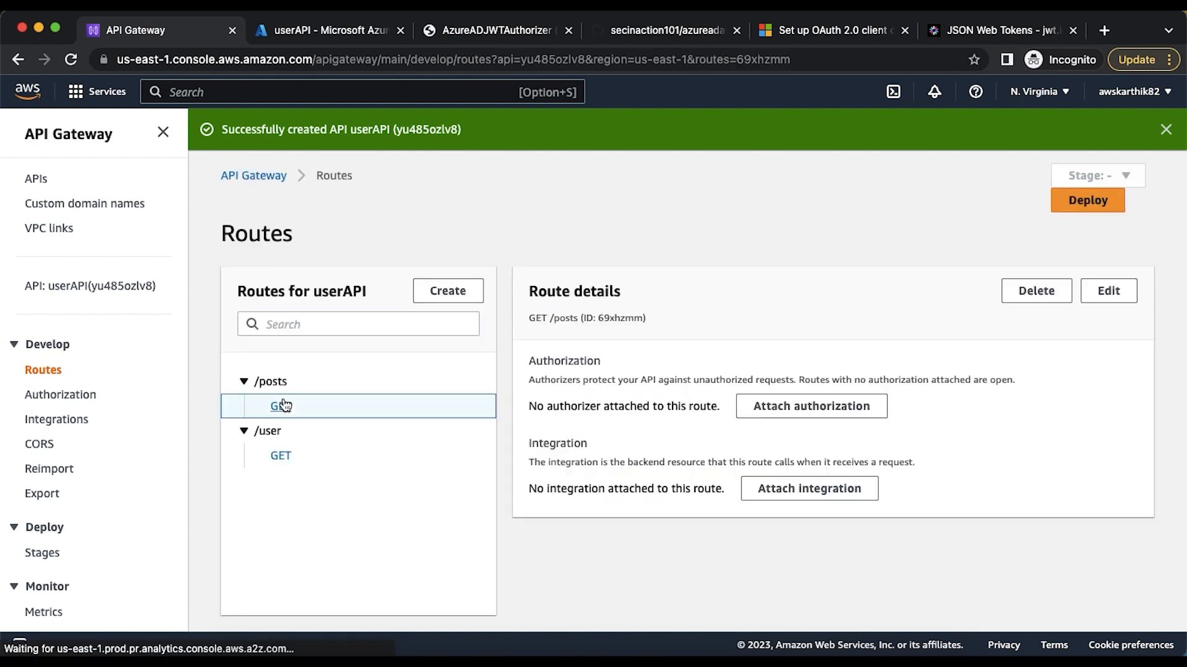
{"action": "left_click", "coordinate": [281, 455]}
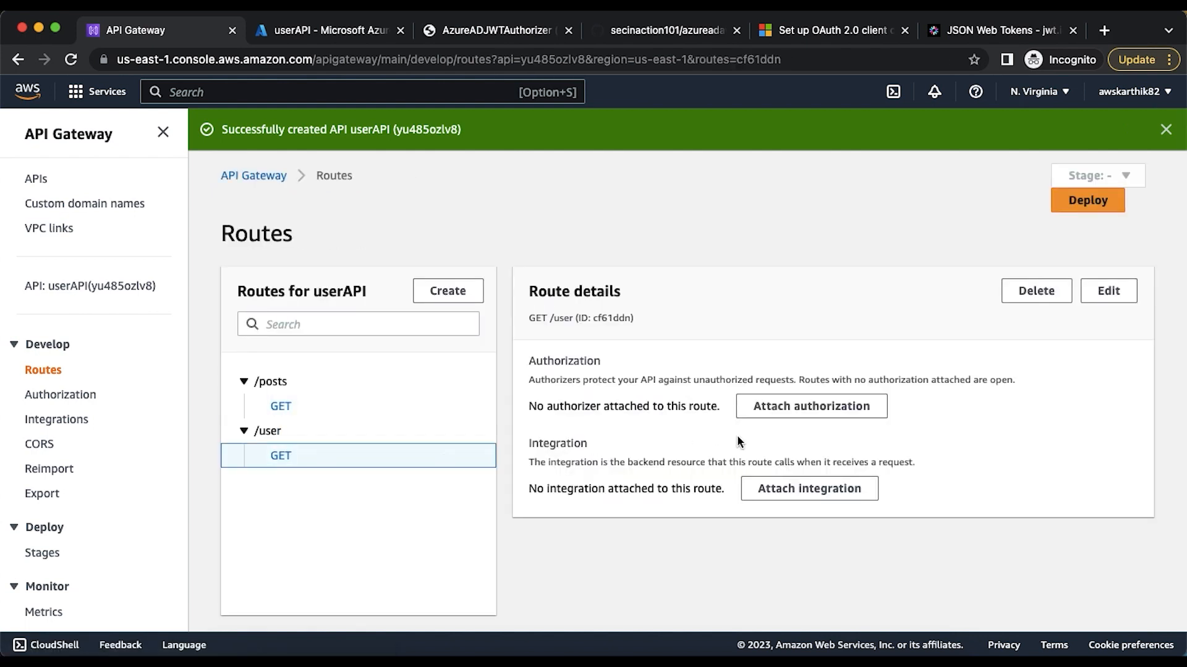
{"action": "left_click", "coordinate": [770, 493]}
{"action": "scroll", "coordinate": [573, 391], "scroll_direction": "down", "scroll_amount": 3}
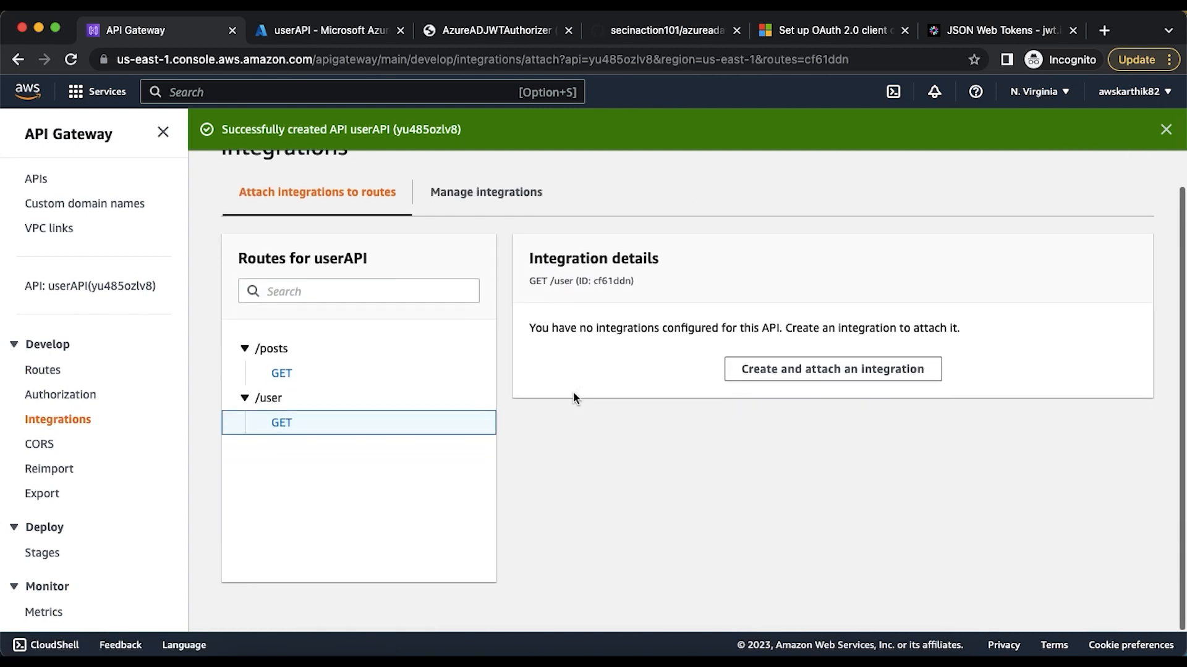
{"action": "left_click", "coordinate": [760, 370]}
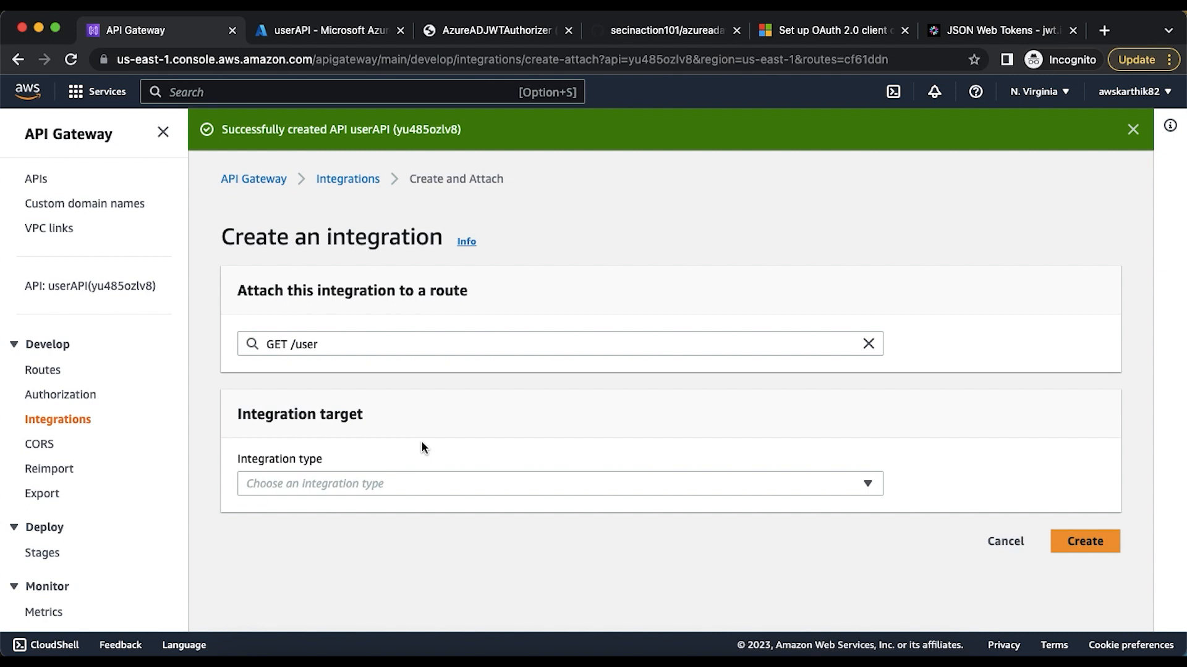
{"action": "left_click", "coordinate": [406, 484]}
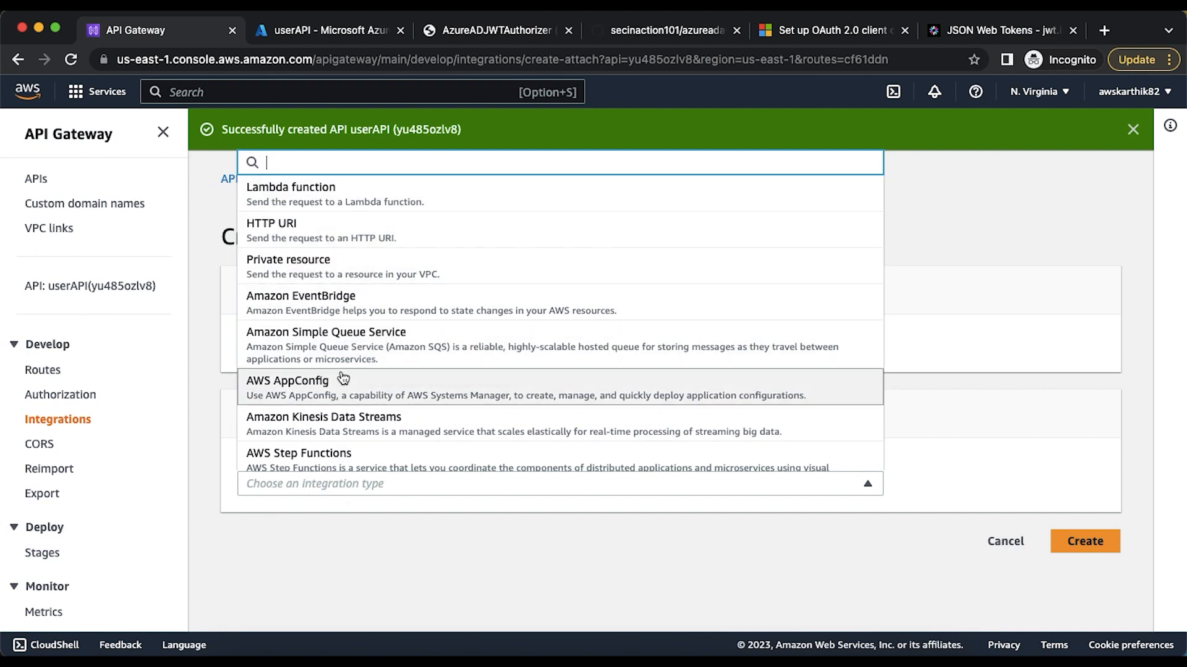
{"action": "scroll", "coordinate": [343, 377], "scroll_direction": "down", "scroll_amount": 1}
{"action": "scroll", "coordinate": [346, 380], "scroll_direction": "up", "scroll_amount": 1}
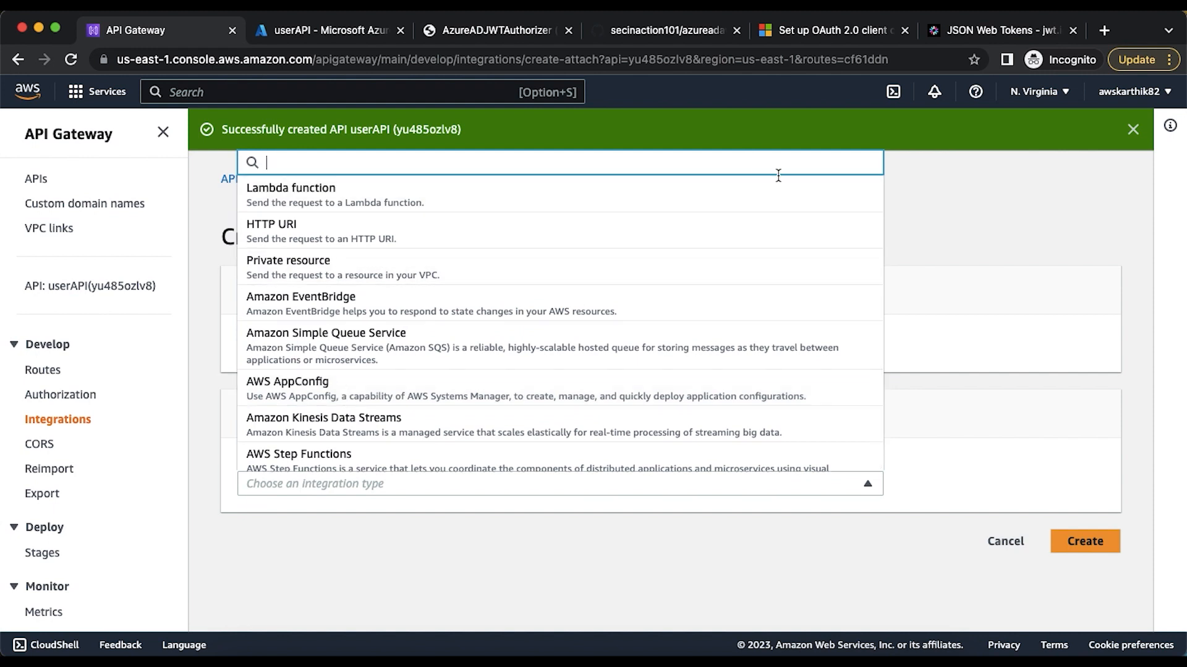
{"action": "left_click", "coordinate": [1003, 208]}
Search the web for "json test data" in a new tab, open JSONPlaceholder and review its available resources
{"action": "left_click", "coordinate": [1104, 30]}
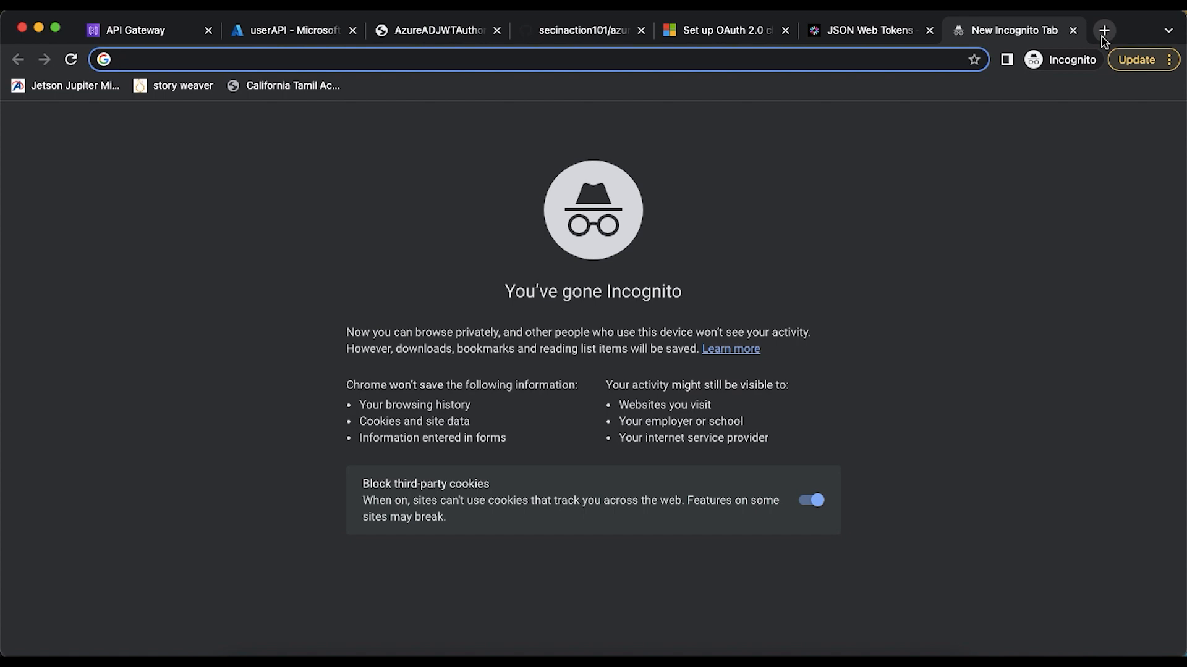
{"action": "type", "text": "json t"}
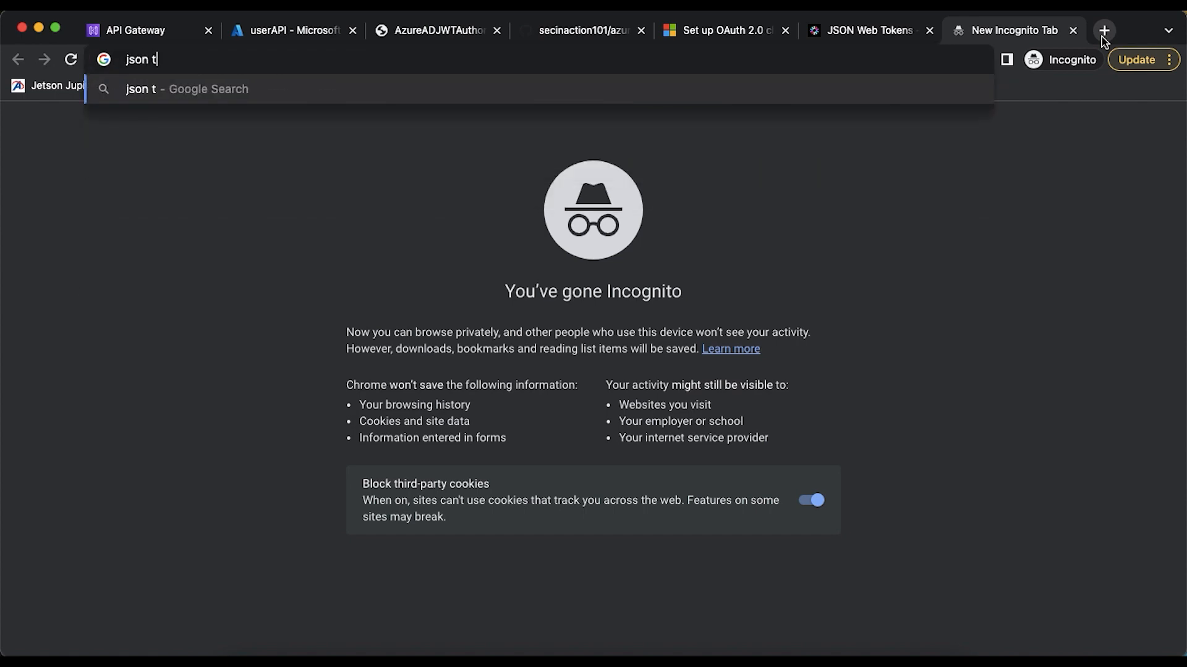
{"action": "type", "text": "est data"}
{"action": "key", "text": "Return"}
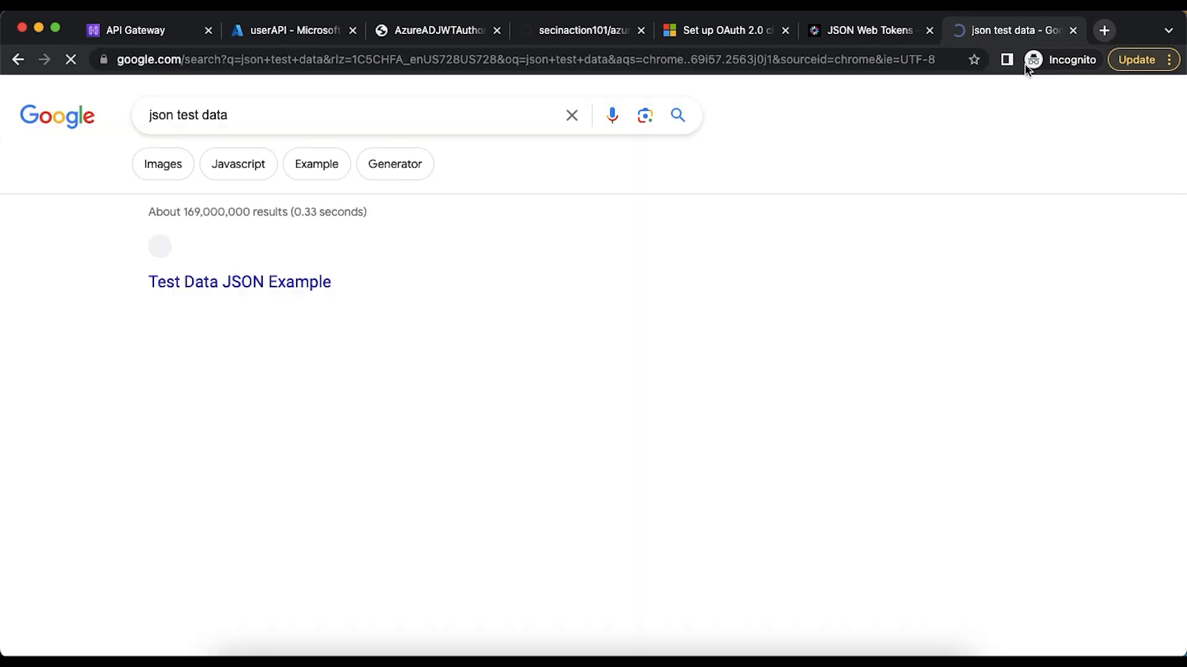
{"action": "scroll", "coordinate": [620, 291], "scroll_direction": "down", "scroll_amount": 3}
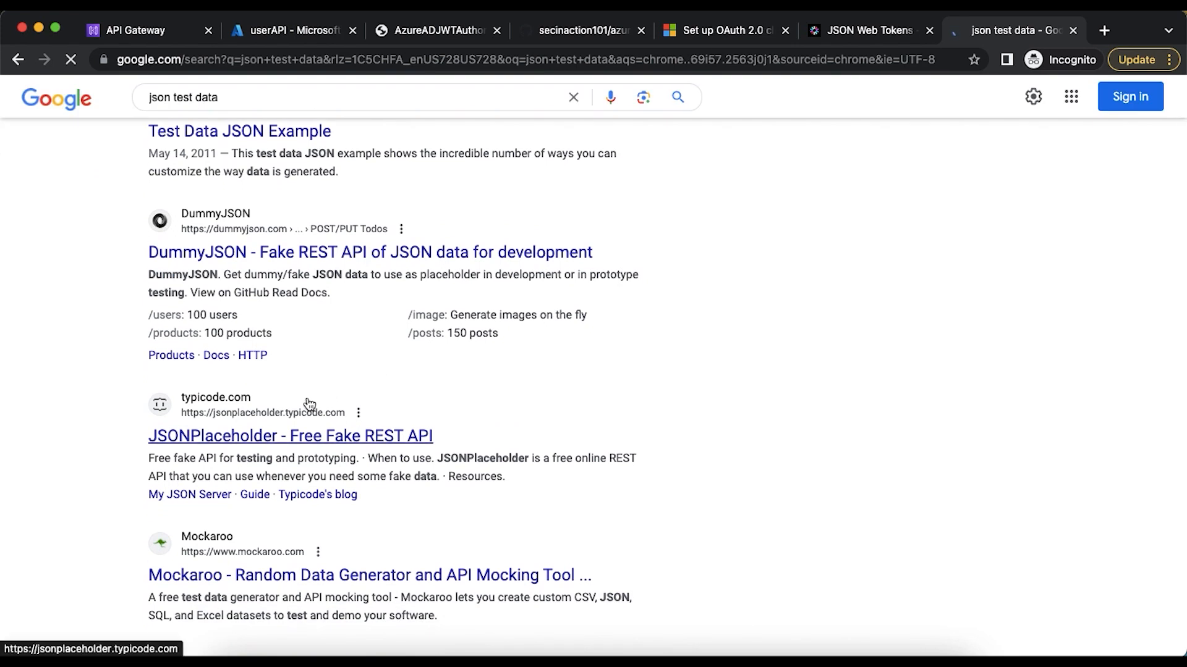
{"action": "left_click", "coordinate": [310, 435]}
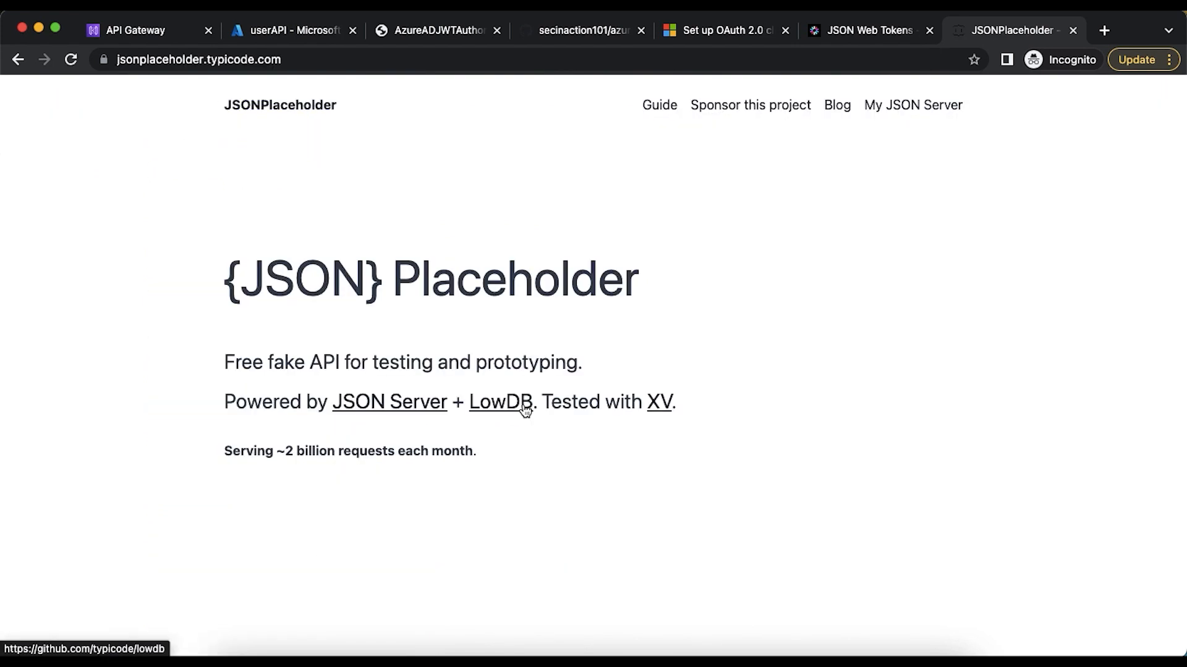
{"action": "scroll", "coordinate": [525, 409], "scroll_direction": "down", "scroll_amount": 15}
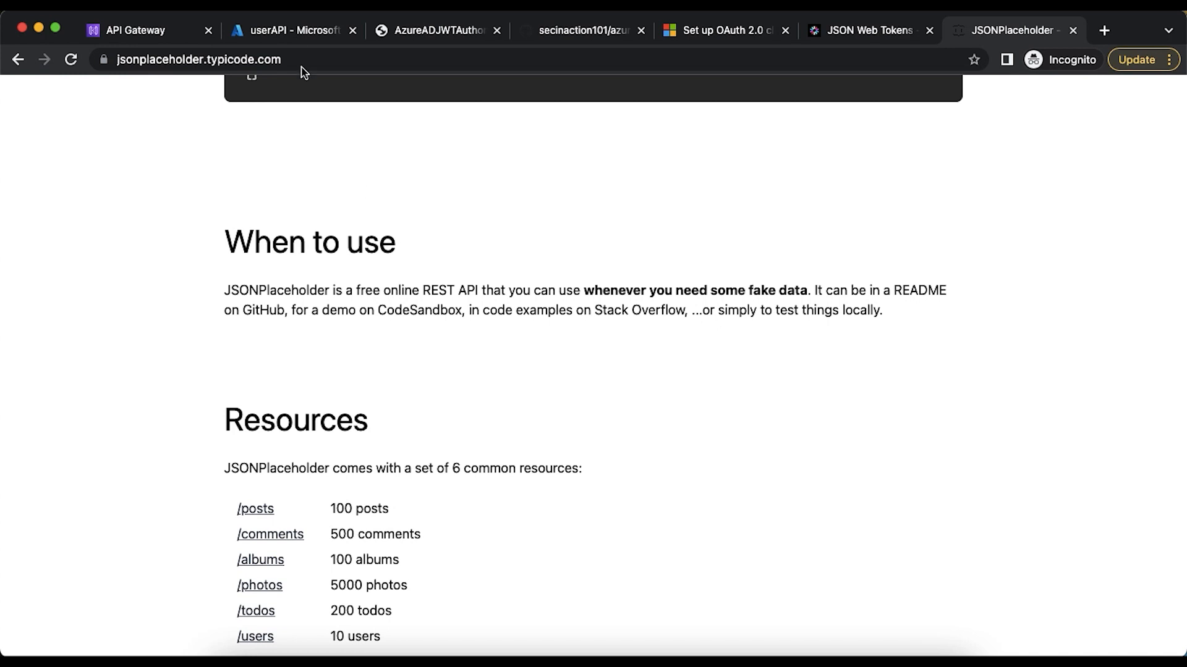
{"action": "left_click", "coordinate": [292, 34]}
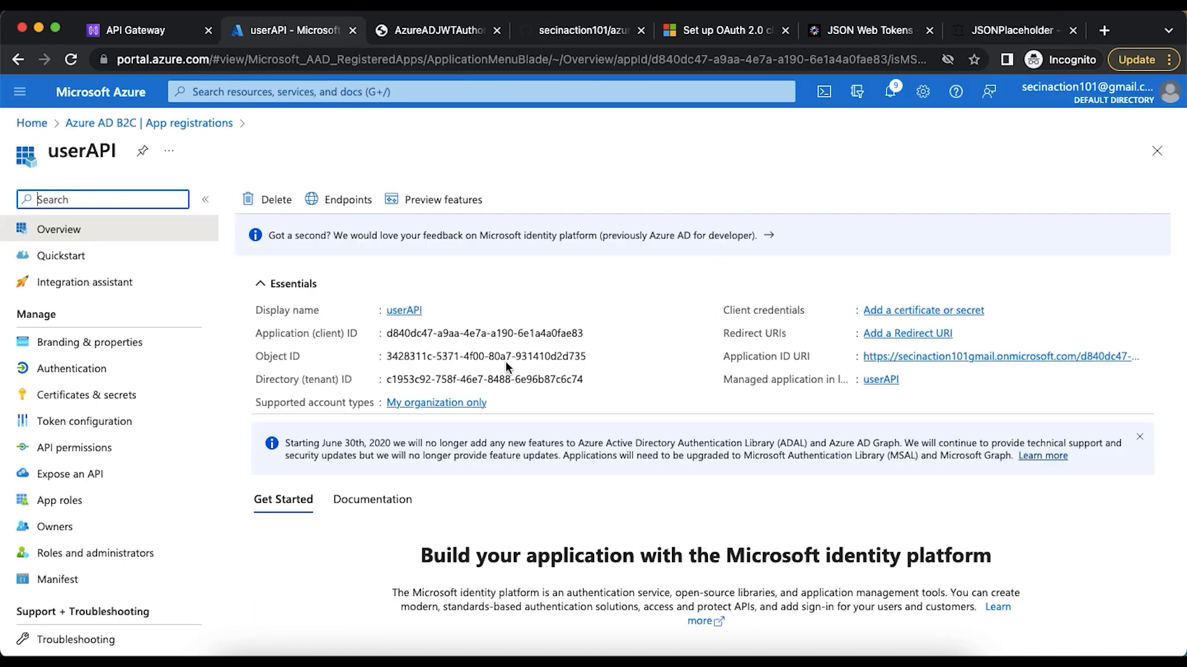
{"action": "left_click", "coordinate": [122, 37]}
{"action": "left_click", "coordinate": [428, 480]}
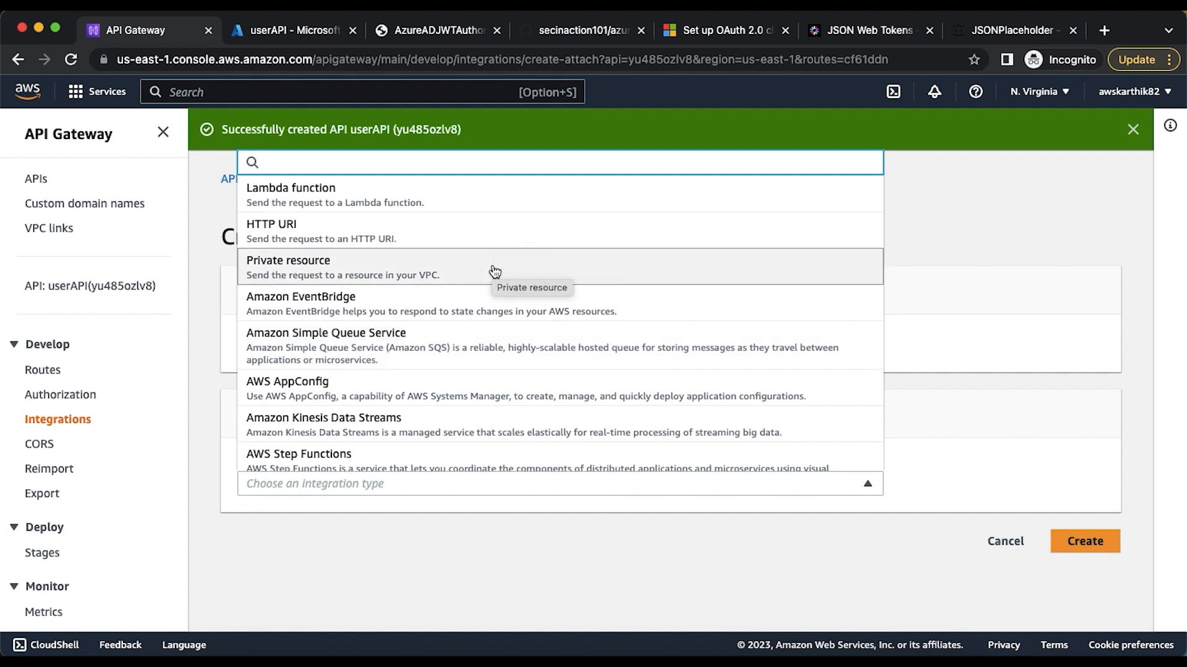
{"action": "left_click", "coordinate": [954, 265]}
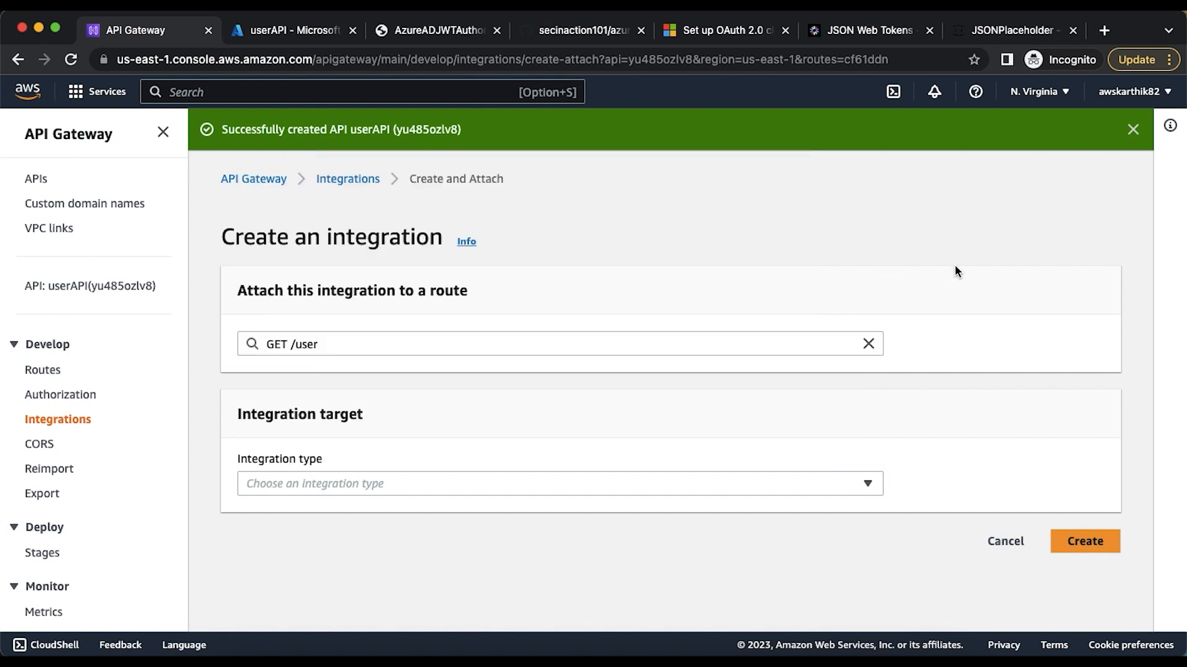
Switch to JSONPlaceholder, open its /users resource and copy the resource's web address
{"action": "left_click", "coordinate": [1039, 40]}
{"action": "scroll", "coordinate": [583, 328], "scroll_direction": "down", "scroll_amount": 3}
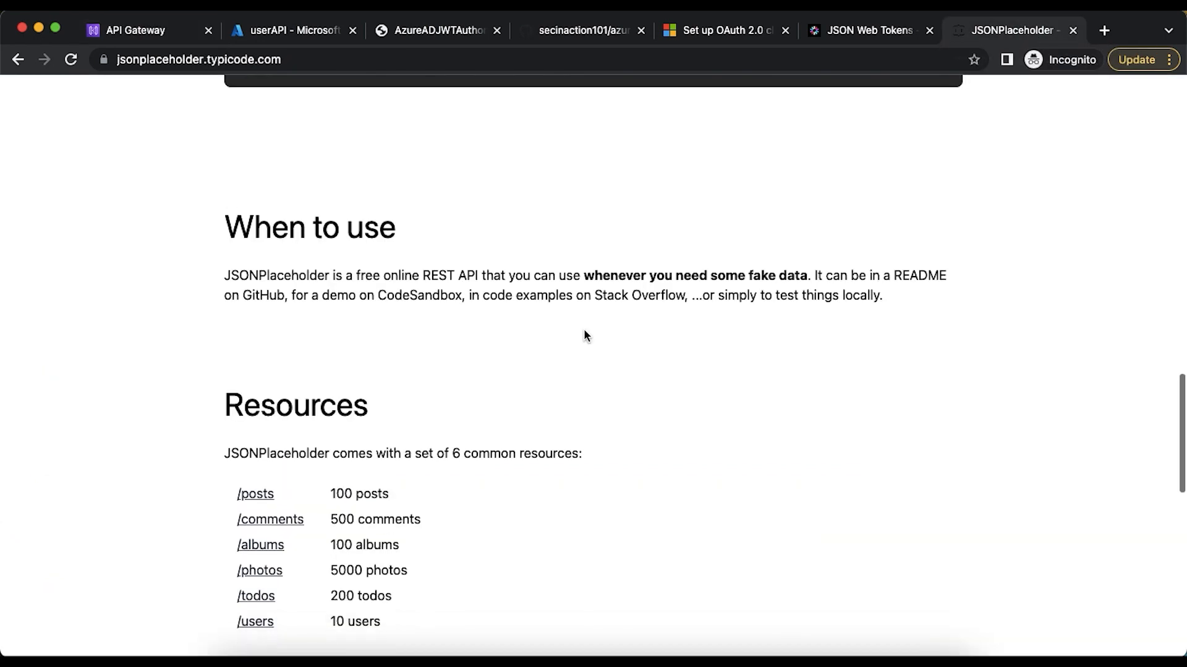
{"action": "left_click", "coordinate": [258, 551]}
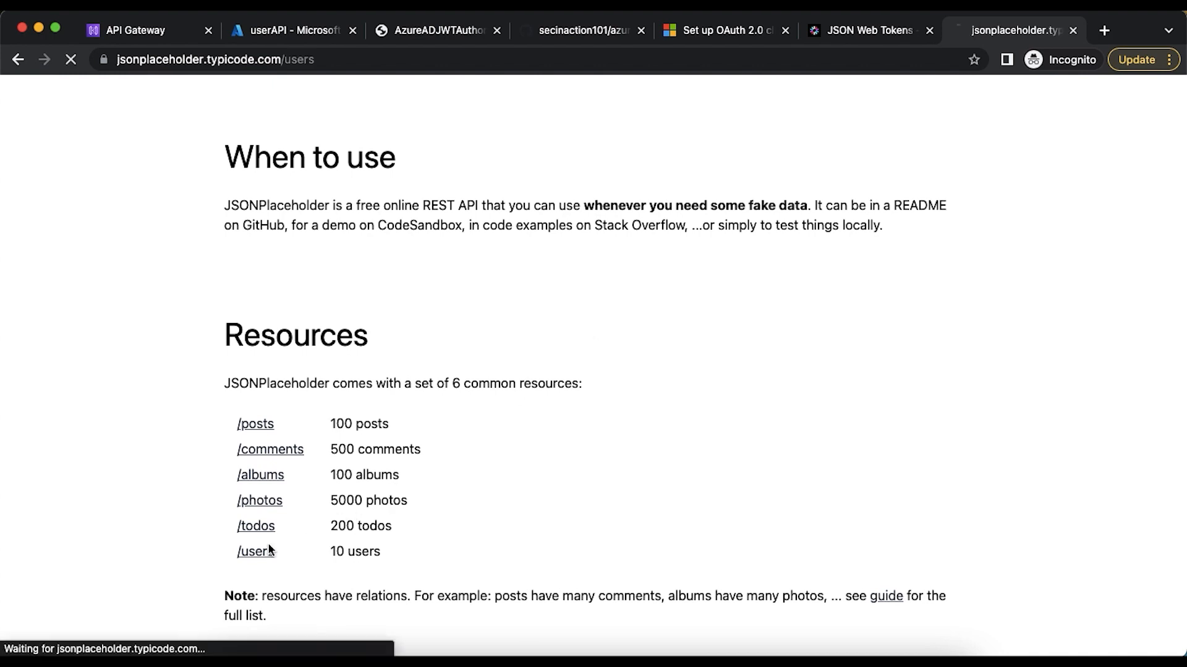
{"action": "left_click", "coordinate": [337, 55]}
{"action": "key", "text": "super+c"}
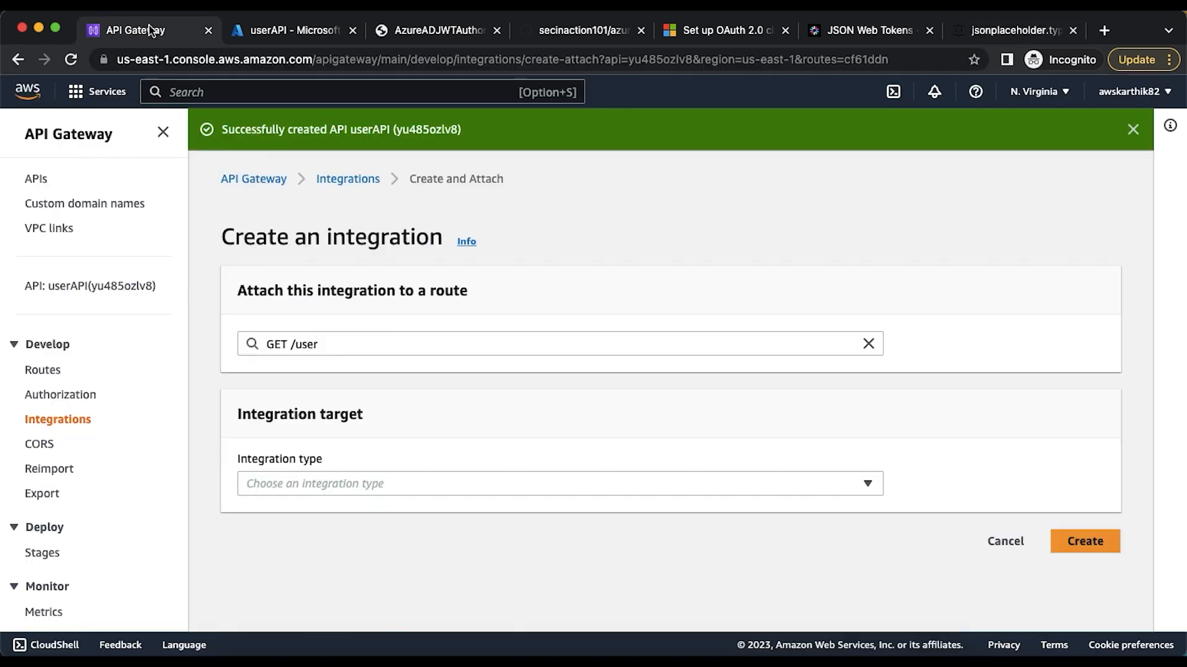
{"action": "left_click", "coordinate": [179, 30]}
{"action": "left_click", "coordinate": [310, 475]}
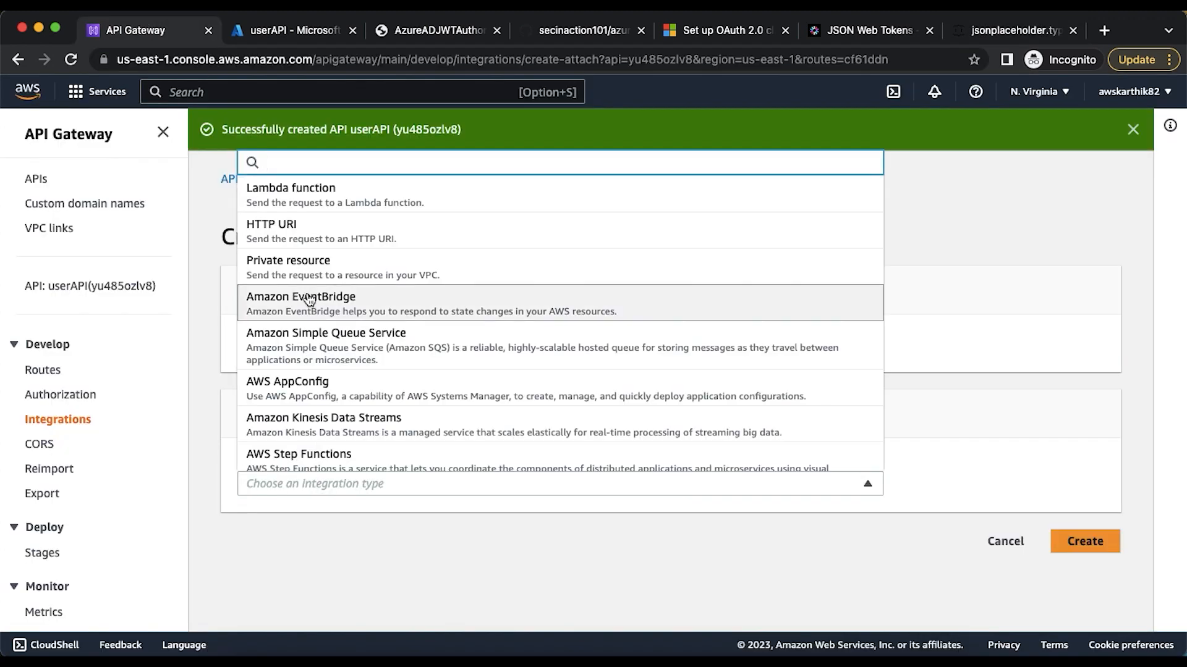
{"action": "left_click", "coordinate": [303, 238]}
{"action": "scroll", "coordinate": [358, 314], "scroll_direction": "down", "scroll_amount": 4}
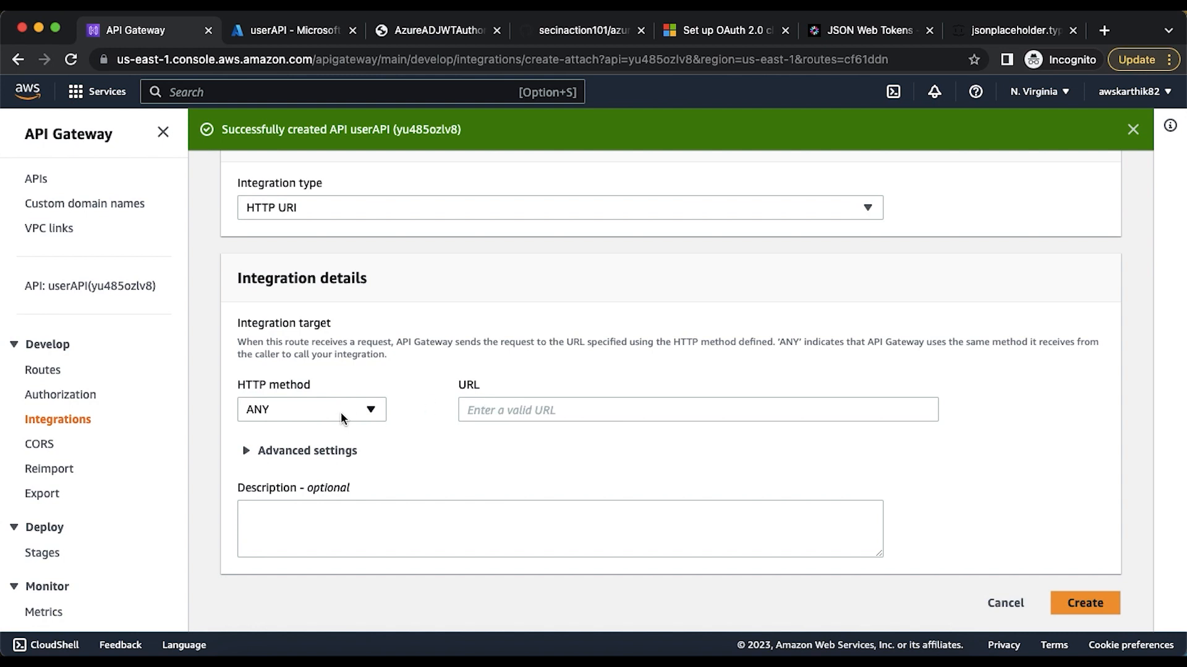
{"action": "left_click", "coordinate": [485, 409]}
{"action": "key", "text": "super+v"}
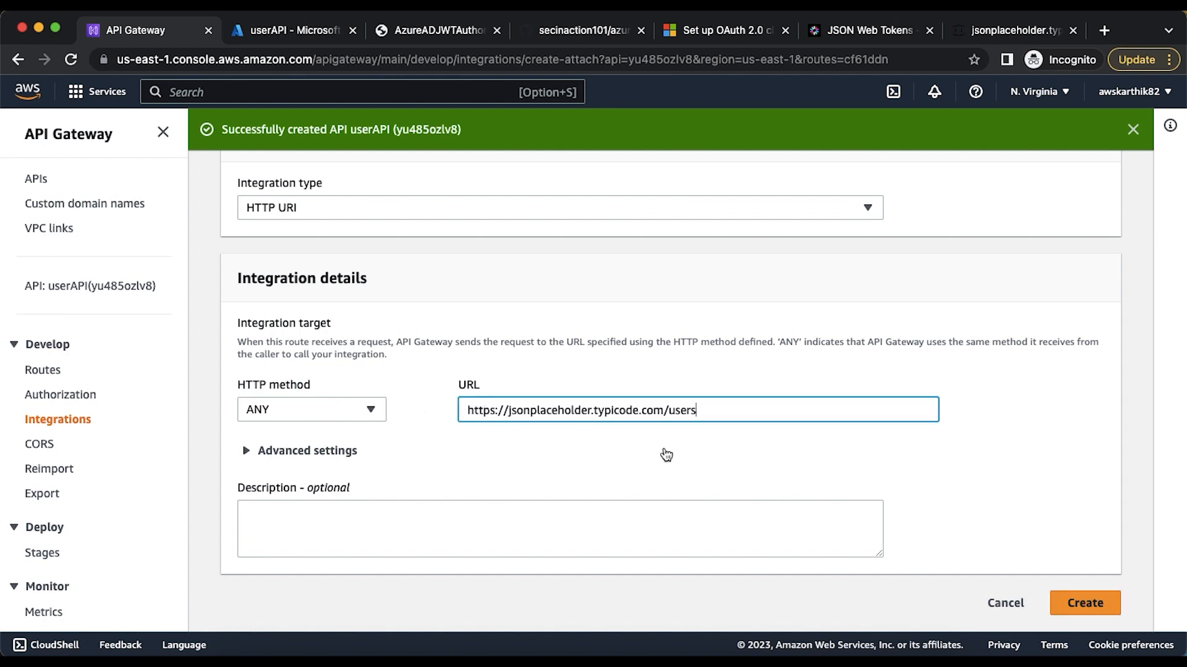
{"action": "left_click", "coordinate": [1078, 602]}
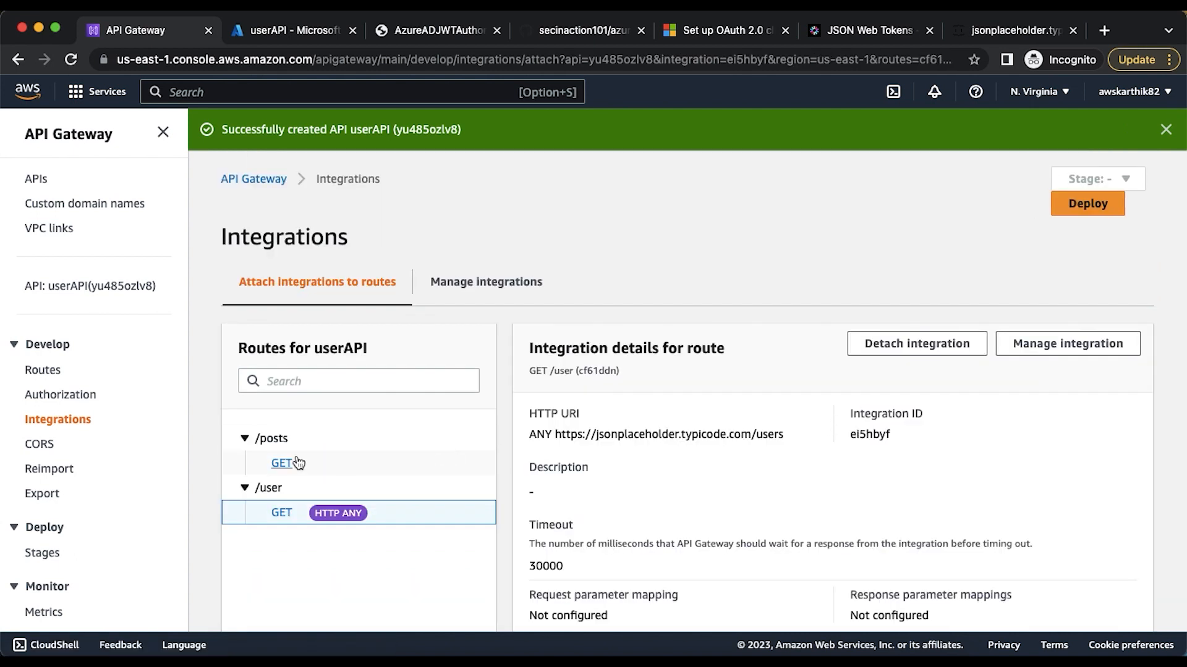
Start creating an integration attached to the GET /posts route, with HTTP URI as its integration type
{"action": "left_click", "coordinate": [283, 464]}
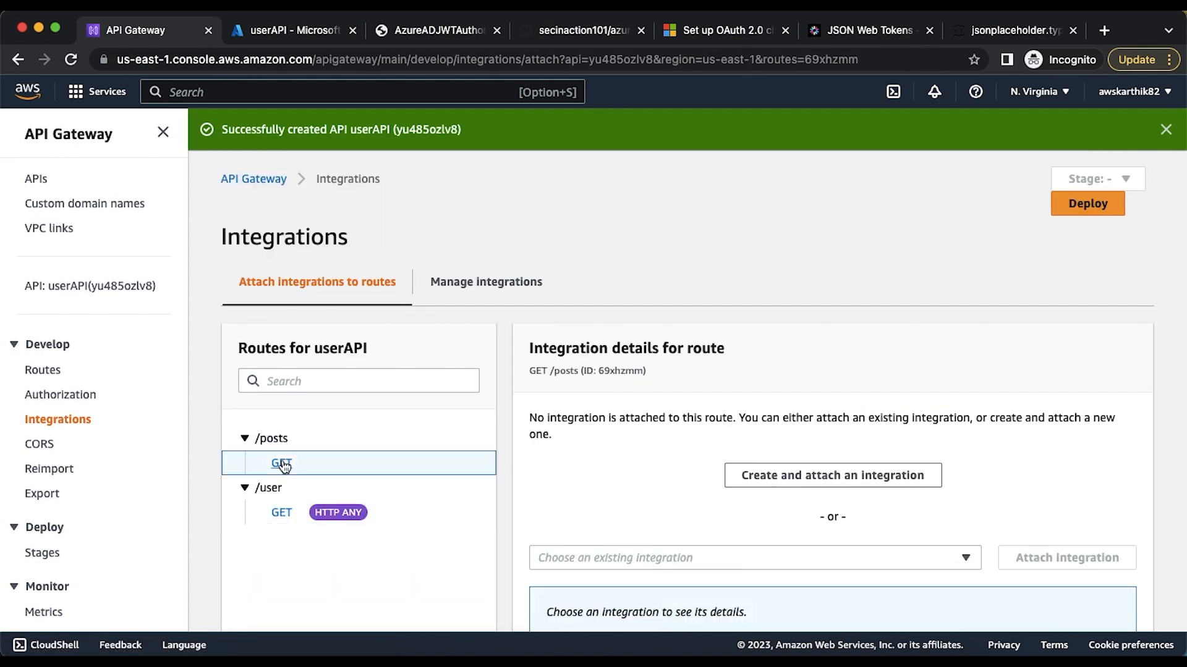
{"action": "left_click", "coordinate": [787, 480]}
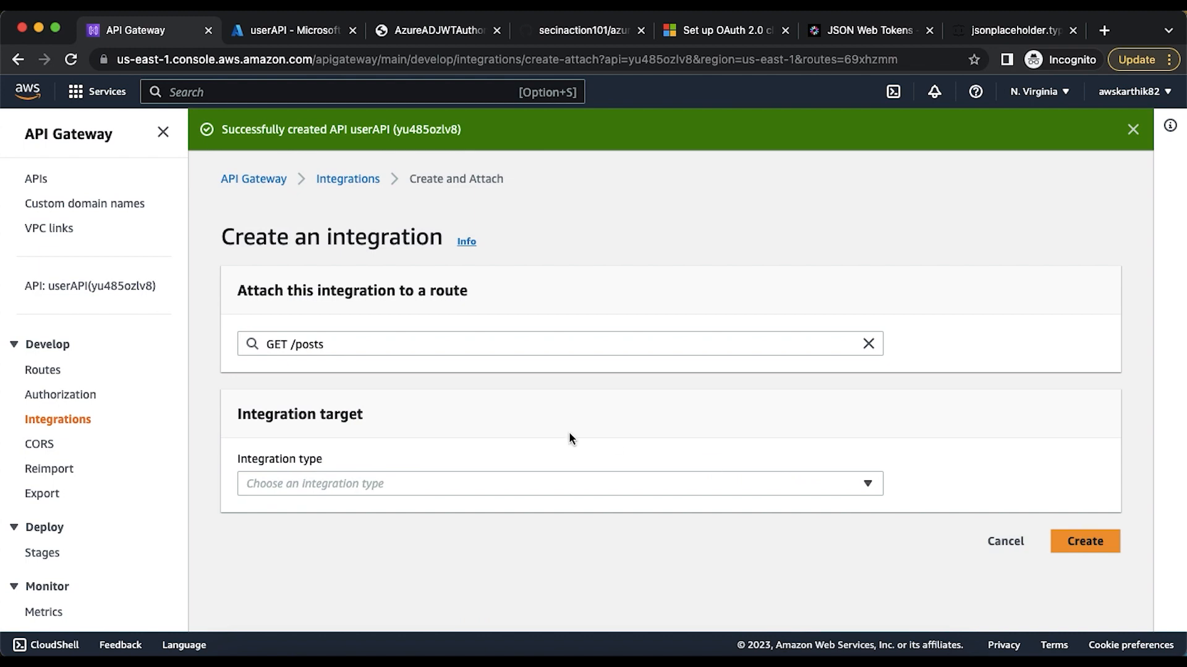
{"action": "left_click", "coordinate": [323, 484]}
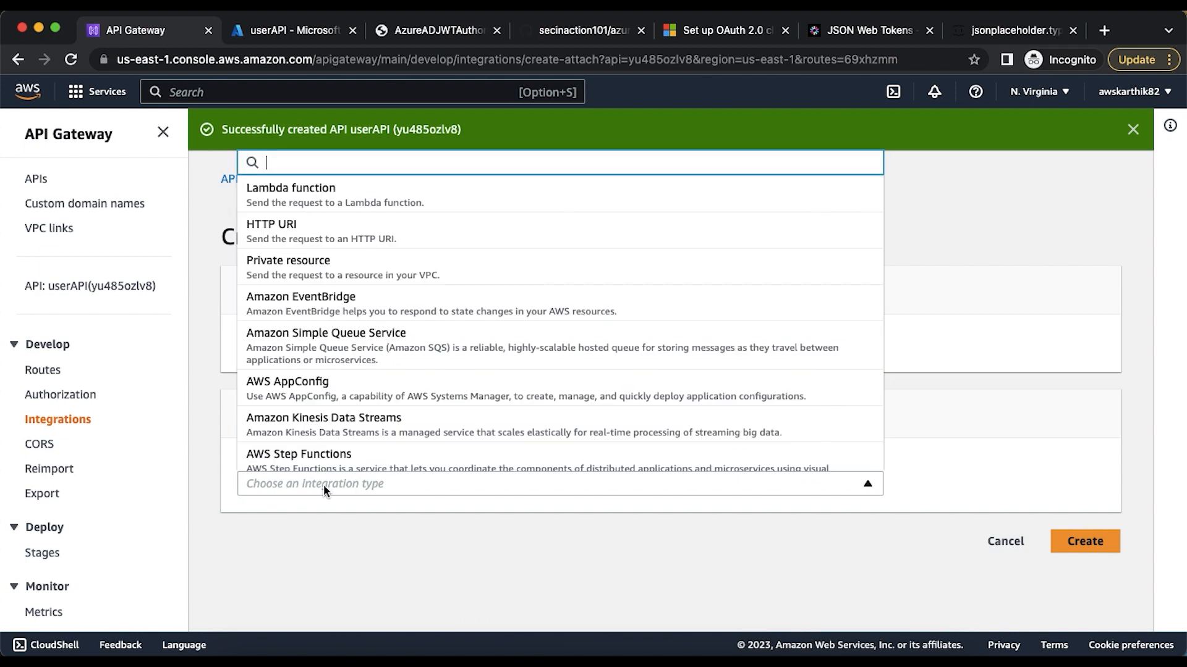
{"action": "left_click", "coordinate": [324, 231]}
Open the /posts resource on JSONPlaceholder and copy its web address
{"action": "left_click", "coordinate": [1004, 31]}
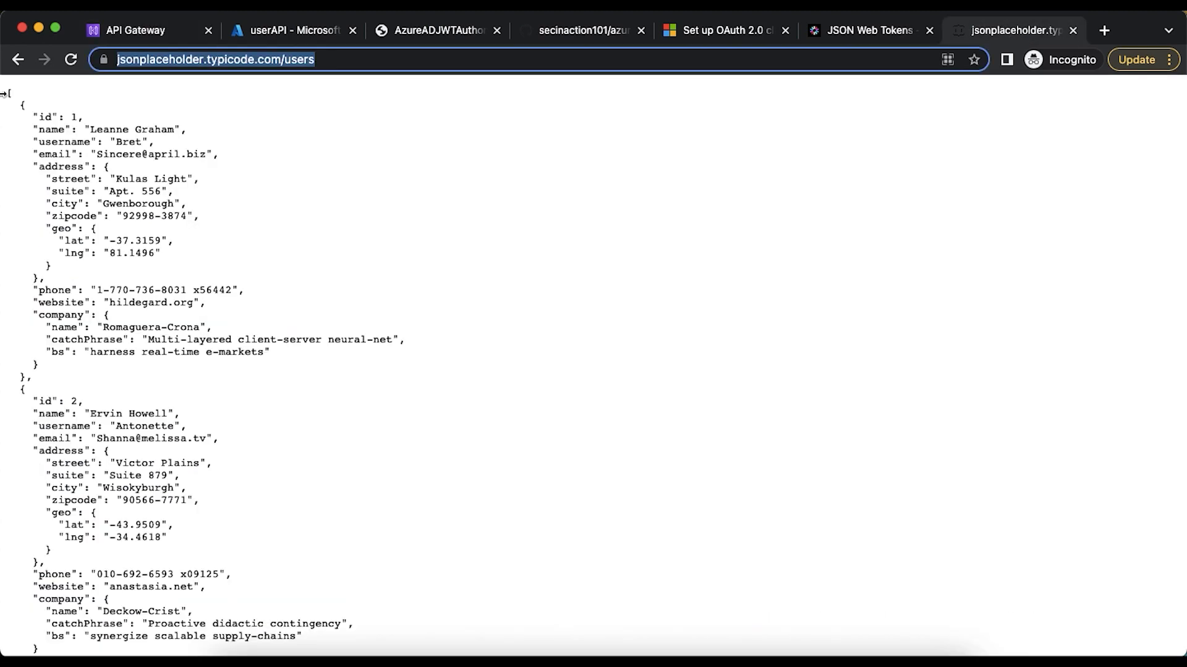
{"action": "left_click", "coordinate": [14, 60]}
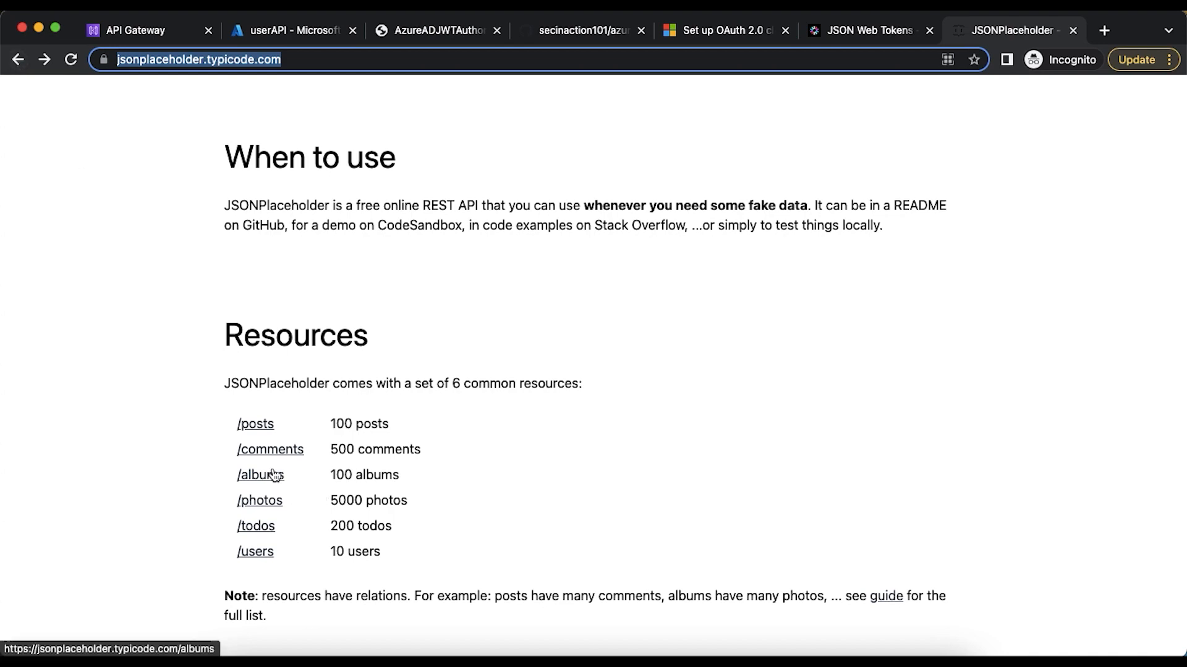
{"action": "left_click", "coordinate": [255, 424]}
{"action": "left_click", "coordinate": [326, 65]}
{"action": "key", "text": "super+c"}
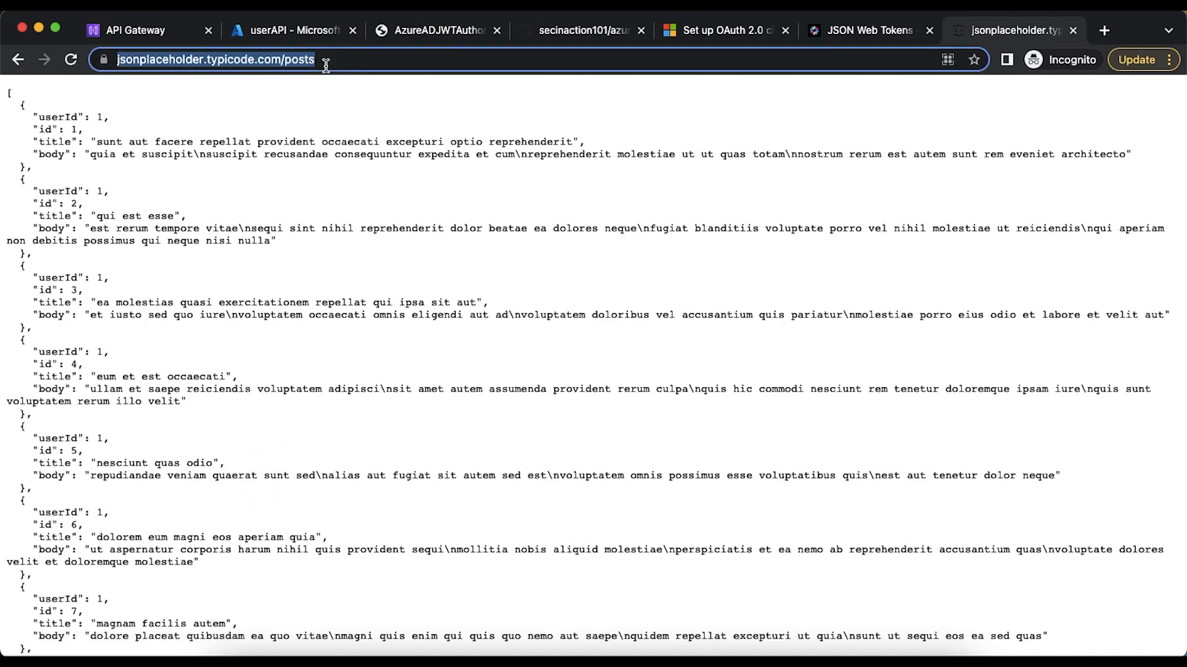
{"action": "left_click", "coordinate": [162, 32]}
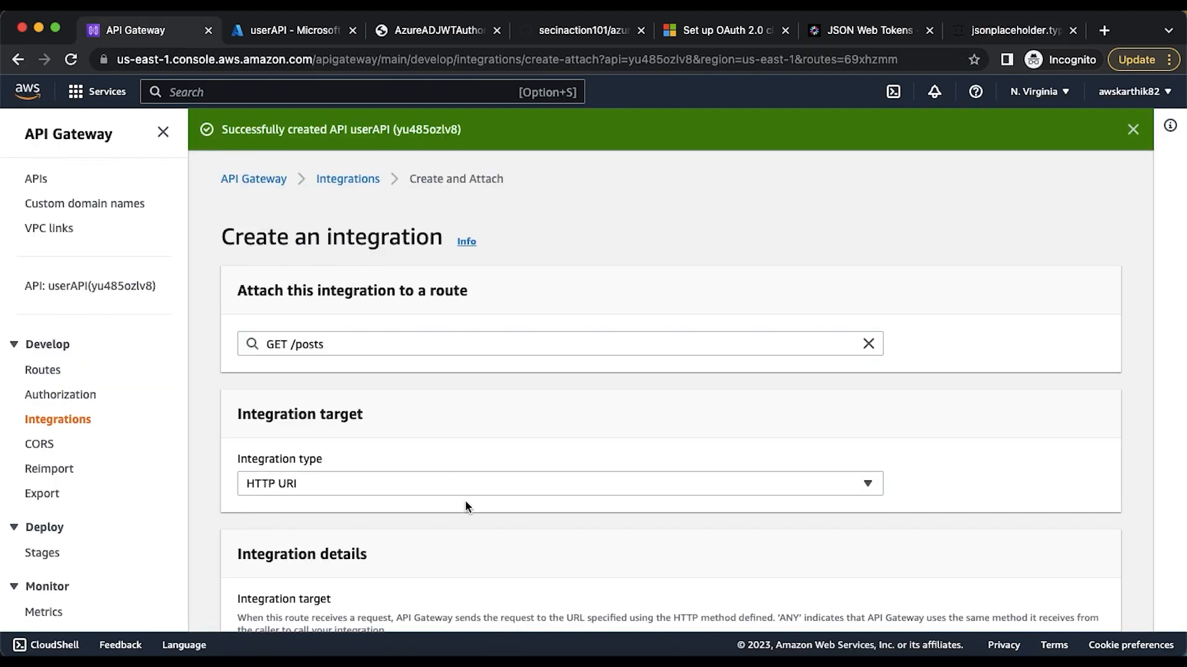
{"action": "scroll", "coordinate": [465, 499], "scroll_direction": "down", "scroll_amount": 4}
{"action": "scroll", "coordinate": [433, 470], "scroll_direction": "down", "scroll_amount": 1}
{"action": "left_click", "coordinate": [510, 410]}
{"action": "key", "text": "super+v"}
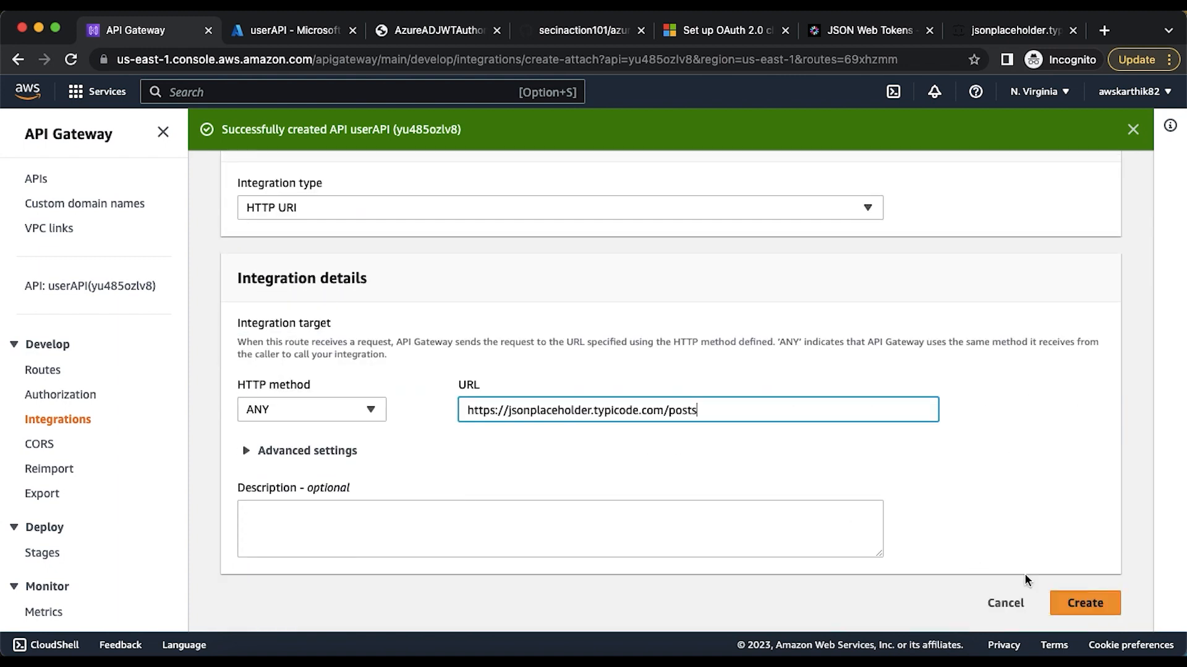
{"action": "left_click", "coordinate": [1098, 612]}
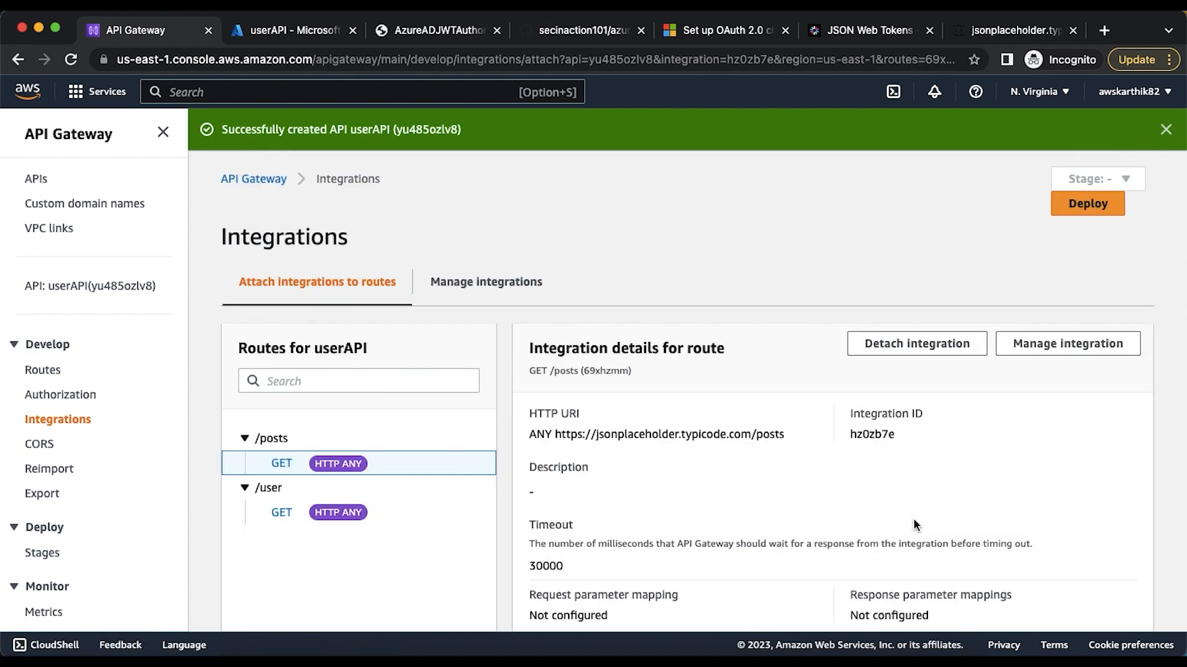
Dismiss the manual deployment and copy the invoke URL of the $default stage from userAPI's details
{"action": "left_click", "coordinate": [1065, 207]}
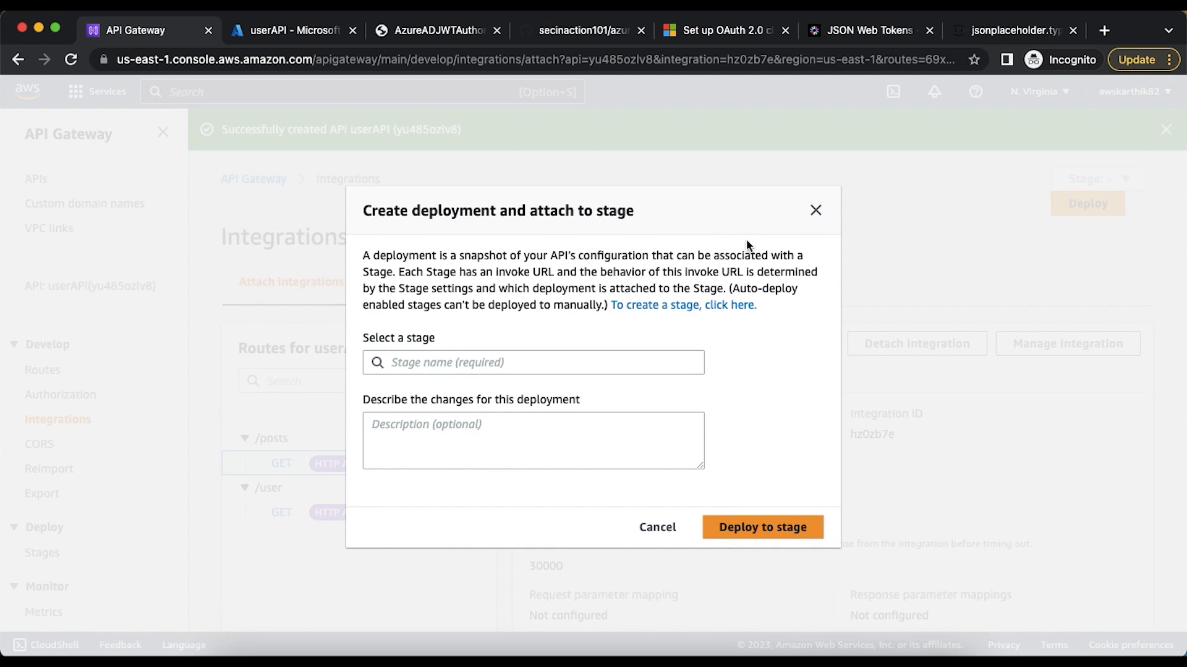
{"action": "left_click", "coordinate": [815, 210]}
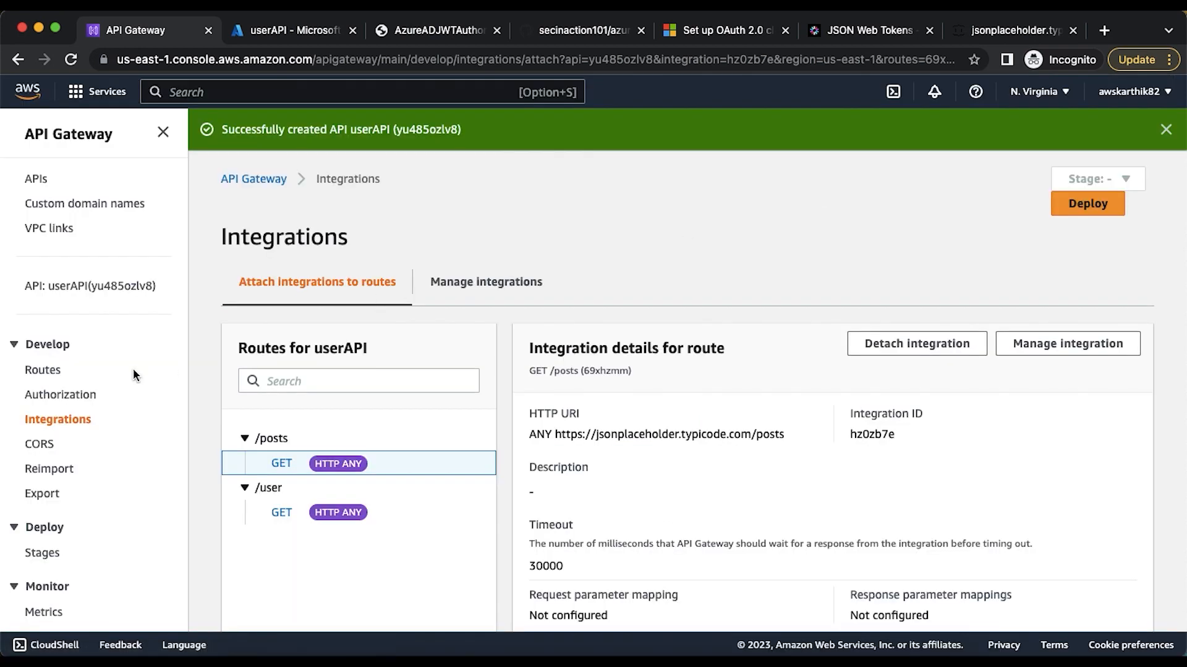
{"action": "left_click", "coordinate": [82, 288]}
{"action": "scroll", "coordinate": [437, 488], "scroll_direction": "down", "scroll_amount": 3}
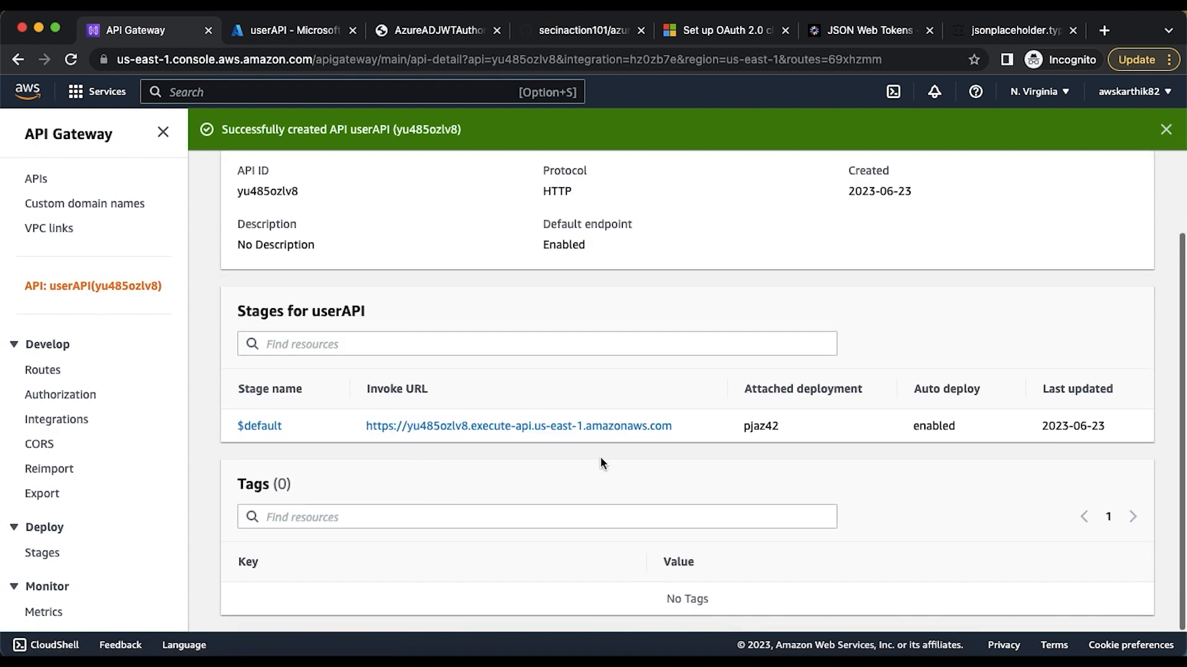
{"action": "right_click", "coordinate": [620, 430]}
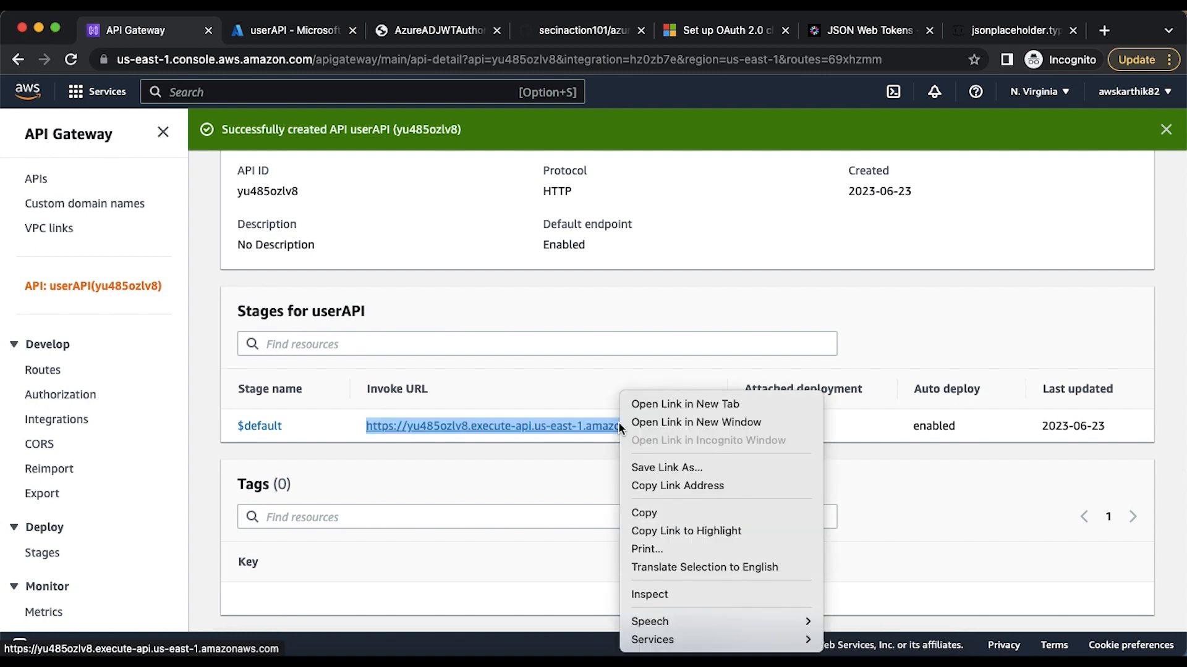
{"action": "left_click", "coordinate": [659, 512]}
{"action": "left_click", "coordinate": [681, 660]}
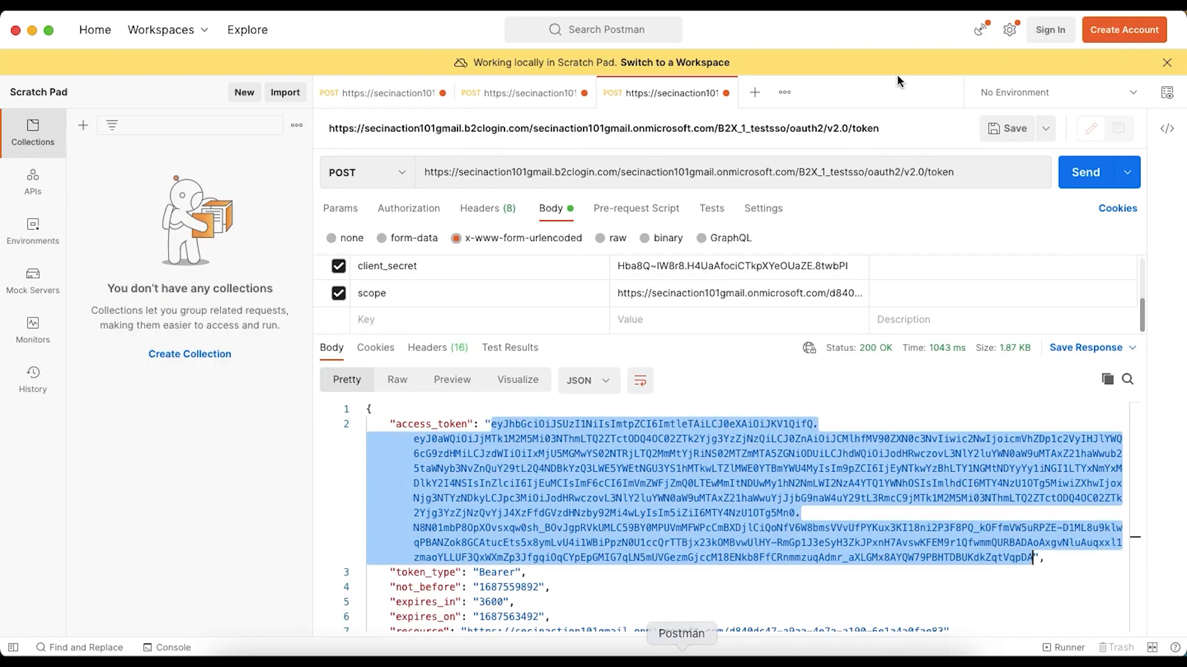
{"action": "left_click", "coordinate": [754, 92]}
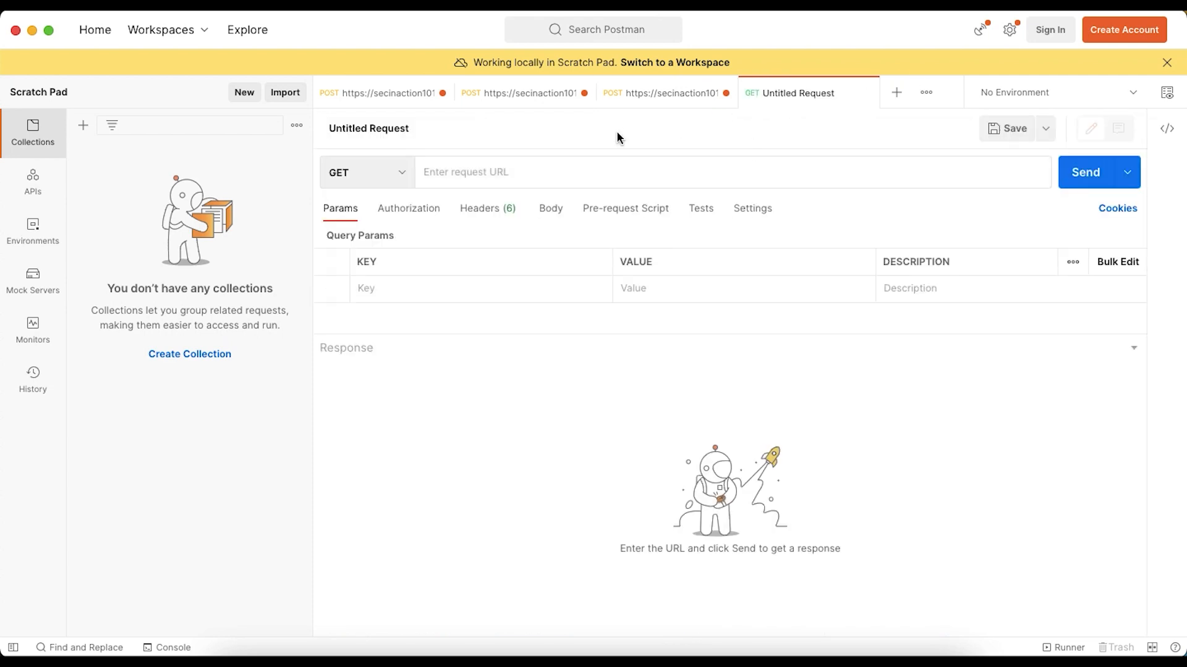
{"action": "left_click", "coordinate": [592, 170]}
{"action": "key", "text": "super+v"}
{"action": "type", "text": "/"}
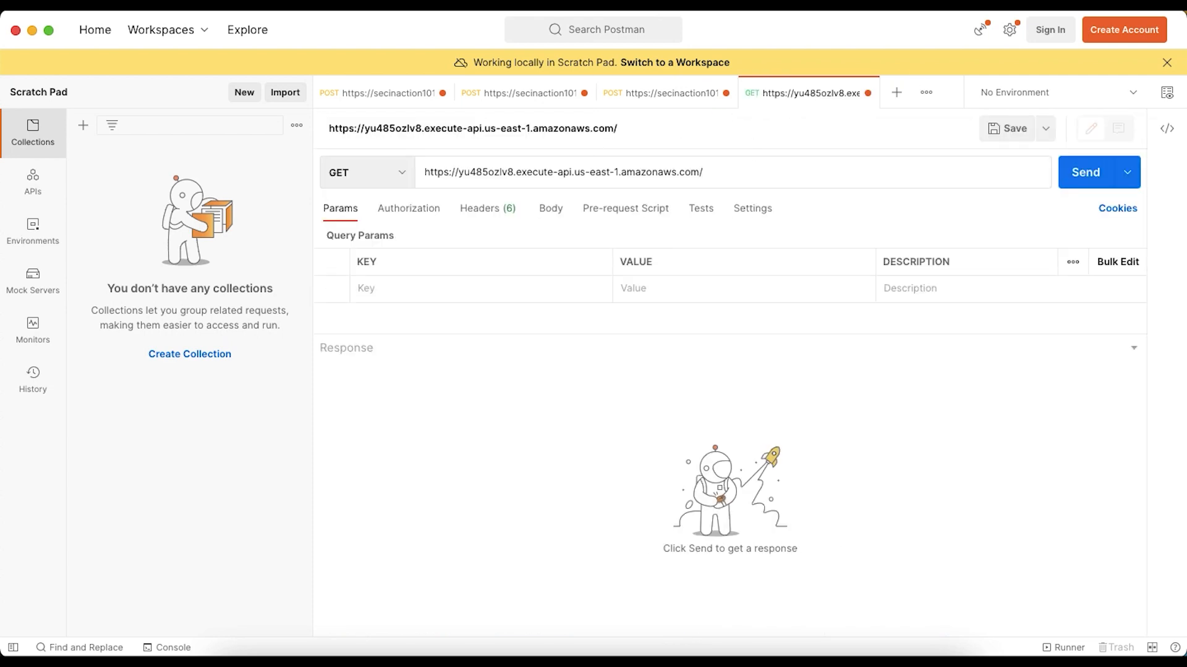
{"action": "type", "text": "user"}
{"action": "key", "text": "super+Tab"}
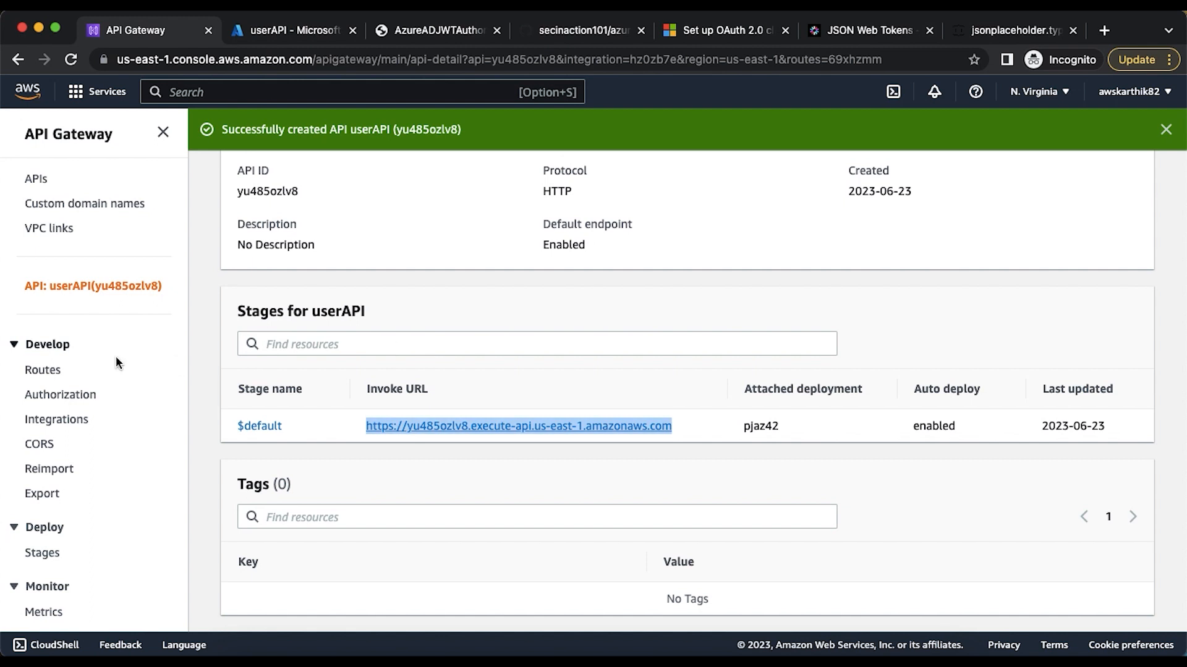
{"action": "left_click", "coordinate": [43, 370]}
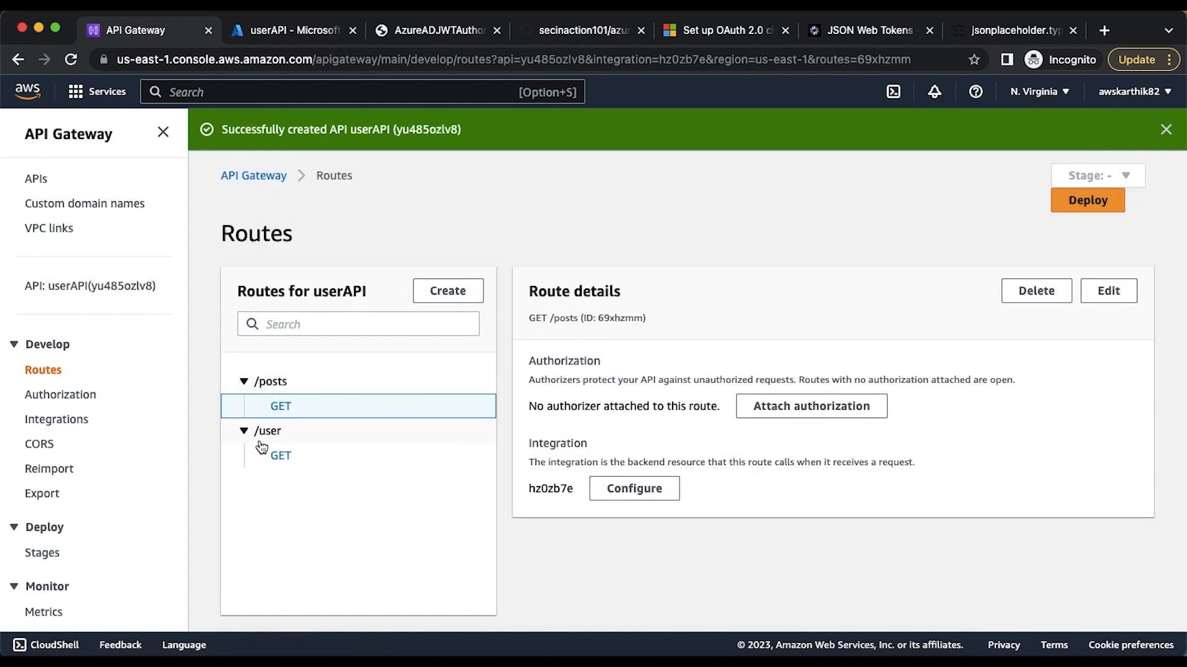
{"action": "key", "text": "super+Tab"}
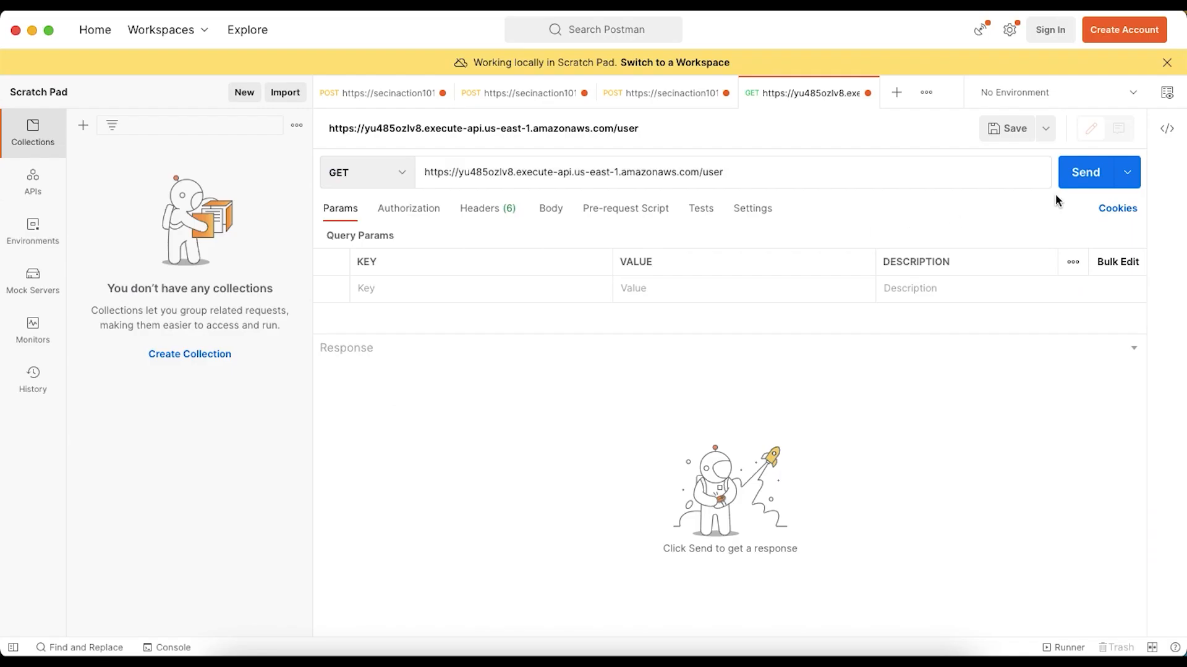
Send the GET request to /user and examine the JSON response body
{"action": "left_click", "coordinate": [1074, 182]}
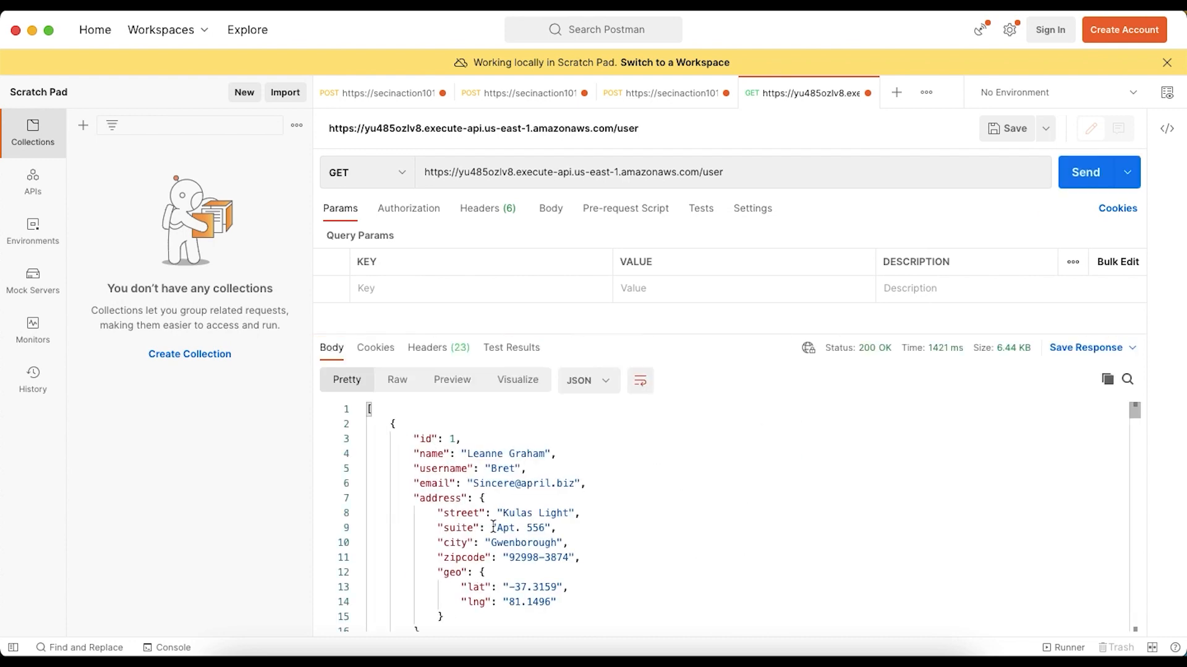
{"action": "scroll", "coordinate": [493, 527], "scroll_direction": "down", "scroll_amount": 20}
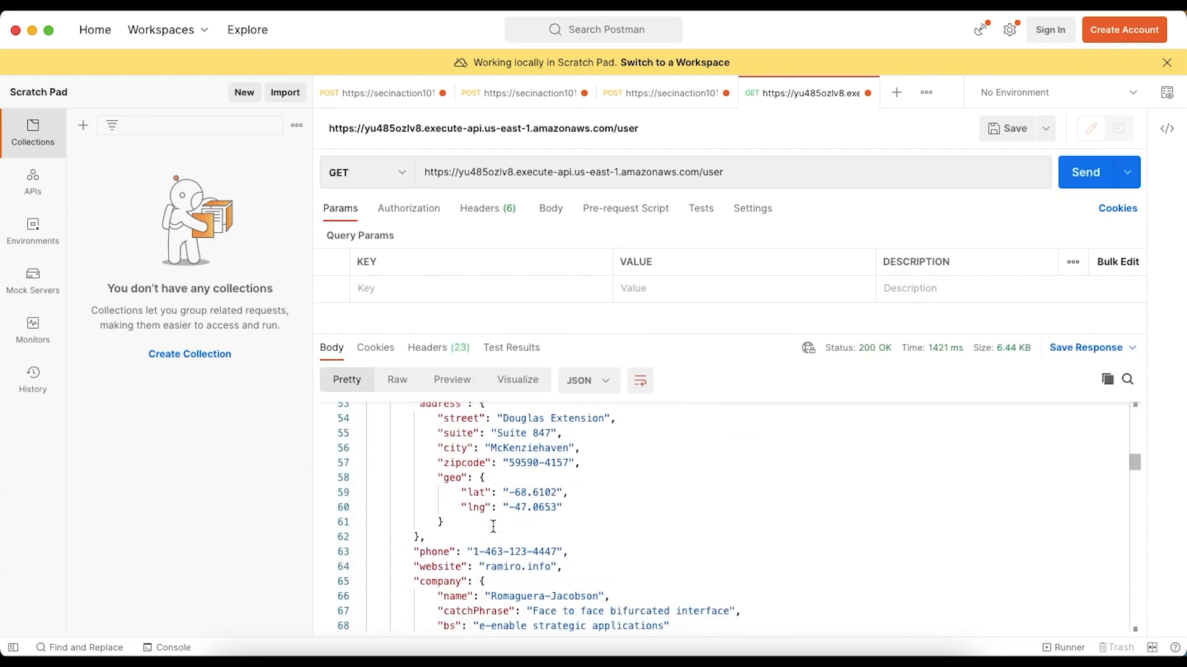
{"action": "scroll", "coordinate": [494, 527], "scroll_direction": "up", "scroll_amount": 7}
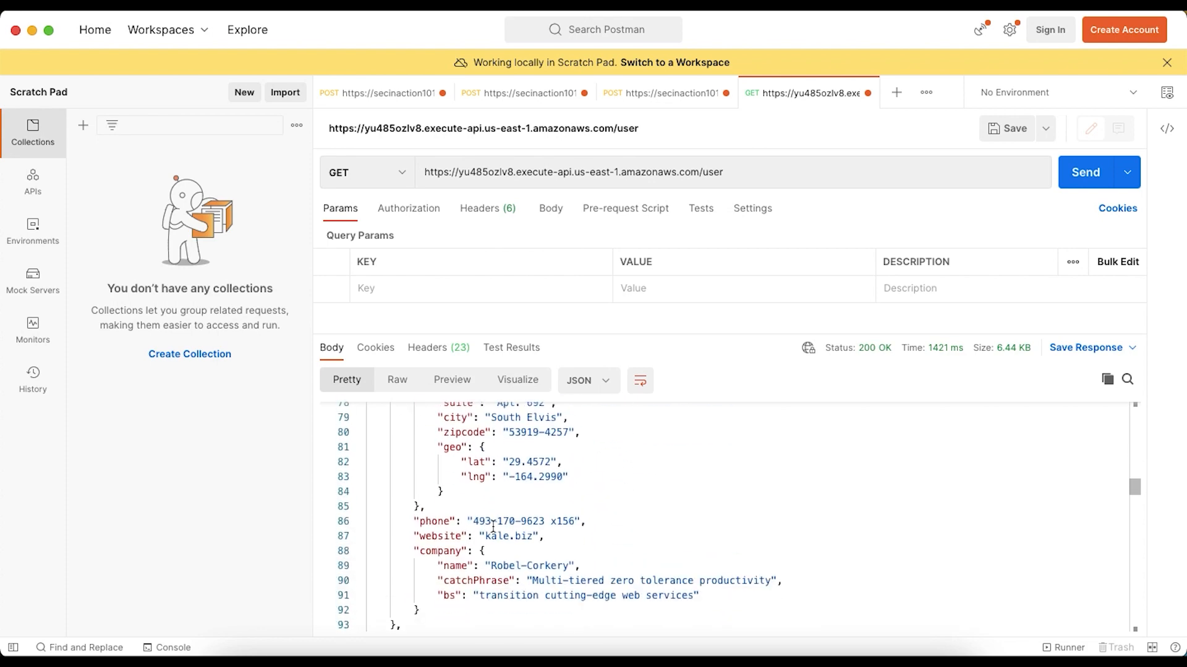
{"action": "scroll", "coordinate": [494, 526], "scroll_direction": "down", "scroll_amount": 6}
{"action": "scroll", "coordinate": [493, 526], "scroll_direction": "up", "scroll_amount": 3}
Change the request path to /posts and send the GET request
{"action": "double_click", "coordinate": [711, 173]}
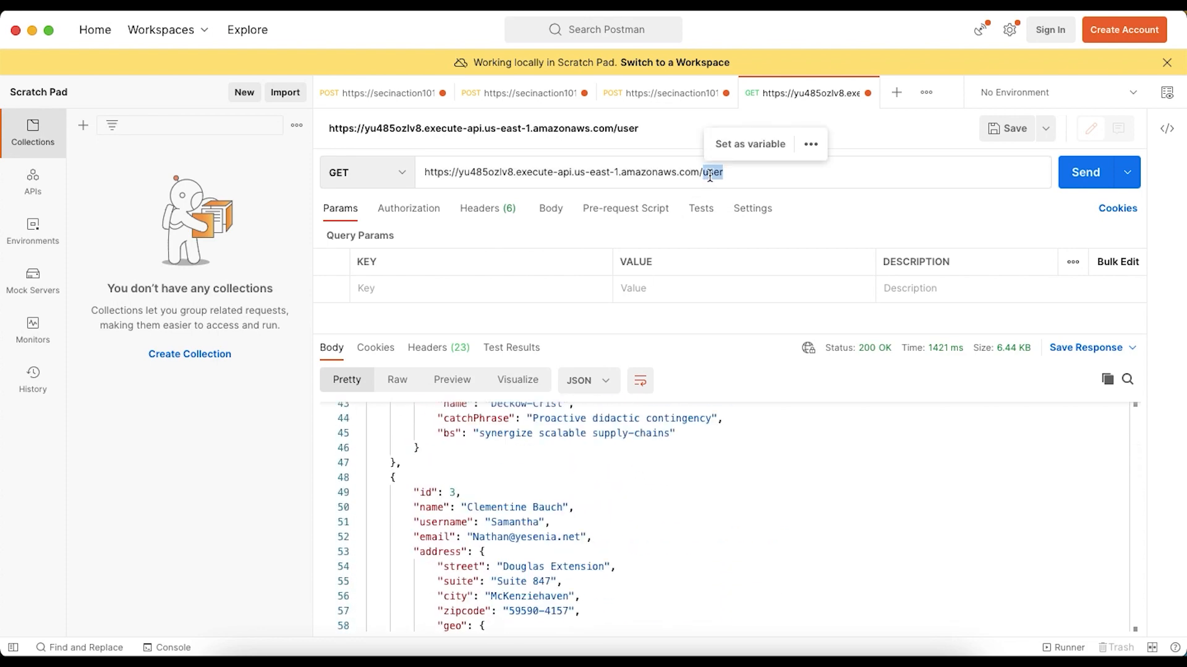
{"action": "type", "text": "posts"}
{"action": "left_click", "coordinate": [1074, 179]}
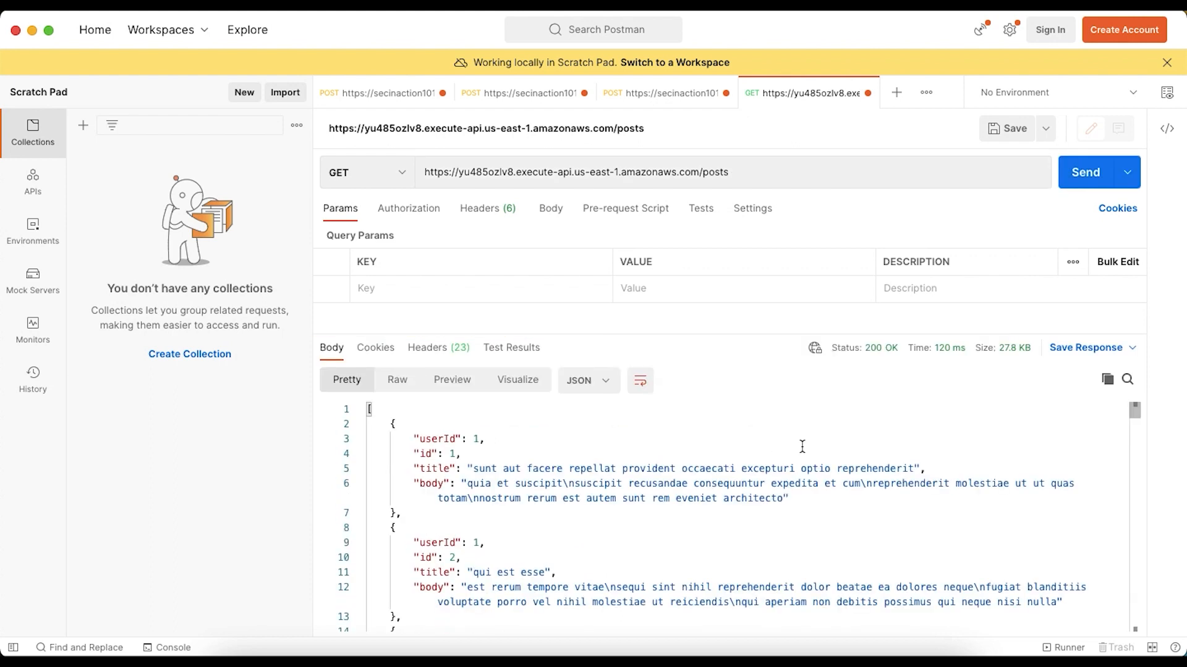
Test both routes again by sending the GET request to /user and once more to /posts
{"action": "double_click", "coordinate": [716, 179]}
{"action": "type", "text": "user"}
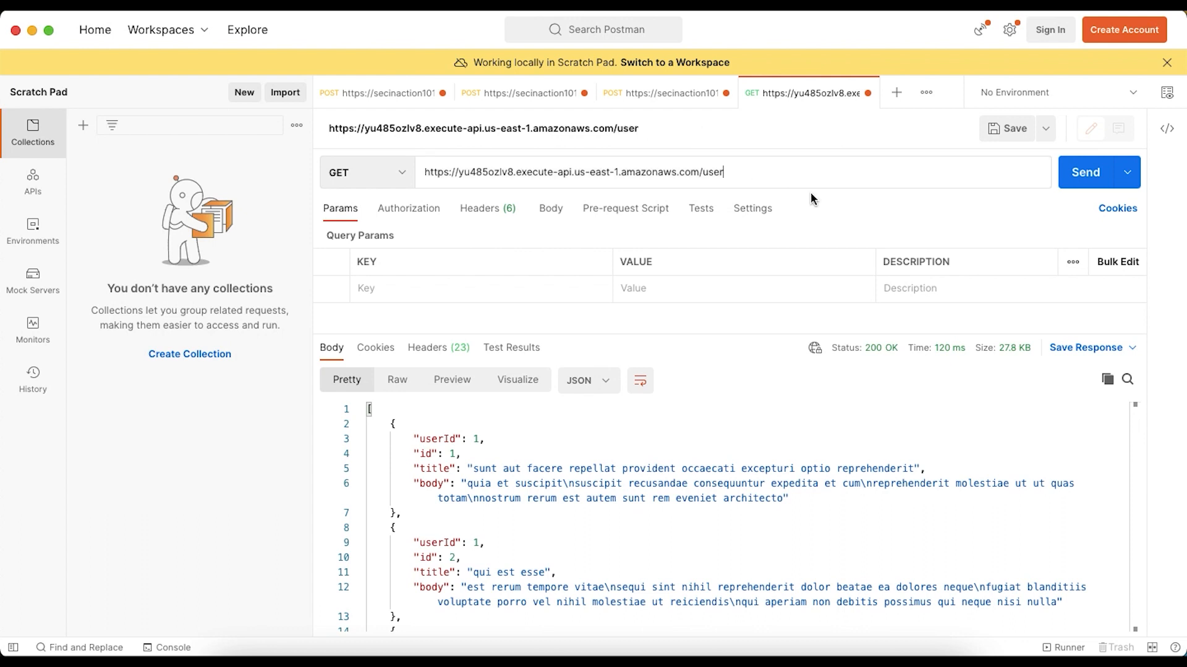
{"action": "left_click", "coordinate": [1072, 181]}
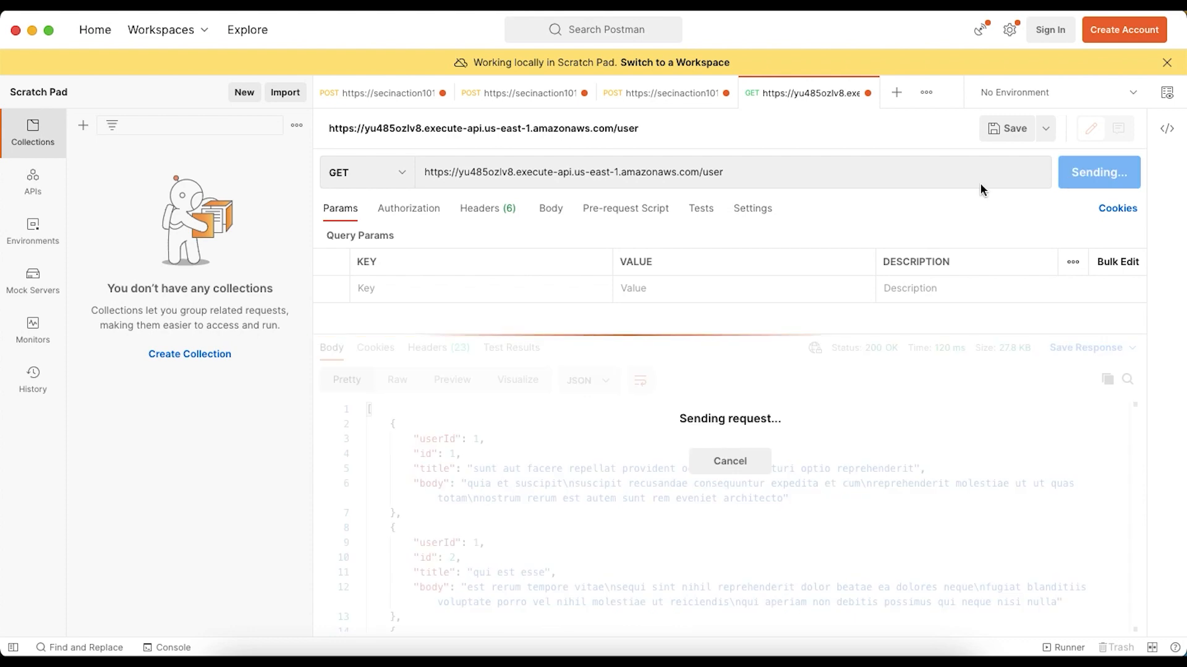
{"action": "double_click", "coordinate": [723, 177]}
{"action": "type", "text": "posts"}
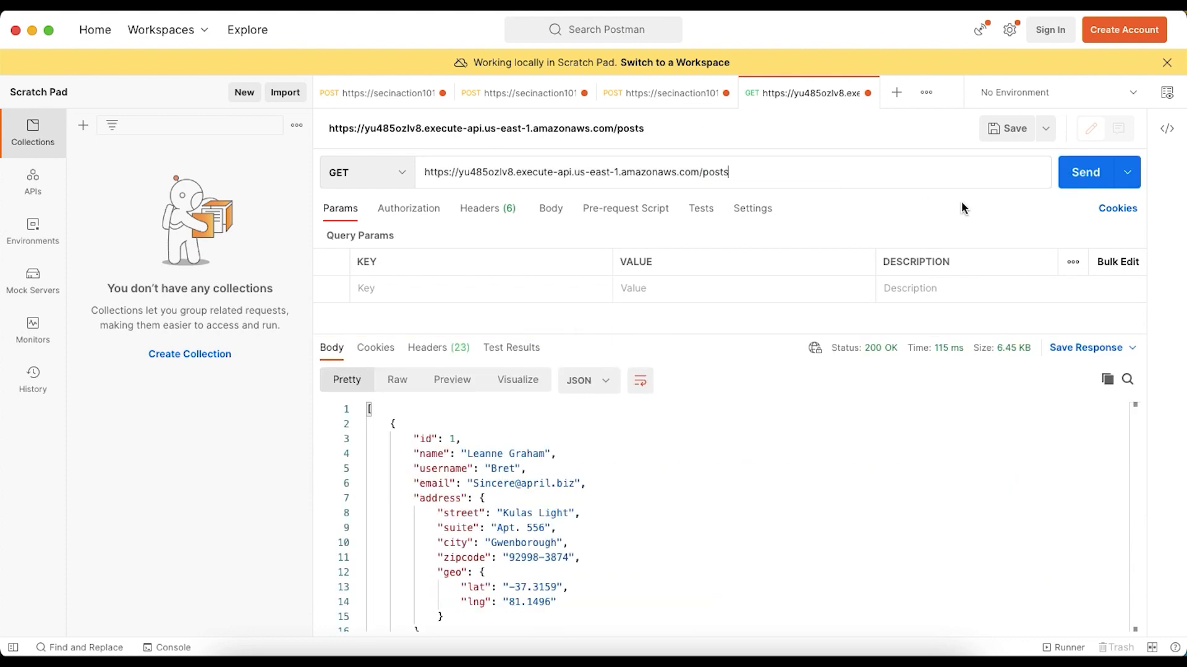
{"action": "left_click", "coordinate": [1063, 185]}
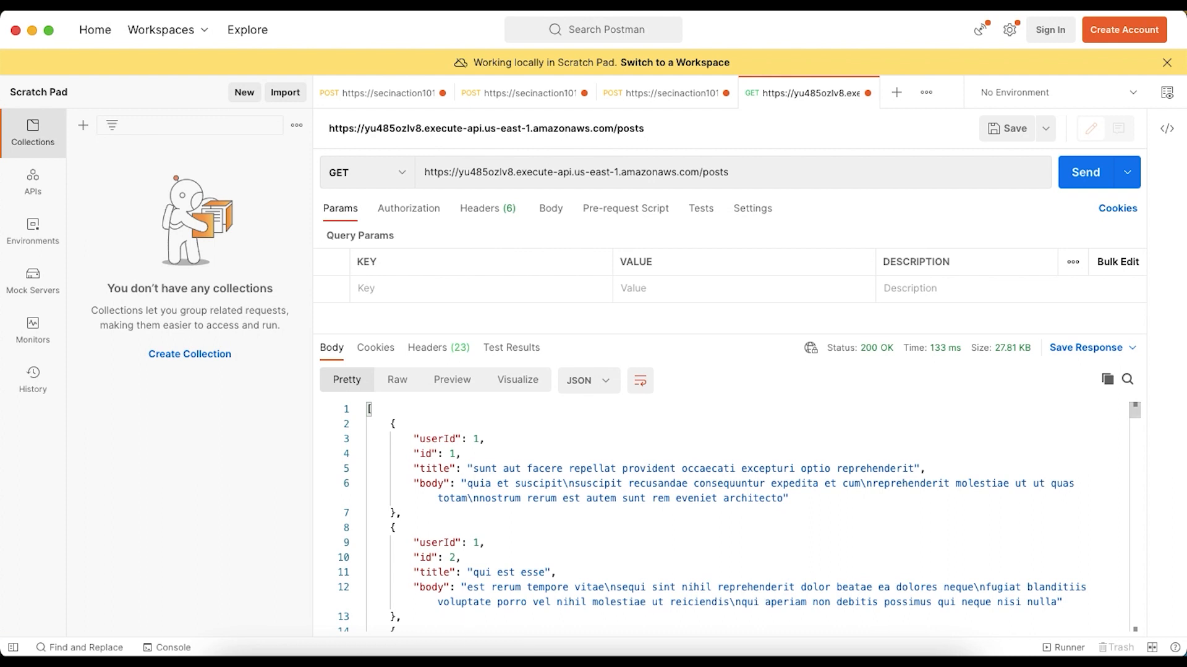
Return to API Gateway in the browser and open the route details of GET /user
{"action": "left_click", "coordinate": [359, 656]}
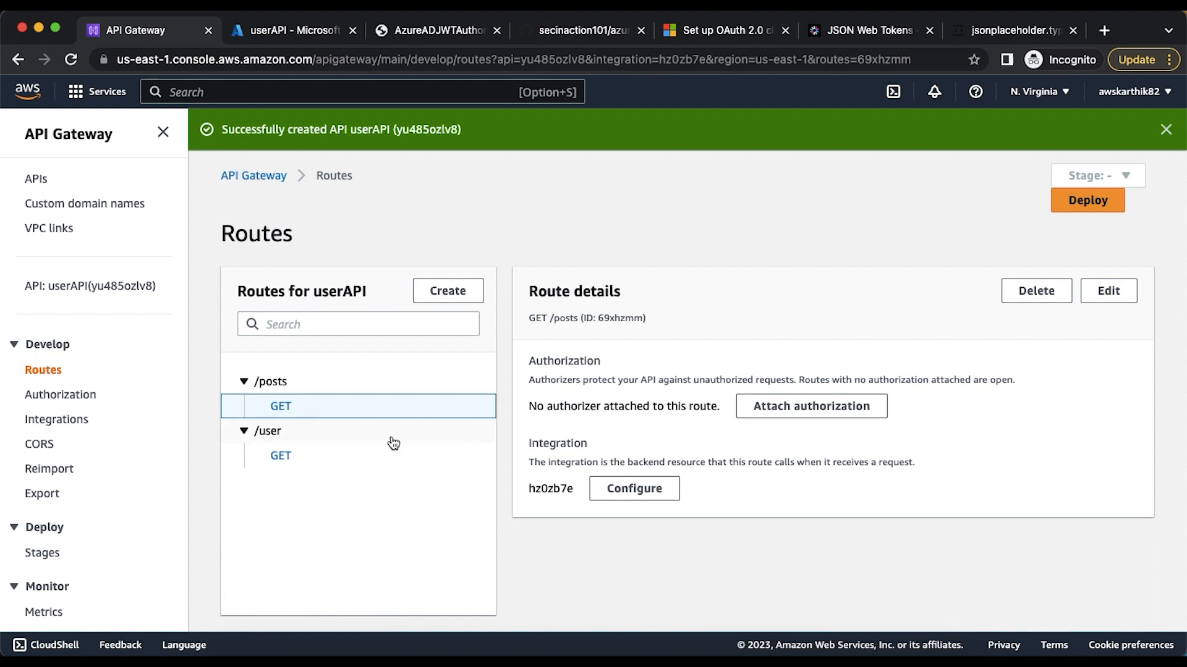
{"action": "left_click", "coordinate": [281, 458]}
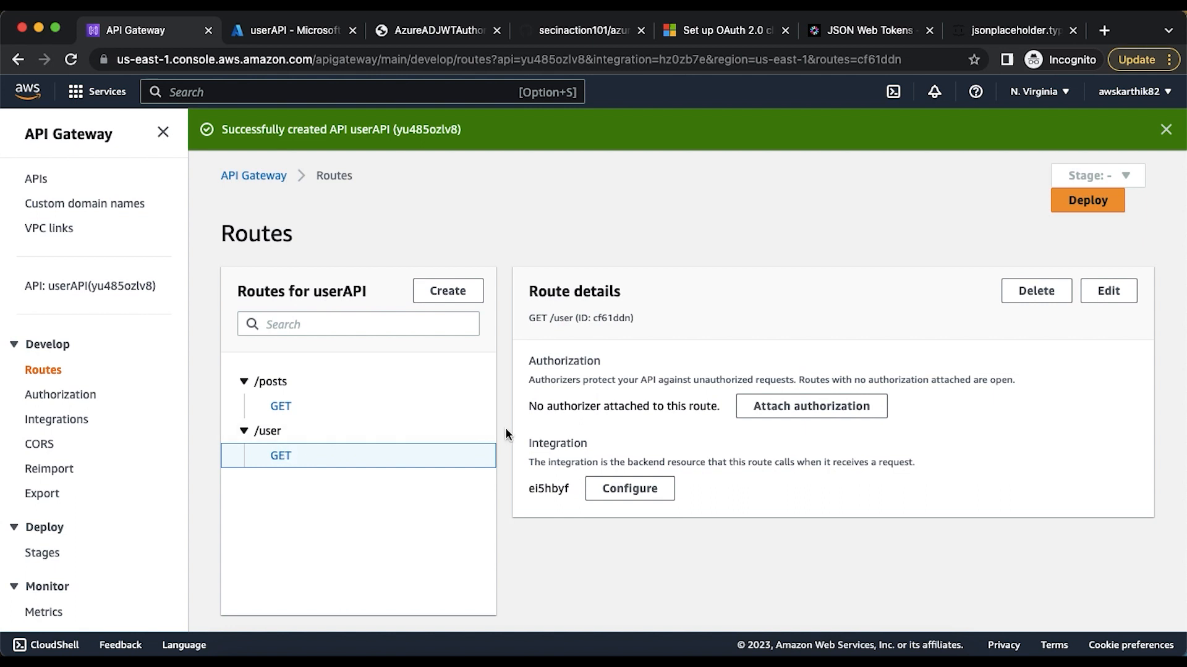
Start creating a JWT authorizer to attach to the GET /user route and name it AzureADB2CJWTAuthorizer
{"action": "left_click", "coordinate": [758, 410]}
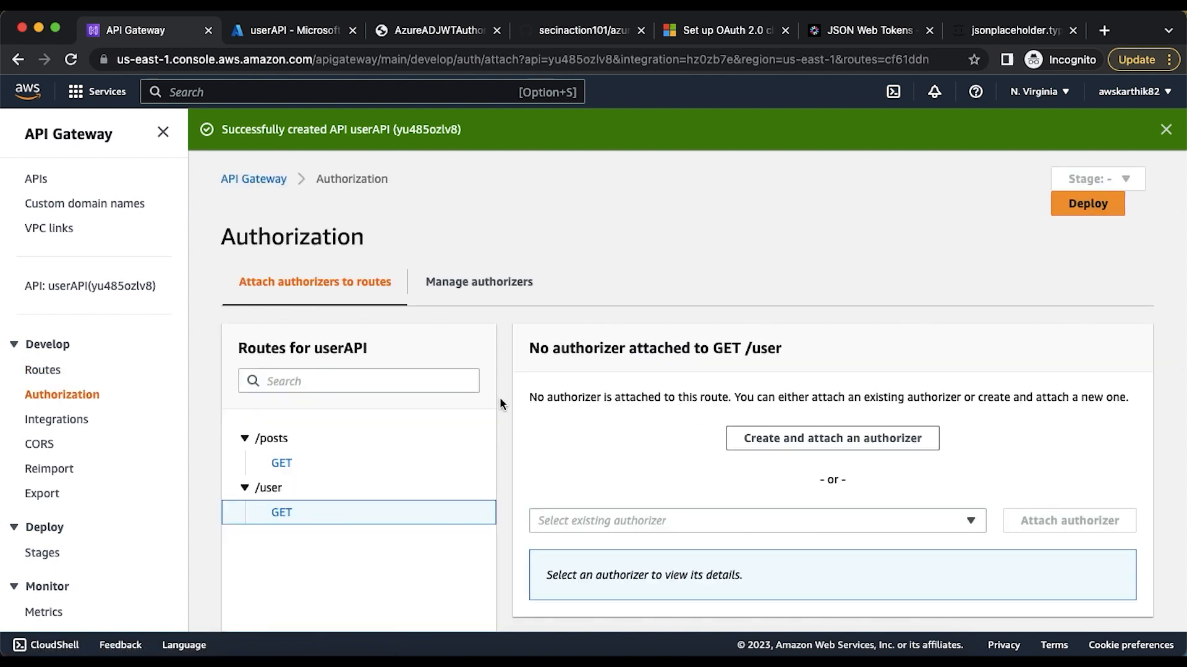
{"action": "scroll", "coordinate": [500, 403], "scroll_direction": "down", "scroll_amount": 1}
{"action": "scroll", "coordinate": [500, 400], "scroll_direction": "down", "scroll_amount": 3}
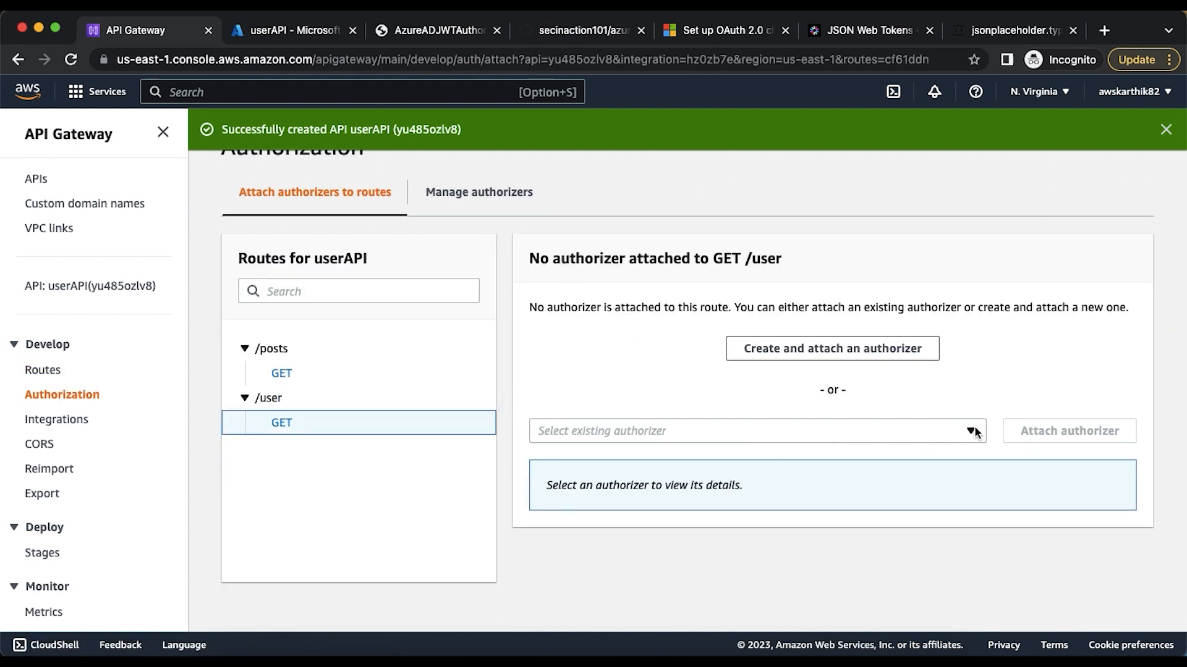
{"action": "left_click", "coordinate": [883, 347]}
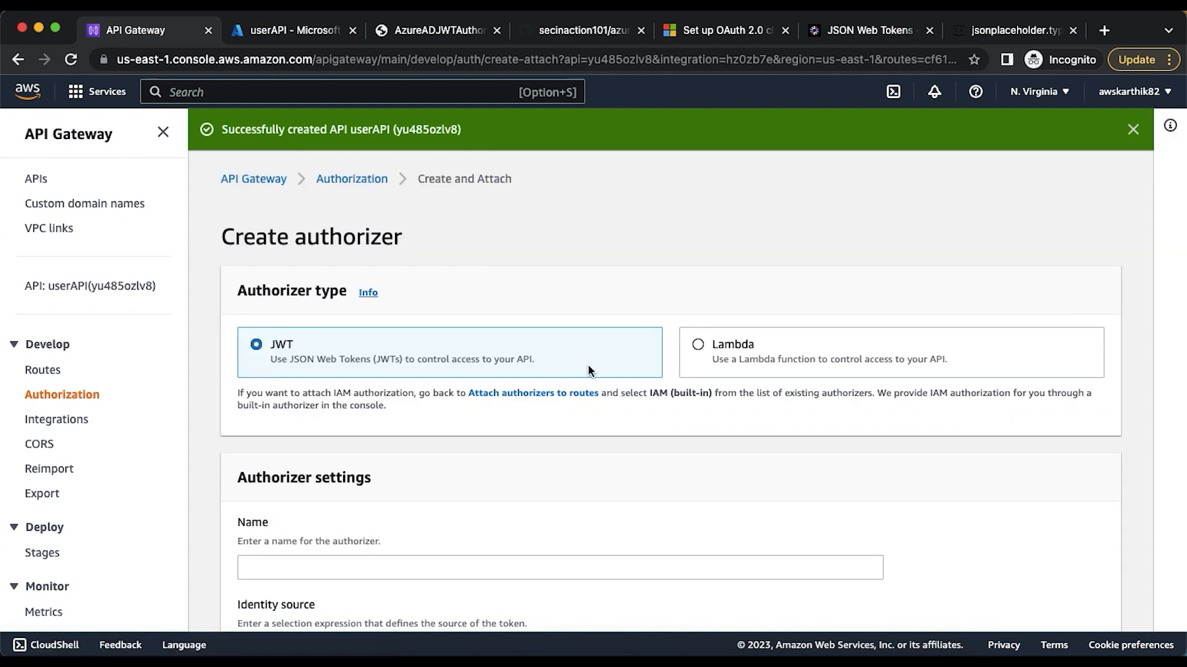
{"action": "scroll", "coordinate": [588, 366], "scroll_direction": "down", "scroll_amount": 6}
{"action": "scroll", "coordinate": [346, 216], "scroll_direction": "up", "scroll_amount": 3}
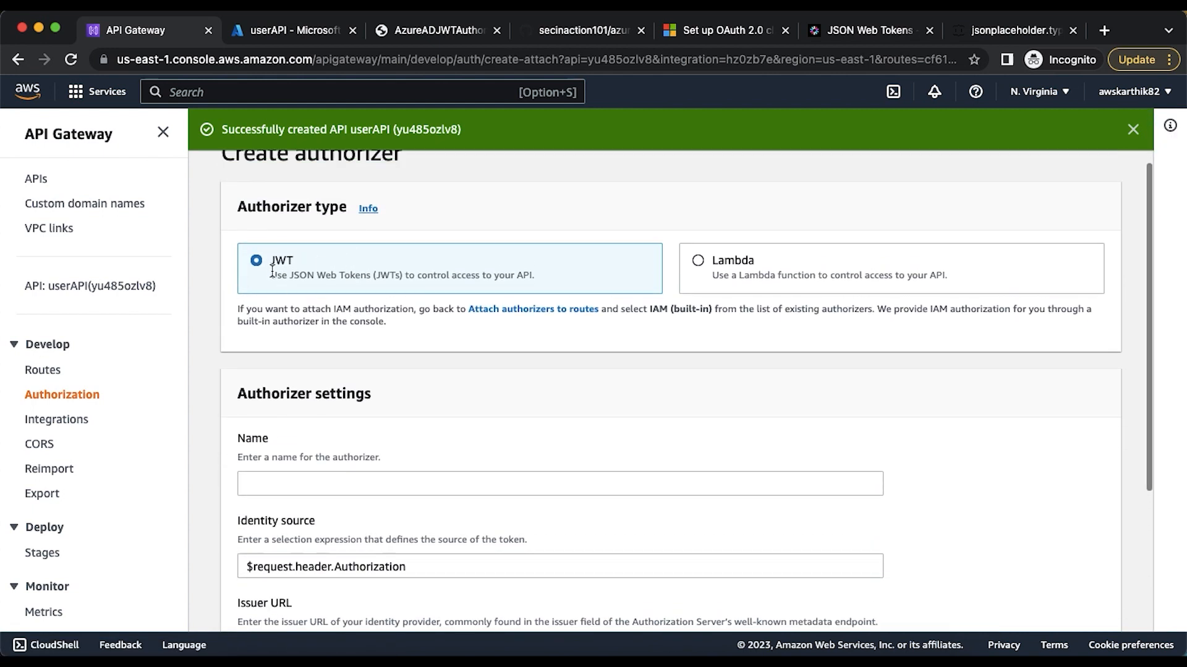
{"action": "scroll", "coordinate": [294, 265], "scroll_direction": "down", "scroll_amount": 3}
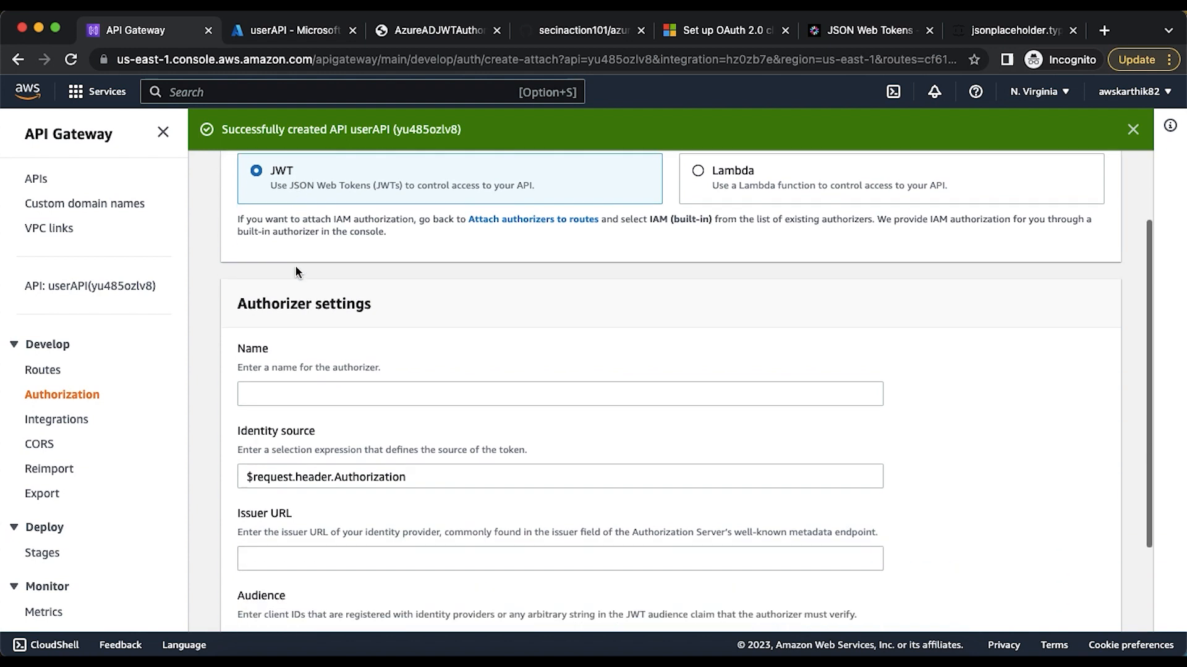
{"action": "left_click", "coordinate": [285, 350]}
{"action": "type", "text": "Azu"}
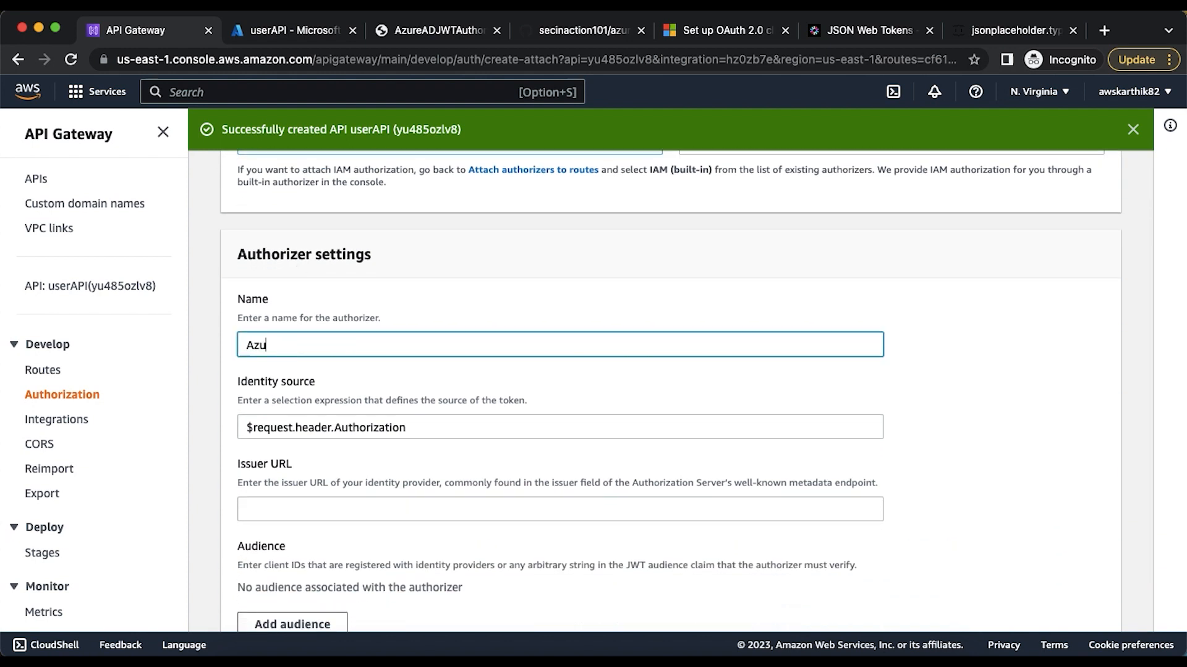
{"action": "type", "text": "reADB2CJWTAuthorizer"}
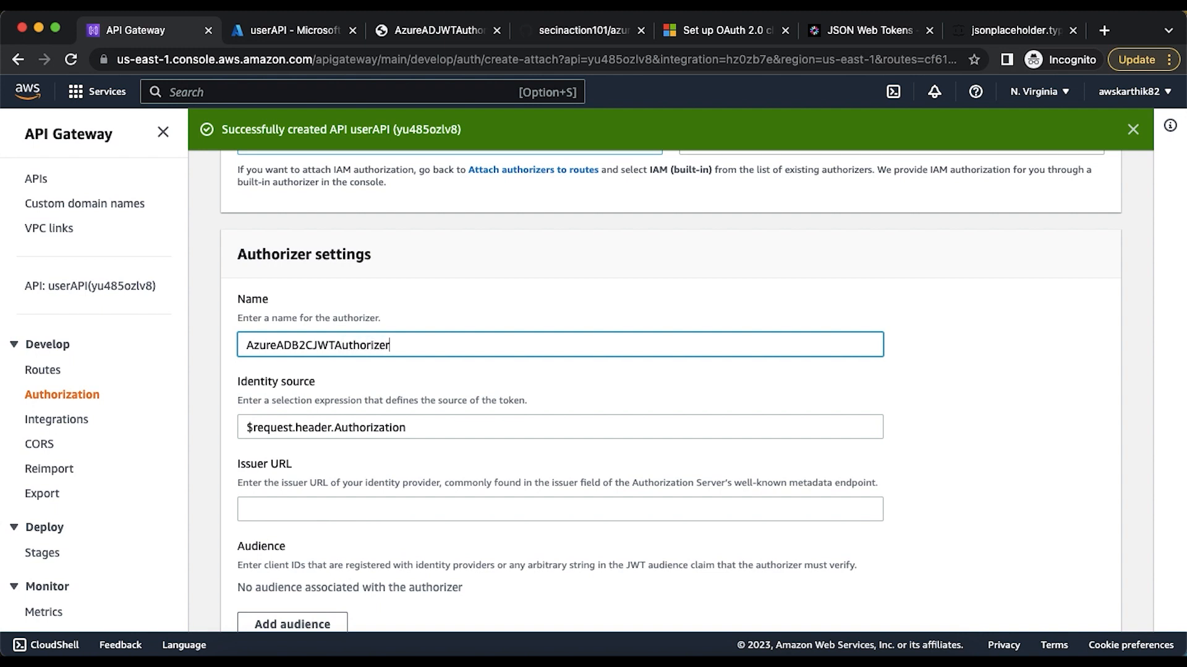
Copy the iss claim from the decoded token on jwt.io and enter it as the authorizer's Issuer URL
{"action": "scroll", "coordinate": [686, 392], "scroll_direction": "down", "scroll_amount": 2}
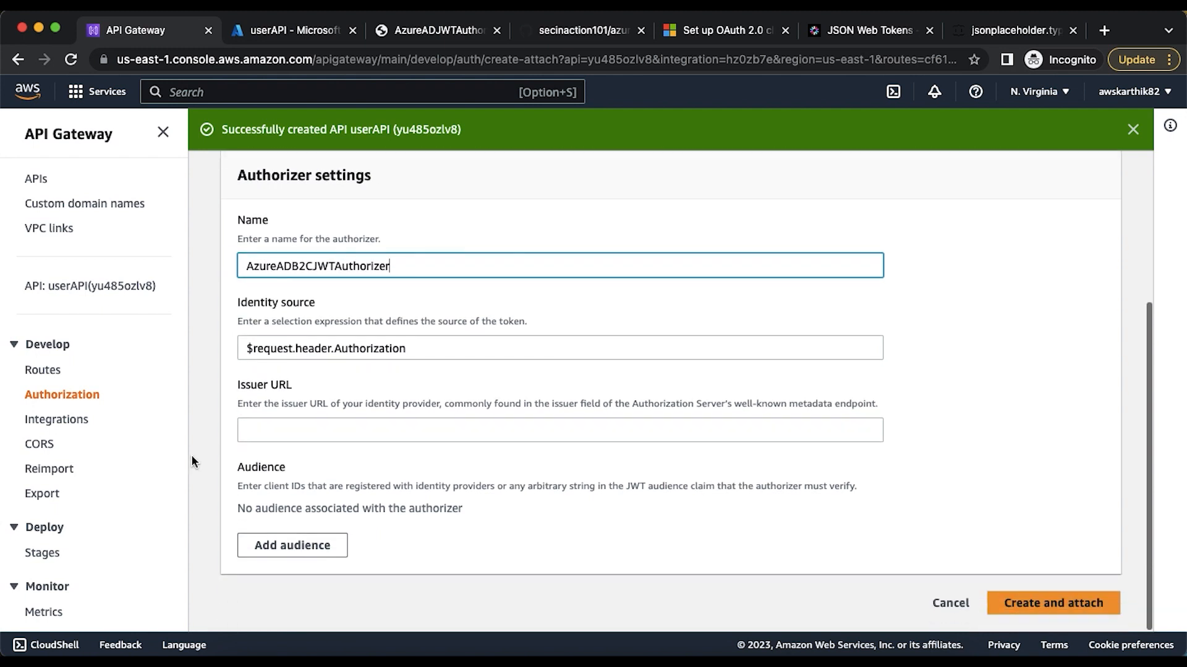
{"action": "left_click", "coordinate": [247, 434]}
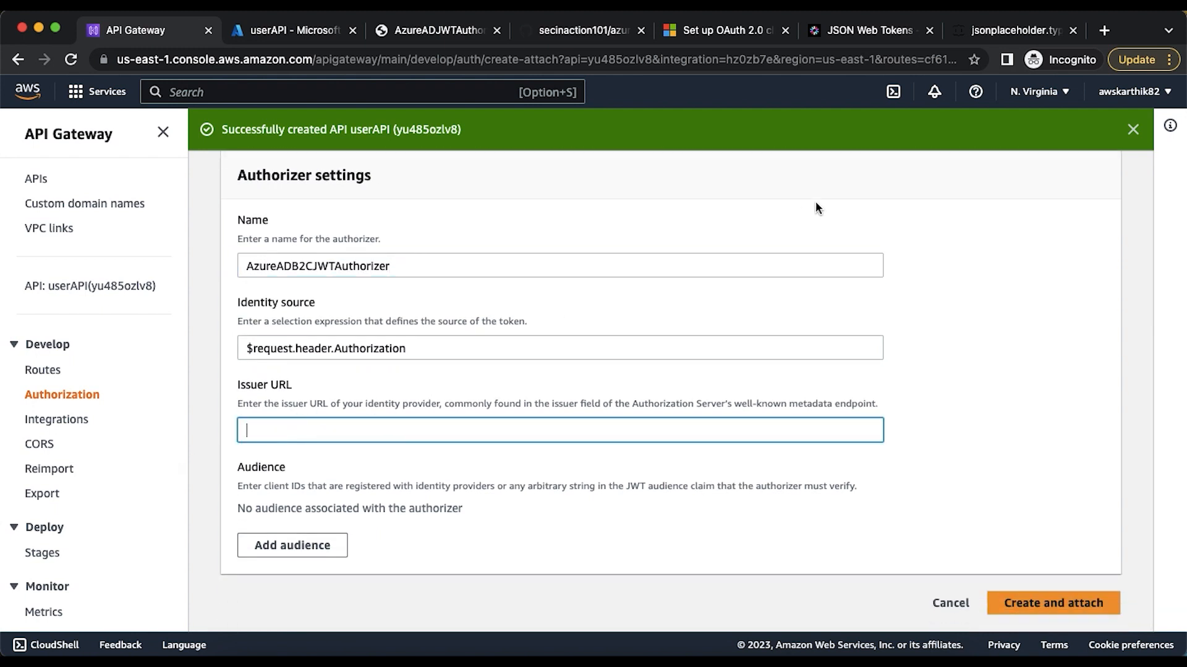
{"action": "left_click", "coordinate": [849, 32]}
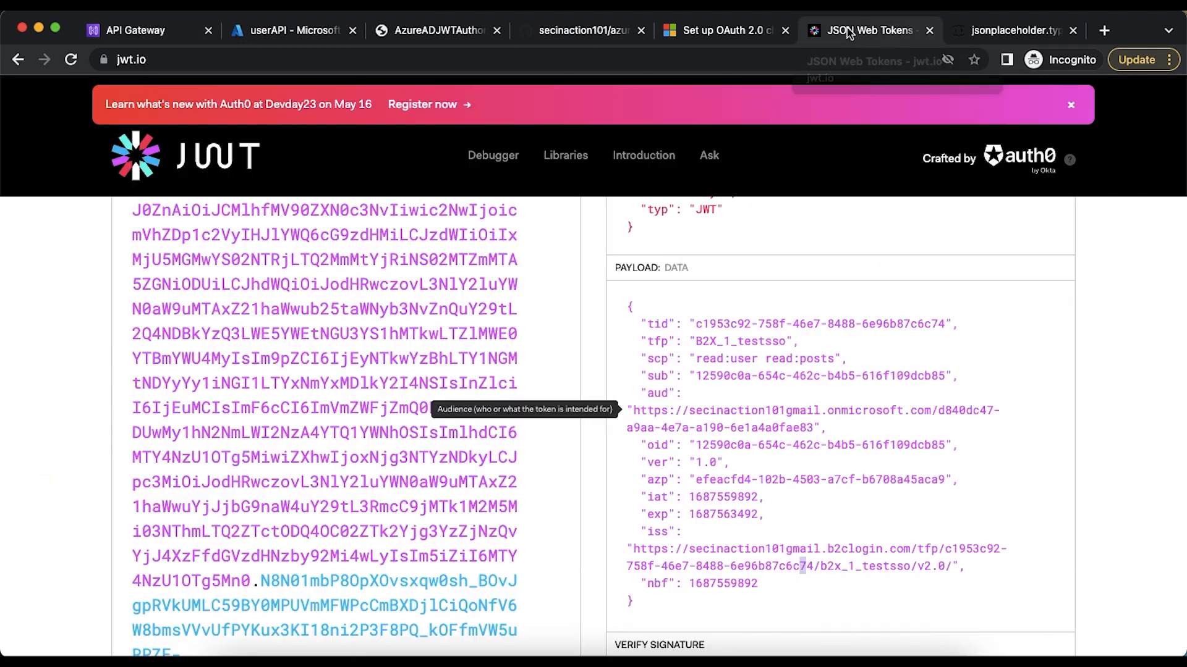
{"action": "scroll", "coordinate": [382, 408], "scroll_direction": "up", "scroll_amount": 4}
{"action": "scroll", "coordinate": [382, 408], "scroll_direction": "down", "scroll_amount": 5}
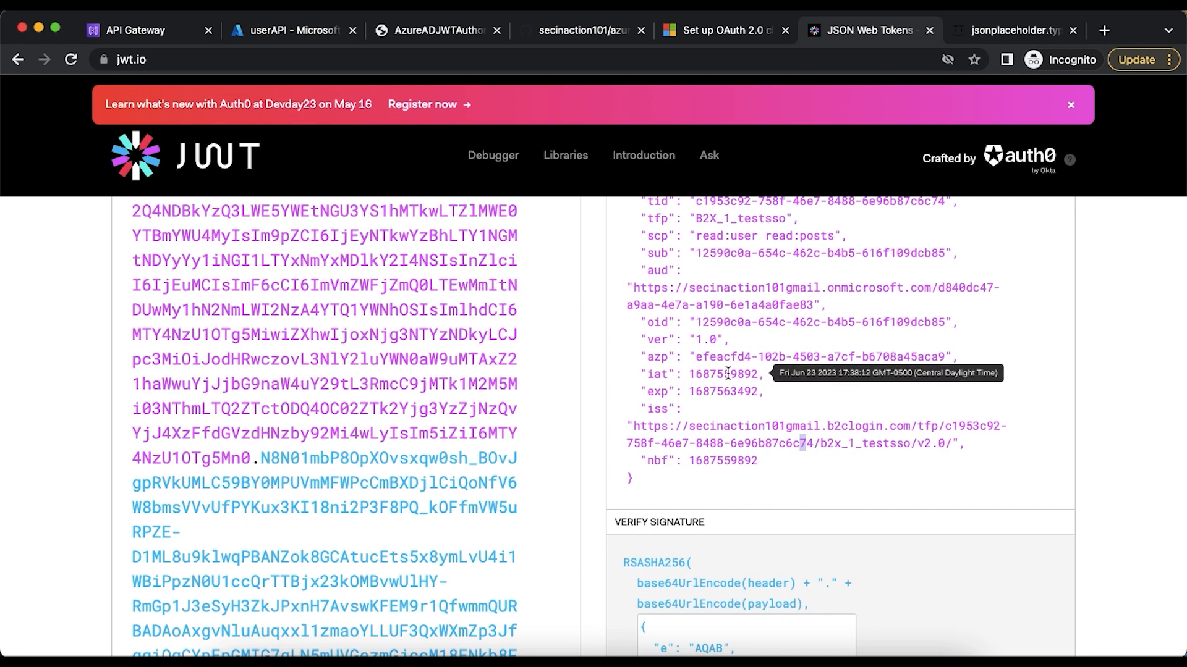
{"action": "scroll", "coordinate": [726, 373], "scroll_direction": "up", "scroll_amount": 1}
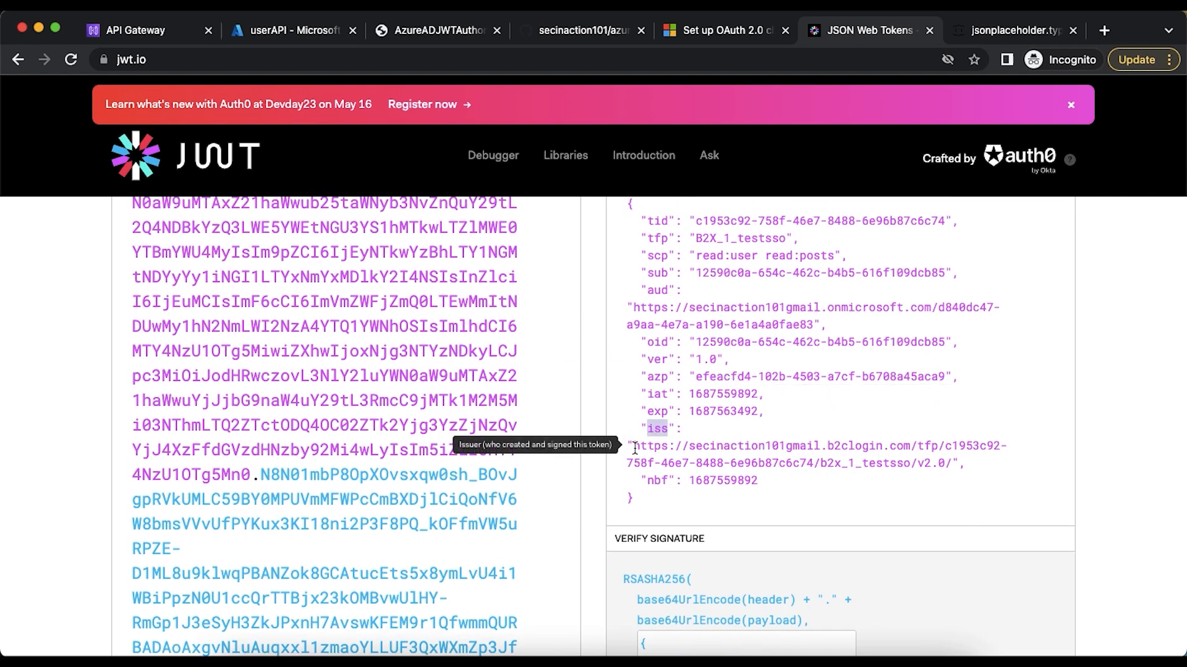
{"action": "left_click_drag", "start_coordinate": [633, 447], "coordinate": [675, 447]}
{"action": "left_click_drag", "start_coordinate": [936, 460], "coordinate": [951, 460]}
{"action": "key", "text": "super+c"}
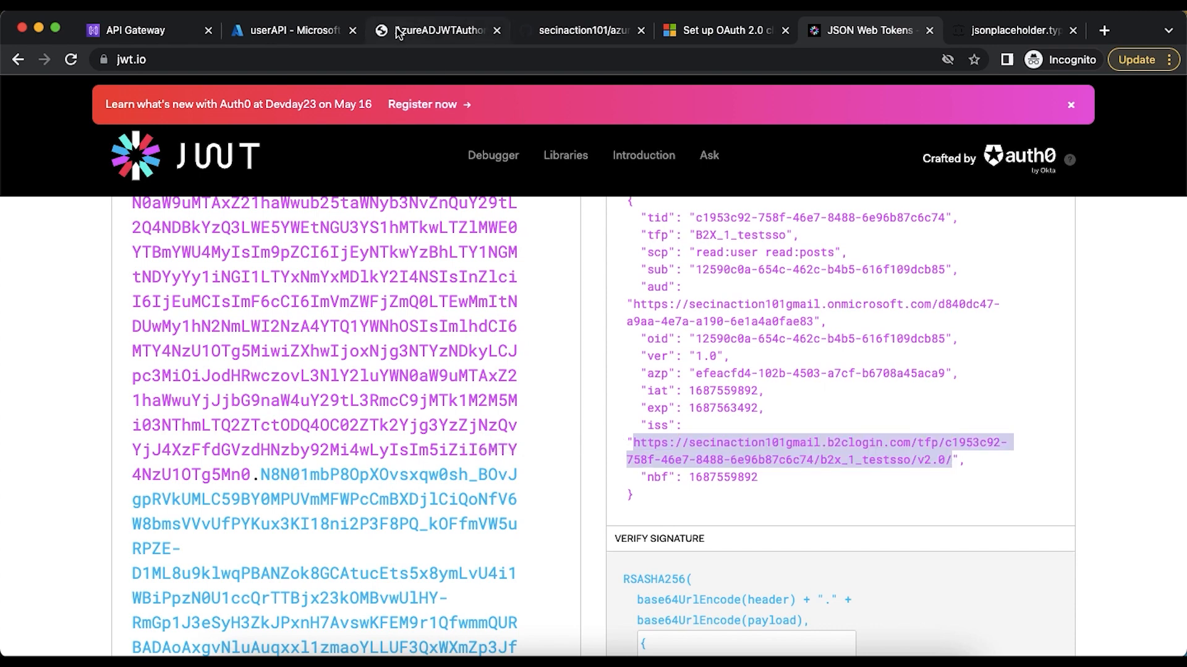
{"action": "left_click", "coordinate": [291, 30]}
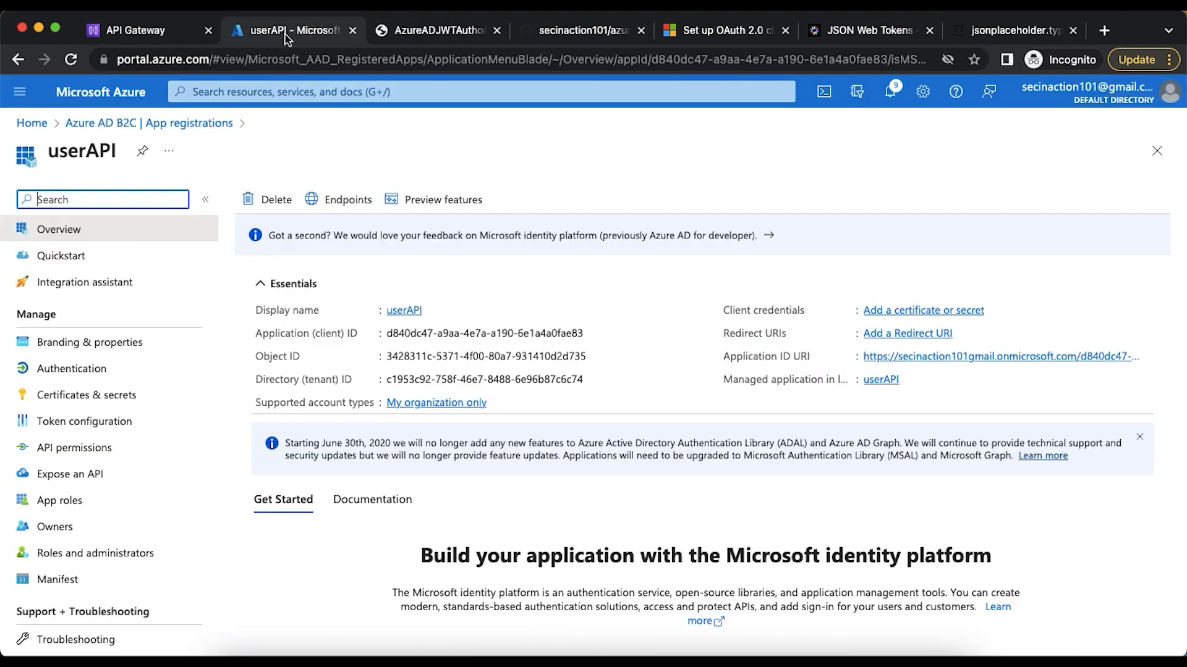
{"action": "left_click", "coordinate": [153, 39]}
{"action": "key", "text": "super+v"}
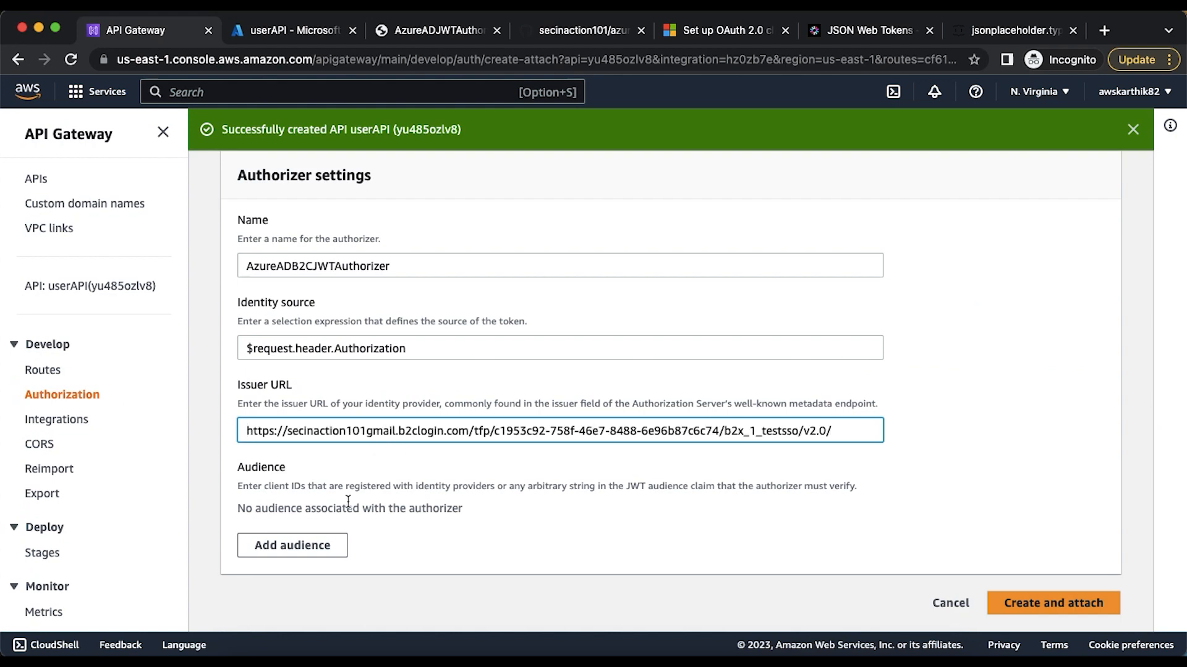
Add the decoded token's aud claim as the authorizer's audience, and create and attach the authorizer to GET /user
{"action": "left_click", "coordinate": [309, 546]}
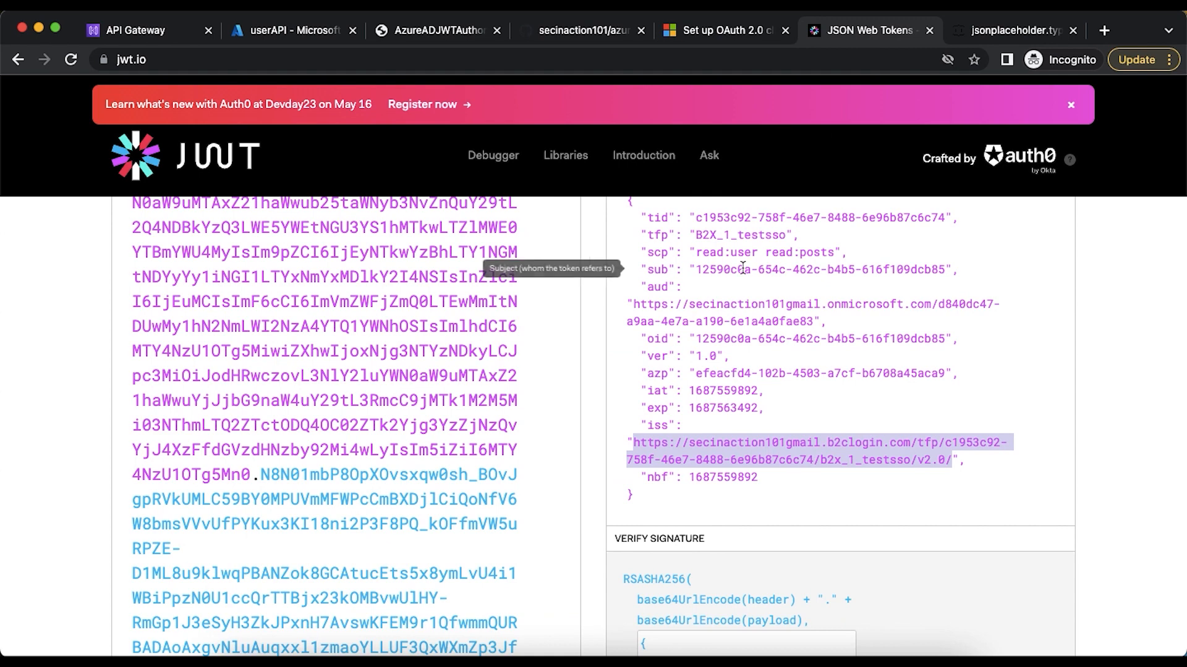
{"action": "scroll", "coordinate": [628, 272], "scroll_direction": "up", "scroll_amount": 1}
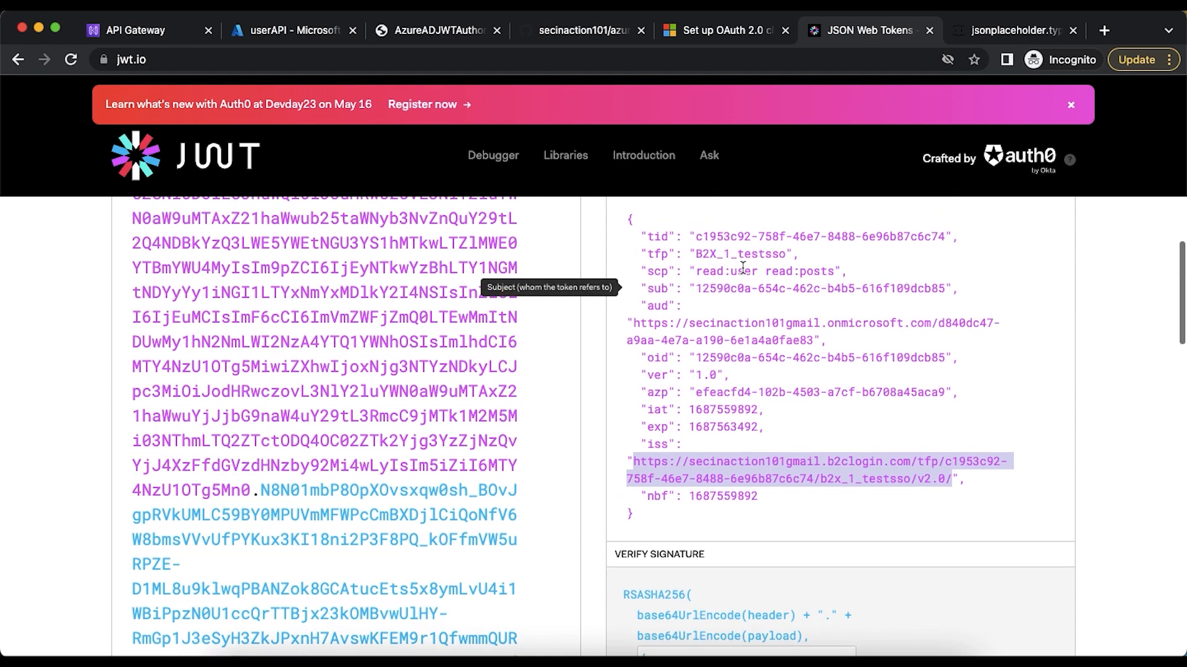
{"action": "double_click", "coordinate": [638, 325]}
{"action": "left_click", "coordinate": [811, 341], "text": "shift"}
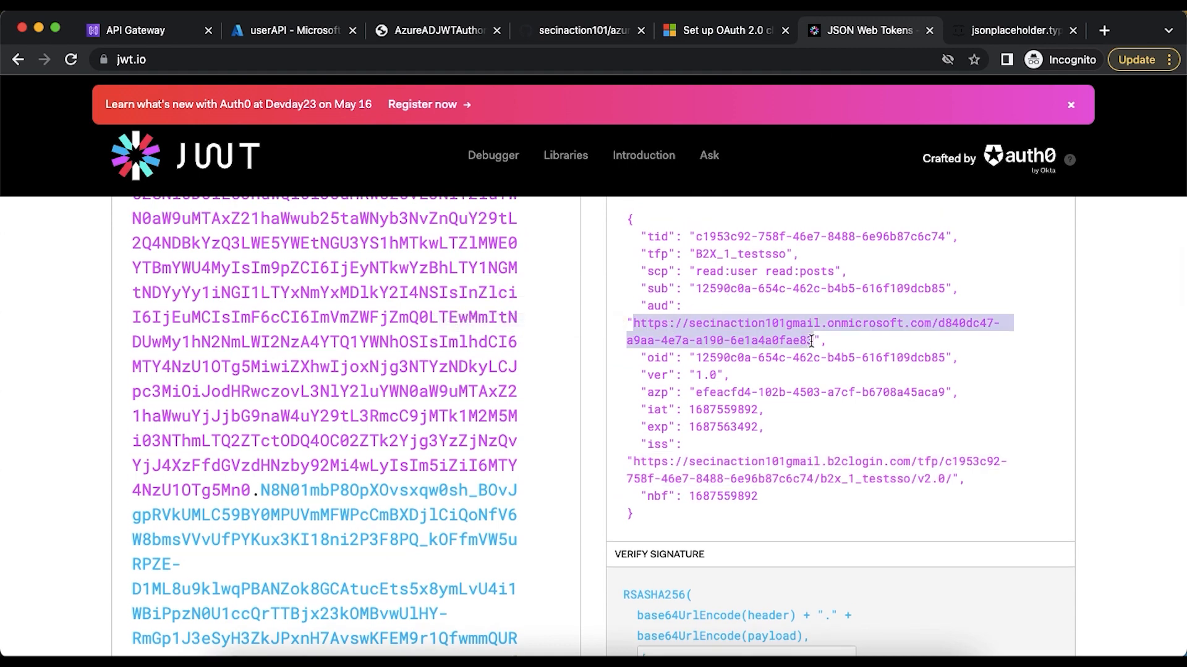
{"action": "left_click", "coordinate": [148, 31]}
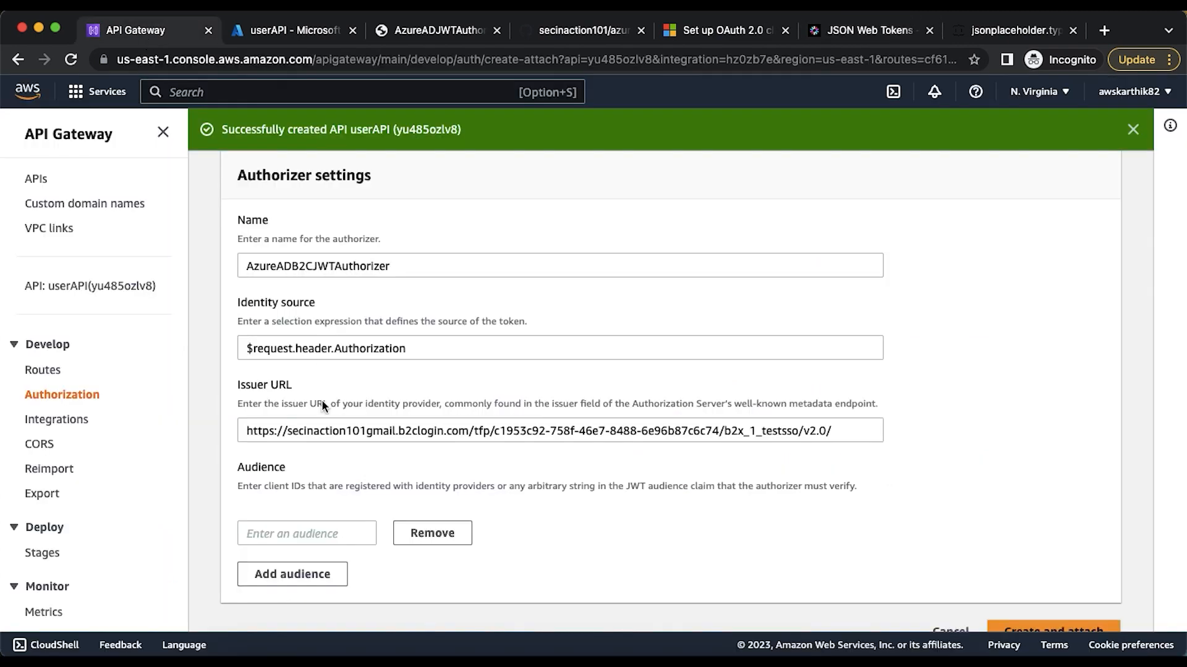
{"action": "left_click", "coordinate": [296, 524]}
{"action": "key", "text": "super+v"}
{"action": "scroll", "coordinate": [672, 490], "scroll_direction": "down", "scroll_amount": 1}
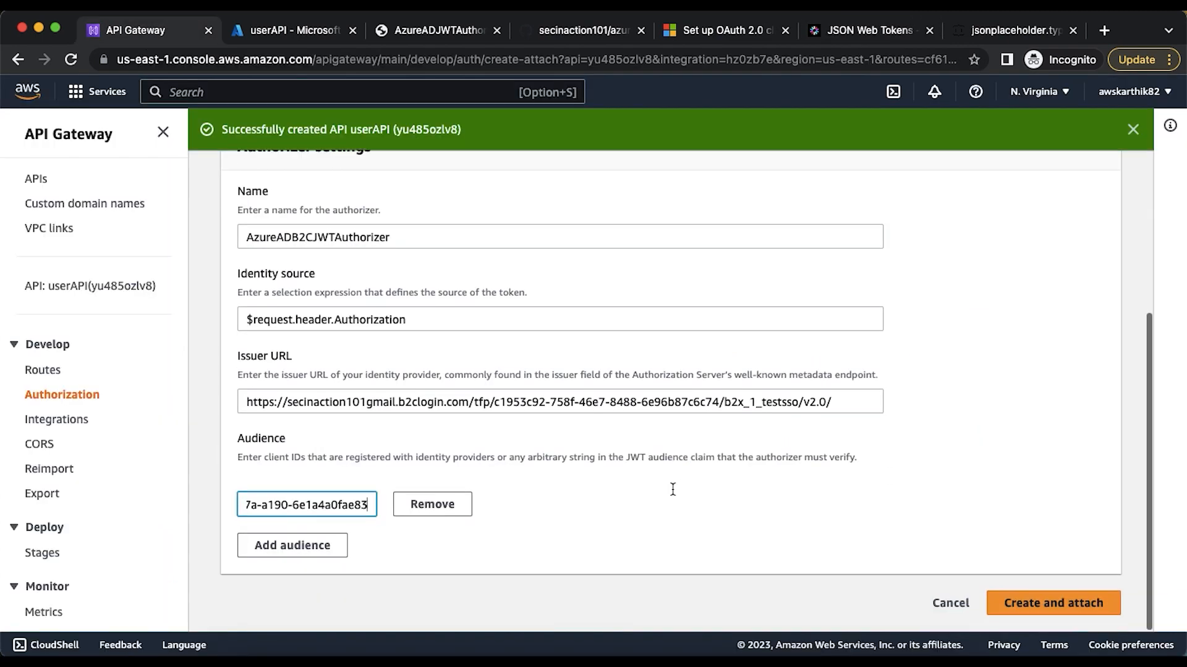
{"action": "left_click", "coordinate": [1020, 602]}
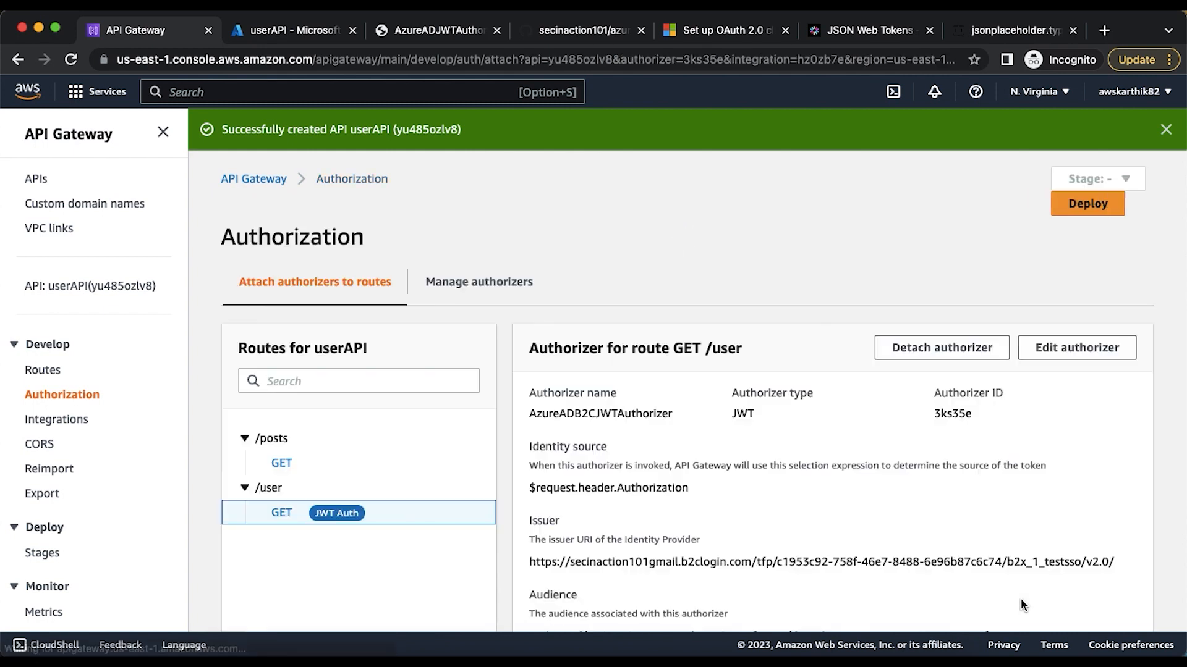
{"action": "scroll", "coordinate": [933, 504], "scroll_direction": "down", "scroll_amount": 3}
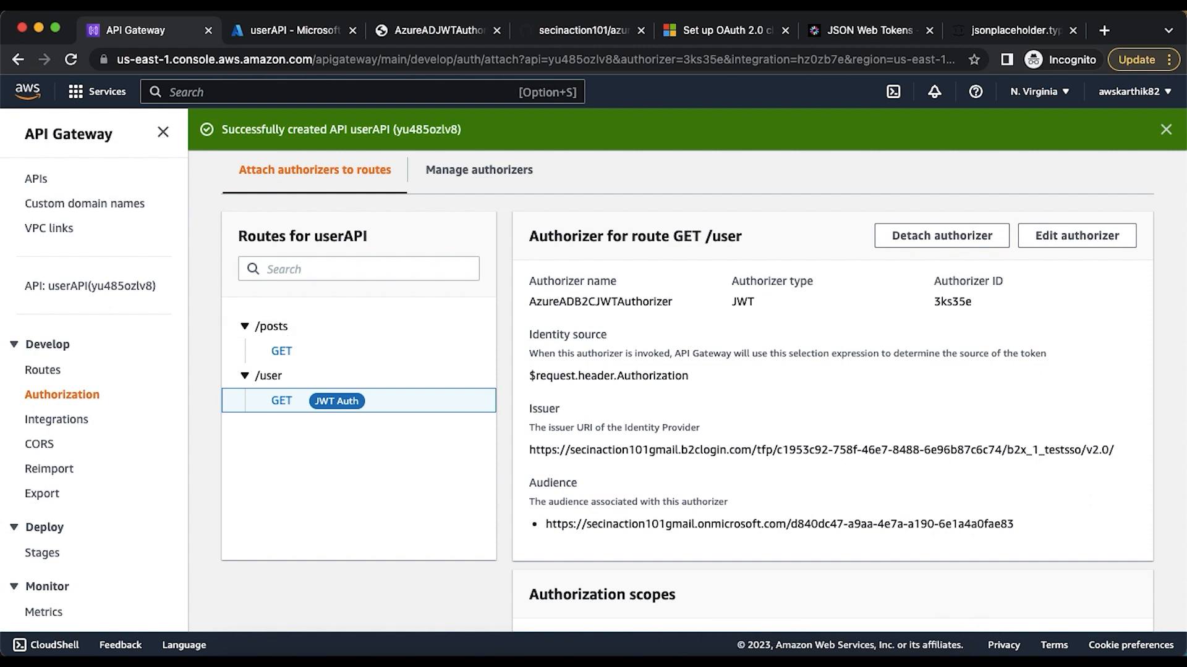
Switch to Postman, change the request path to /user, send the GET request and examine the response message
{"action": "left_click", "coordinate": [681, 656]}
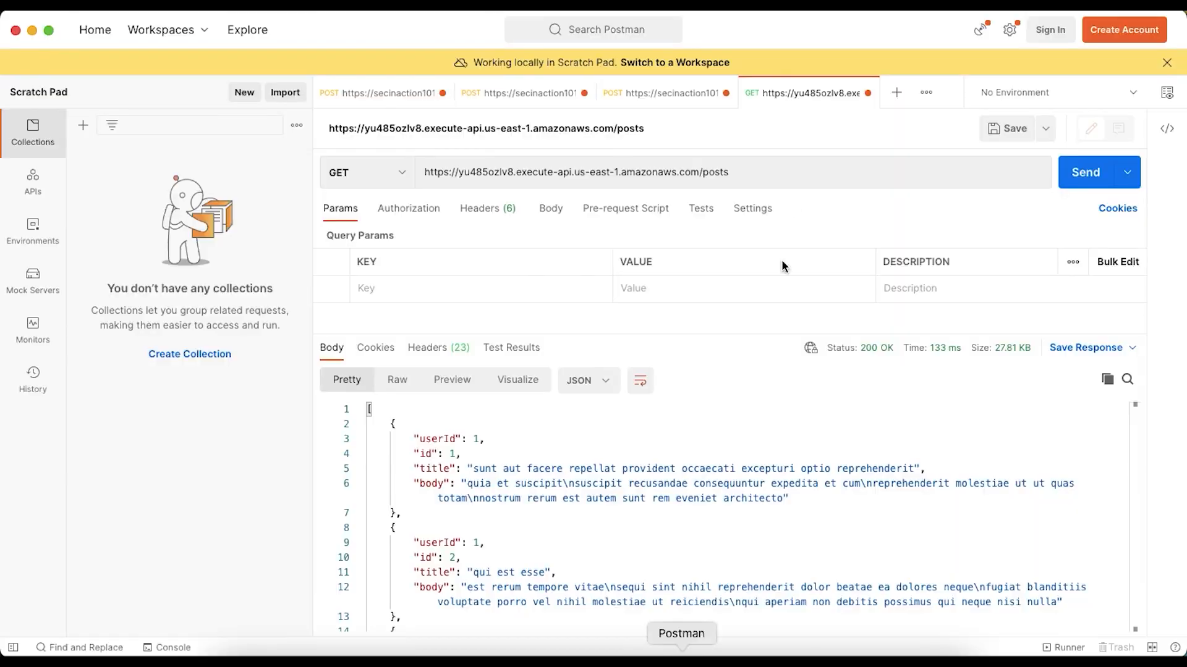
{"action": "double_click", "coordinate": [715, 172]}
{"action": "type", "text": "user"}
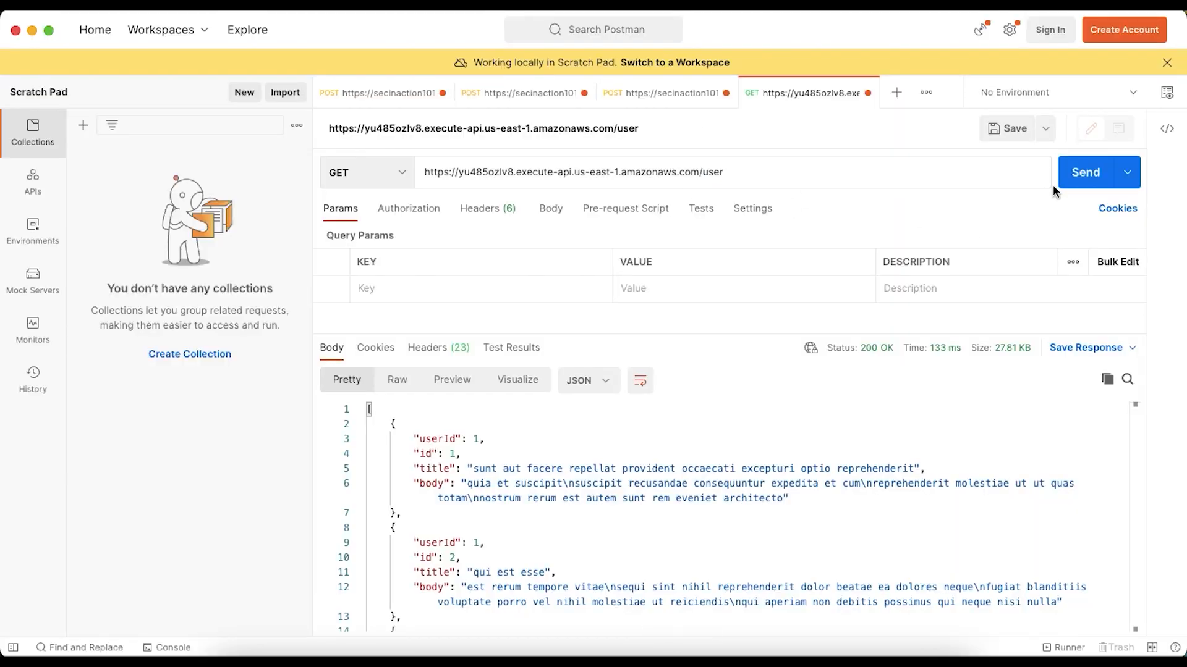
{"action": "left_click", "coordinate": [1081, 173]}
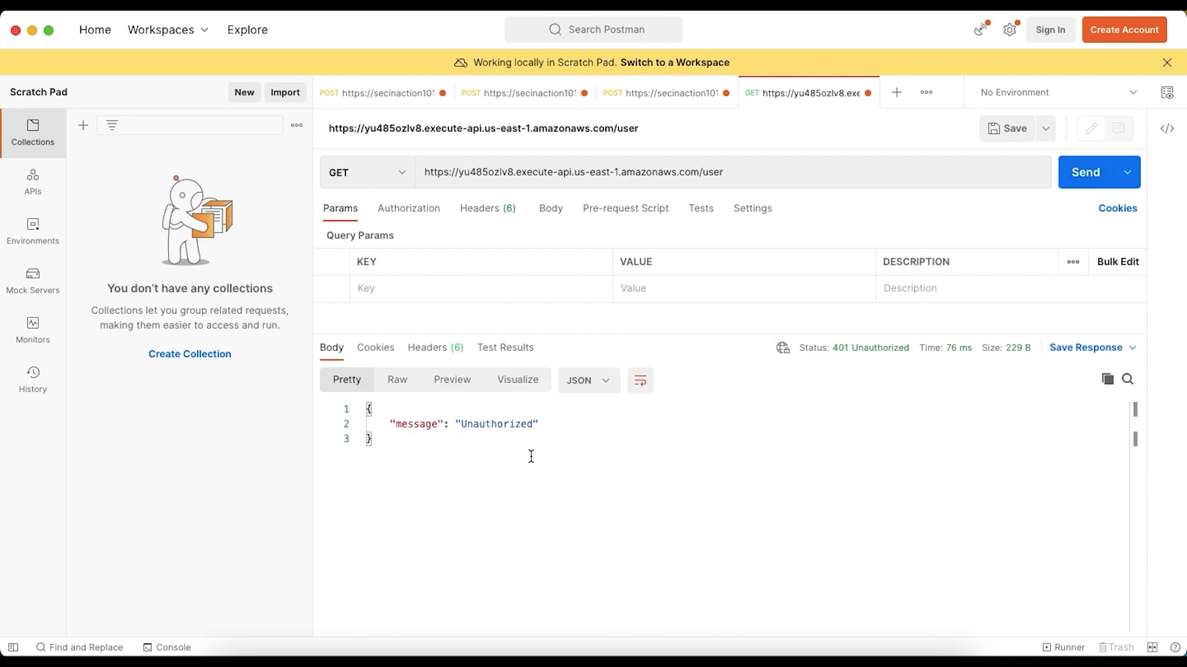
{"action": "double_click", "coordinate": [480, 425]}
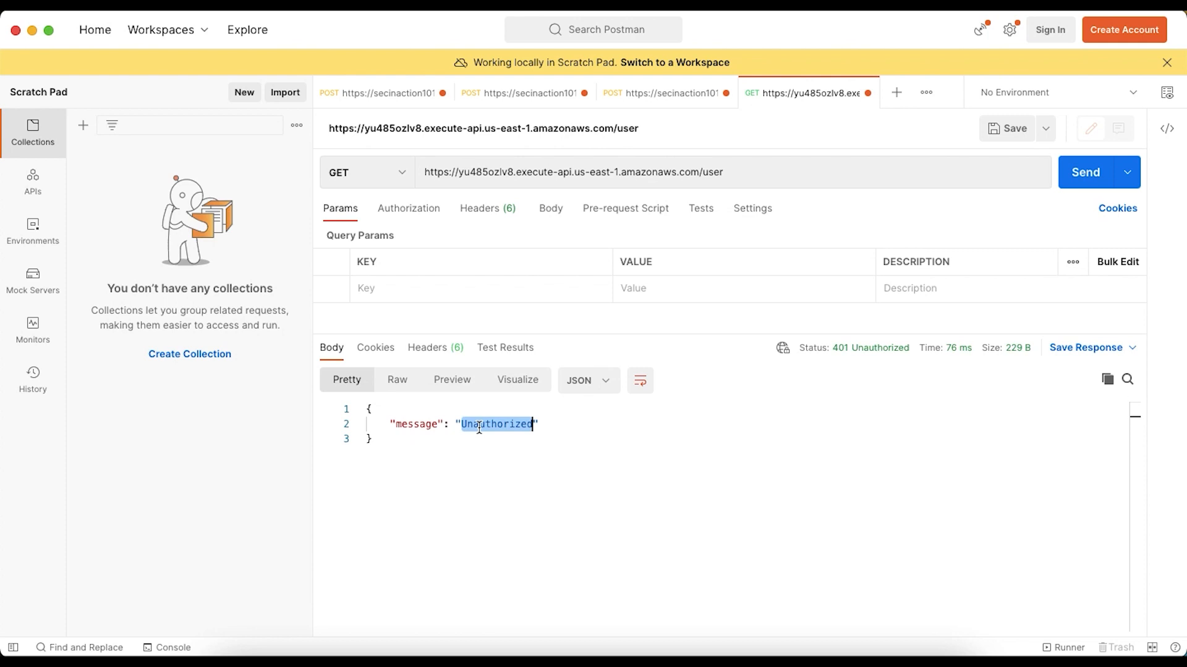
Change the request path to /posts and send the GET request to test the route without an authorizer
{"action": "double_click", "coordinate": [710, 173]}
{"action": "type", "text": "po"}
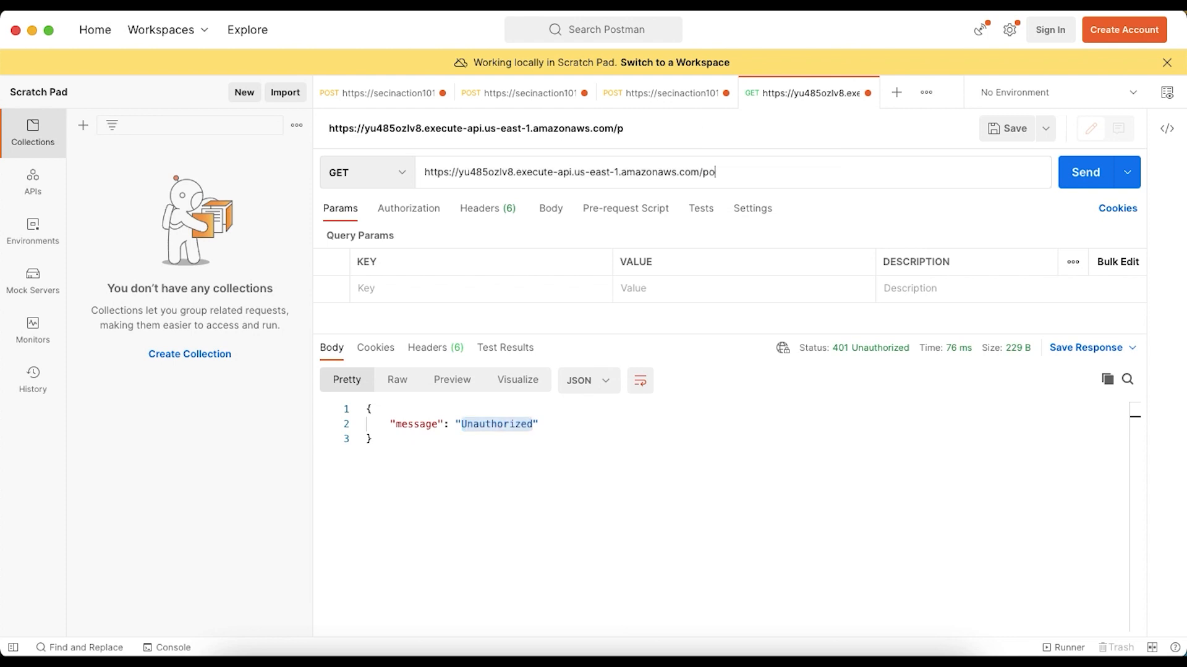
{"action": "type", "text": "sts"}
{"action": "left_click", "coordinate": [1083, 179]}
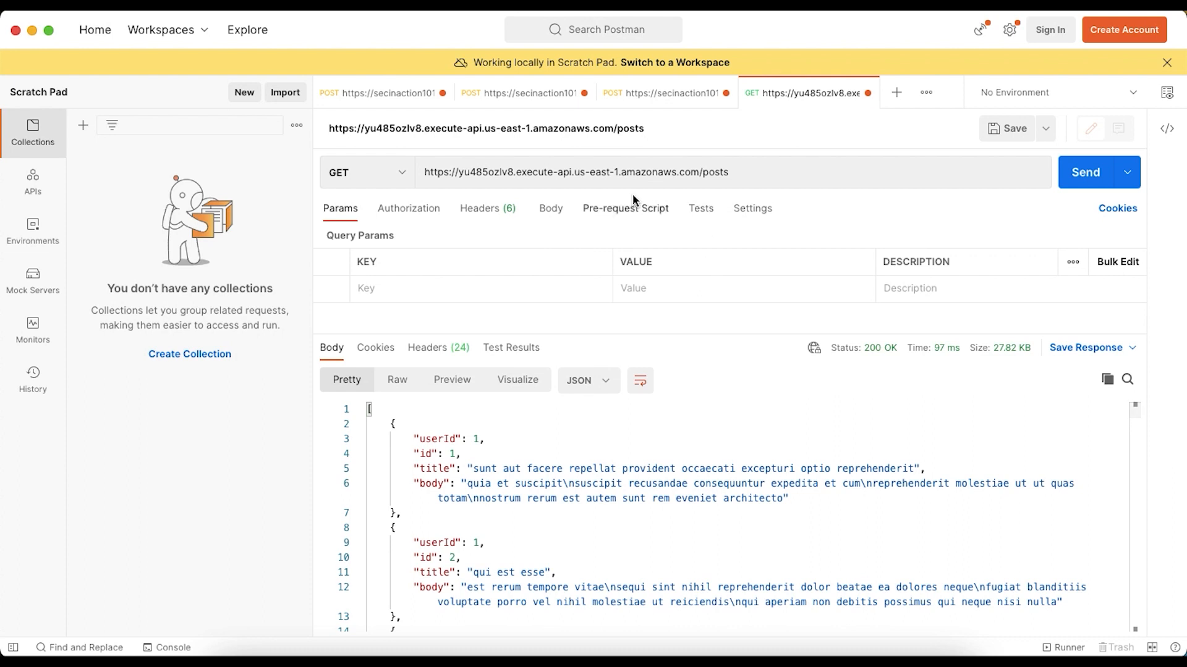
Set the request path back to /user and resend the GET request without a token
{"action": "double_click", "coordinate": [709, 171]}
{"action": "type", "text": "user"}
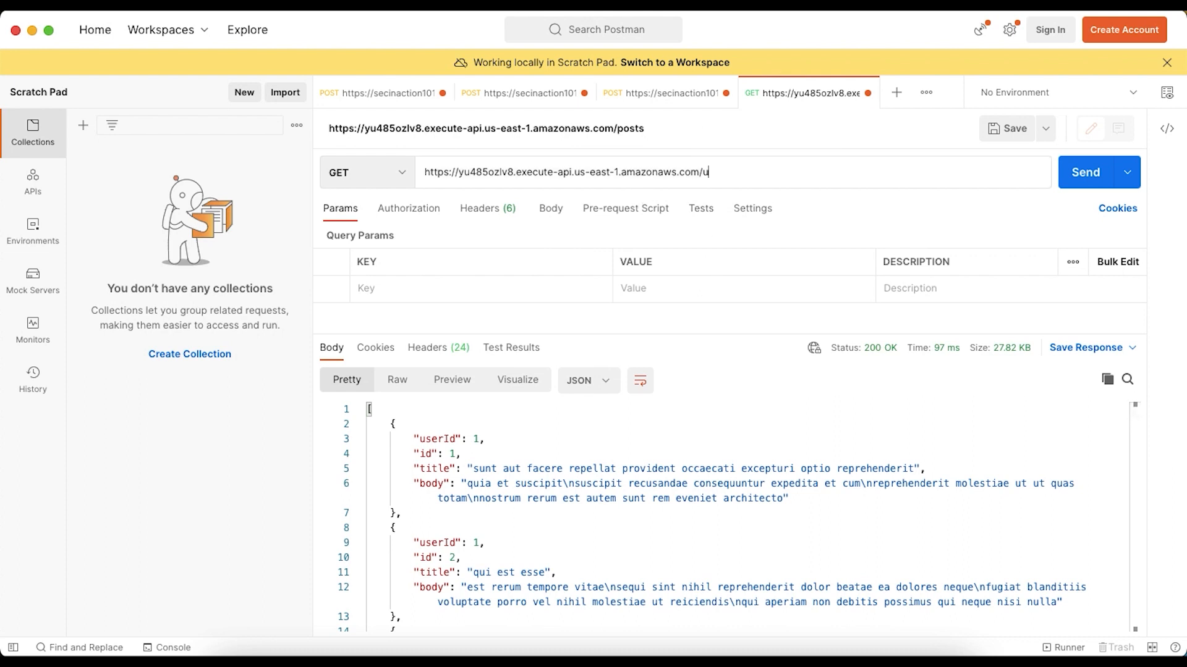
{"action": "left_click", "coordinate": [1070, 184]}
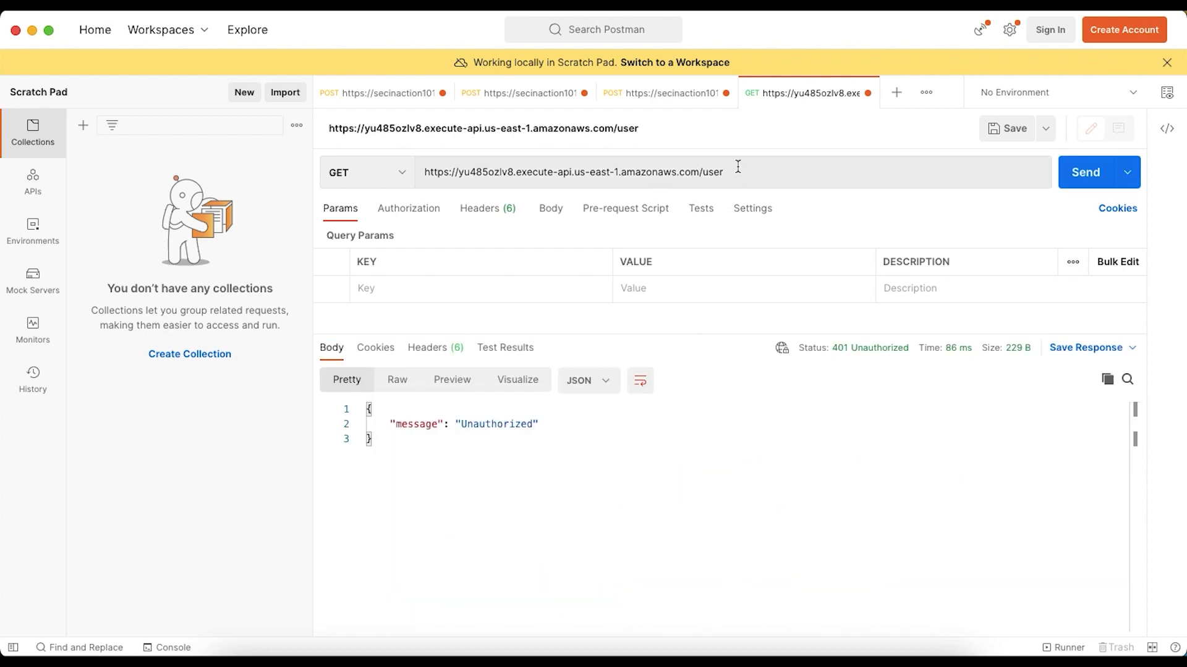
Return to API Gateway and look through the GET /user authorizer's settings and the route's authorization scopes
{"action": "key", "text": "super+Tab"}
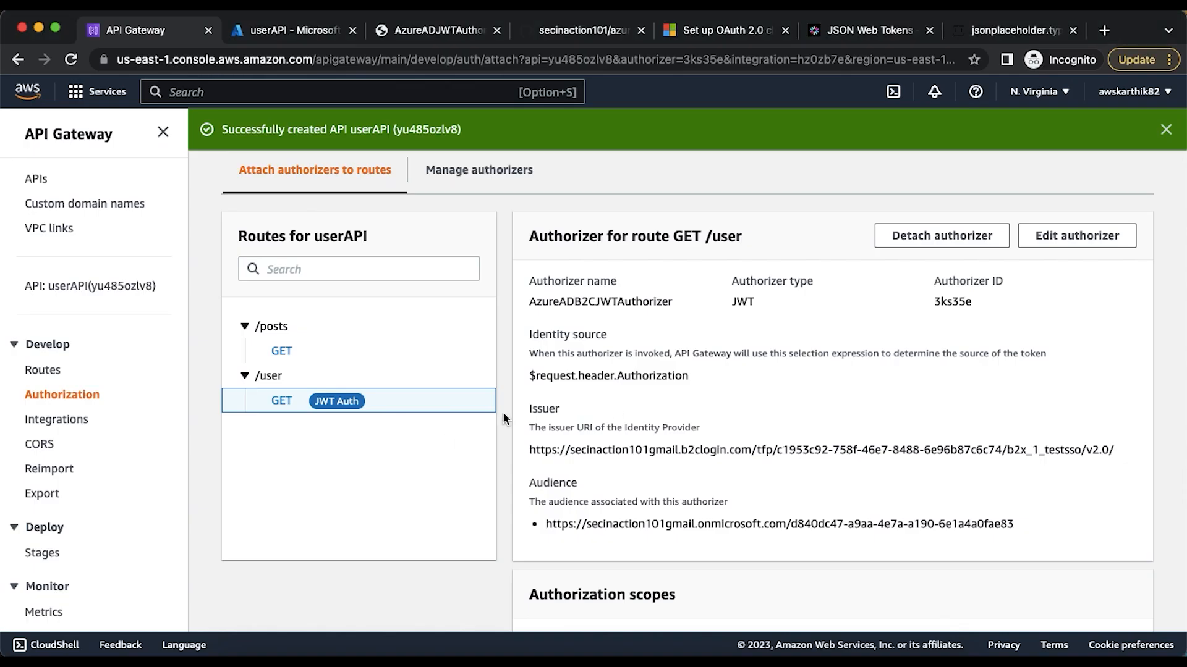
{"action": "scroll", "coordinate": [874, 338], "scroll_direction": "down", "scroll_amount": 1}
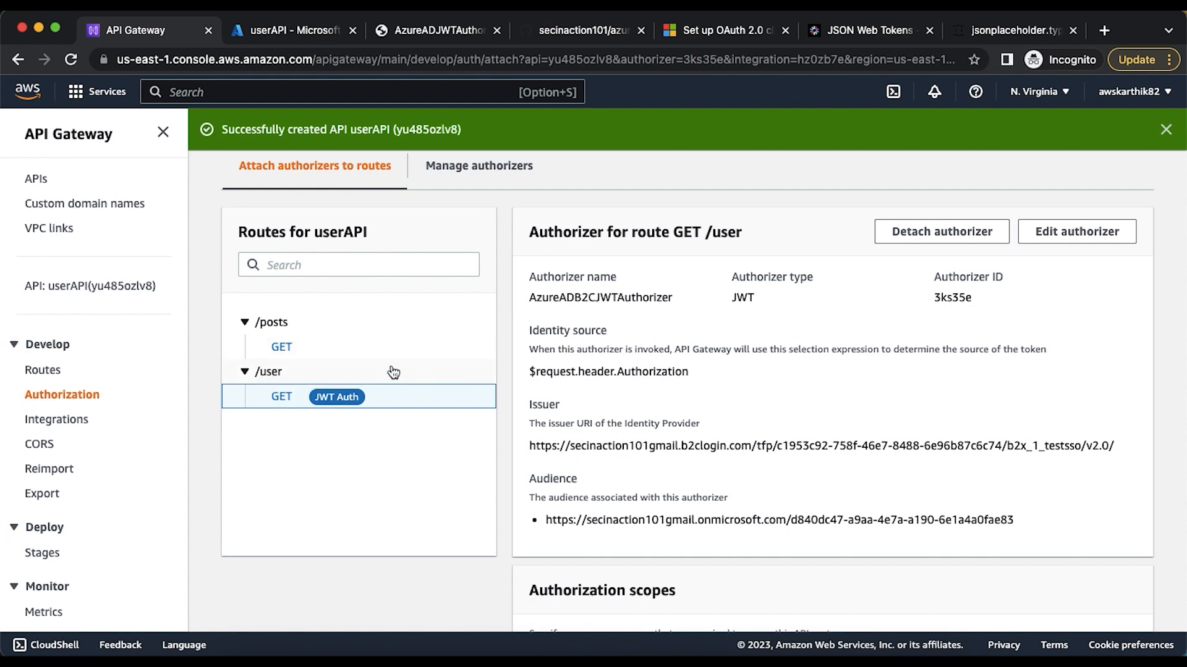
{"action": "left_click", "coordinate": [1106, 240]}
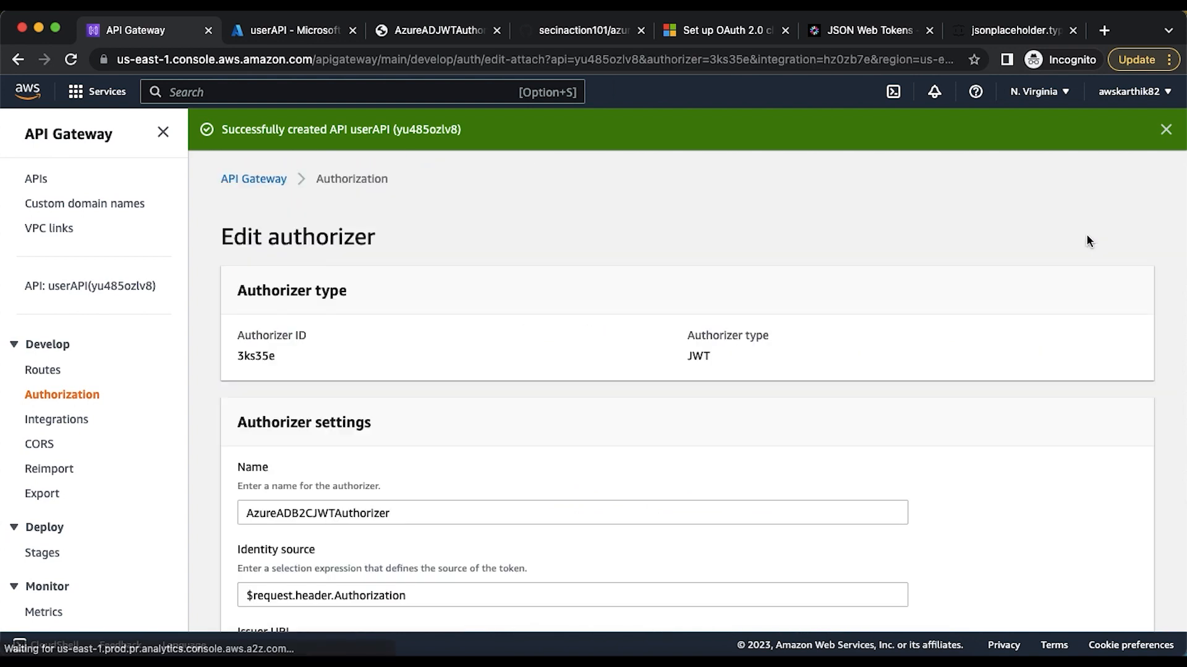
{"action": "scroll", "coordinate": [650, 370], "scroll_direction": "down", "scroll_amount": 4}
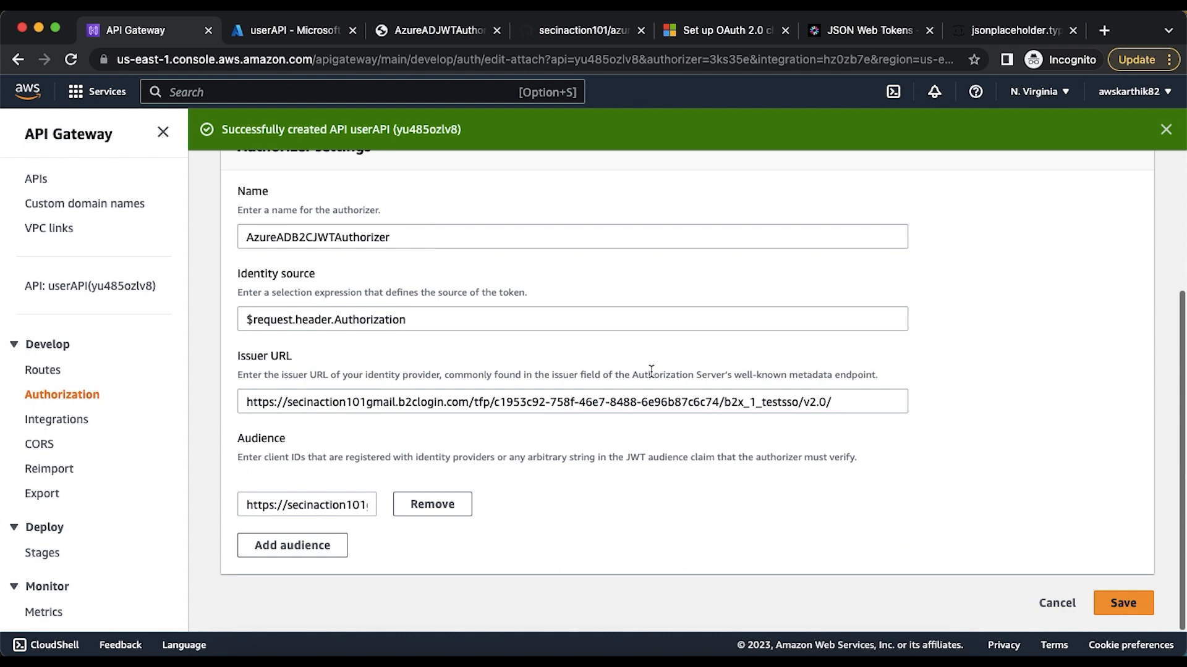
{"action": "left_click", "coordinate": [1066, 594]}
{"action": "scroll", "coordinate": [833, 429], "scroll_direction": "down", "scroll_amount": 5}
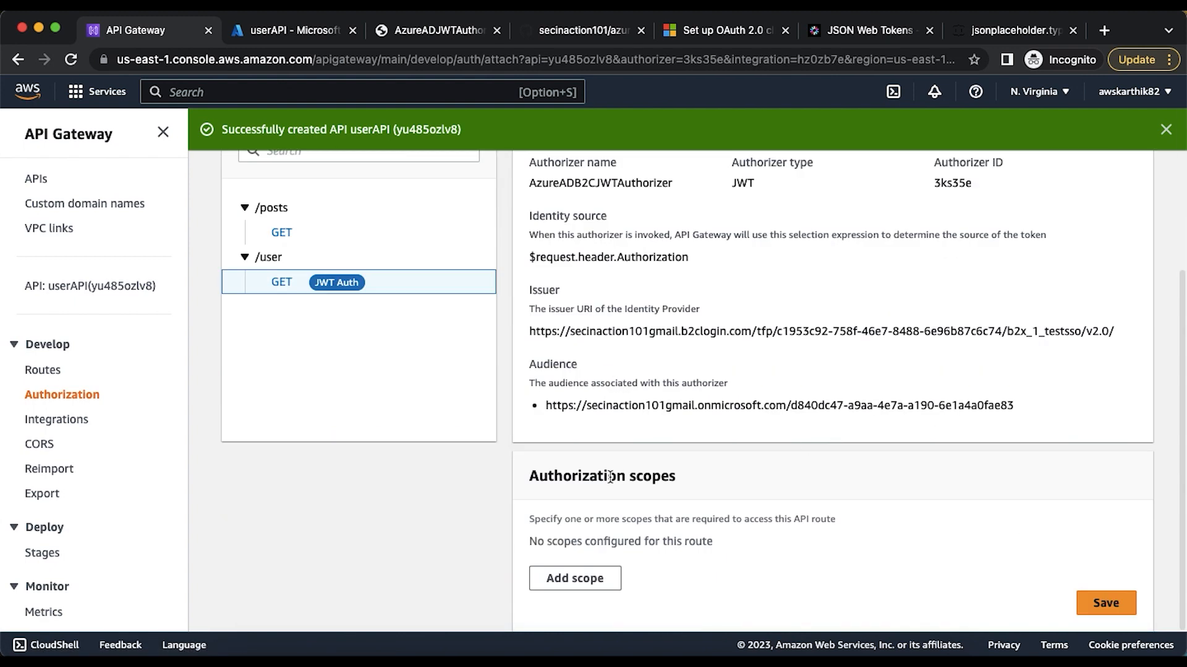
Add the read:user authorization scope, copied from the decoded token's scp claim on jwt.io, to the GET /user route and save it
{"action": "left_click", "coordinate": [604, 578]}
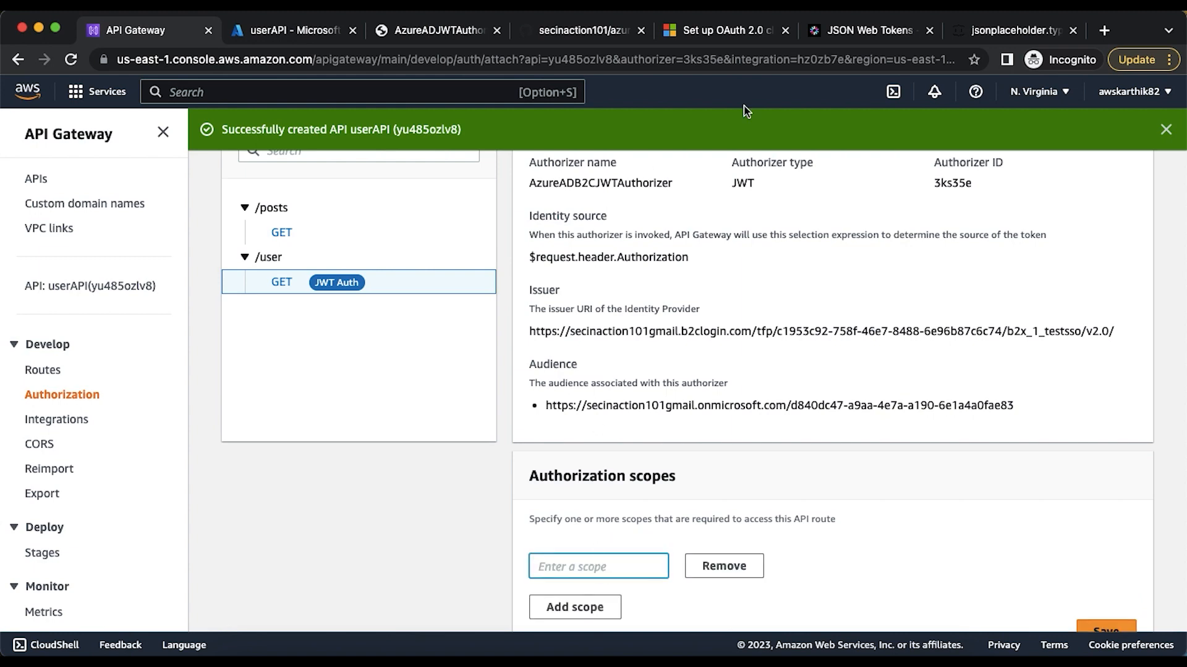
{"action": "left_click", "coordinate": [828, 39]}
{"action": "scroll", "coordinate": [736, 316], "scroll_direction": "up", "scroll_amount": 1}
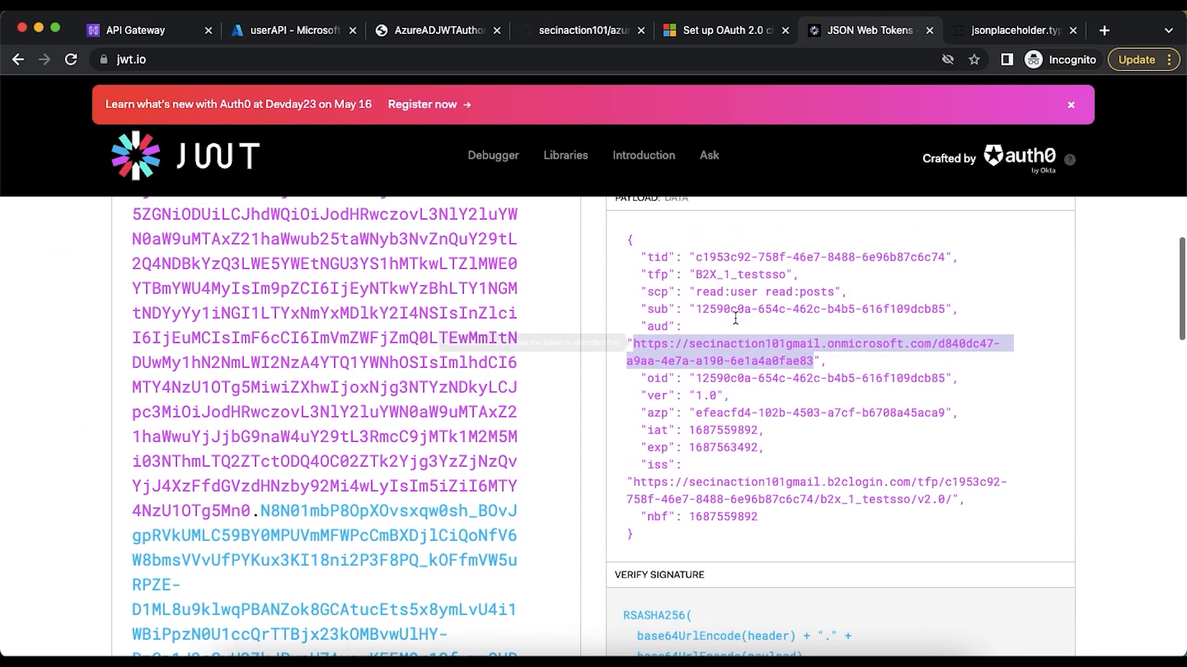
{"action": "left_click_drag", "start_coordinate": [697, 293], "coordinate": [757, 291]}
{"action": "key", "text": "super+c"}
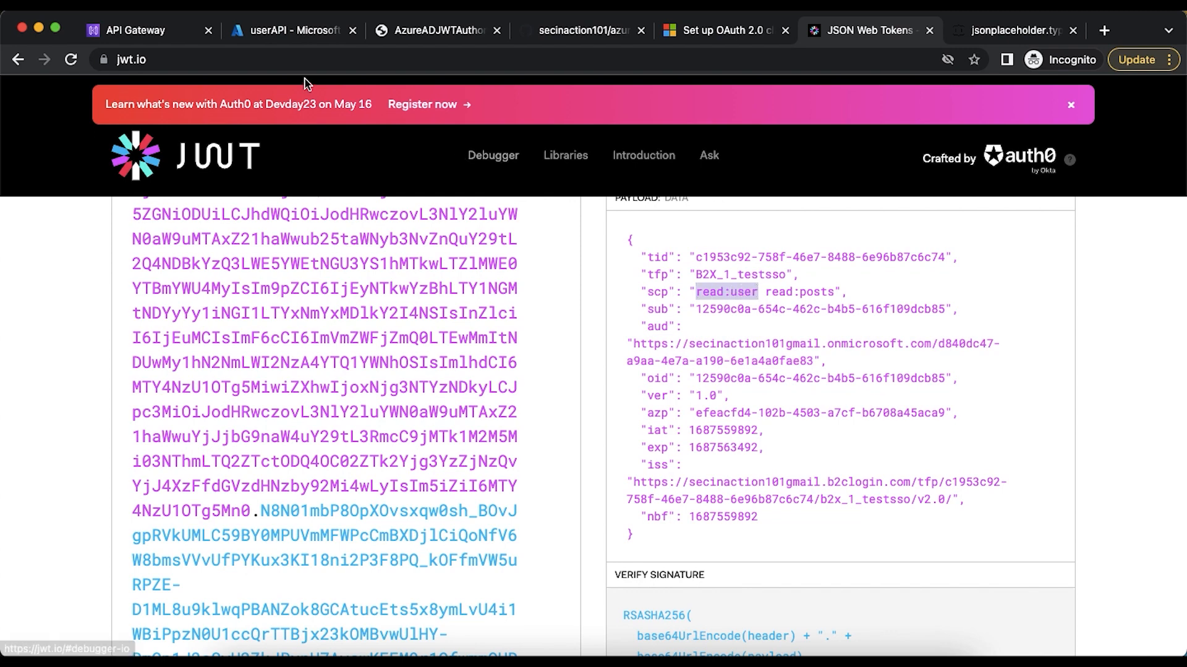
{"action": "left_click", "coordinate": [284, 30]}
{"action": "left_click", "coordinate": [126, 36]}
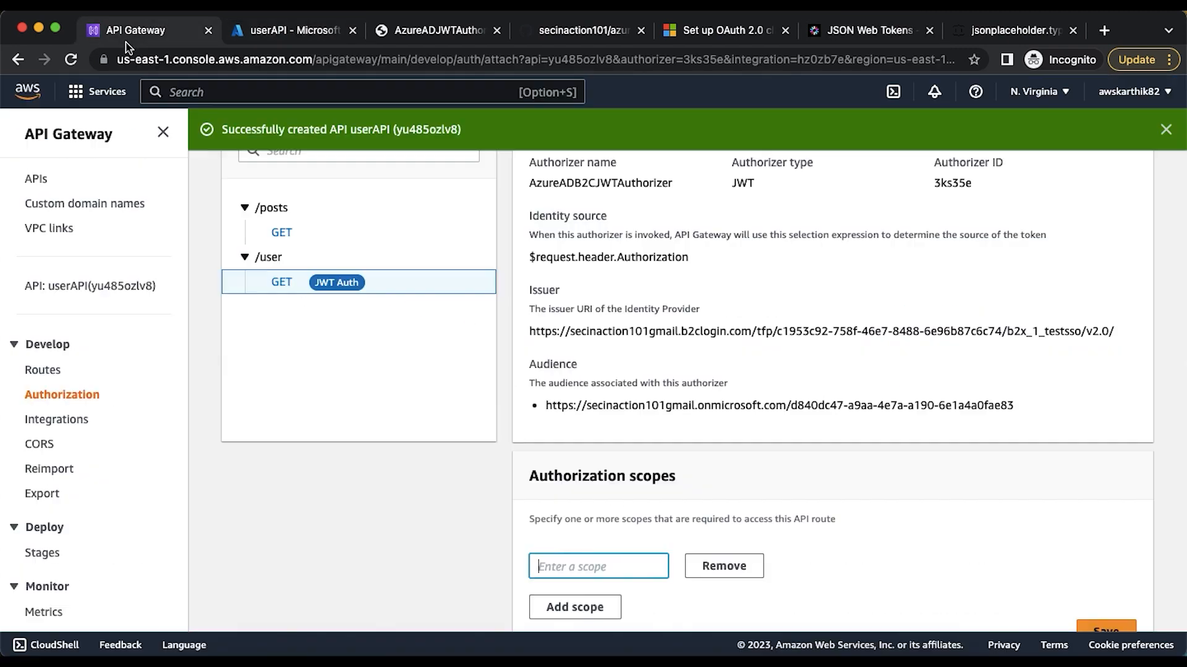
{"action": "key", "text": "super+v"}
{"action": "scroll", "coordinate": [770, 492], "scroll_direction": "down", "scroll_amount": 1}
{"action": "left_click", "coordinate": [1100, 603]}
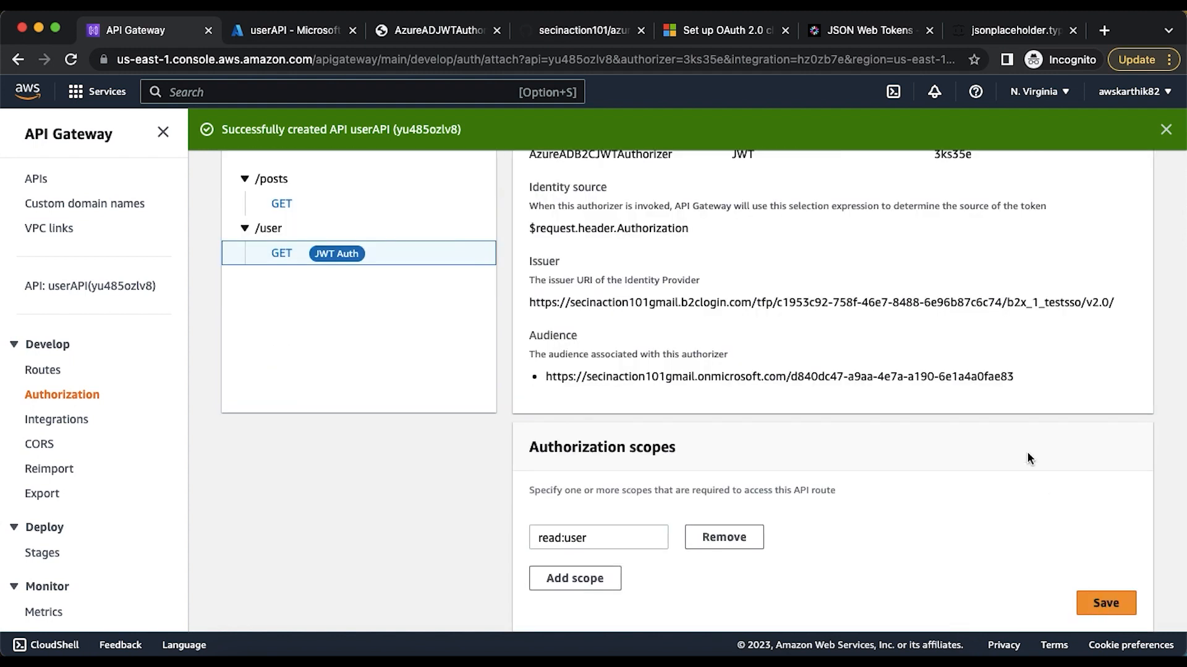
{"action": "scroll", "coordinate": [1029, 459], "scroll_direction": "up", "scroll_amount": 1}
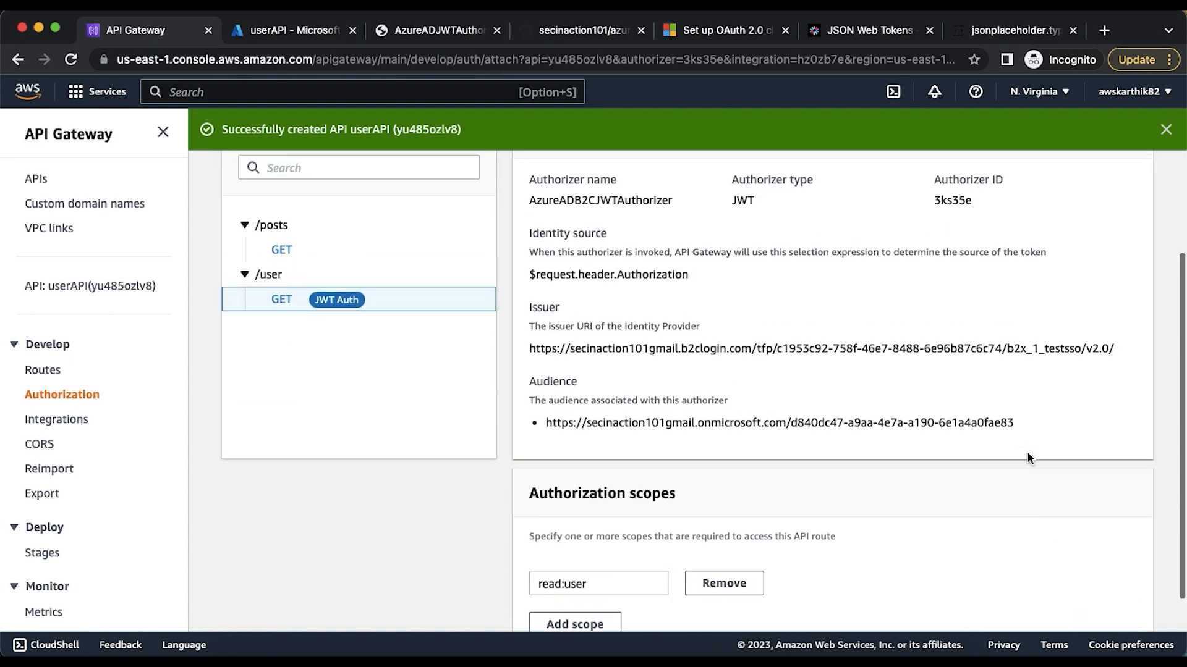
Consult the JWT authorizer flow diagram, then switch to Postman, resend the B2C token request and select the new access token in the response
{"action": "left_click", "coordinate": [531, 34]}
{"action": "left_click", "coordinate": [426, 34]}
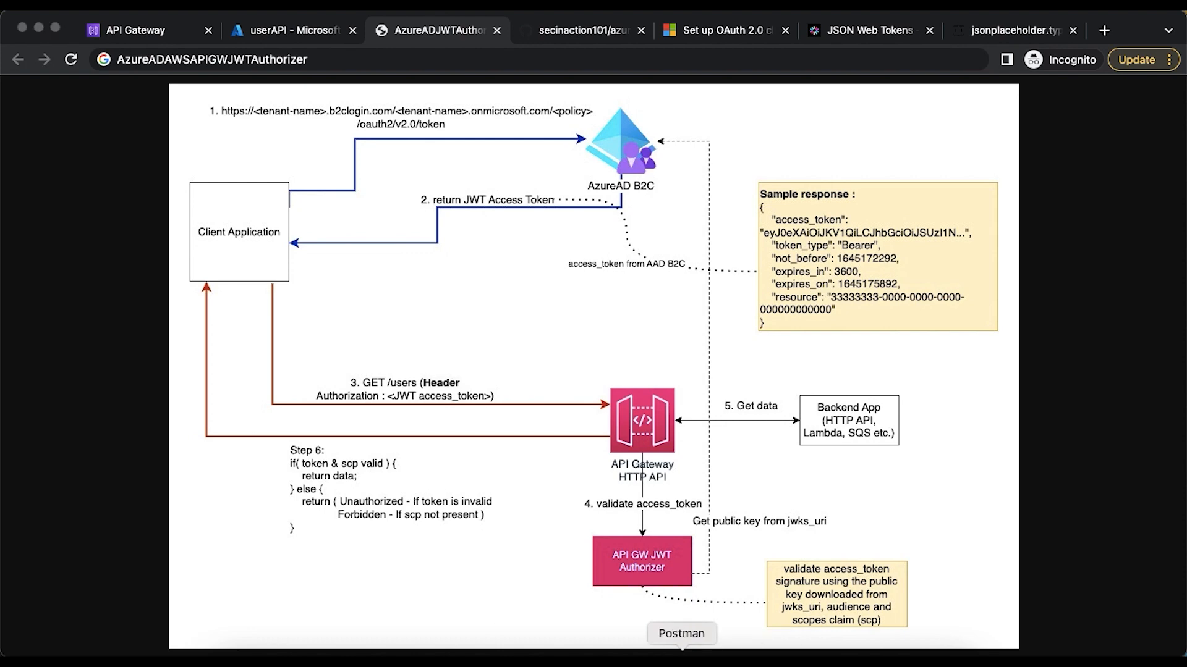
{"action": "left_click", "coordinate": [683, 657]}
{"action": "left_click", "coordinate": [650, 94]}
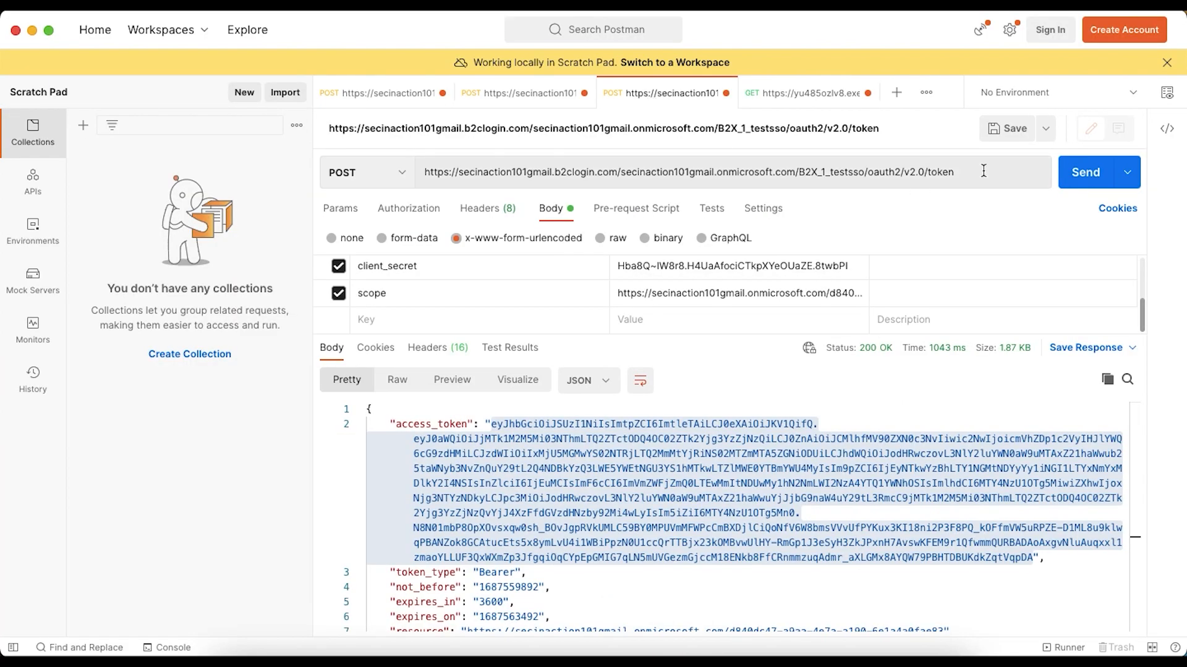
{"action": "left_click", "coordinate": [1078, 187]}
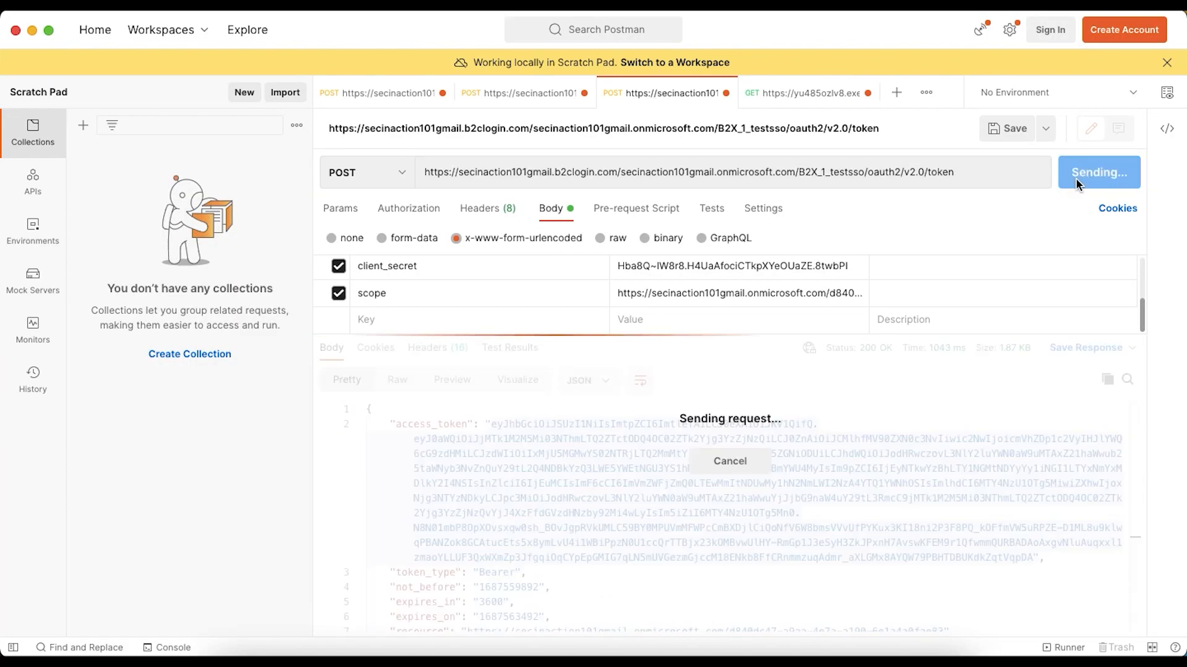
{"action": "left_click_drag", "start_coordinate": [492, 424], "coordinate": [1035, 558]}
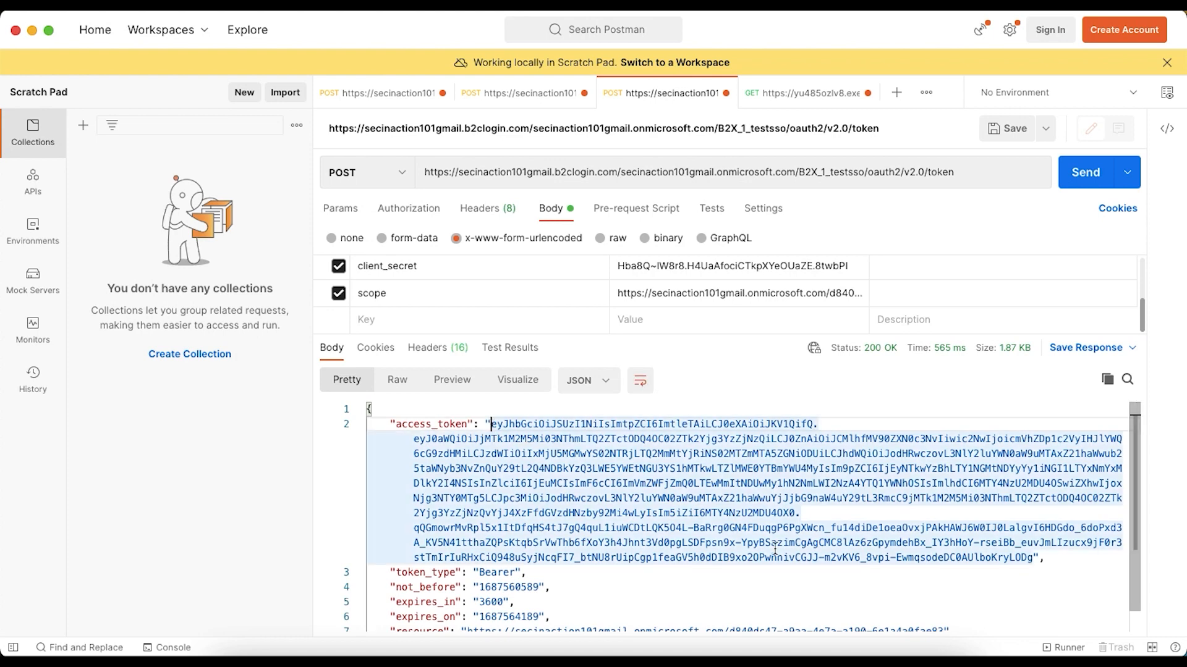
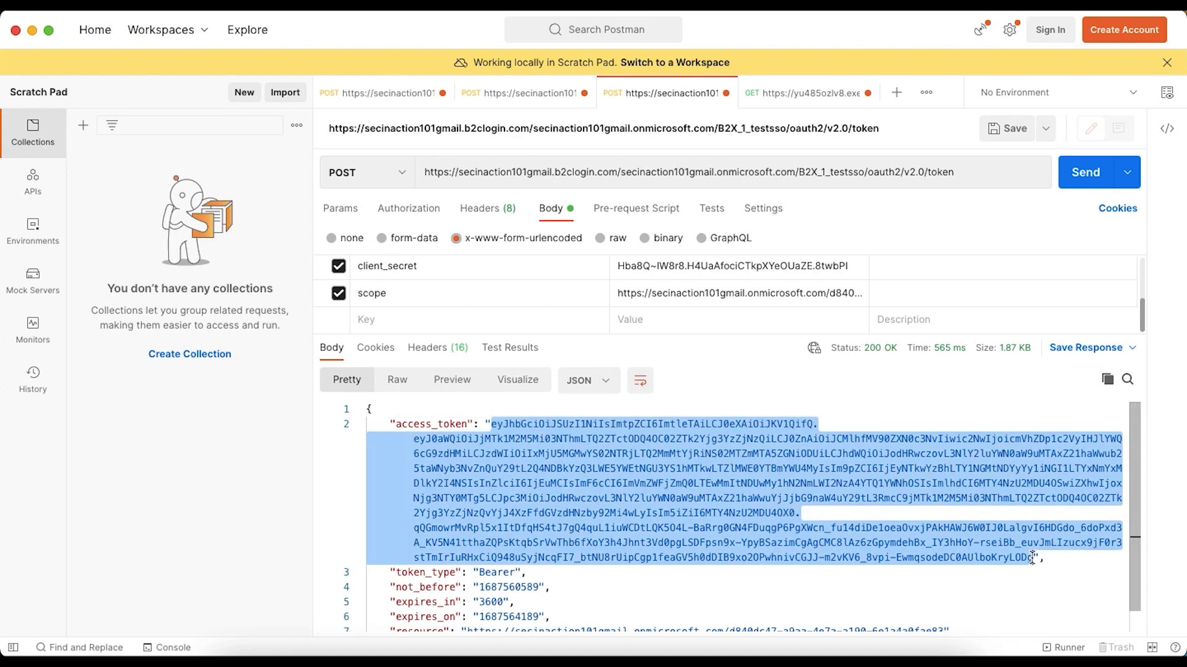
Switch to jwt.io, replace the encoded token with the newly issued access token and examine the decoded payload claims
{"action": "key", "text": "super+Tab"}
{"action": "left_click", "coordinate": [869, 30]}
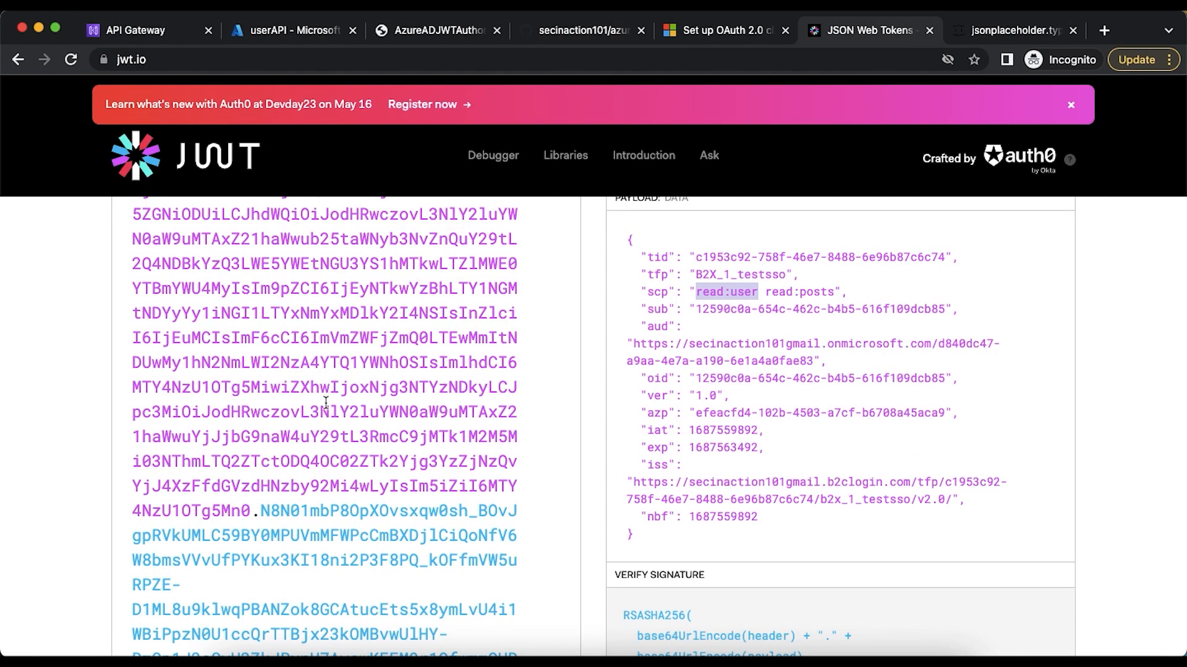
{"action": "key", "text": "ctrl+a"}
{"action": "key", "text": "ctrl+v"}
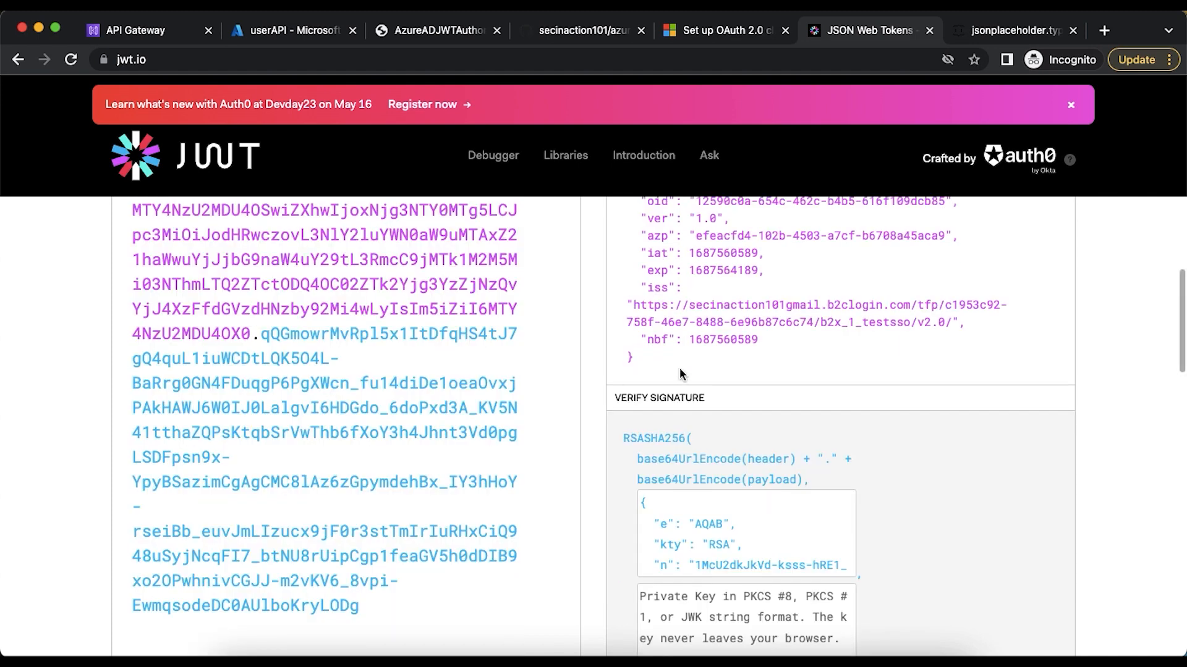
{"action": "scroll", "coordinate": [680, 374], "scroll_direction": "up", "scroll_amount": 3}
{"action": "scroll", "coordinate": [680, 372], "scroll_direction": "up", "scroll_amount": 2}
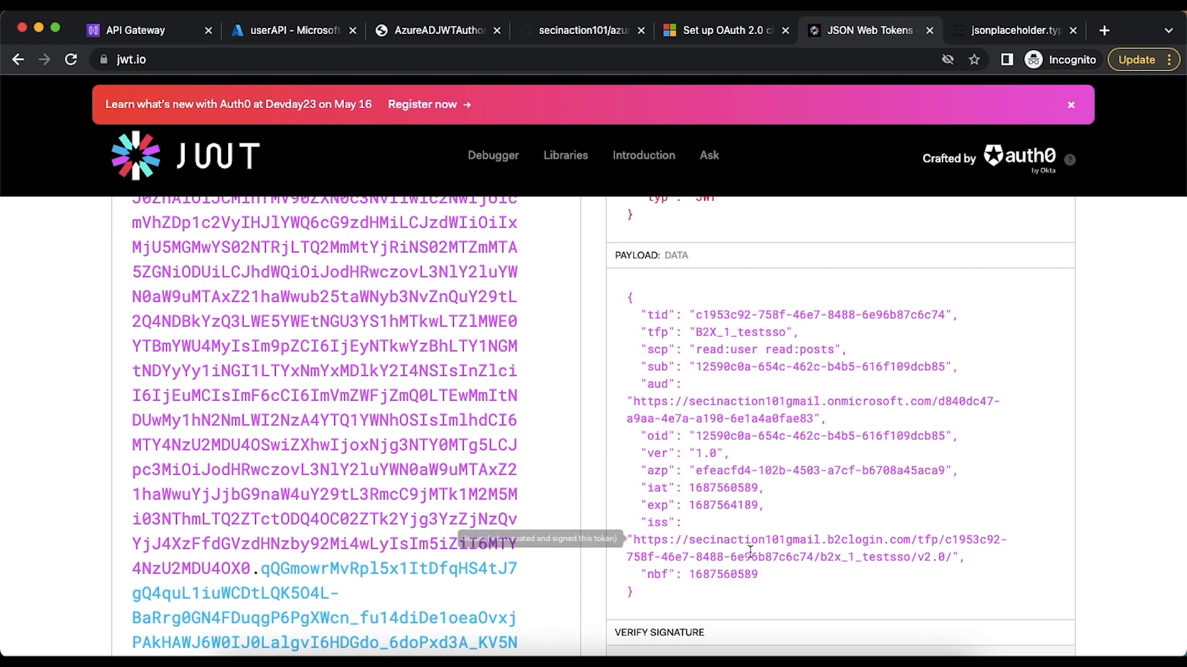
Switch back to Postman and send the GET /user request again without an access token
{"action": "left_click", "coordinate": [681, 657]}
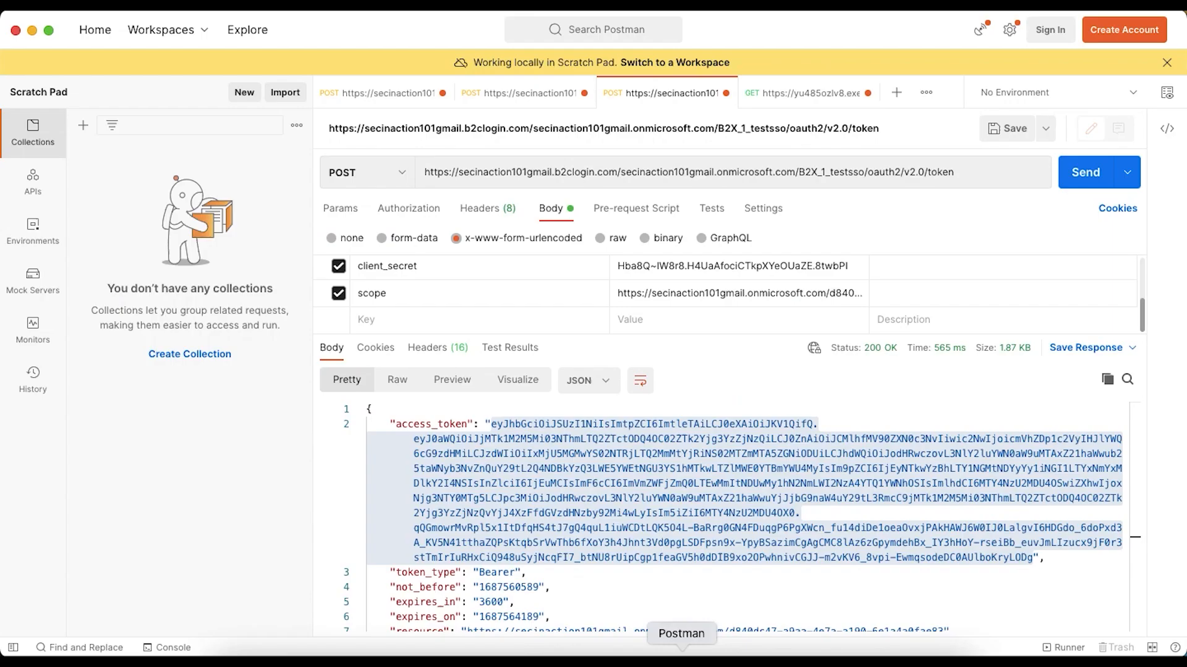
{"action": "left_click", "coordinate": [829, 104]}
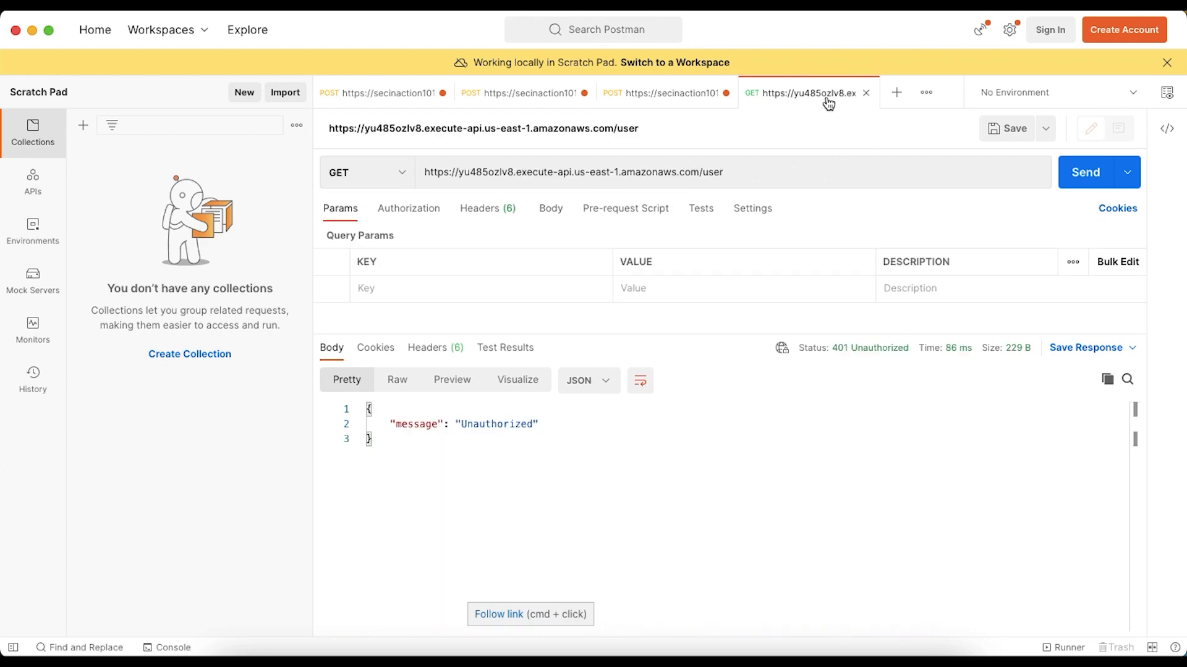
{"action": "left_click", "coordinate": [1084, 173]}
Add a query parameter with the key Authorization to the GET /user request
{"action": "left_click", "coordinate": [488, 290]}
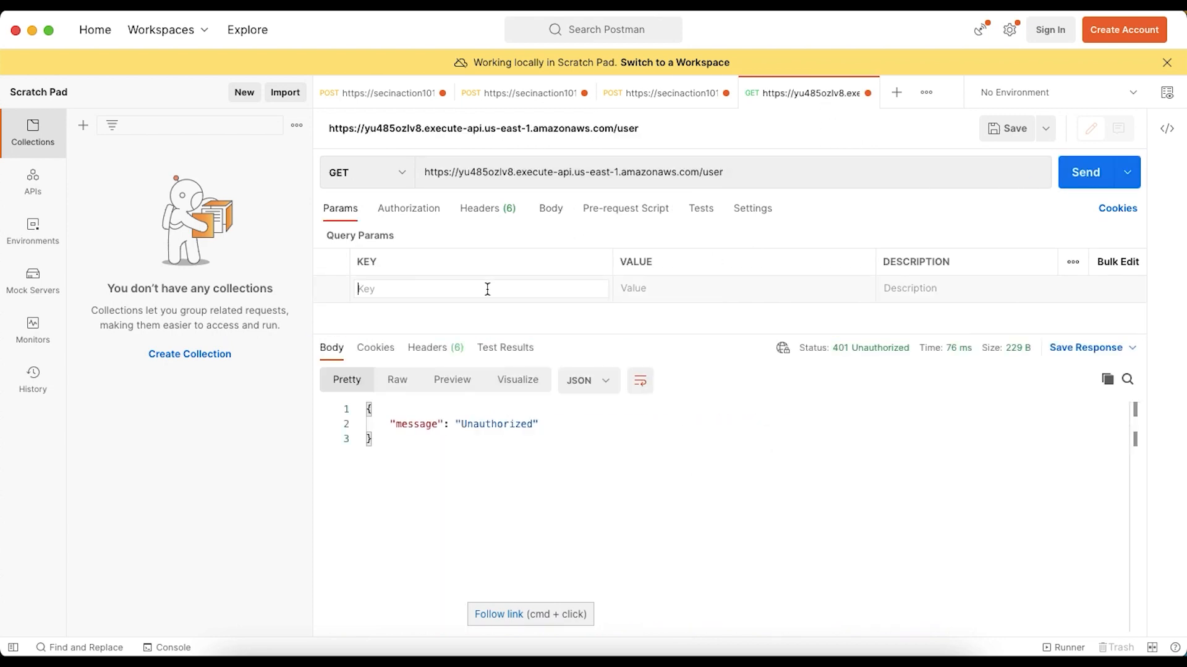
{"action": "type", "text": "Au"}
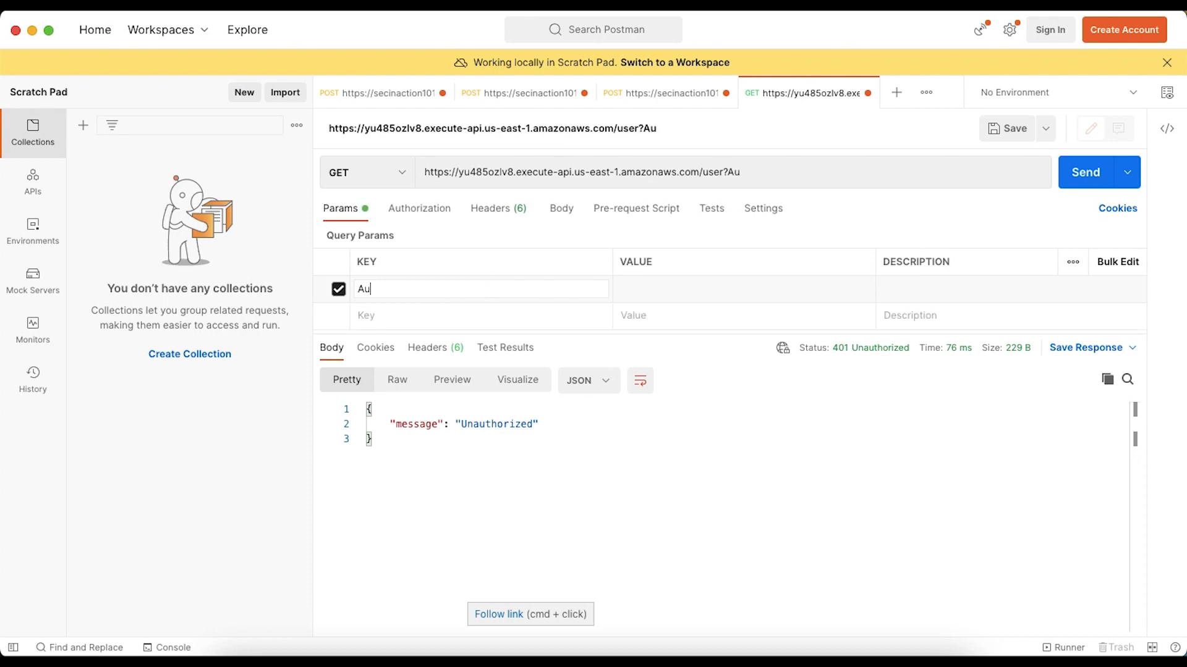
{"action": "type", "text": "thorization"}
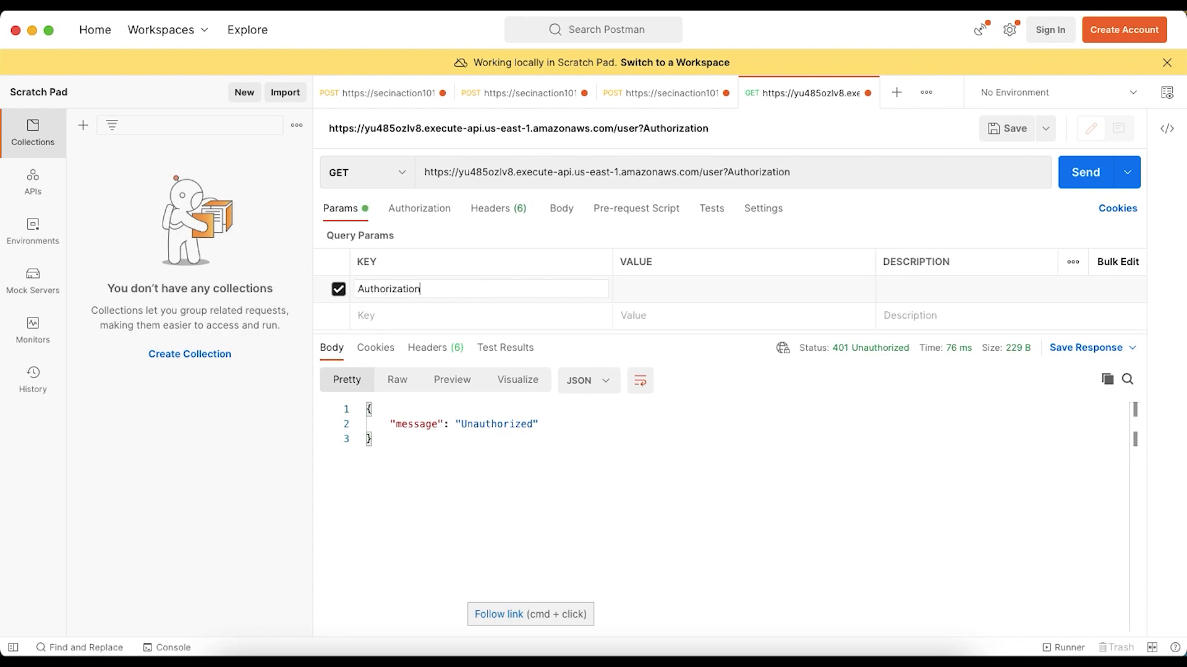
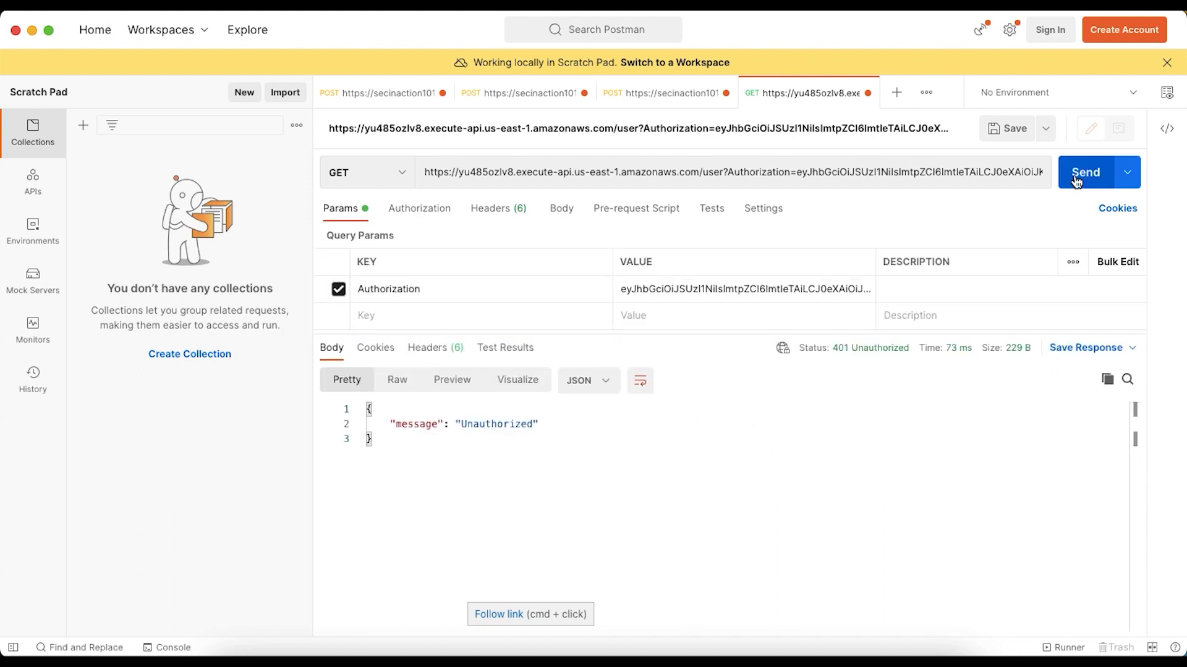
Send the GET /user request with the Authorization query parameter, then switch to API Gateway in Chrome and save the route's read:user scope
{"action": "left_click", "coordinate": [1076, 181]}
{"action": "left_click", "coordinate": [358, 654]}
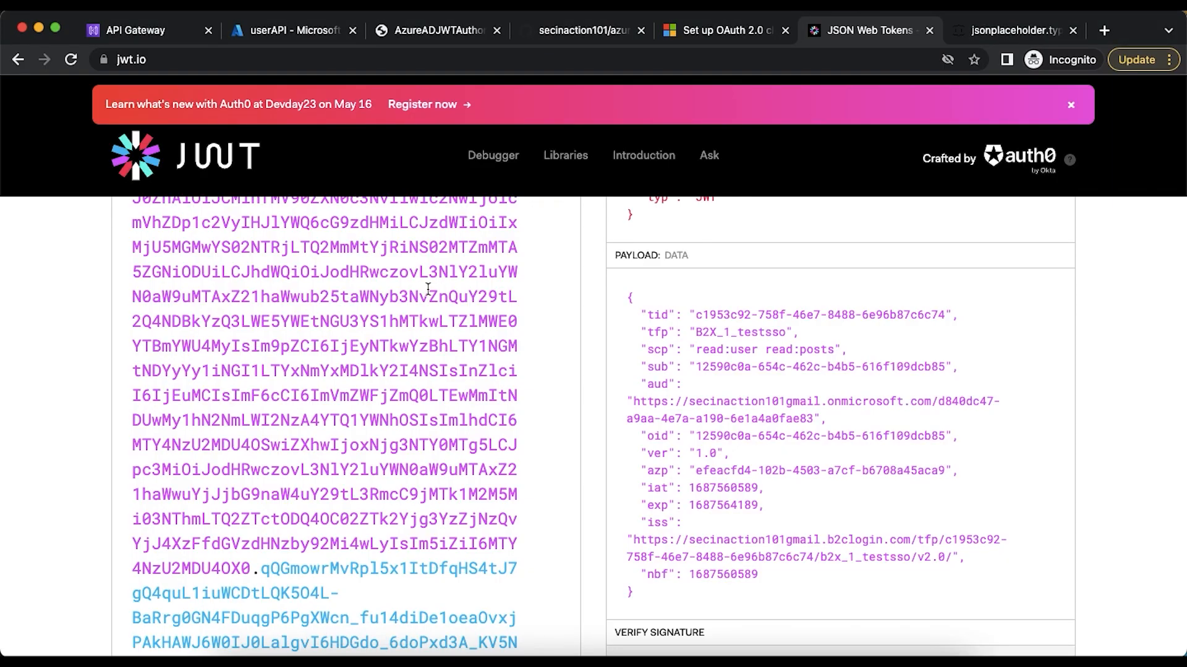
{"action": "left_click", "coordinate": [147, 34]}
{"action": "scroll", "coordinate": [473, 324], "scroll_direction": "down", "scroll_amount": 2}
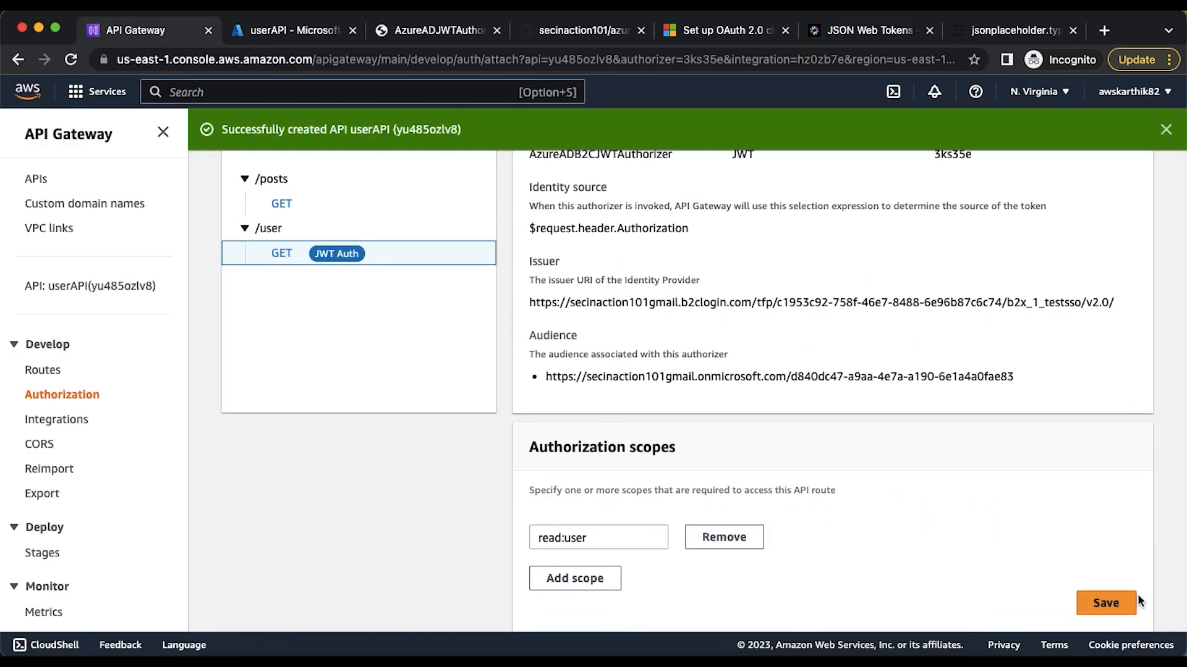
{"action": "left_click", "coordinate": [1108, 604]}
Check the decoded token claims on jwt.io and the userAPI app registration in Azure, returning to the route's authorizer in API Gateway
{"action": "left_click", "coordinate": [887, 30]}
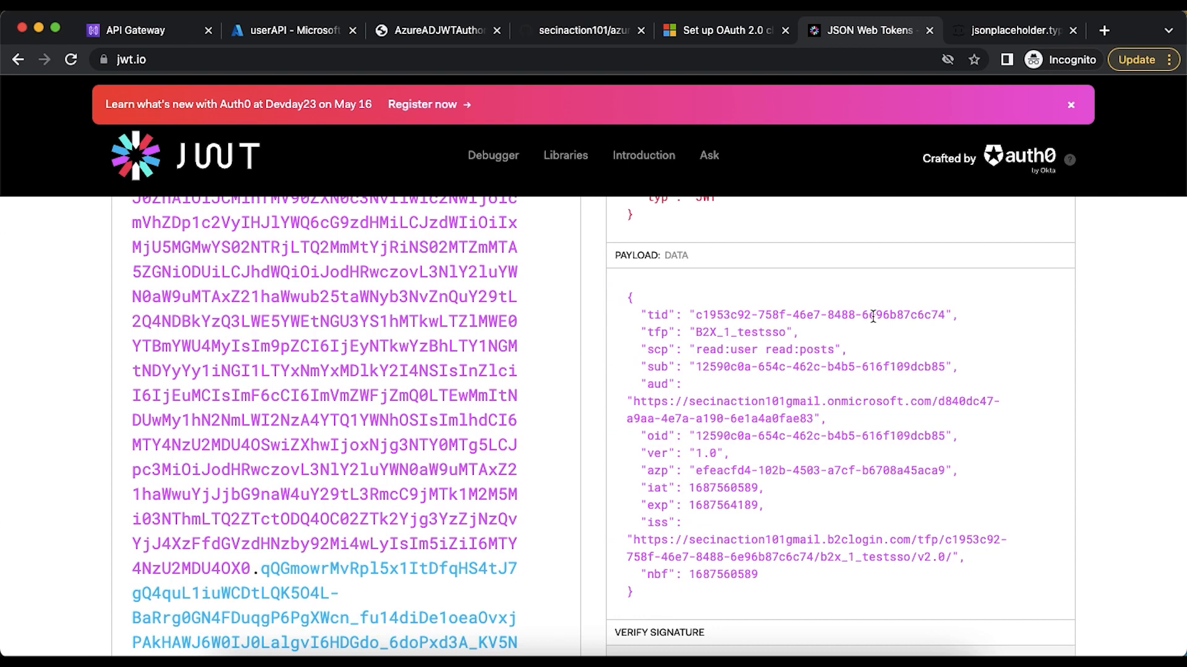
{"action": "left_click", "coordinate": [312, 31]}
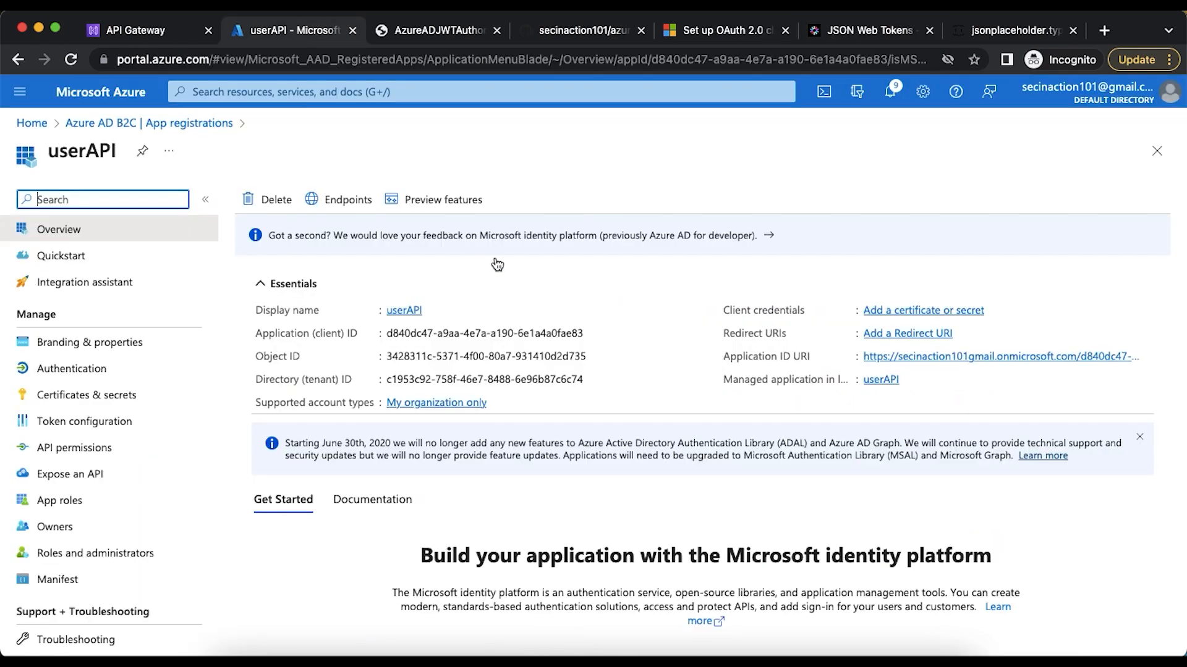
{"action": "left_click", "coordinate": [132, 36]}
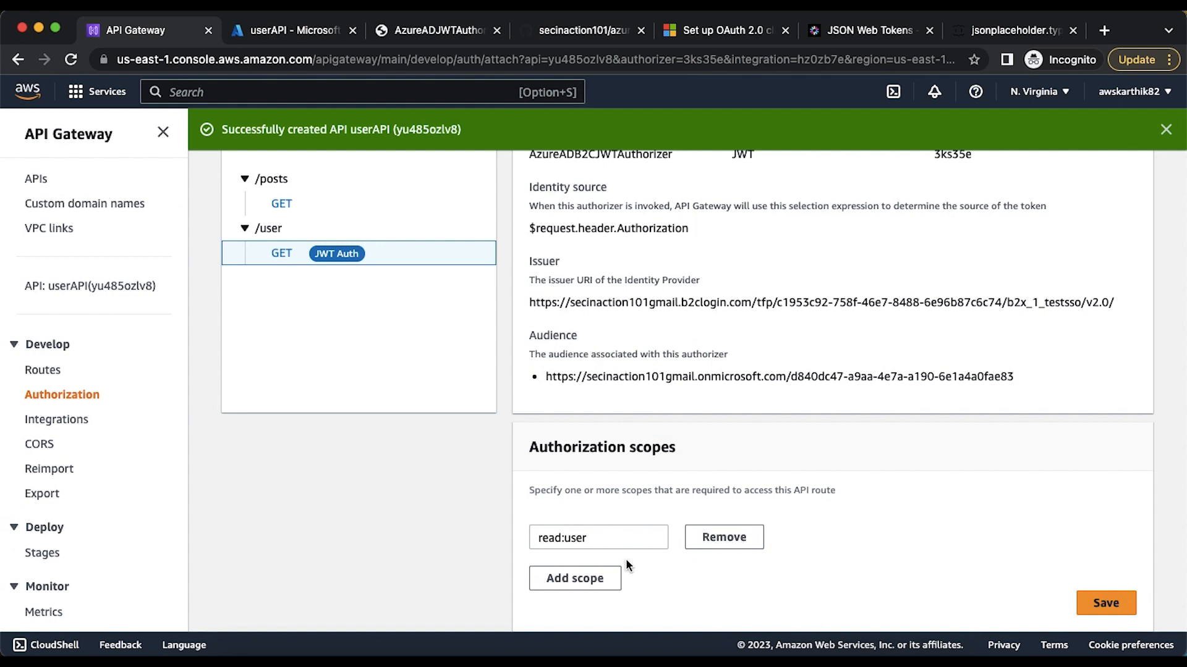
Open the GET /user route's authorizer for editing, review its audience and issuer URL, and save it
{"action": "scroll", "coordinate": [929, 572], "scroll_direction": "up", "scroll_amount": 2}
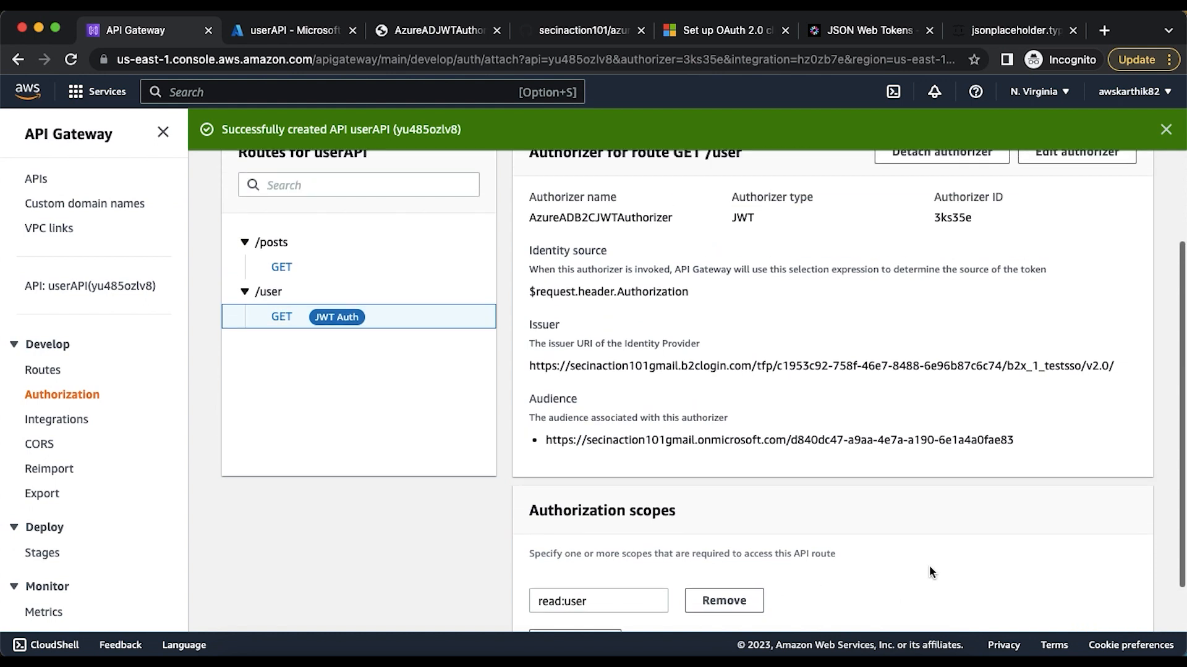
{"action": "scroll", "coordinate": [929, 565], "scroll_direction": "up", "scroll_amount": 2}
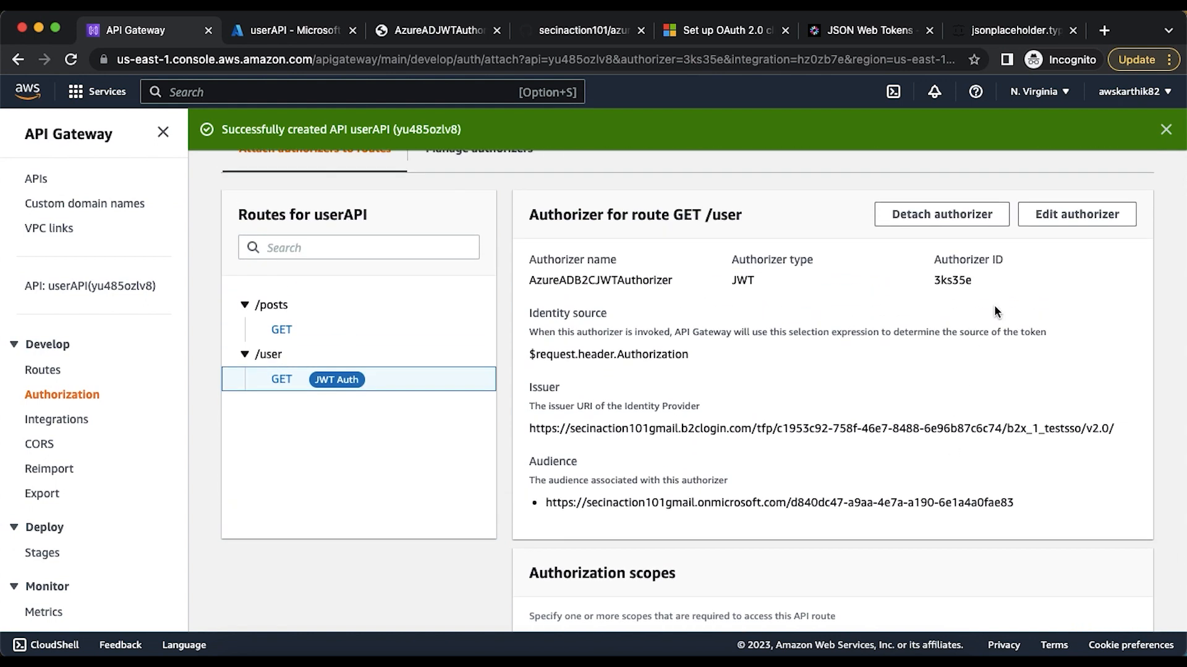
{"action": "left_click", "coordinate": [1038, 216]}
{"action": "scroll", "coordinate": [403, 471], "scroll_direction": "down", "scroll_amount": 9}
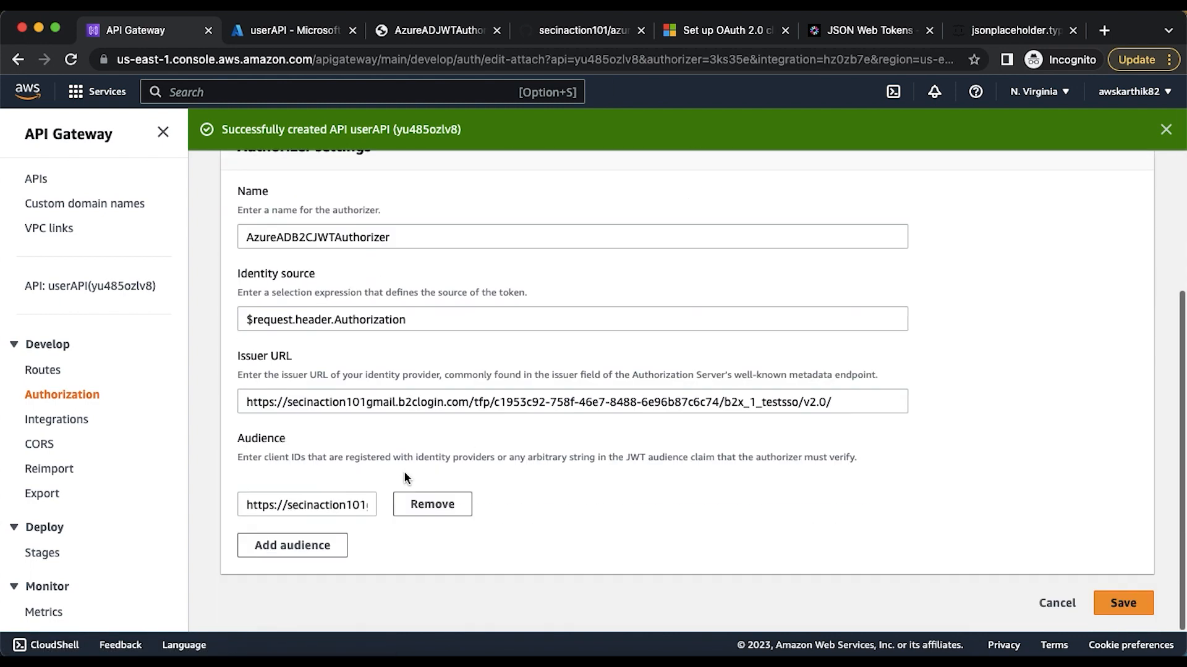
{"action": "left_click_drag", "start_coordinate": [342, 505], "coordinate": [409, 503]}
{"action": "left_click", "coordinate": [248, 504]}
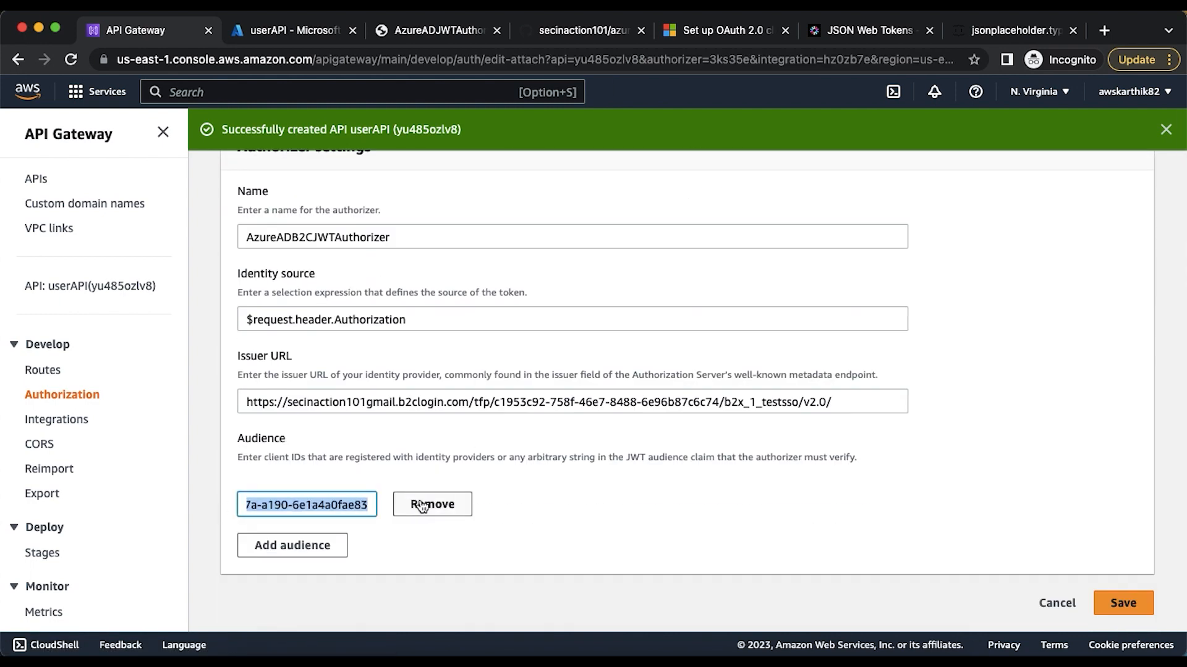
{"action": "left_click", "coordinate": [342, 402]}
{"action": "left_click_drag", "start_coordinate": [341, 401], "coordinate": [230, 400]}
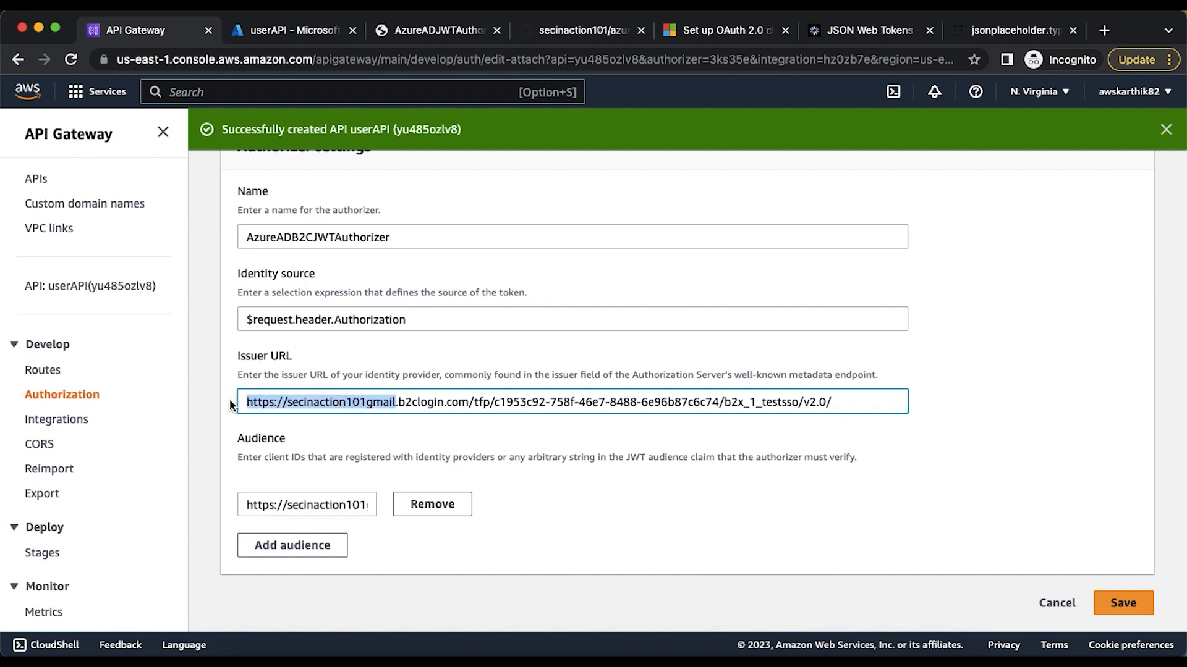
{"action": "left_click", "coordinate": [271, 403]}
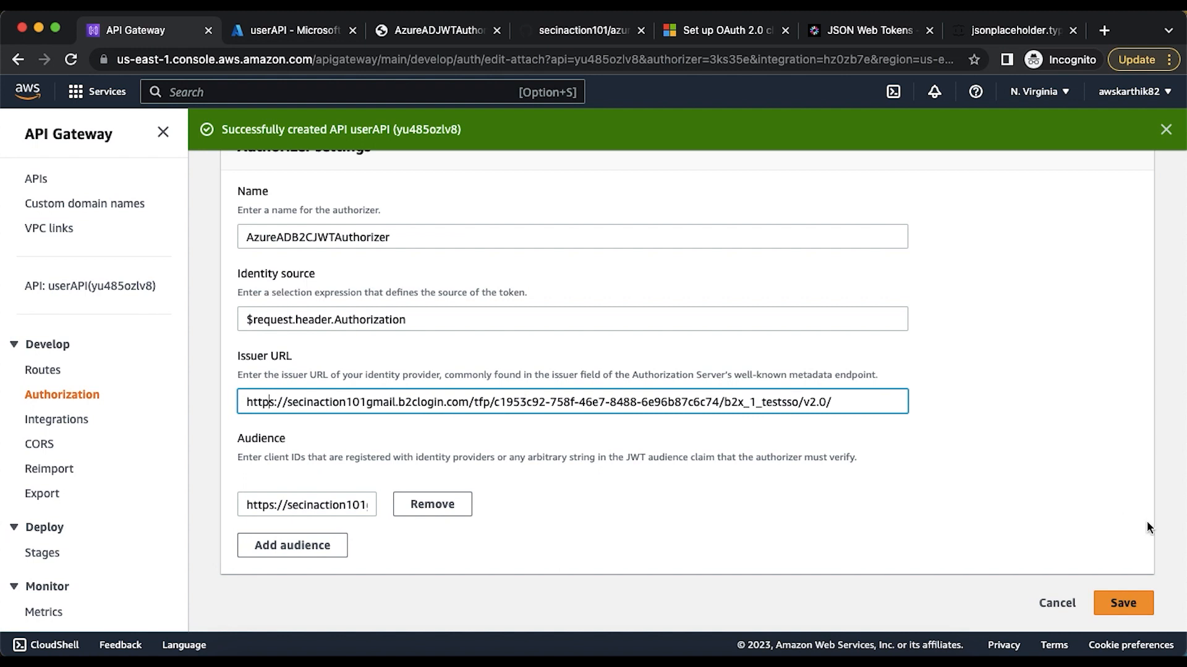
{"action": "left_click", "coordinate": [1126, 604]}
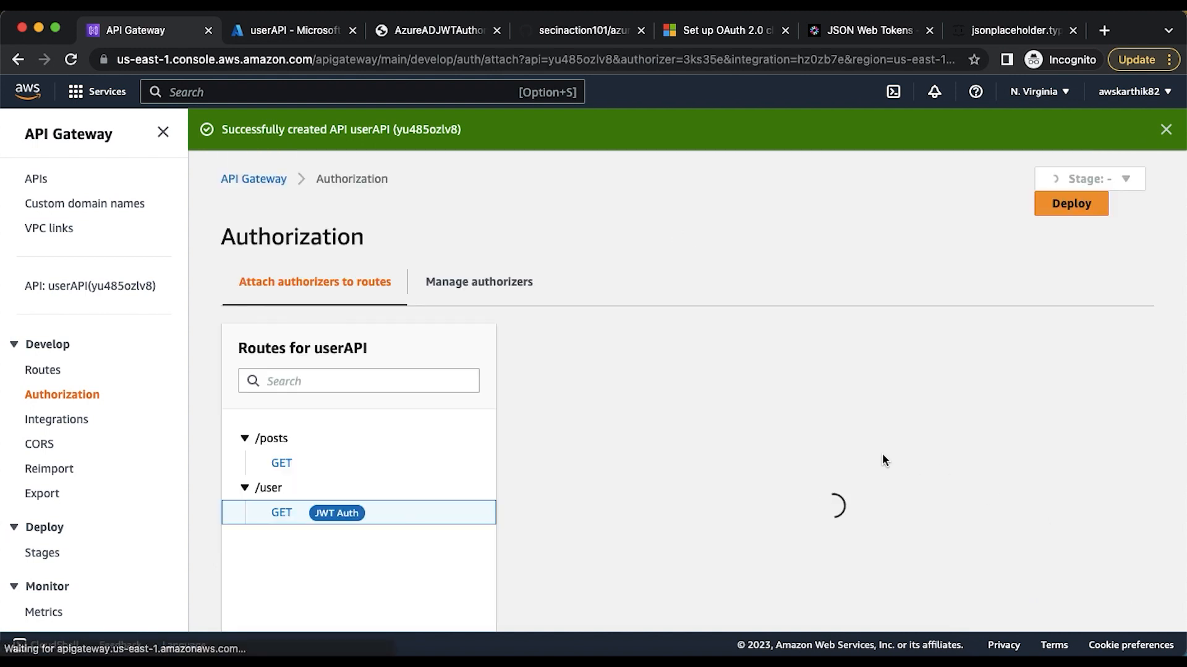
Replace the GET /user route's authorization scope with read:user copied from the token's scp claim on jwt.io, and save the scopes
{"action": "scroll", "coordinate": [881, 459], "scroll_direction": "down", "scroll_amount": 5}
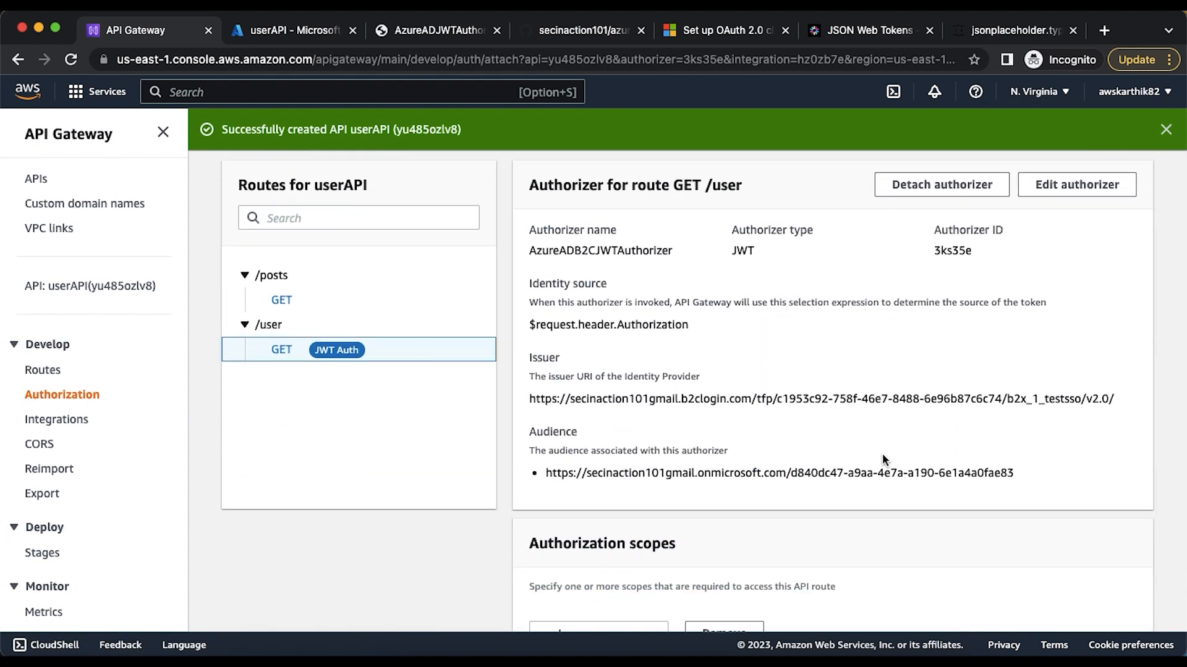
{"action": "scroll", "coordinate": [882, 459], "scroll_direction": "down", "scroll_amount": 2}
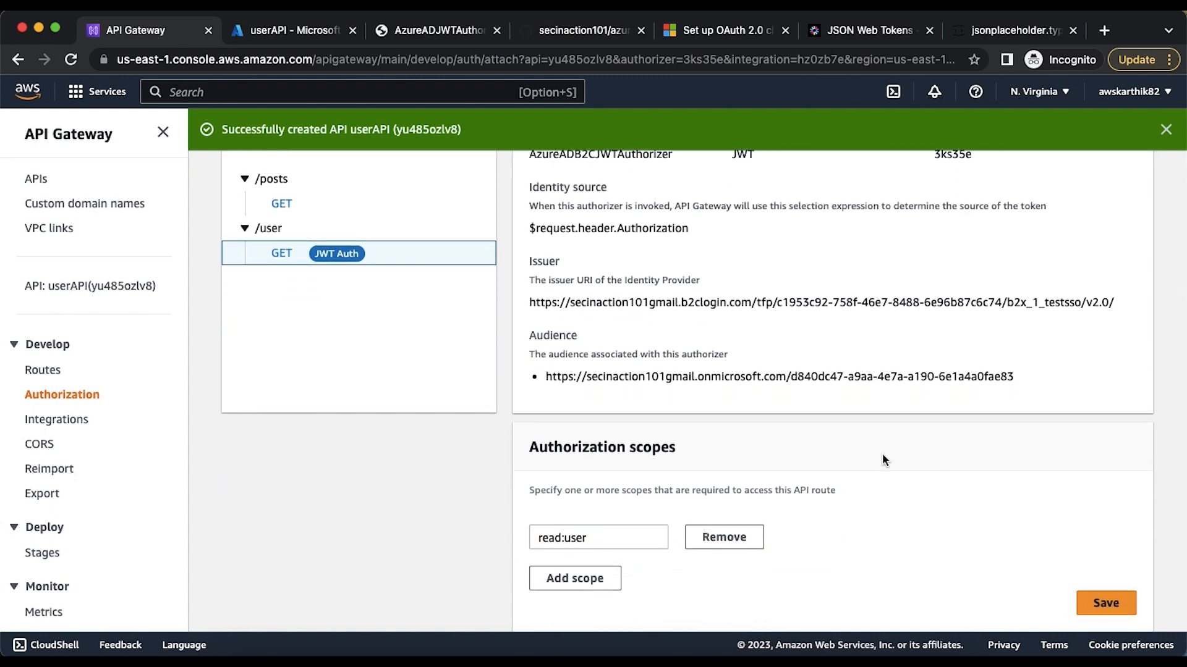
{"action": "left_click", "coordinate": [622, 542]}
{"action": "left_click_drag", "start_coordinate": [622, 542], "coordinate": [513, 541]}
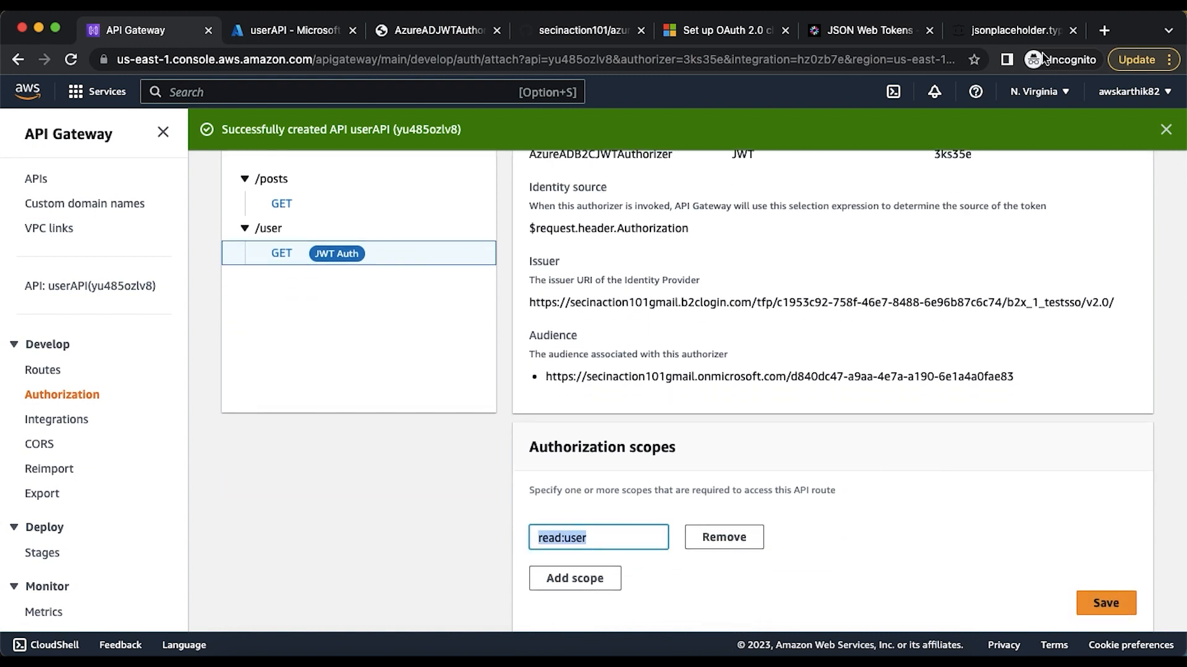
{"action": "left_click", "coordinate": [882, 34]}
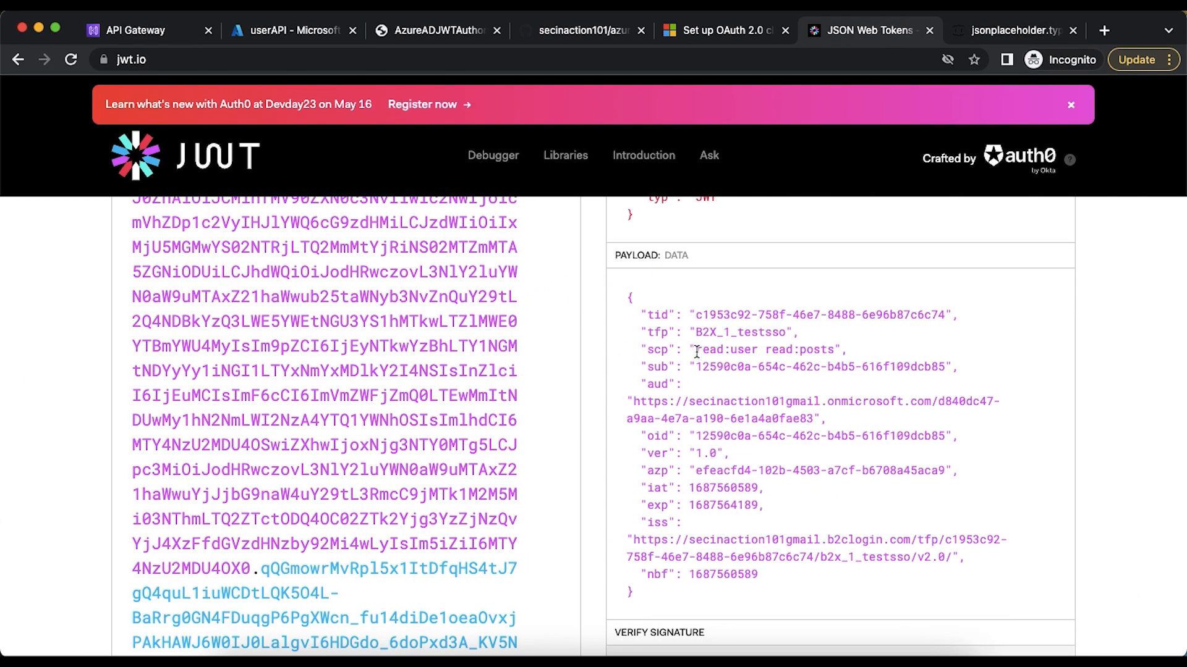
{"action": "left_click_drag", "start_coordinate": [696, 350], "coordinate": [759, 350]}
{"action": "key", "text": "super+c"}
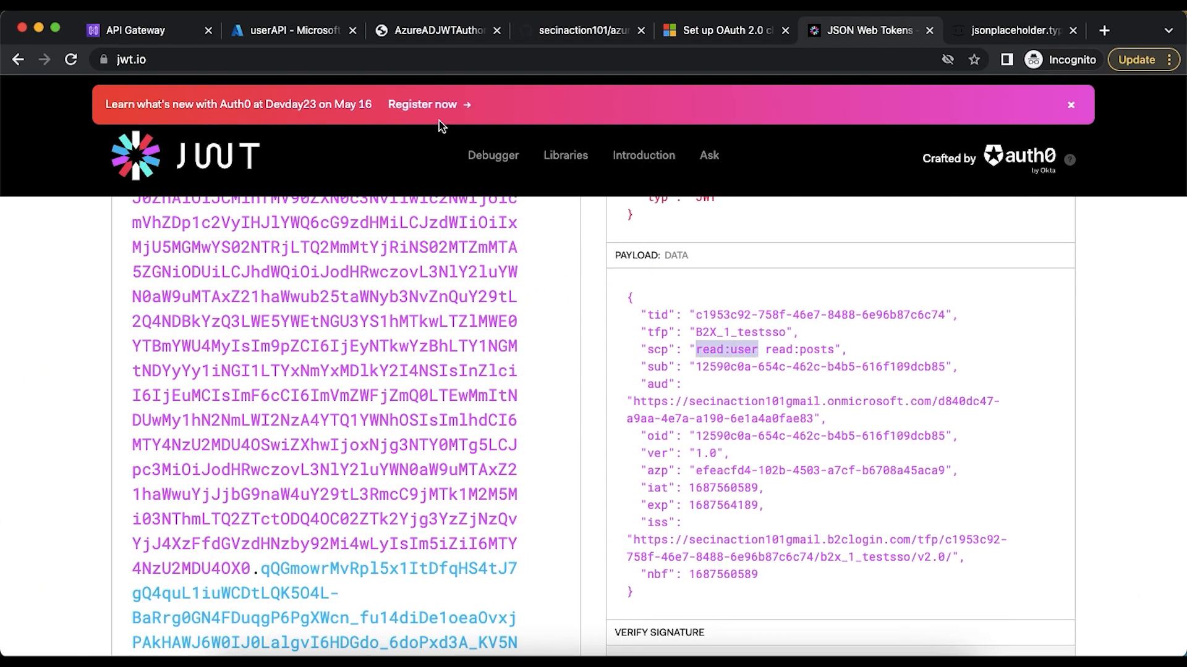
{"action": "left_click", "coordinate": [156, 38]}
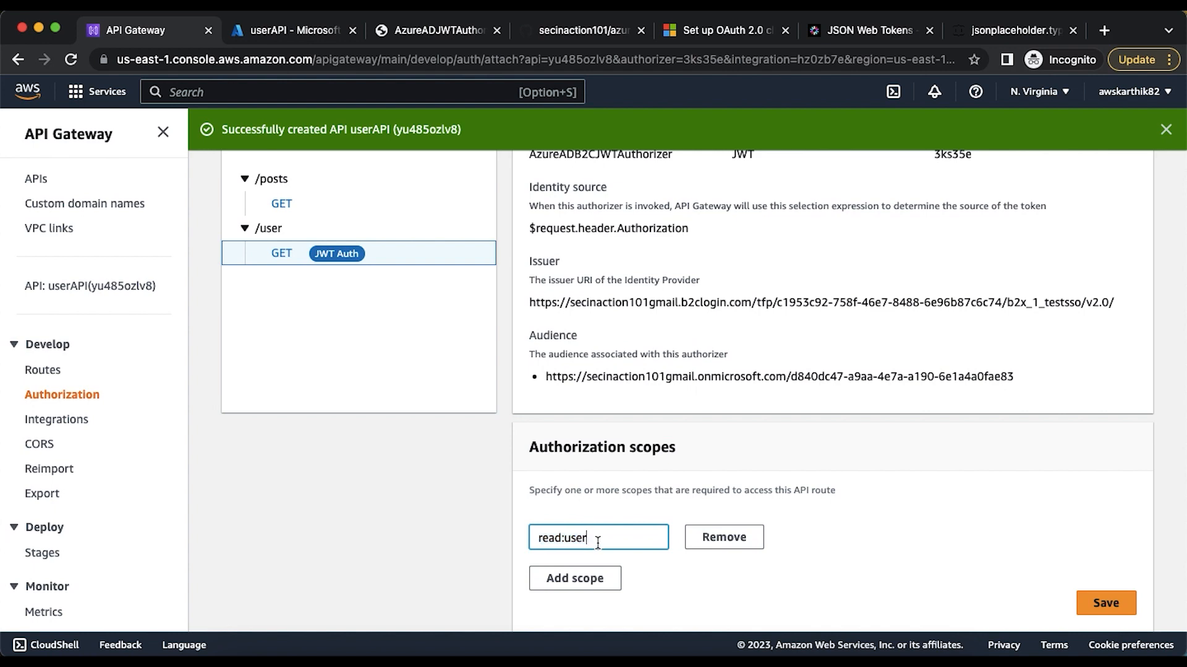
{"action": "left_click_drag", "start_coordinate": [598, 543], "coordinate": [506, 543]}
{"action": "key", "text": "super+v"}
{"action": "left_click", "coordinate": [1113, 604]}
{"action": "scroll", "coordinate": [873, 447], "scroll_direction": "up", "scroll_amount": 5}
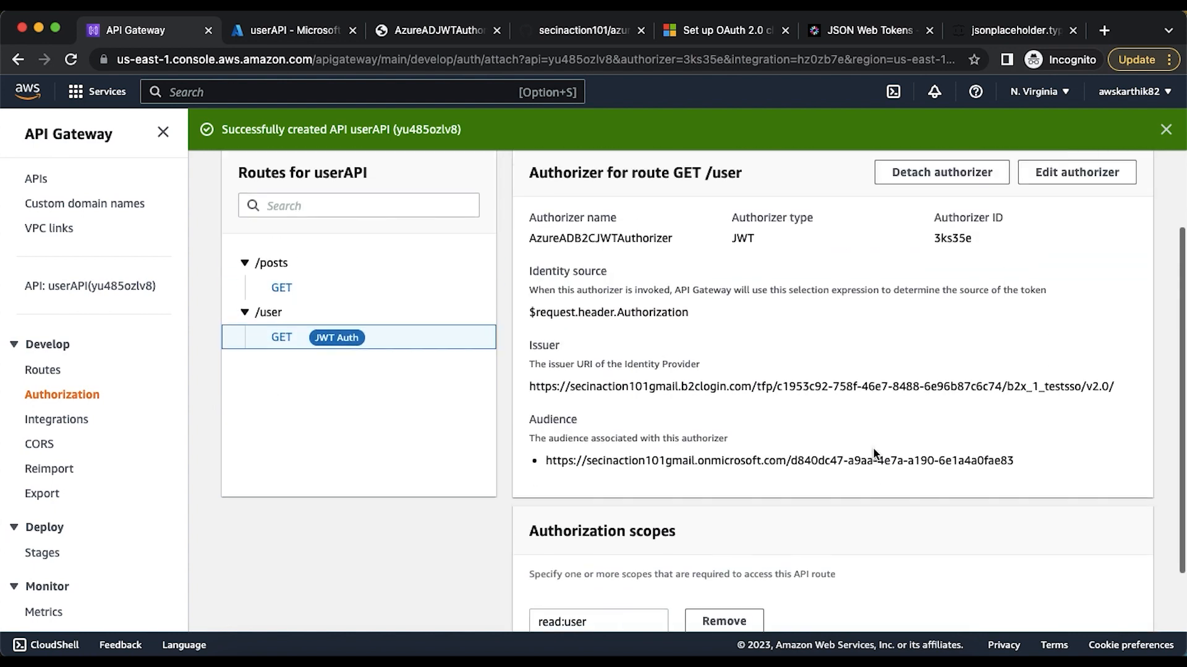
Switch to Postman and resend the GET /user request with the token in the Authorization query parameter
{"action": "key", "text": "super+Tab"}
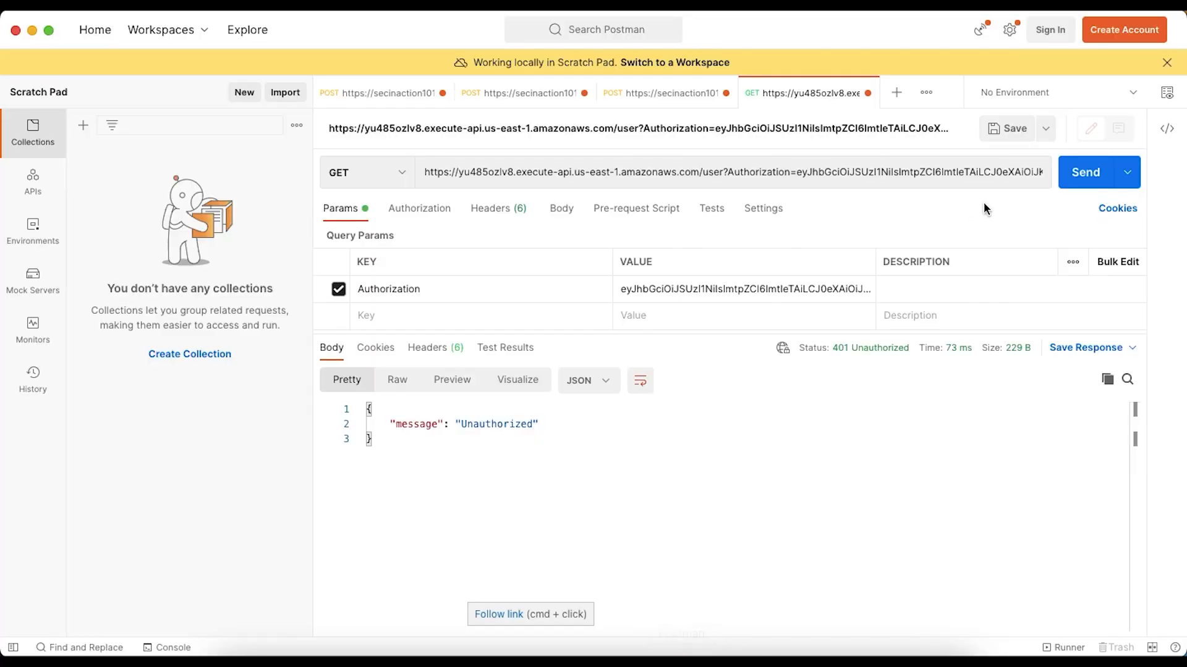
{"action": "left_click", "coordinate": [1080, 175]}
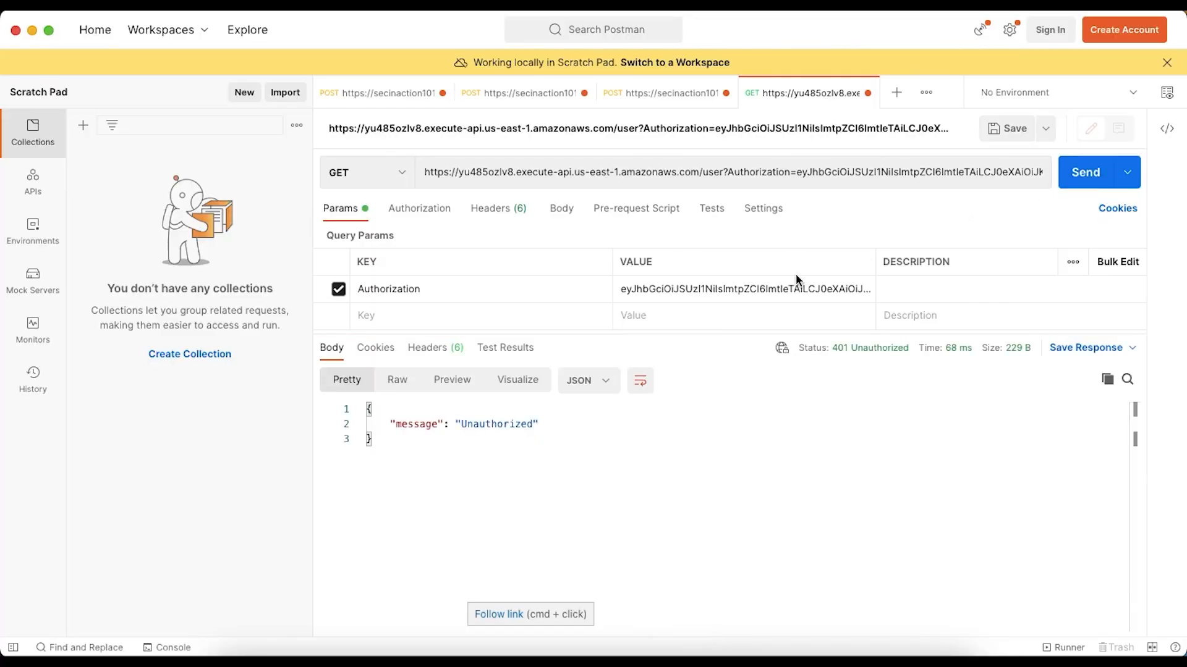
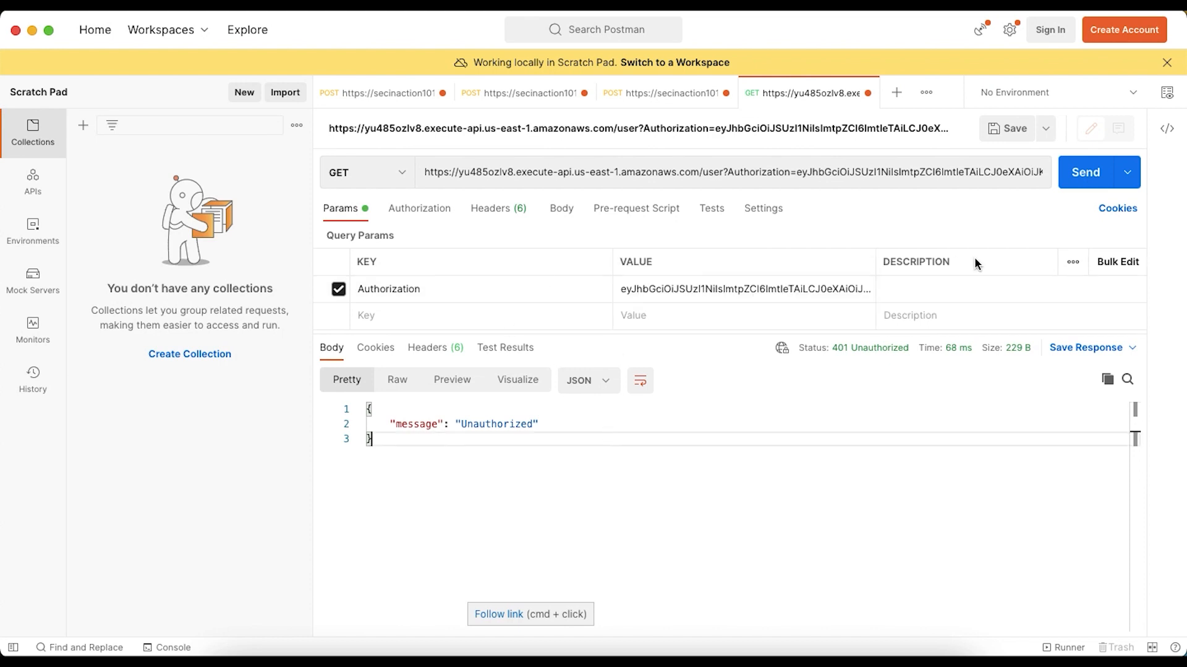
Remove the Authorization query parameter from the GET /user request and add a request header named Authorization instead
{"action": "left_click", "coordinate": [1136, 288]}
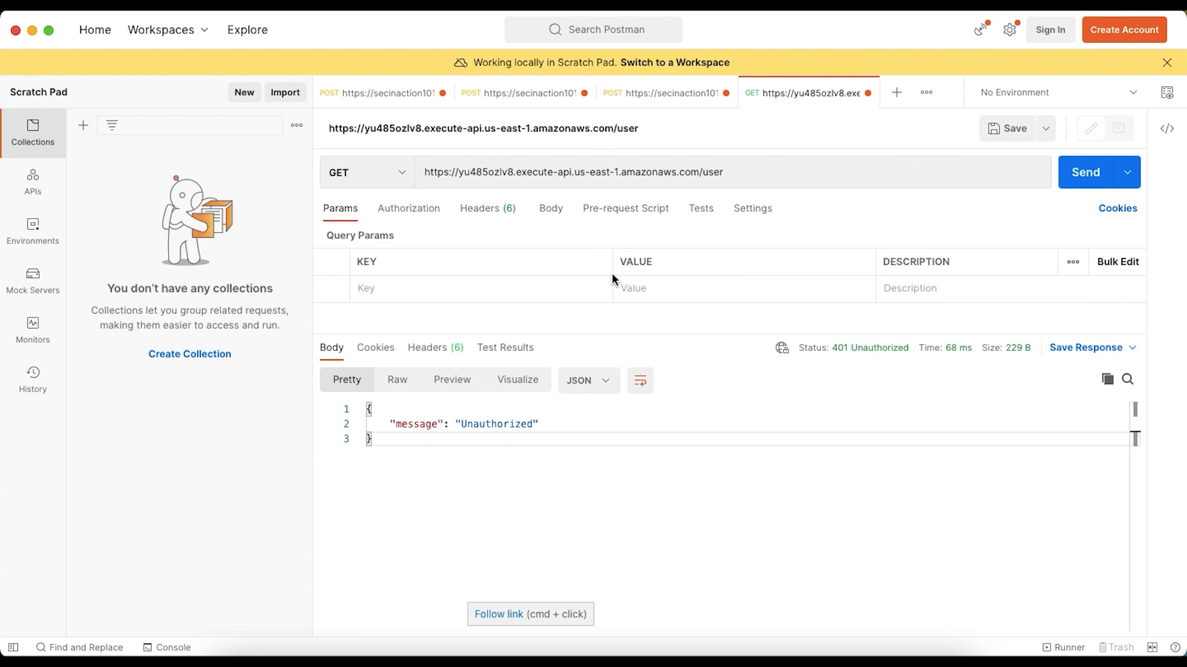
{"action": "left_click", "coordinate": [474, 211]}
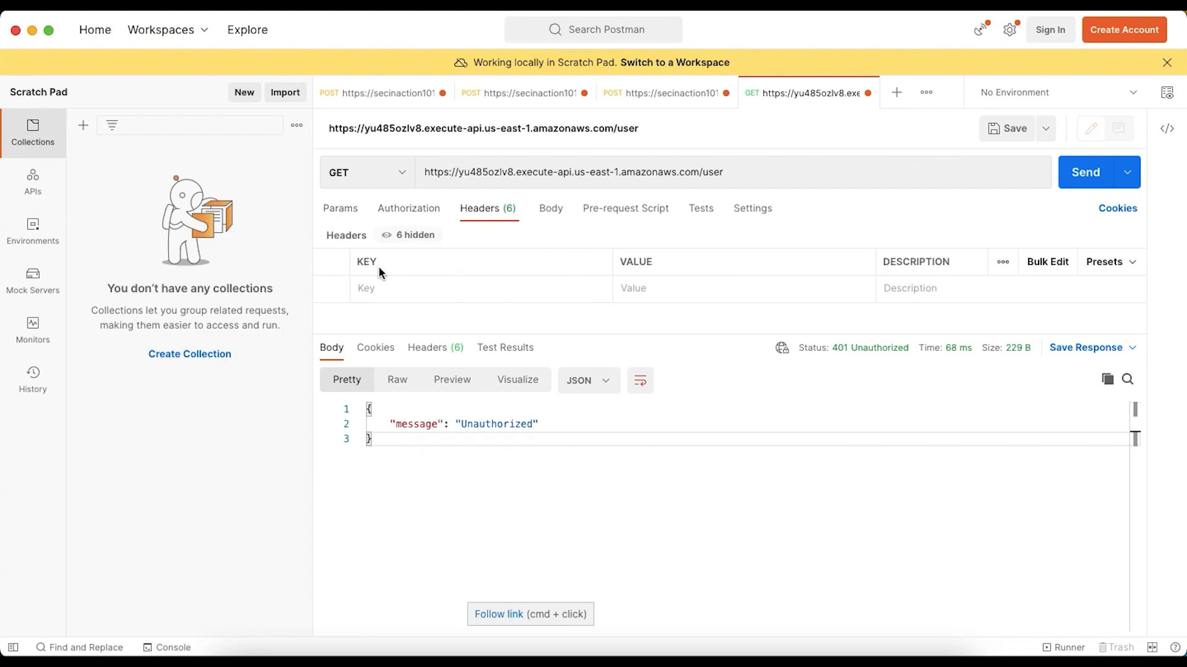
{"action": "left_click", "coordinate": [383, 287]}
{"action": "type", "text": "Authorization"}
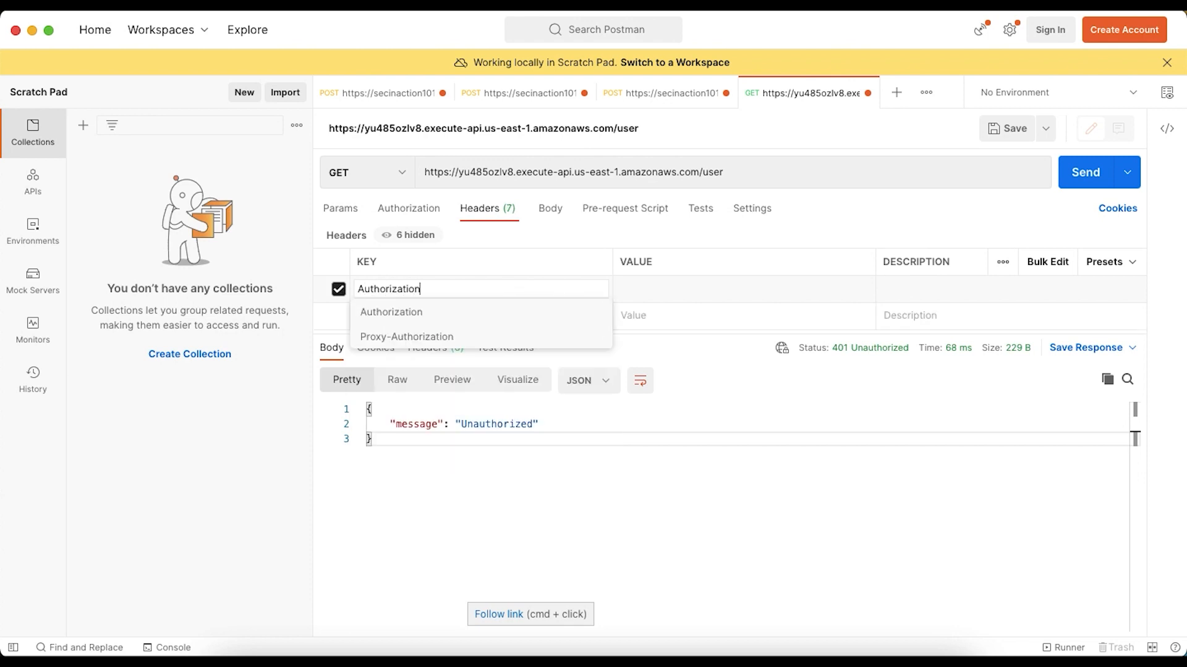
{"action": "key", "text": "Tab"}
{"action": "type", "text": "read:user"}
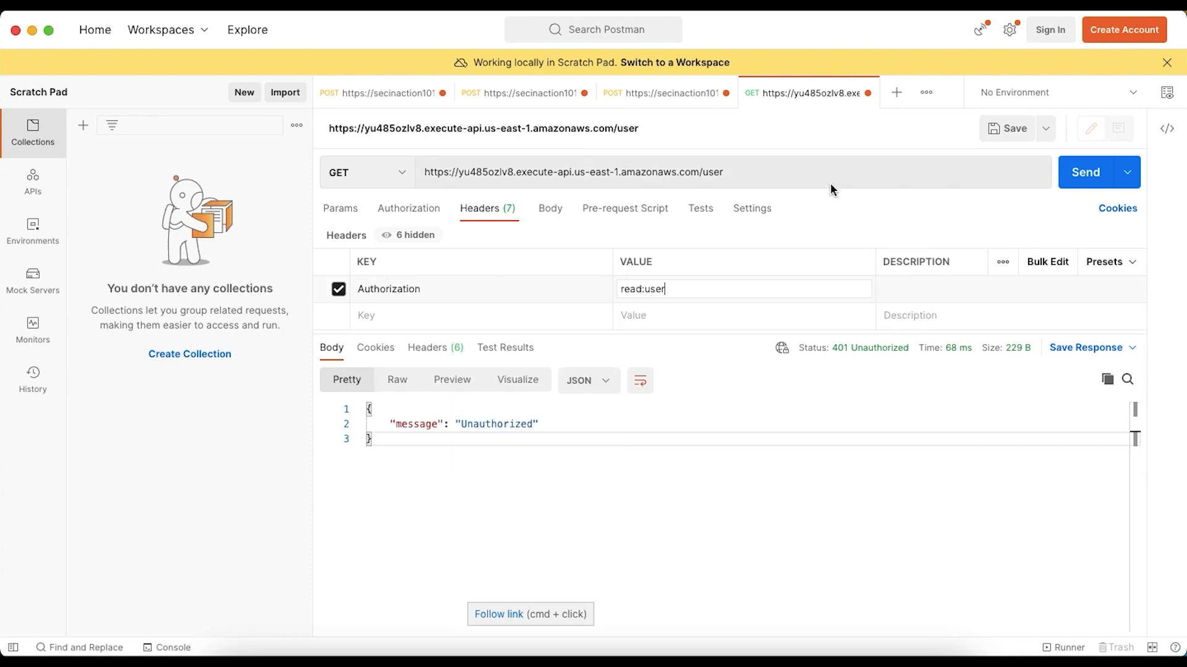
Copy the full encoded token from jwt.io in the browser and return to the Authorization header in Postman
{"action": "key", "text": "super+Tab"}
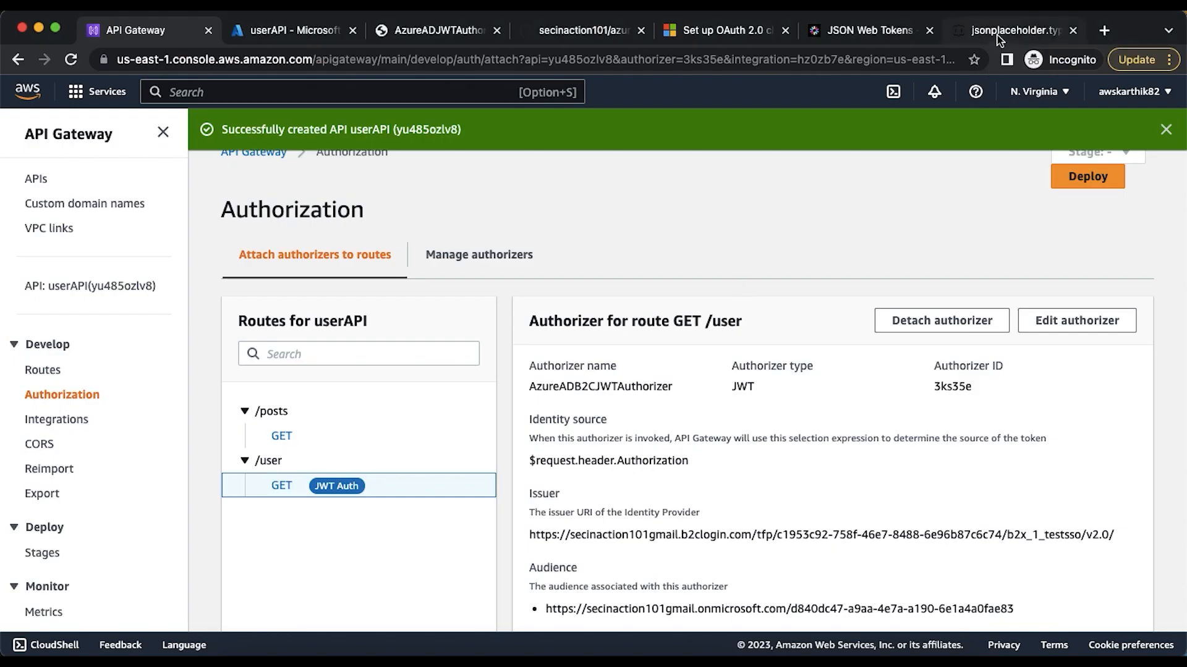
{"action": "left_click", "coordinate": [996, 34]}
{"action": "left_click", "coordinate": [935, 35]}
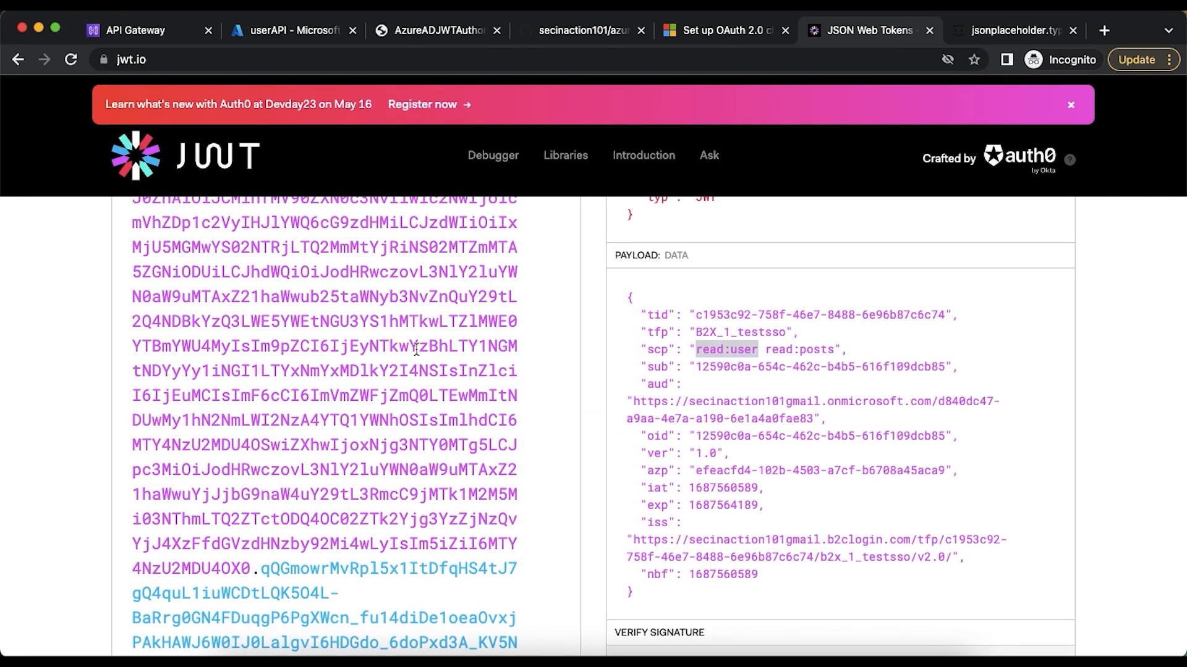
{"action": "key", "text": "super+a"}
{"action": "key", "text": "super+c"}
{"action": "key", "text": "super+Tab"}
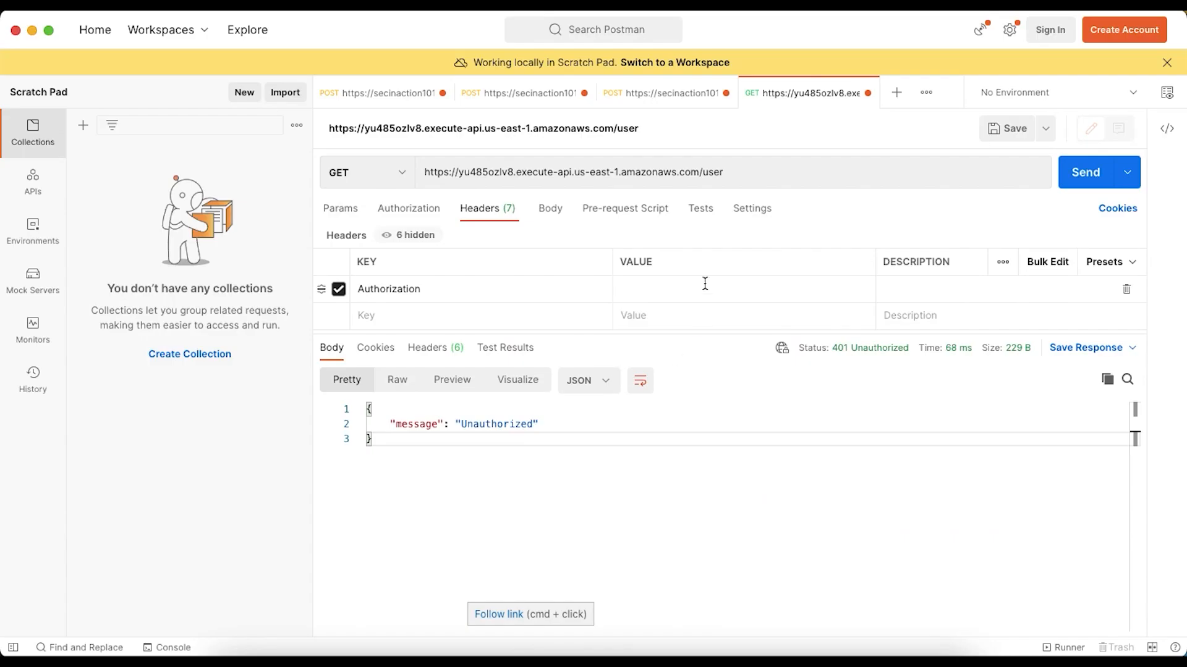
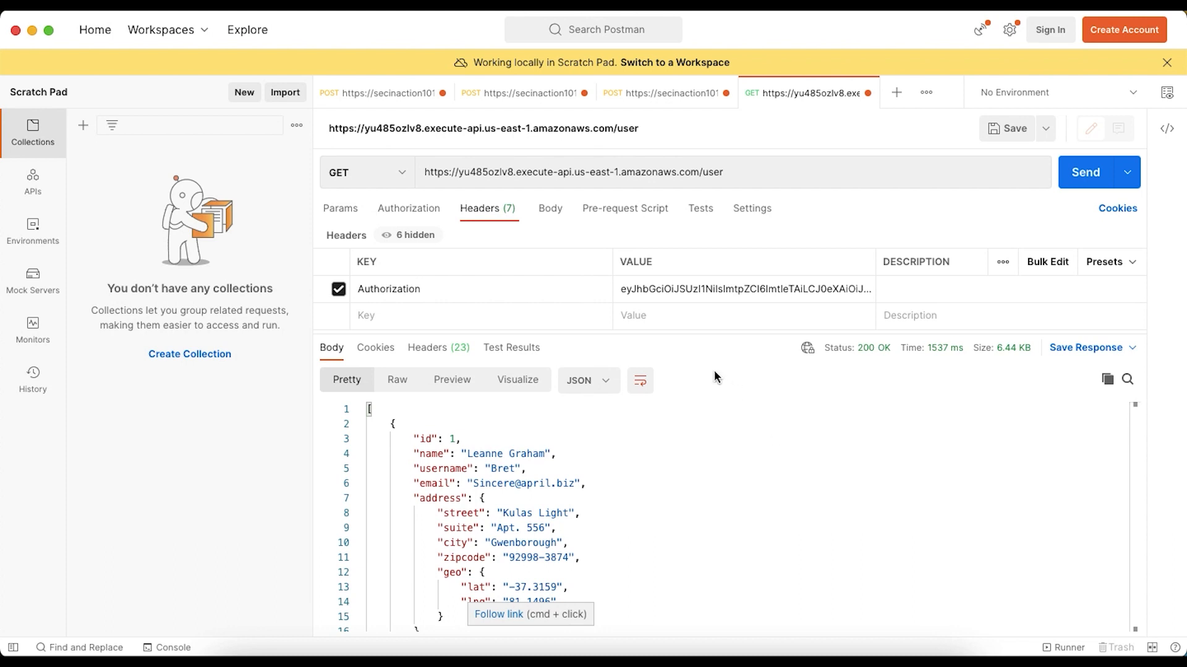
Check the GET /user request's query parameters, its Authorization header and the returned response body
{"action": "left_click", "coordinate": [342, 210]}
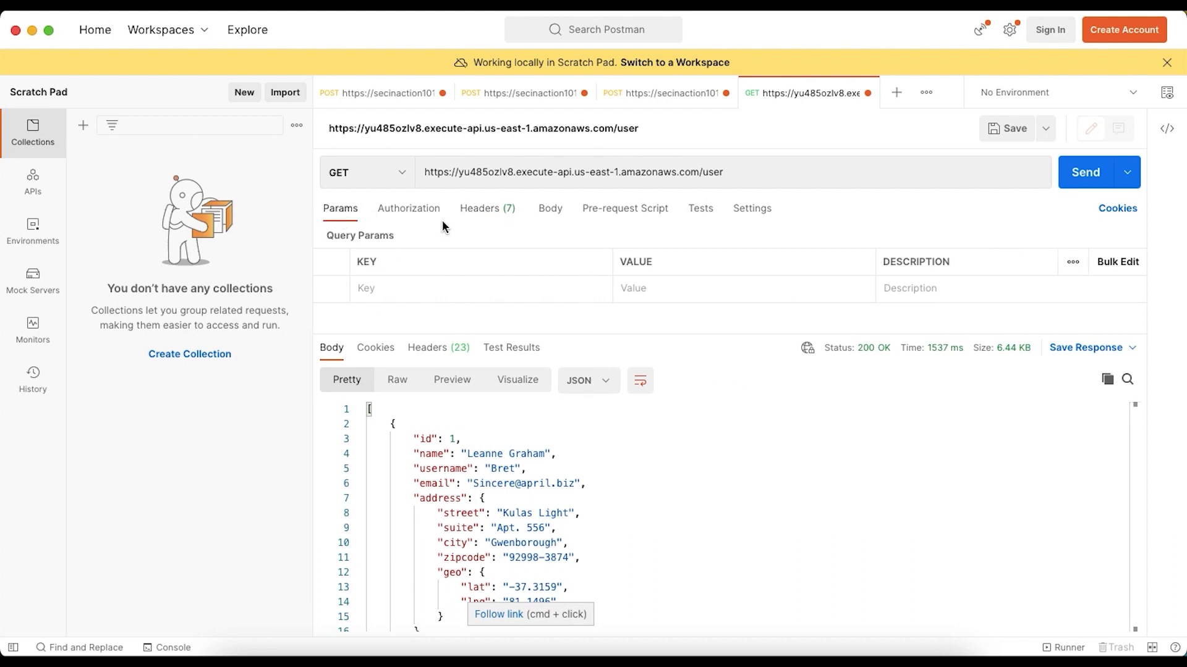
{"action": "left_click", "coordinate": [479, 210]}
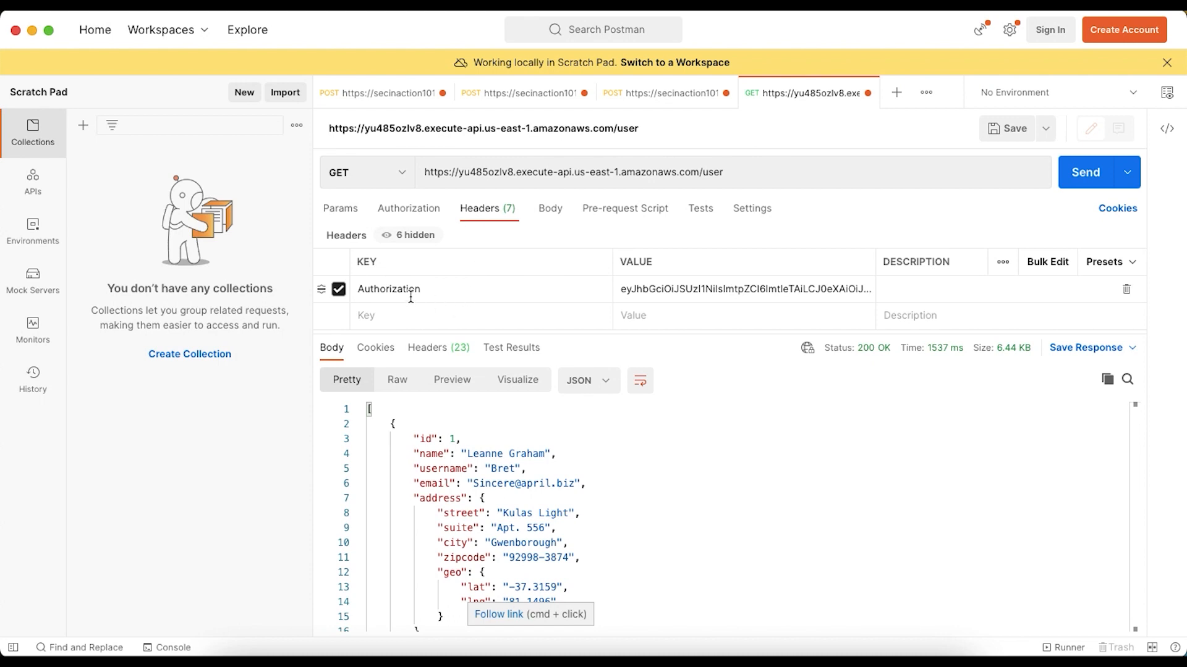
{"action": "left_click", "coordinate": [674, 296]}
{"action": "left_click", "coordinate": [654, 489]}
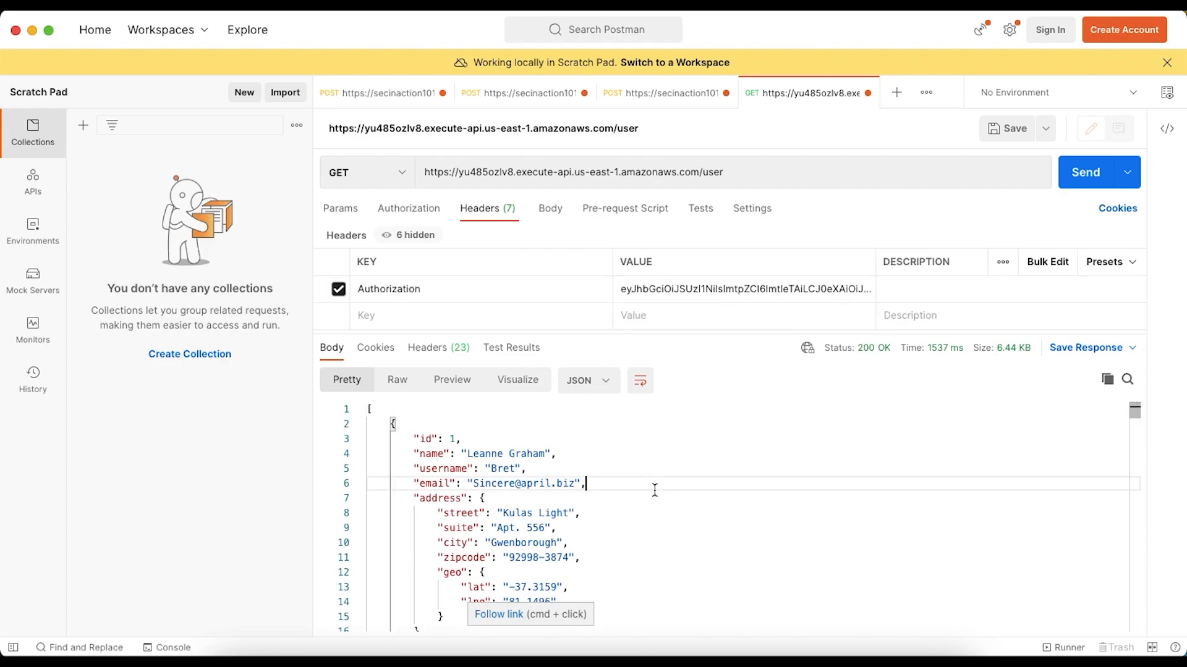
Switch to API Gateway in the browser and attach the existing AzureADB2CJWTAuthorizer to the GET /posts route
{"action": "key", "text": "super+Tab"}
{"action": "left_click", "coordinate": [266, 32]}
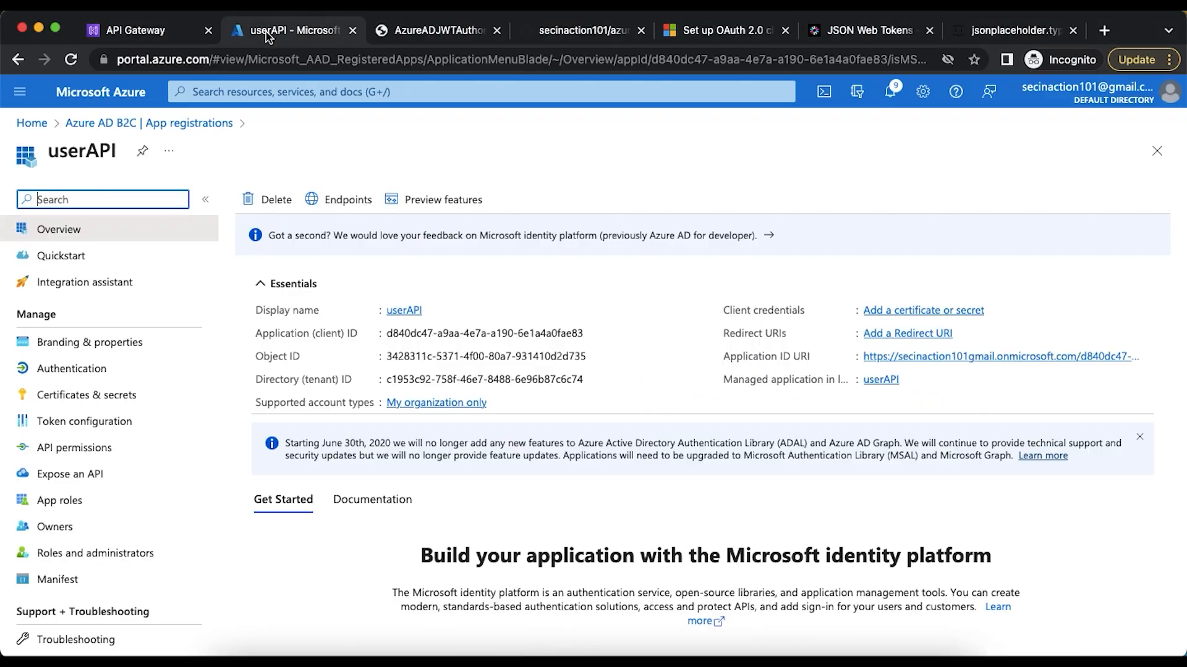
{"action": "left_click", "coordinate": [133, 31]}
{"action": "left_click", "coordinate": [286, 438]}
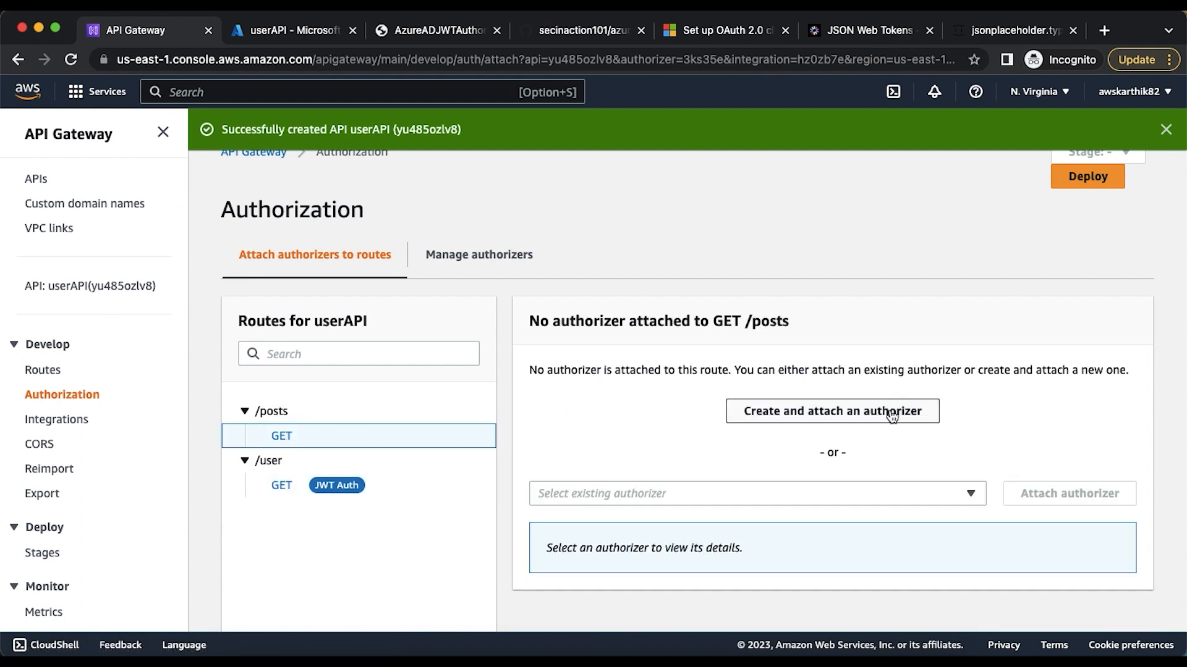
{"action": "scroll", "coordinate": [892, 417], "scroll_direction": "down", "scroll_amount": 2}
{"action": "left_click", "coordinate": [966, 429]}
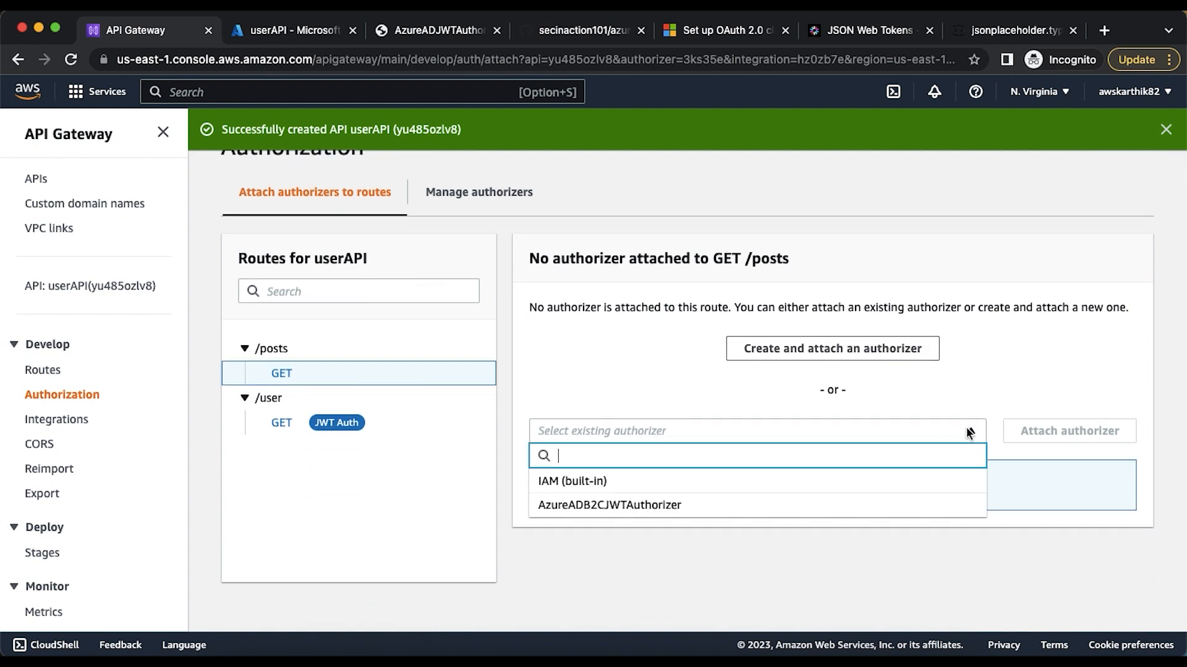
{"action": "left_click", "coordinate": [645, 506]}
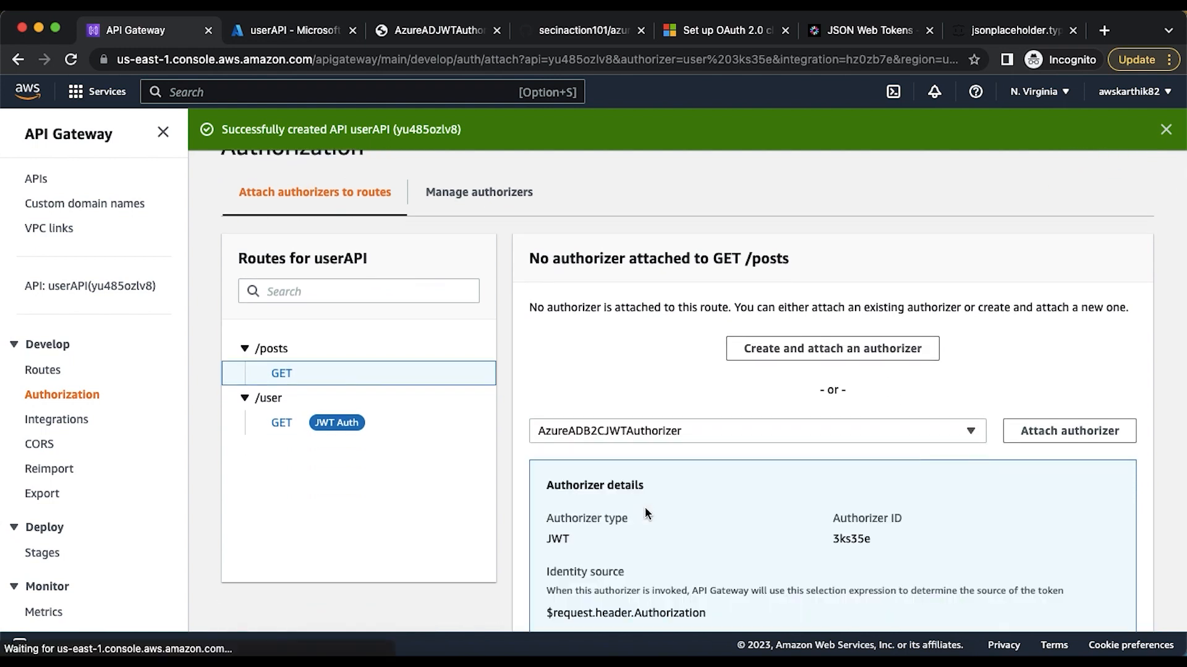
{"action": "left_click", "coordinate": [1061, 432]}
Add the authorization scope read:posts, copied from the decoded token's scp claim on jwt.io, to GET /posts and save it
{"action": "scroll", "coordinate": [1061, 436], "scroll_direction": "down", "scroll_amount": 3}
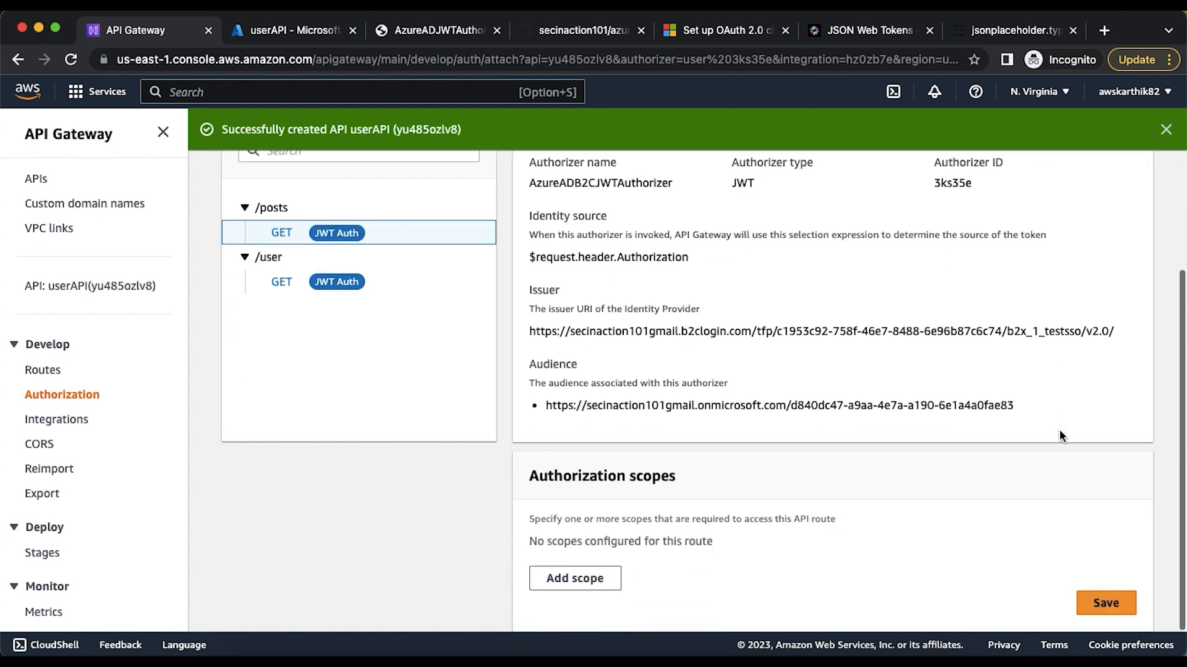
{"action": "left_click", "coordinate": [597, 579]}
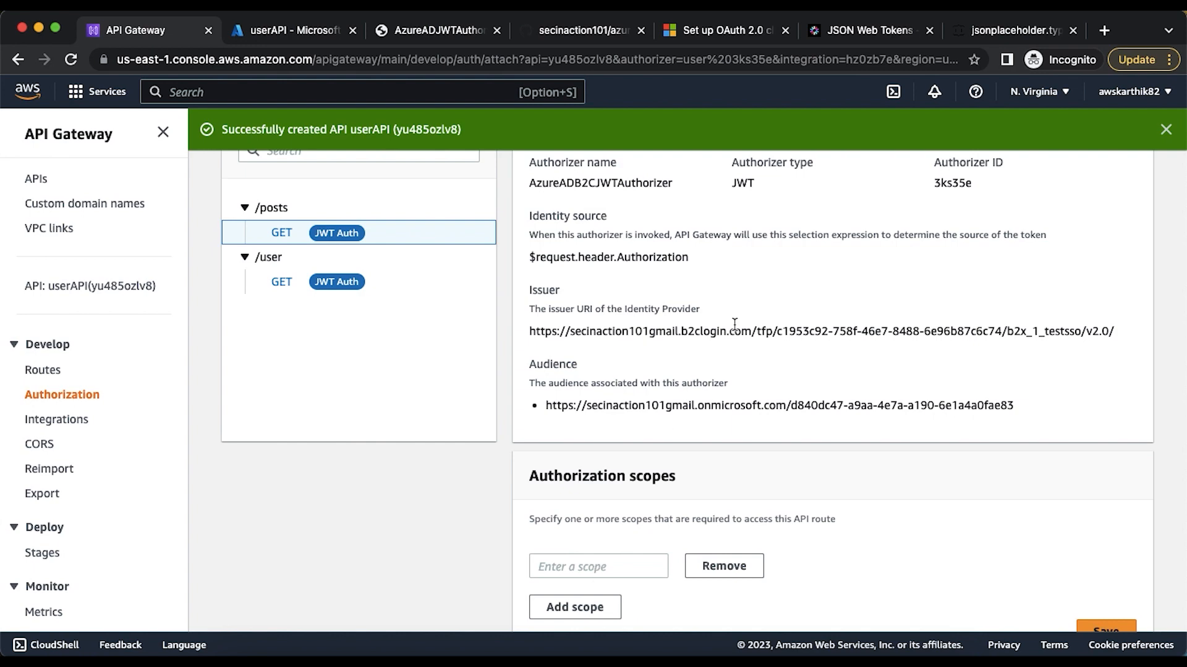
{"action": "left_click", "coordinate": [837, 32]}
{"action": "left_click_drag", "start_coordinate": [765, 349], "coordinate": [833, 350]}
{"action": "key", "text": "super+c"}
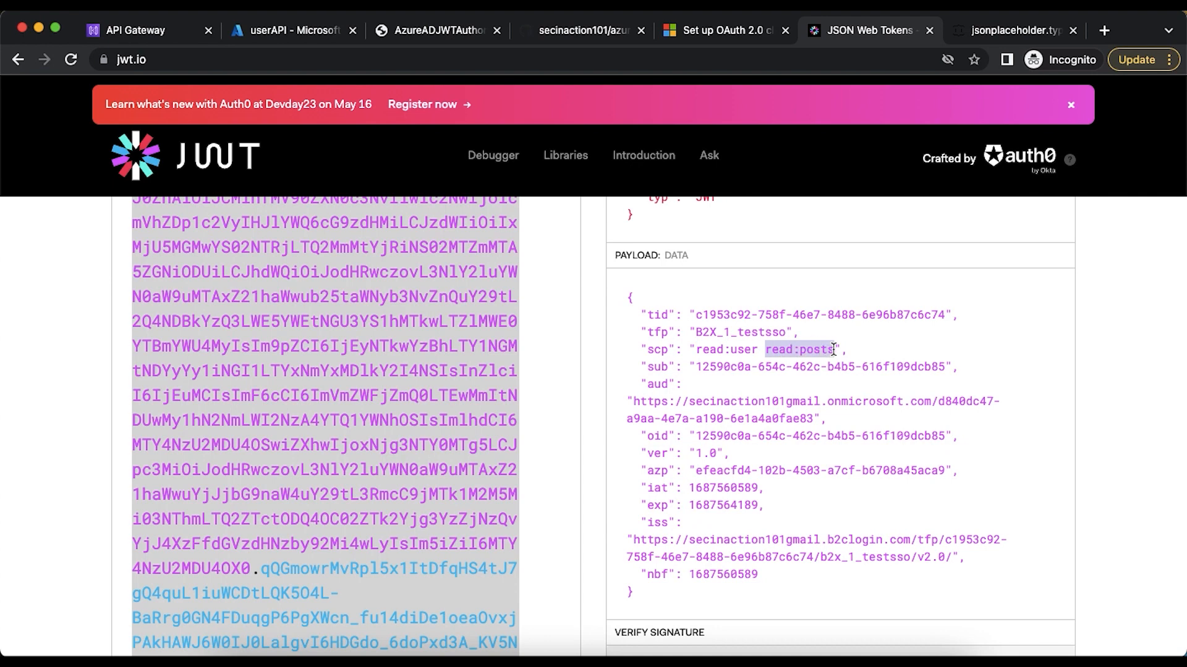
{"action": "left_click", "coordinate": [248, 35]}
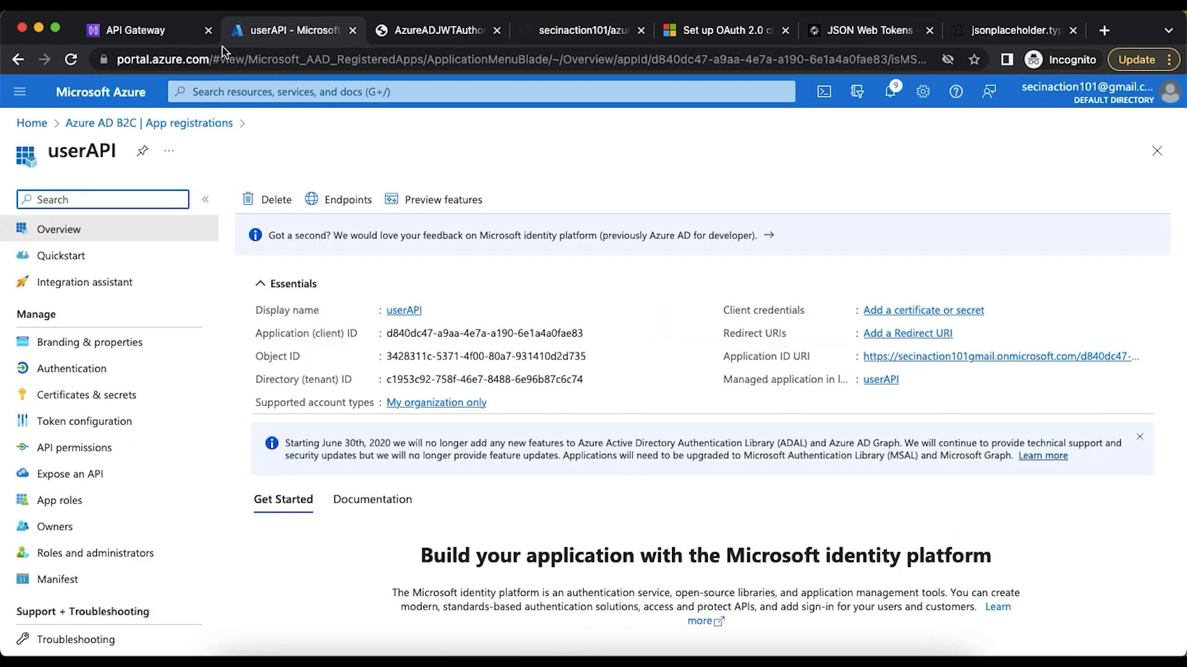
{"action": "left_click", "coordinate": [146, 39]}
{"action": "left_click", "coordinate": [621, 575]}
{"action": "key", "text": "super+v"}
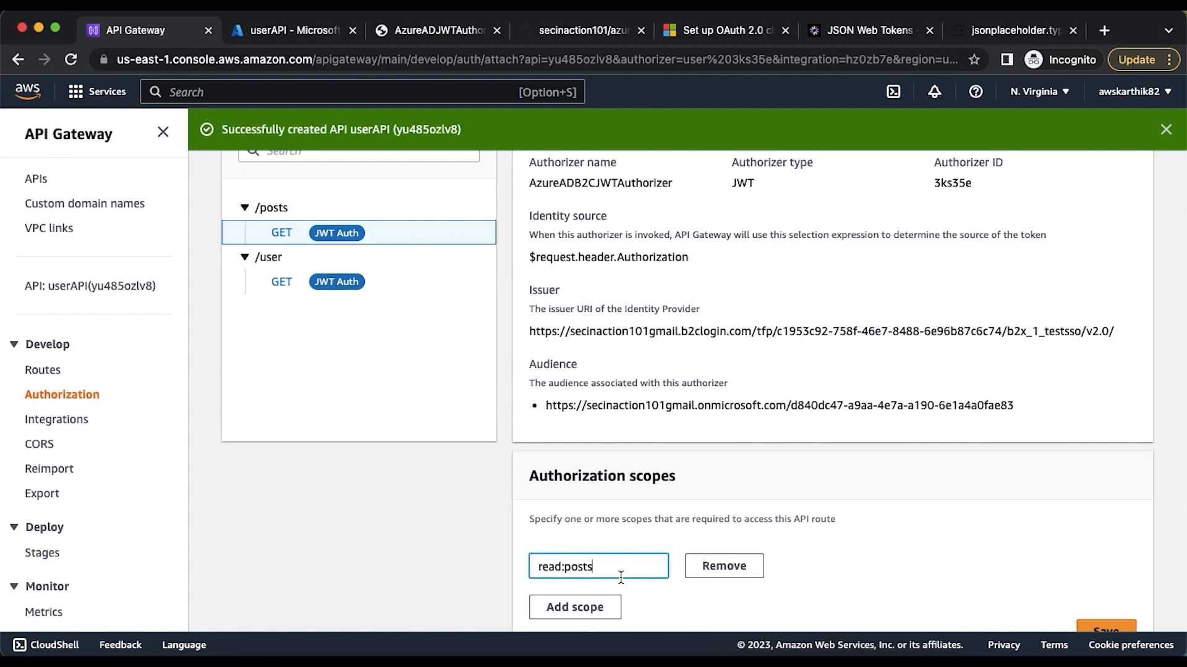
{"action": "scroll", "coordinate": [833, 536], "scroll_direction": "down", "scroll_amount": 2}
{"action": "left_click", "coordinate": [1097, 604]}
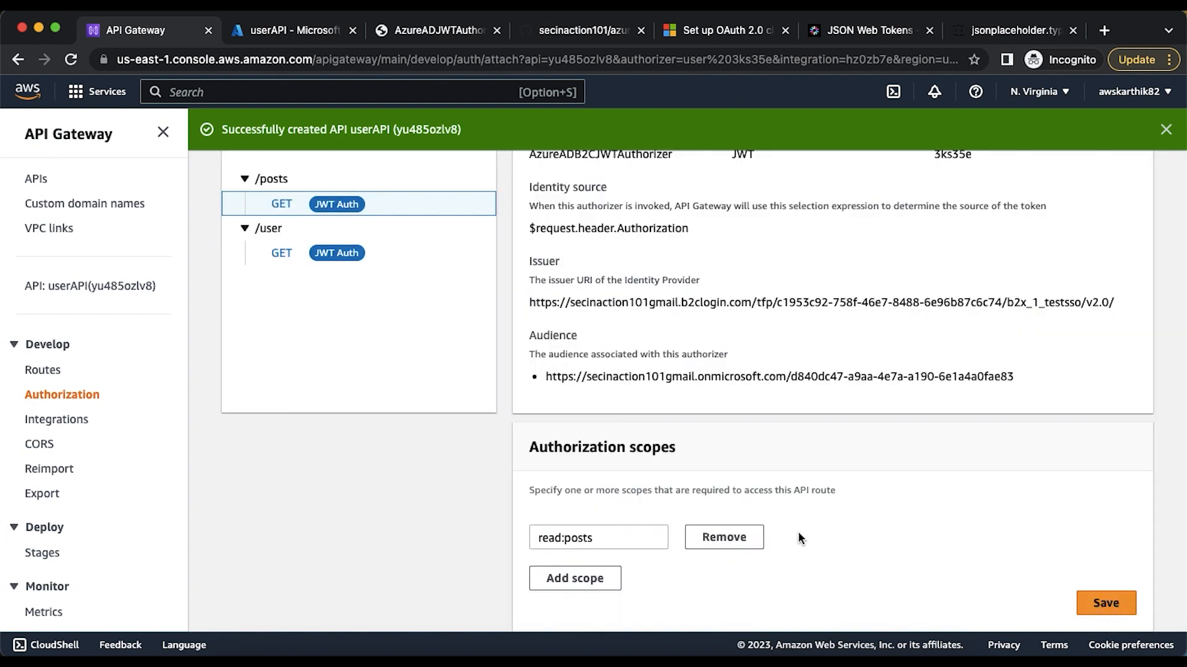
{"action": "left_click", "coordinate": [682, 650]}
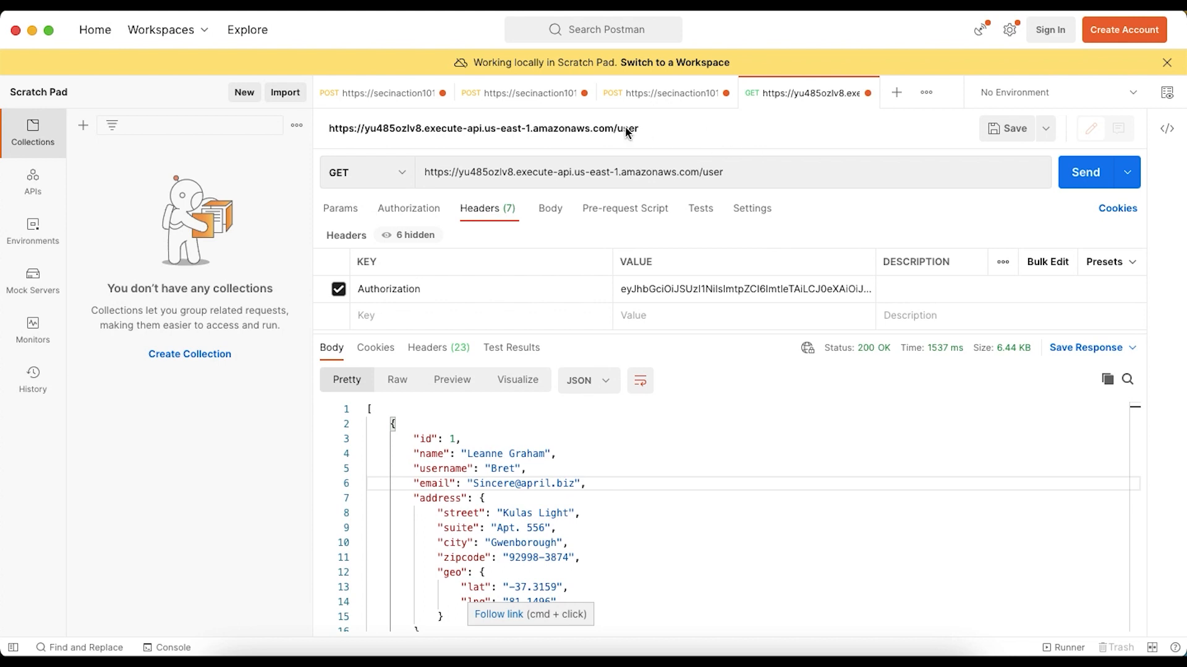
{"action": "triple_click", "coordinate": [625, 172]}
{"action": "key", "text": "super+c"}
{"action": "left_click", "coordinate": [896, 92]}
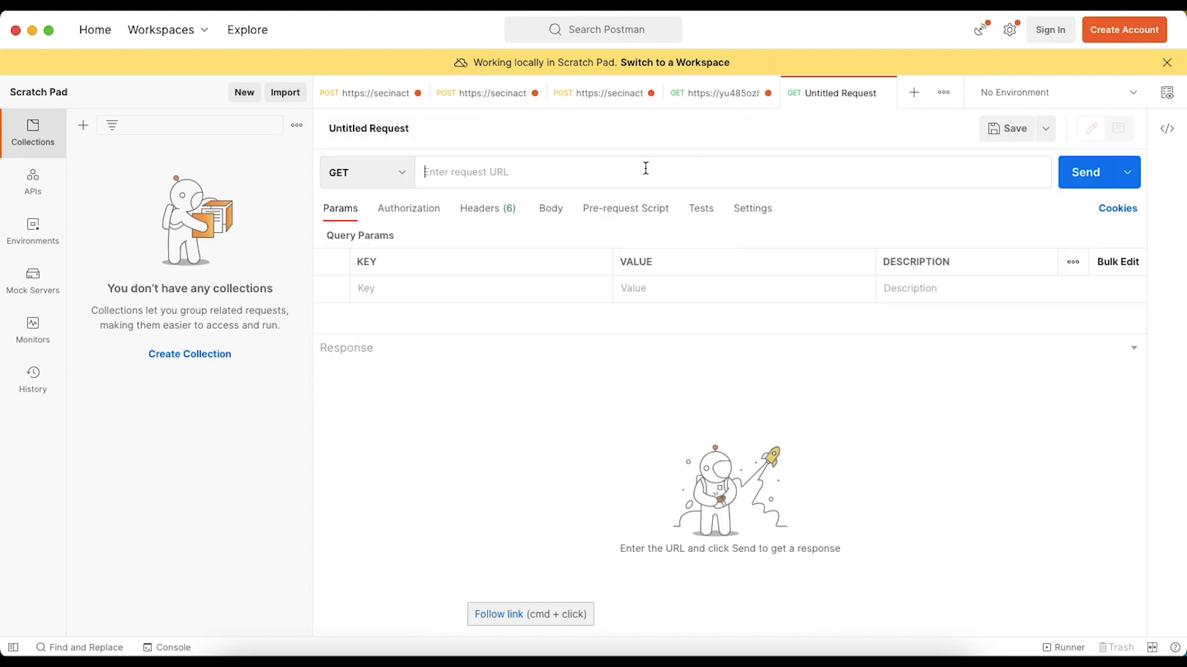
{"action": "key", "text": "super+v"}
{"action": "double_click", "coordinate": [720, 172]}
{"action": "type", "text": "posts"}
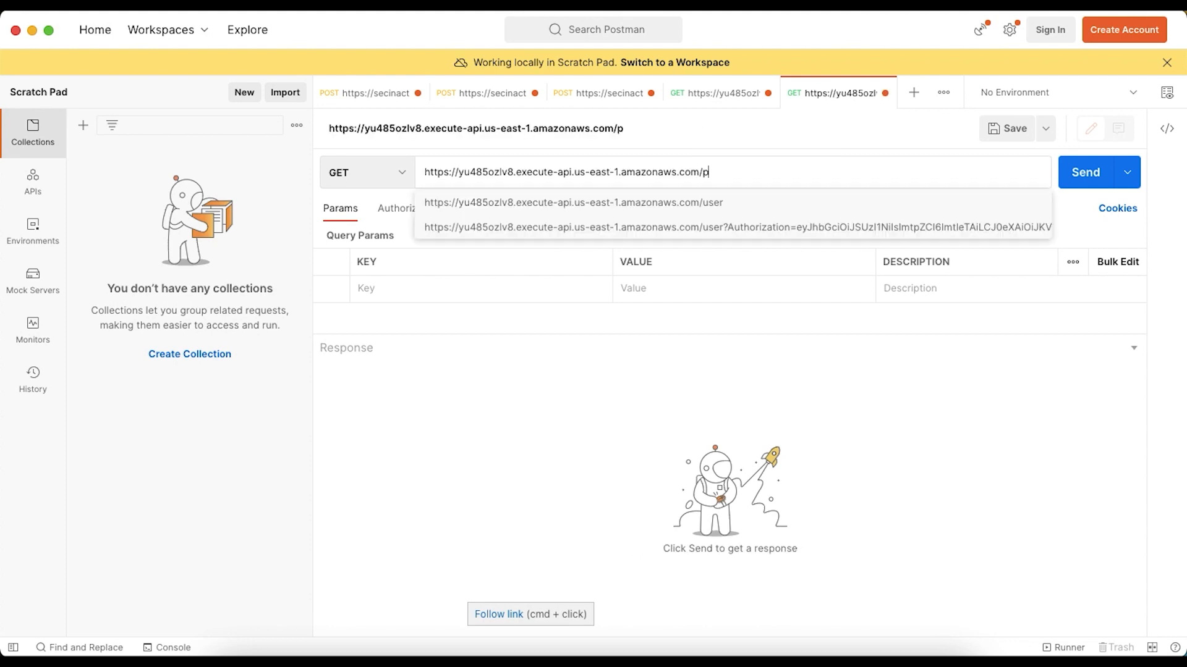
{"action": "left_click", "coordinate": [1064, 165]}
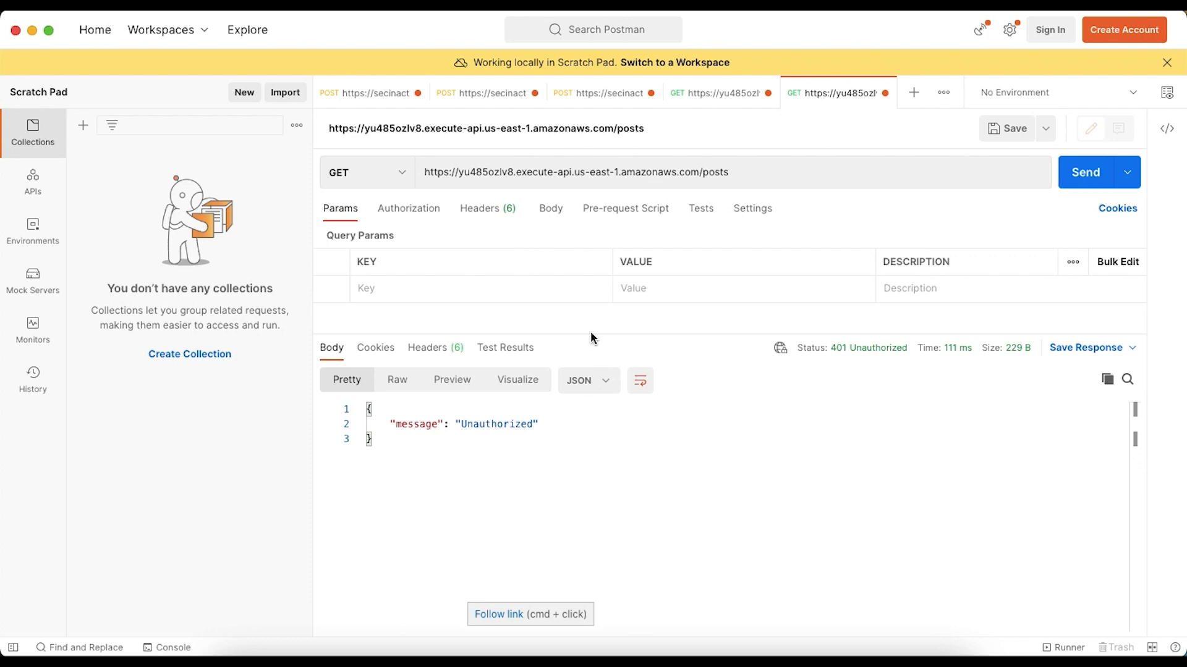
Copy the Authorization header's token value from the GET /user request and return to the /posts request's headers
{"action": "left_click", "coordinate": [496, 211]}
{"action": "left_click", "coordinate": [705, 97]}
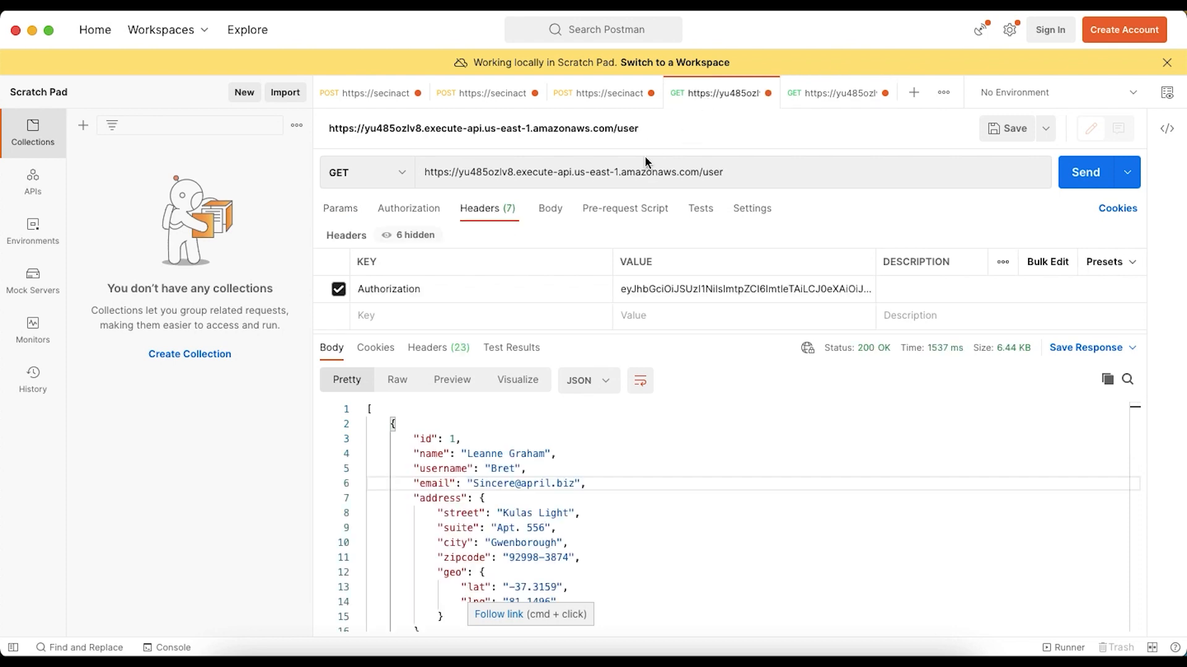
{"action": "left_click", "coordinate": [642, 293]}
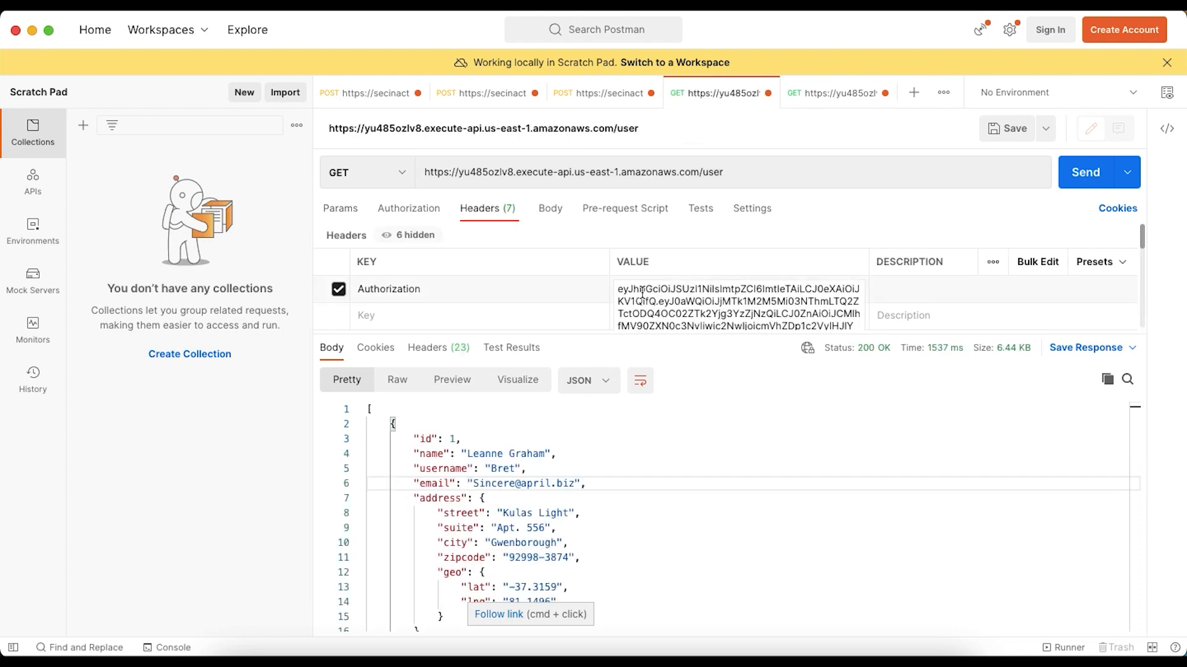
{"action": "key", "text": "super+a"}
{"action": "key", "text": "super+c"}
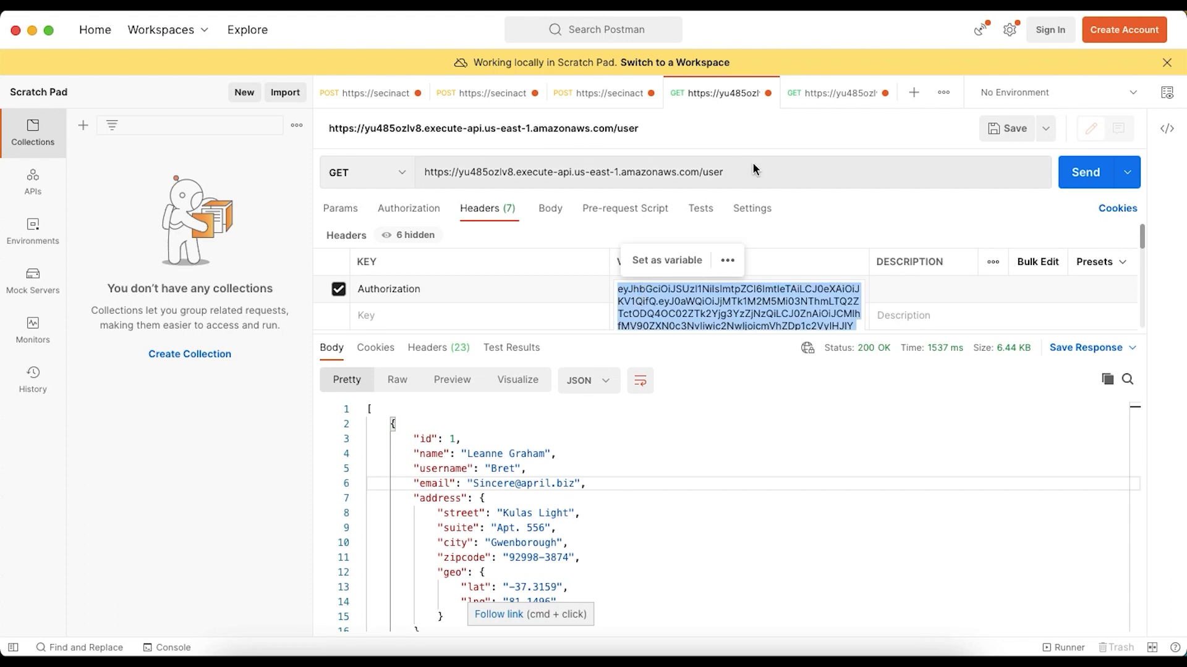
{"action": "left_click", "coordinate": [822, 101]}
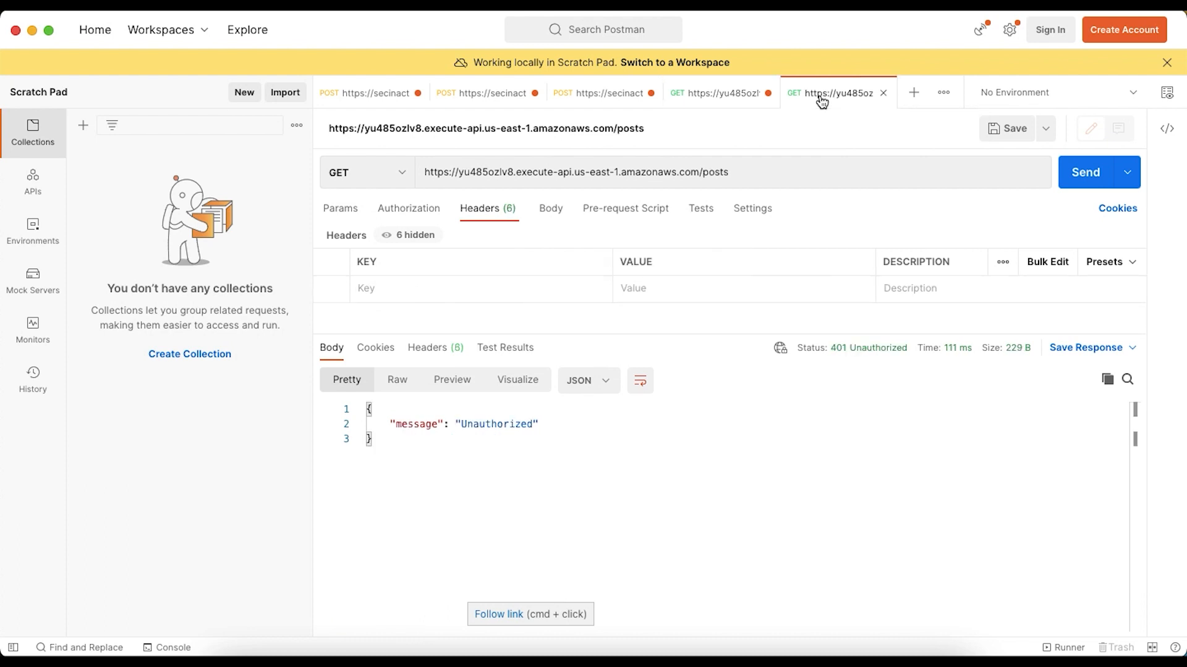
Add an Authorization header with the copied access token to the GET /posts request and send it
{"action": "left_click", "coordinate": [464, 288]}
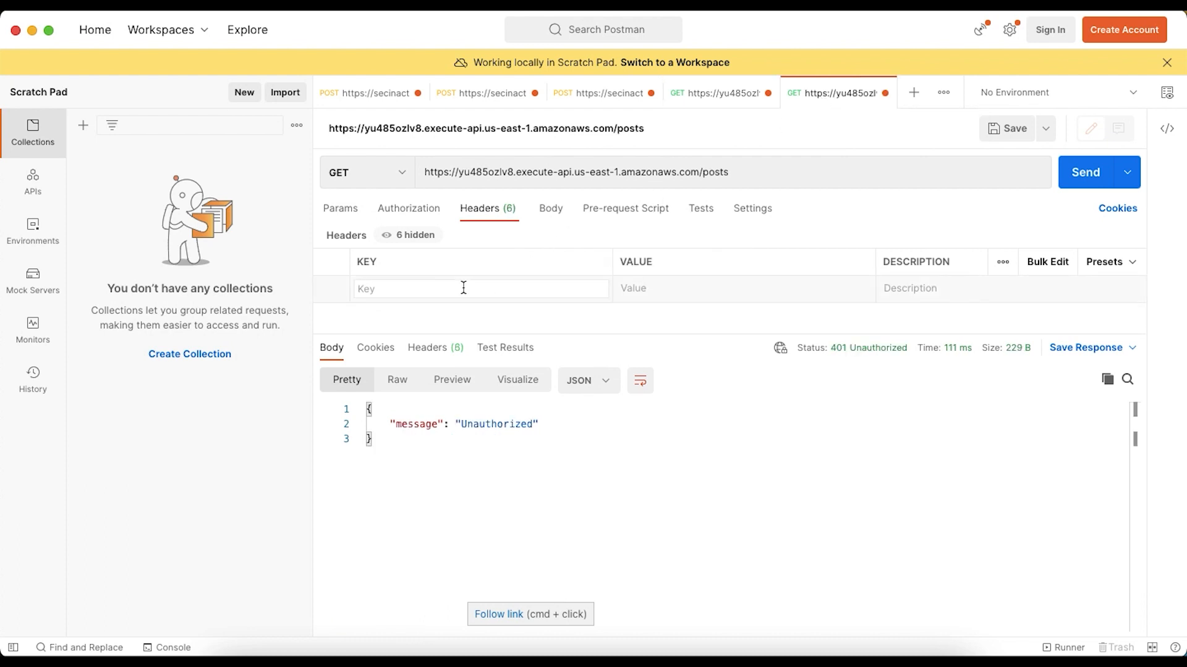
{"action": "type", "text": "Auth"}
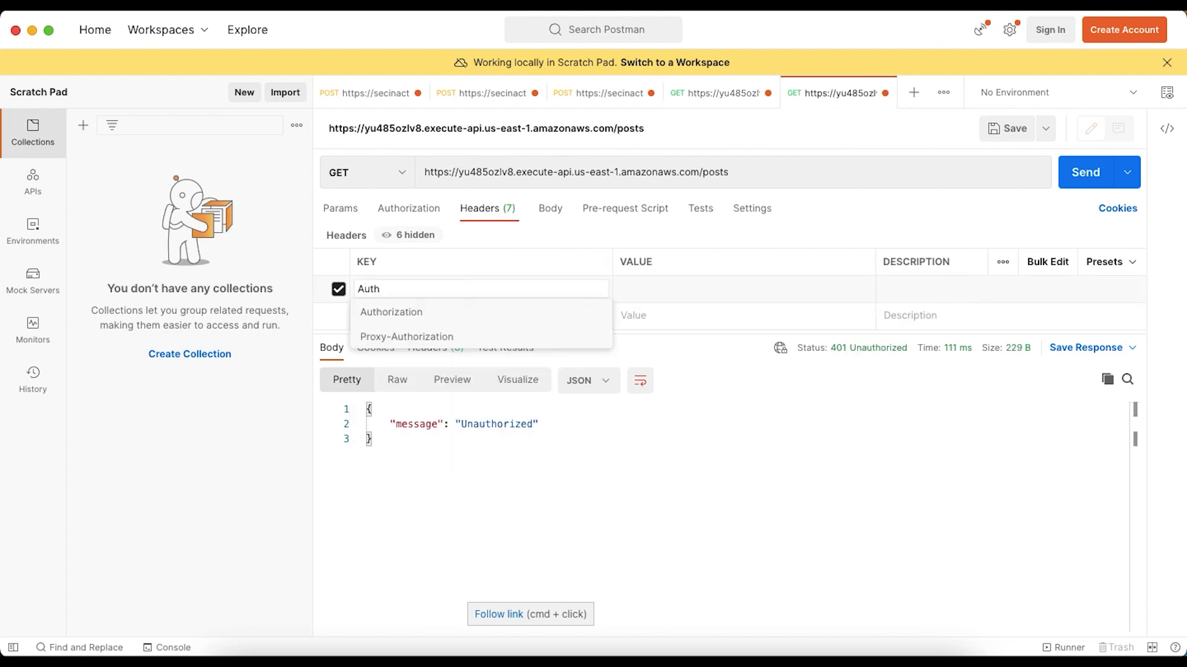
{"action": "left_click", "coordinate": [407, 312]}
{"action": "key", "text": "Tab"}
{"action": "key", "text": "super+v"}
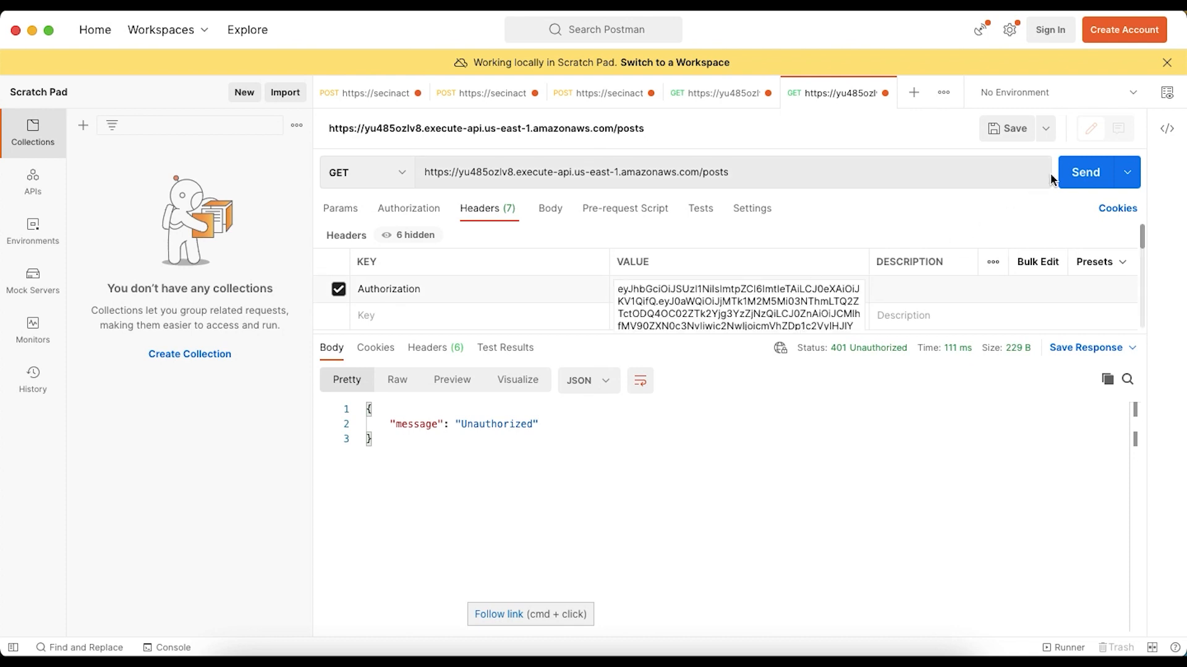
{"action": "left_click", "coordinate": [1079, 173]}
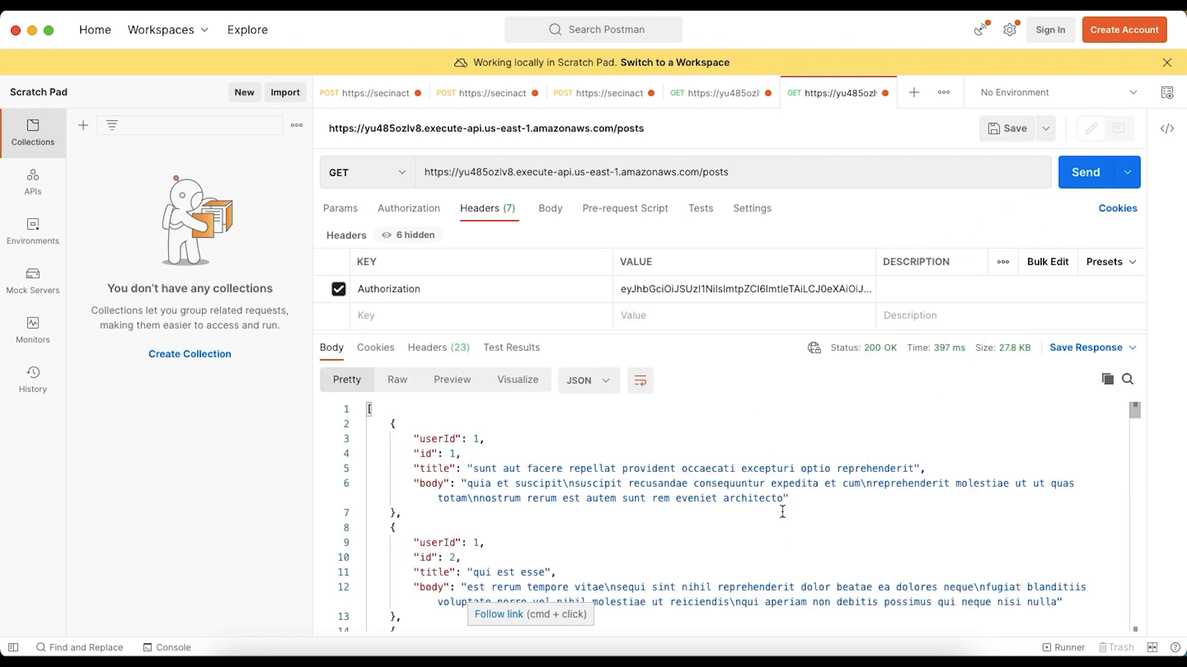
Switch to the browser and review the JWT authorizer architecture diagram and the decoded token's payload on jwt.io
{"action": "left_click", "coordinate": [359, 652]}
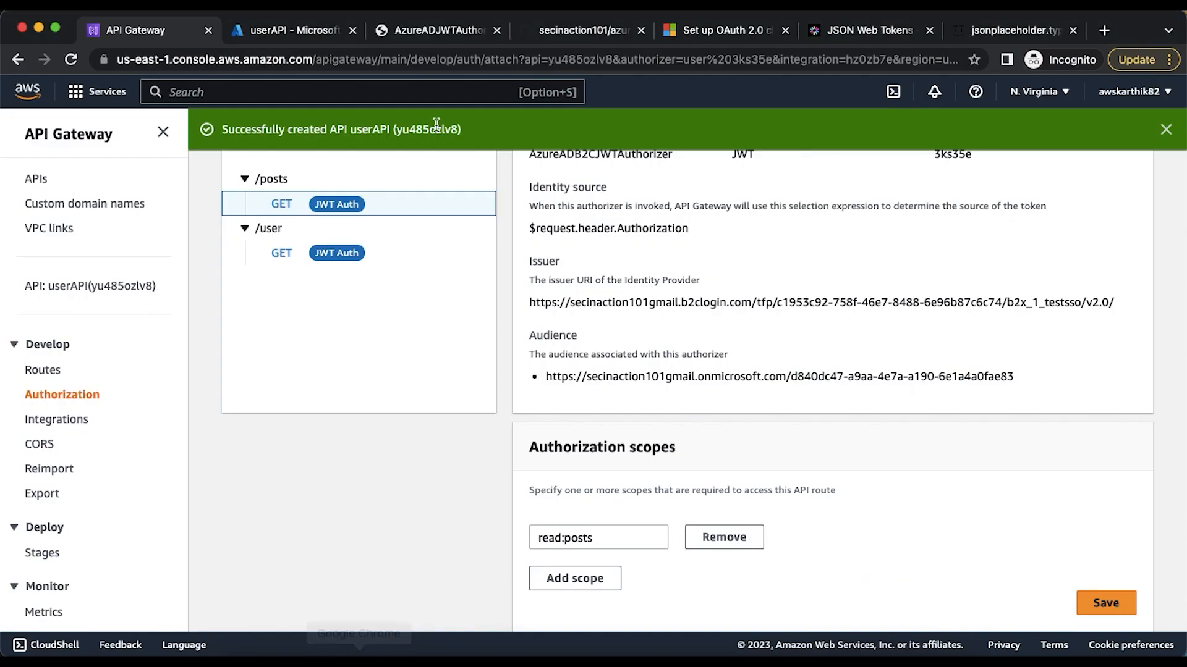
{"action": "left_click", "coordinate": [422, 30]}
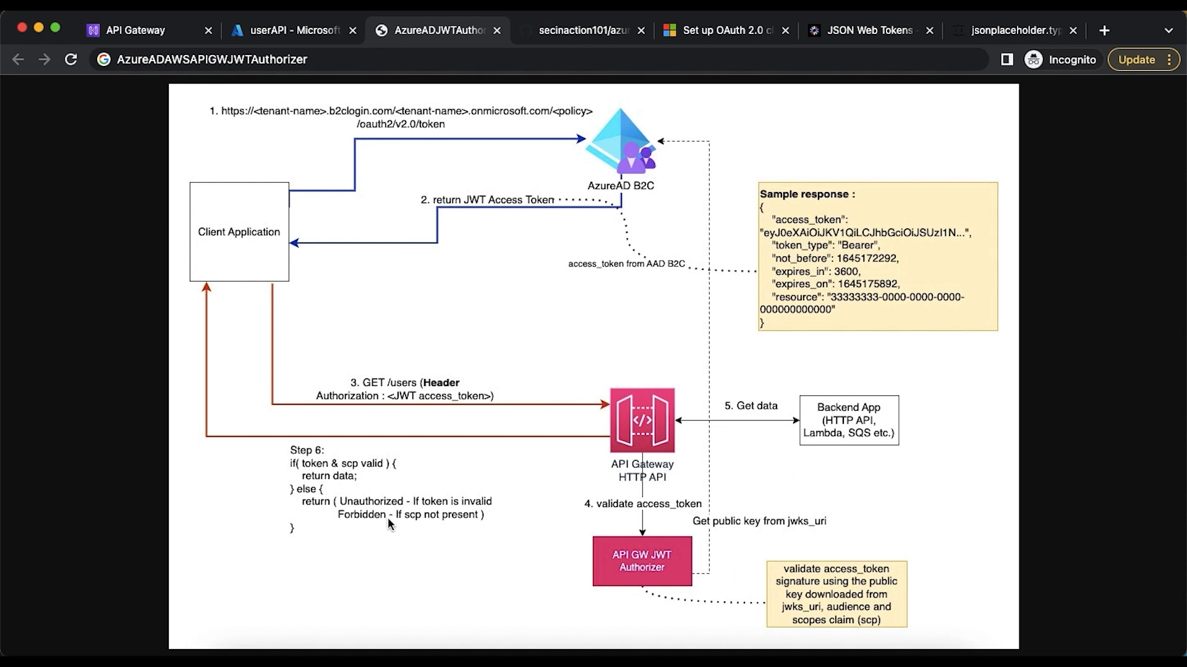
{"action": "left_click", "coordinate": [841, 36]}
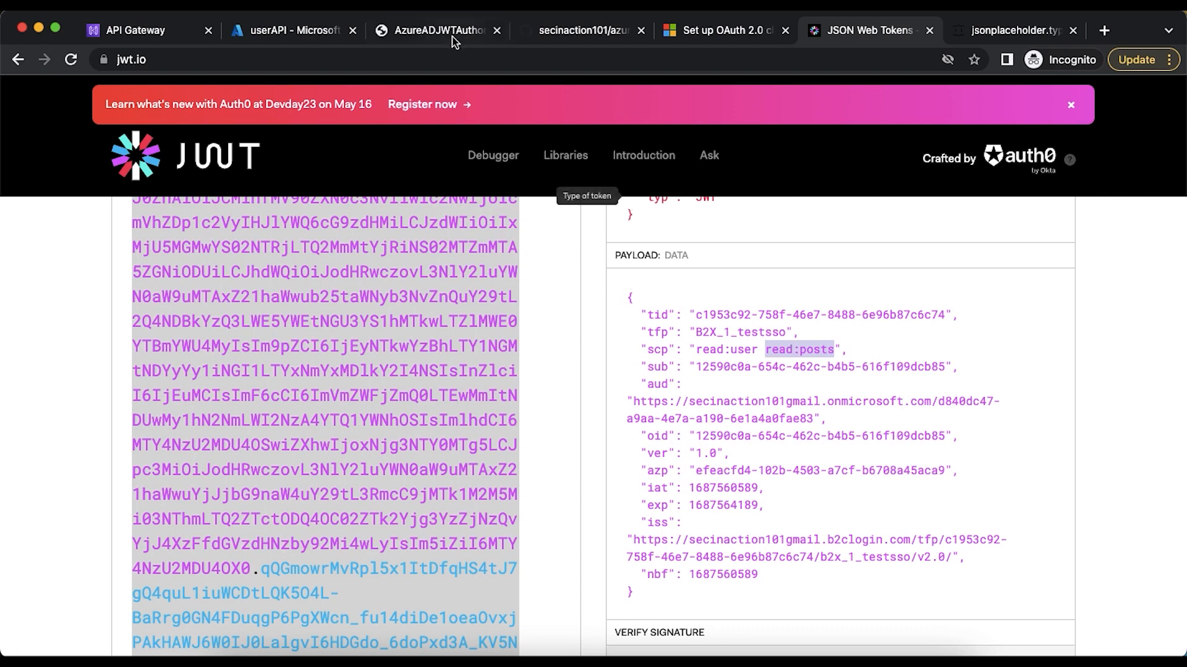
{"action": "left_click", "coordinate": [429, 30]}
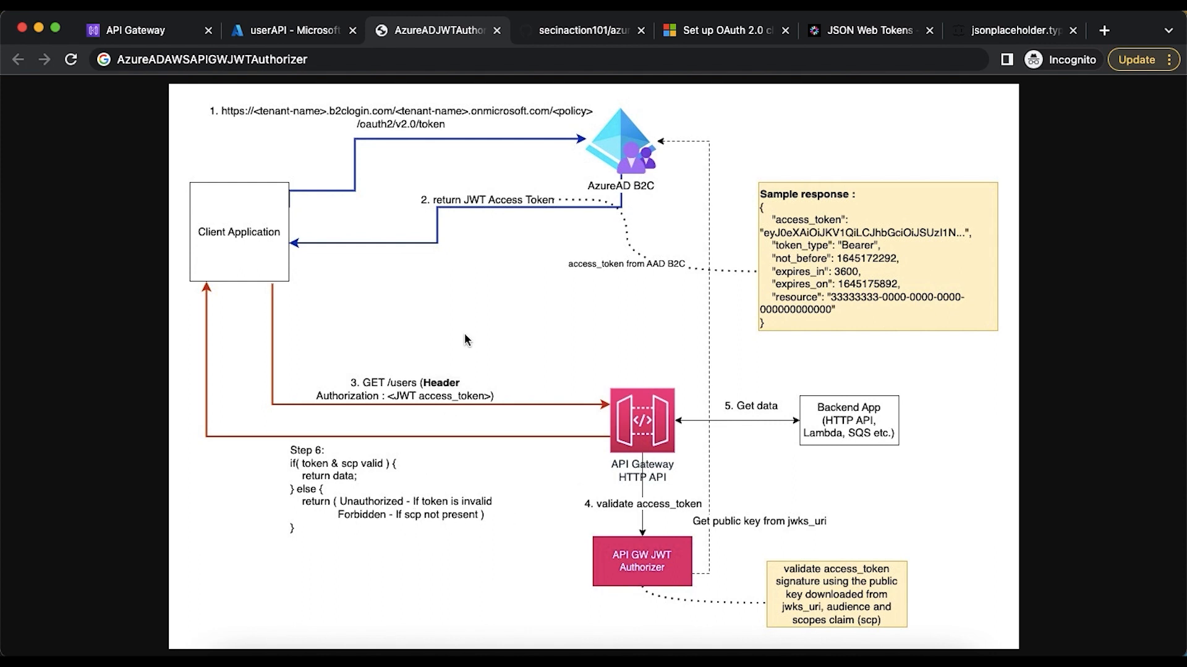
In the Azure portal, revoke admin consent for the userAPI read:posts permission on the awsapigwClientApp registration
{"action": "left_click", "coordinate": [264, 32]}
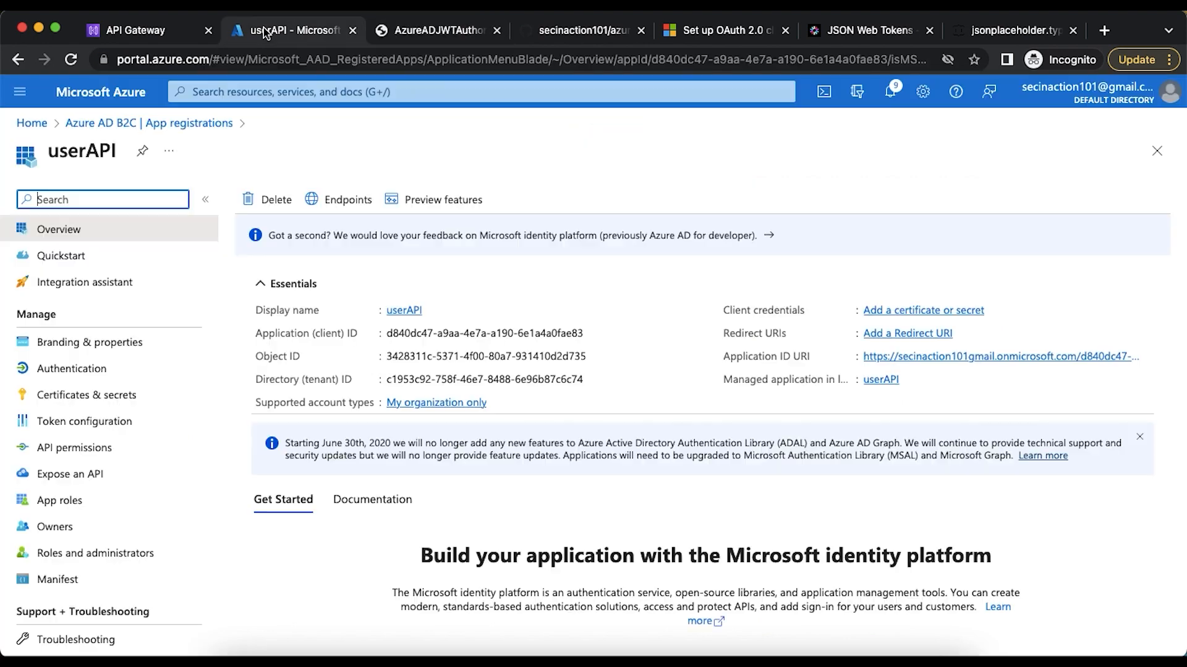
{"action": "left_click", "coordinate": [159, 127]}
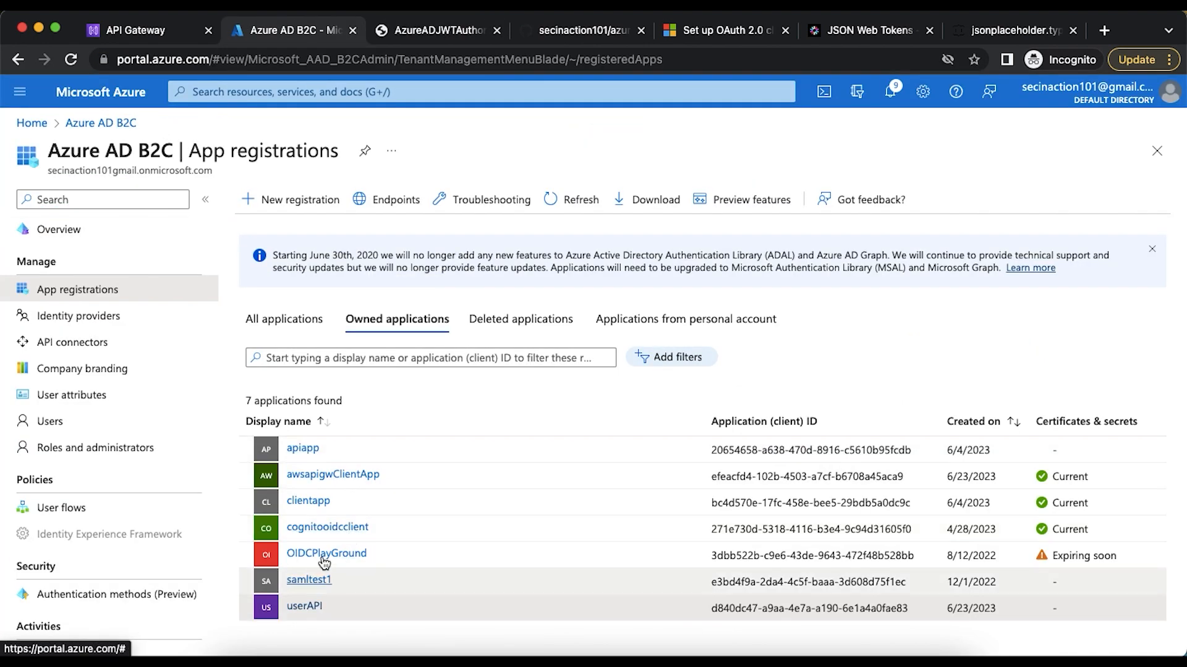
{"action": "left_click", "coordinate": [324, 485]}
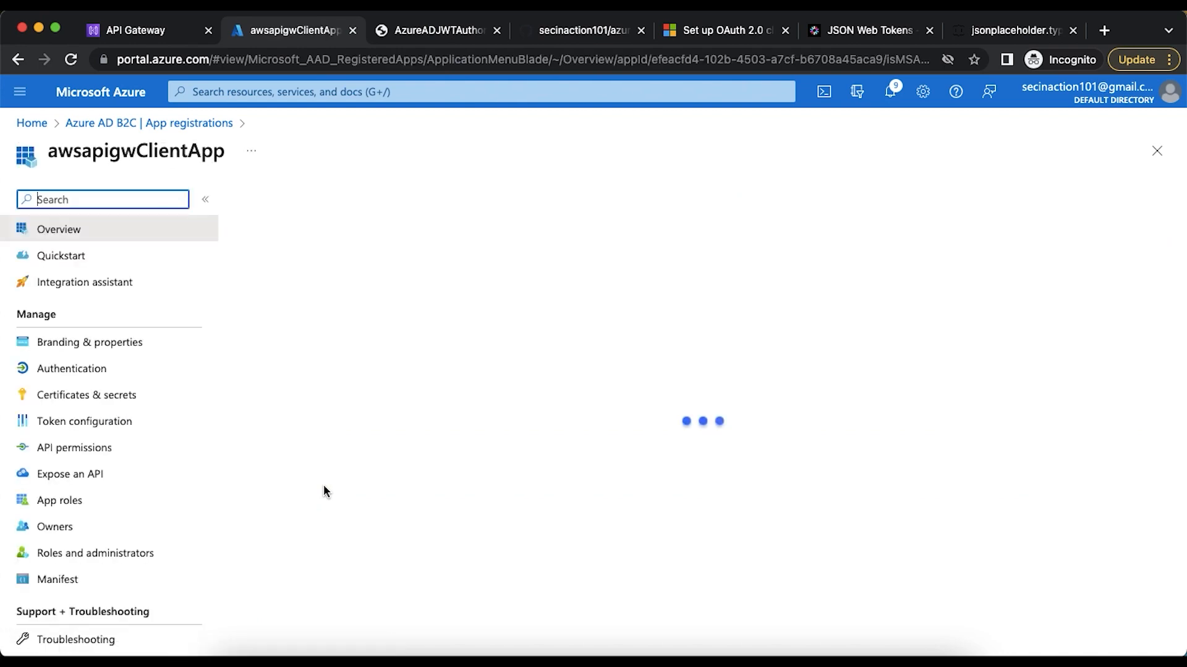
{"action": "left_click", "coordinate": [99, 446]}
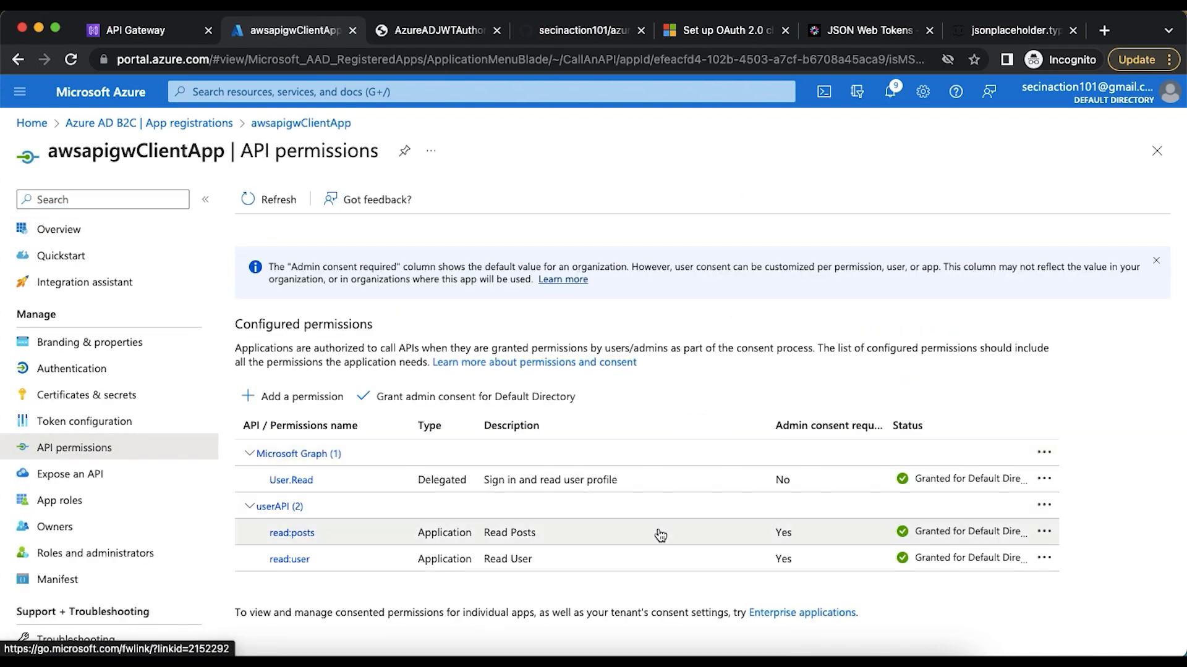
{"action": "left_click", "coordinate": [1044, 533]}
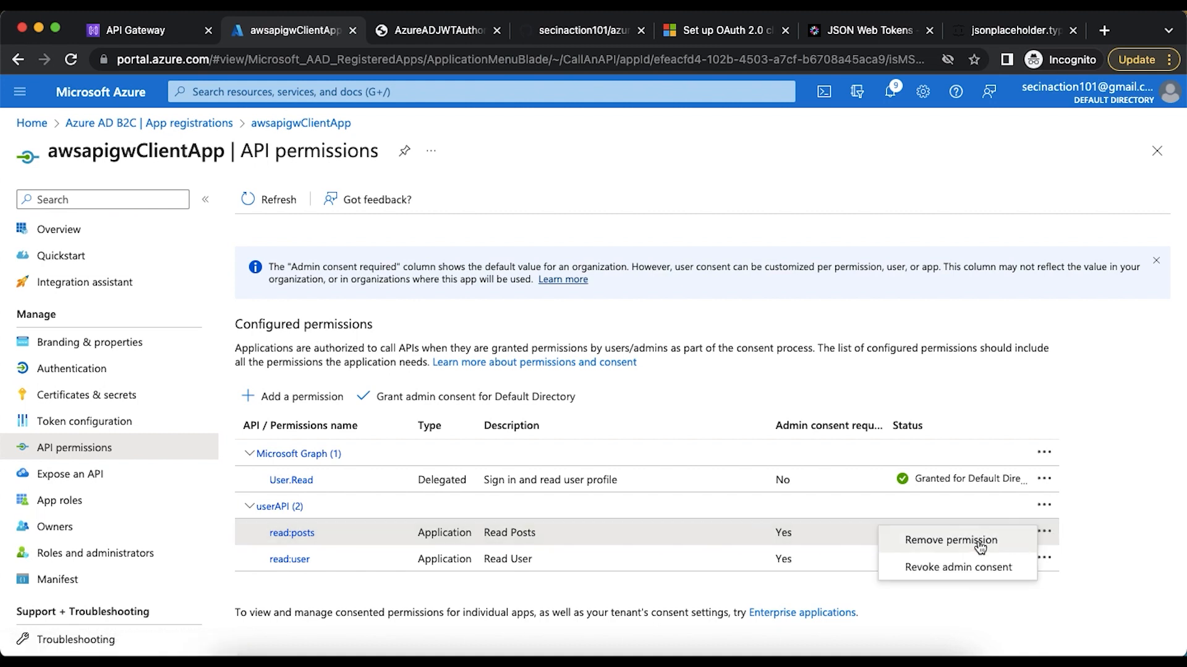
{"action": "left_click", "coordinate": [980, 568]}
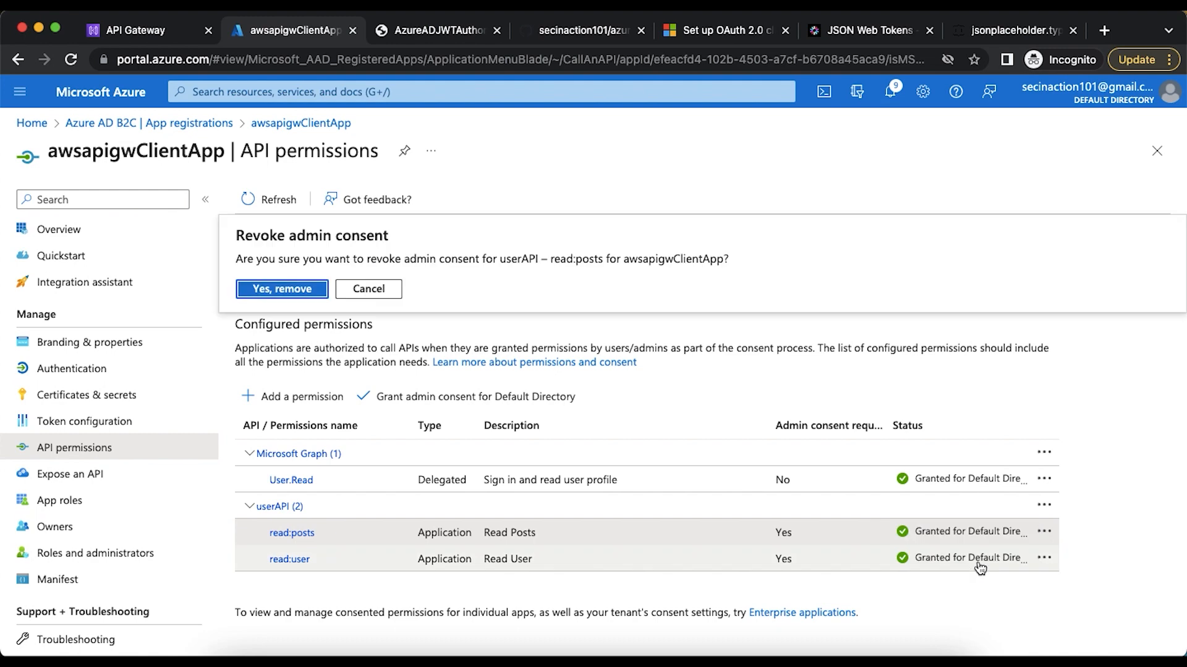
{"action": "left_click", "coordinate": [282, 289]}
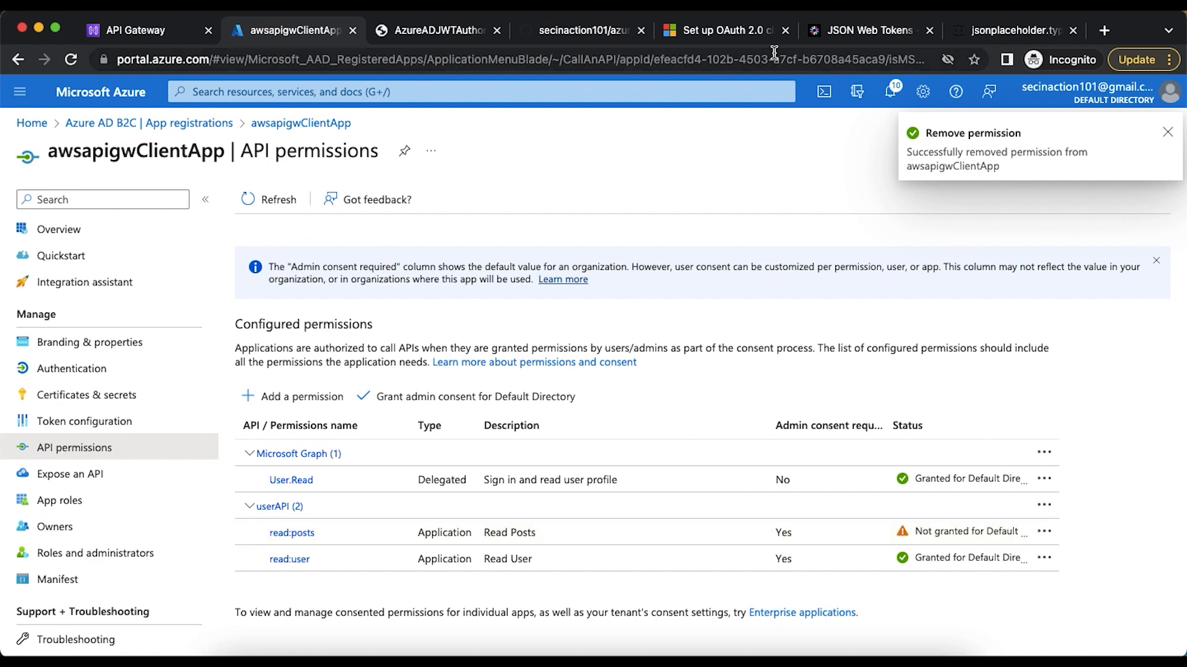
Switch to Postman, resend the POST request to the B2X_1_testsso token endpoint and select the returned access token for copying
{"action": "left_click", "coordinate": [865, 29]}
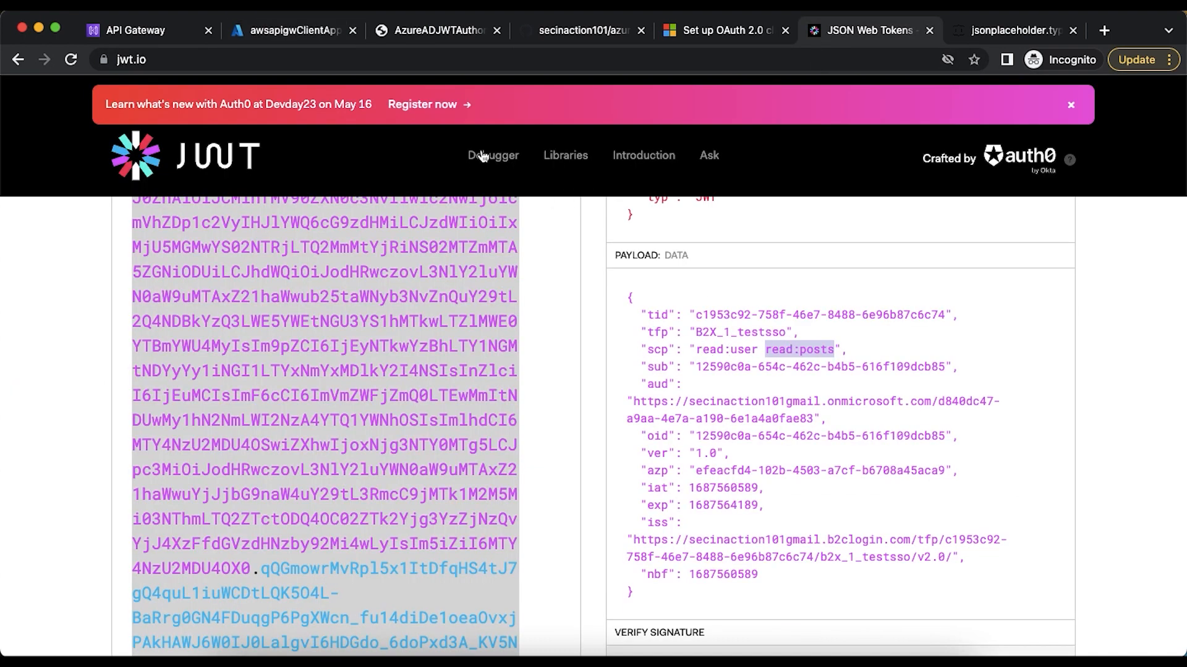
{"action": "left_click", "coordinate": [275, 34]}
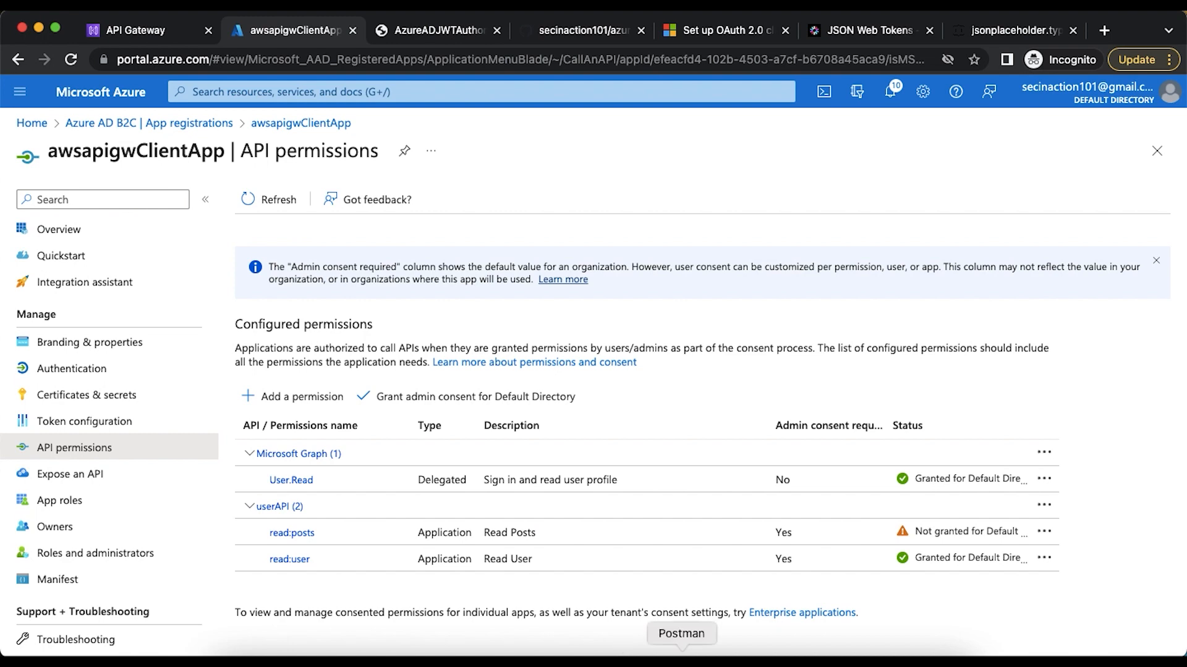
{"action": "left_click", "coordinate": [681, 657]}
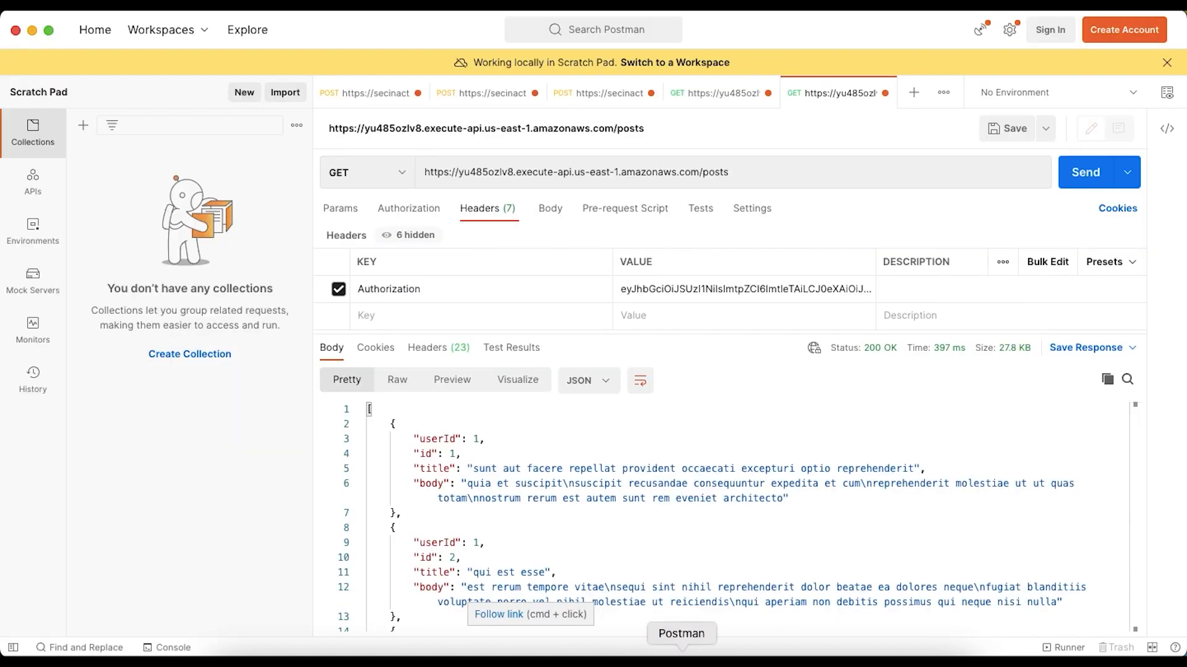
{"action": "left_click", "coordinate": [597, 93]}
{"action": "left_click", "coordinate": [1083, 173]}
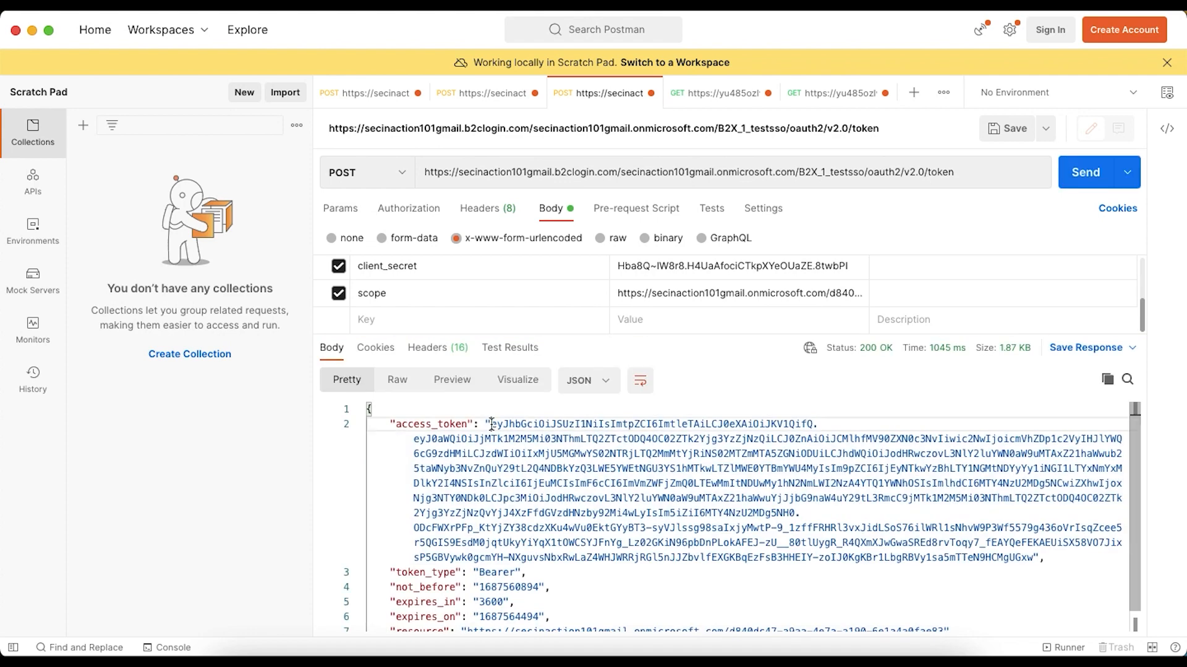
{"action": "left_click", "coordinate": [1033, 558], "text": "shift"}
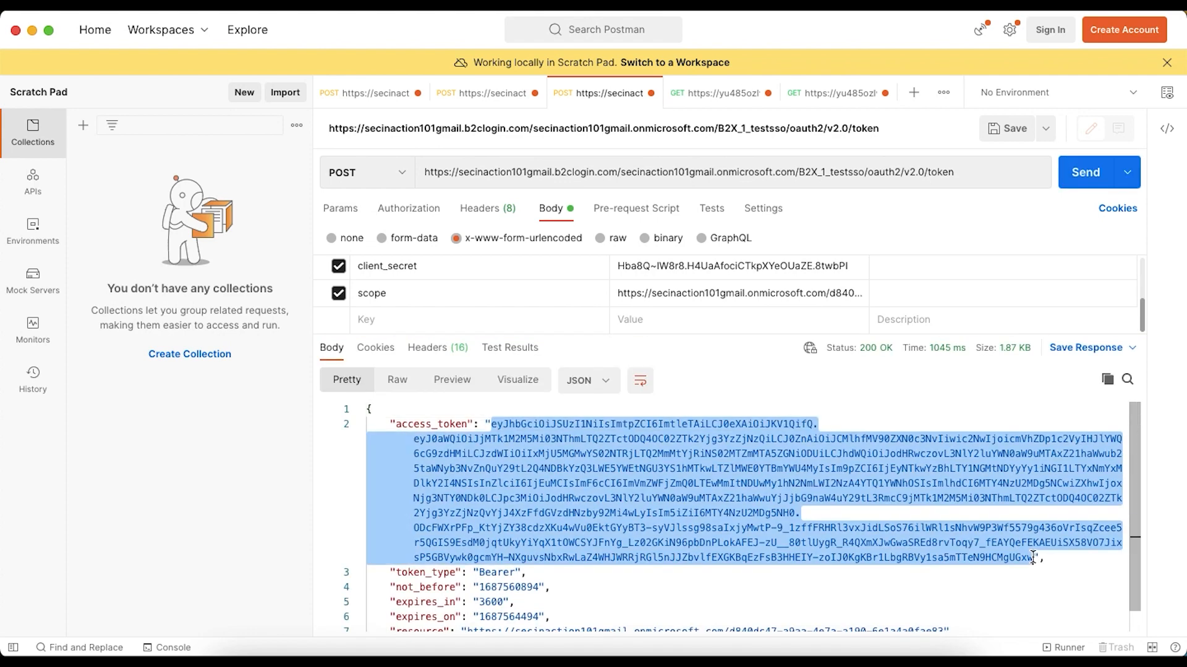
Replace the encoded token on jwt.io in the browser with the copied access token and check its scp claim
{"action": "key", "text": "super+Tab"}
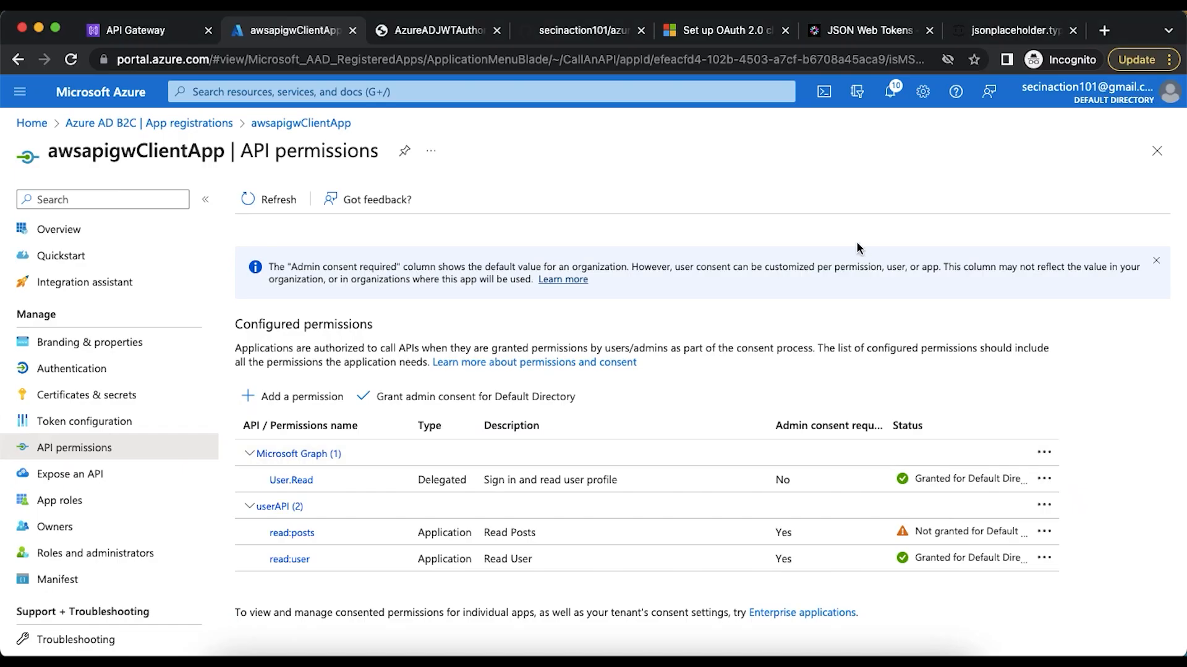
{"action": "left_click", "coordinate": [830, 37]}
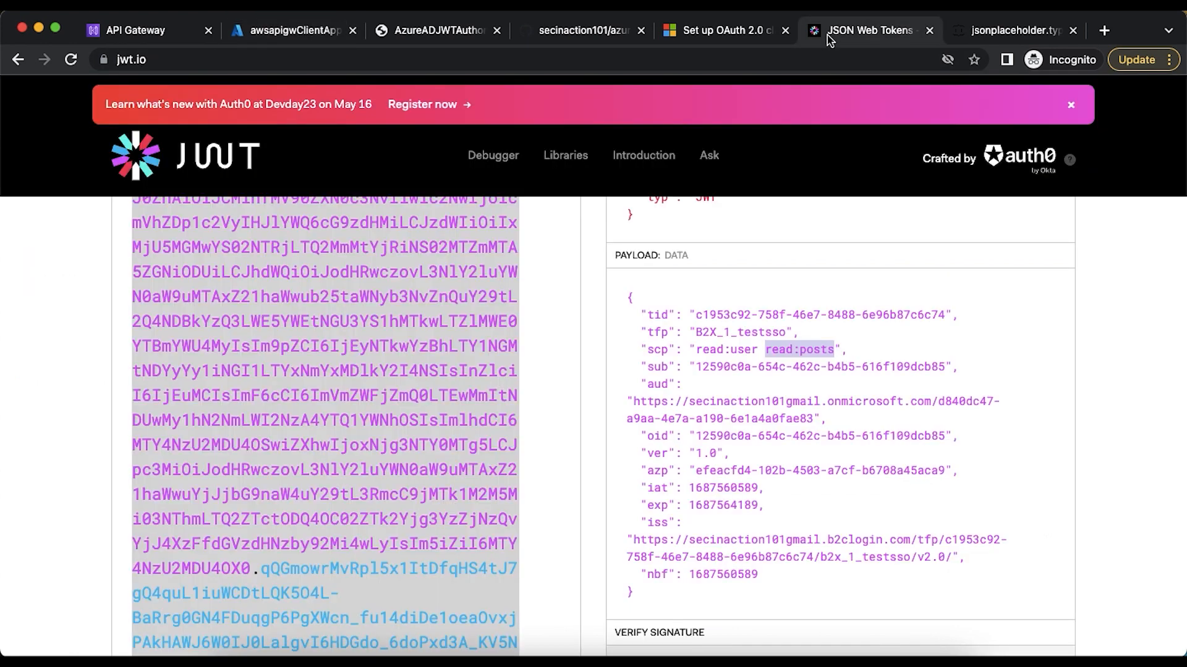
{"action": "left_click", "coordinate": [453, 267]}
{"action": "key", "text": "super+a"}
{"action": "key", "text": "super+v"}
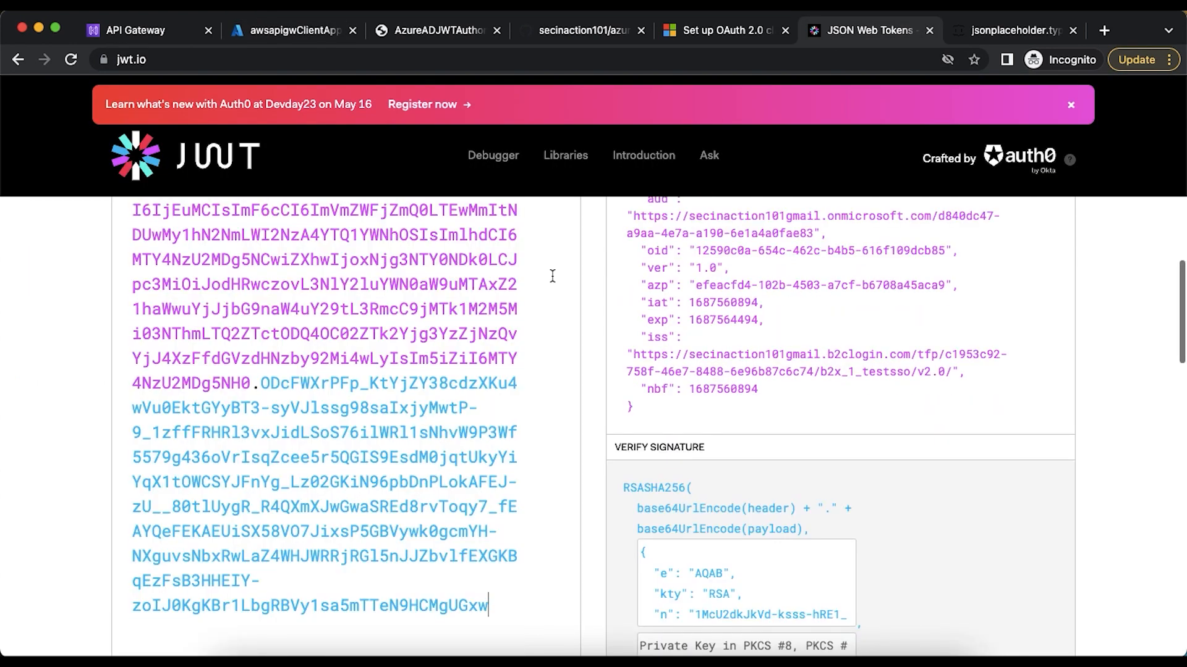
{"action": "scroll", "coordinate": [618, 275], "scroll_direction": "up", "scroll_amount": 5}
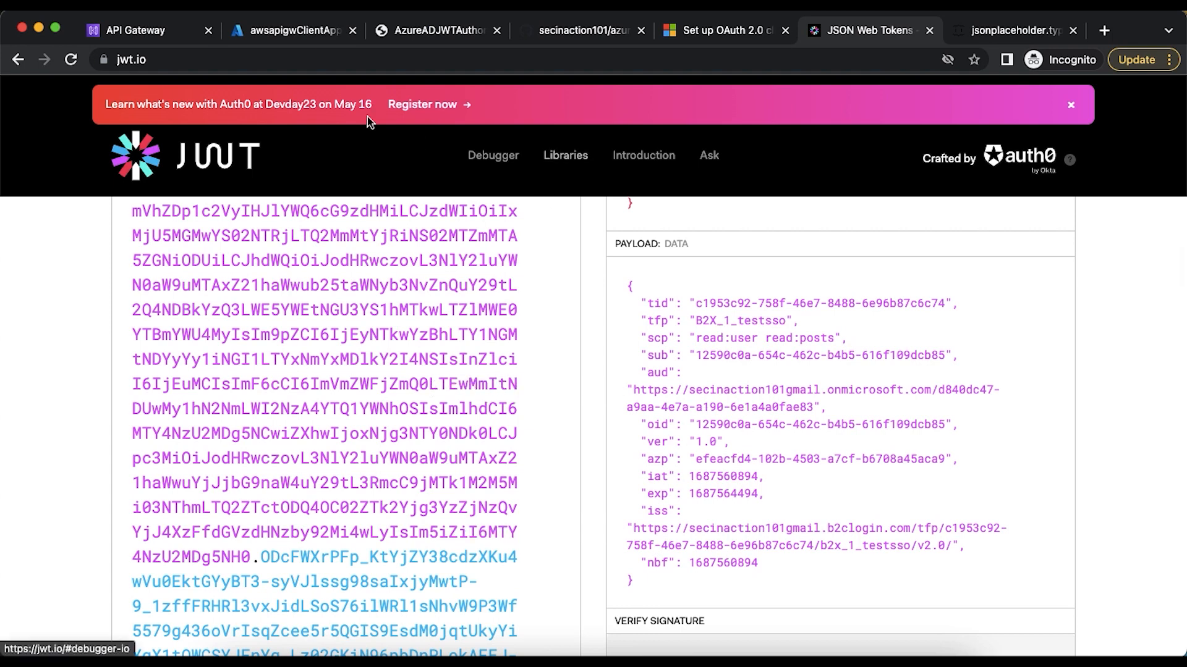
Return to Postman, request another access token from the B2X_1_testsso token endpoint and select its value for copying
{"action": "left_click", "coordinate": [303, 36]}
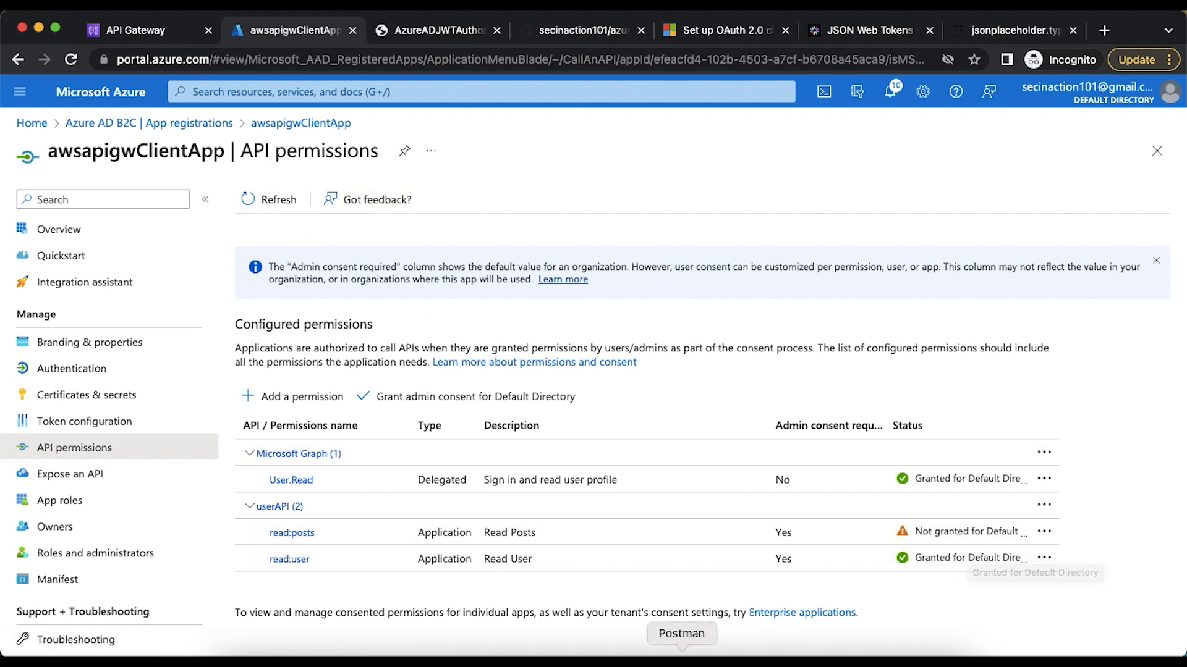
{"action": "left_click", "coordinate": [681, 652]}
{"action": "left_click", "coordinate": [1073, 173]}
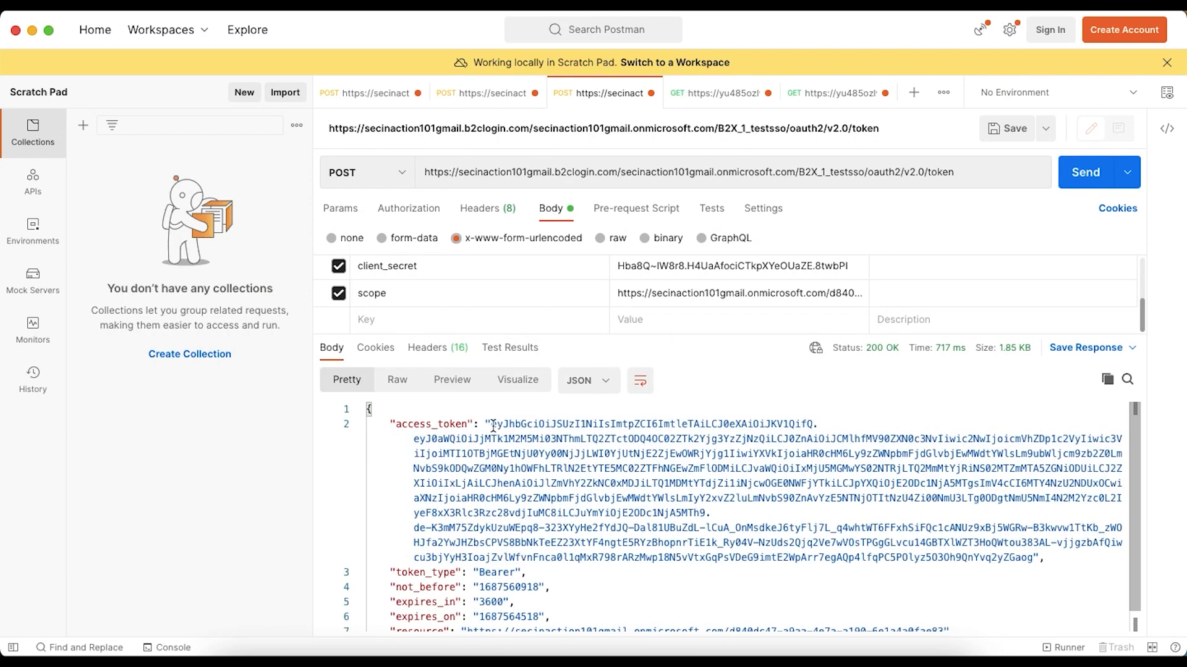
{"action": "left_click", "coordinate": [490, 425]}
{"action": "left_click", "coordinate": [1032, 561], "text": "shift"}
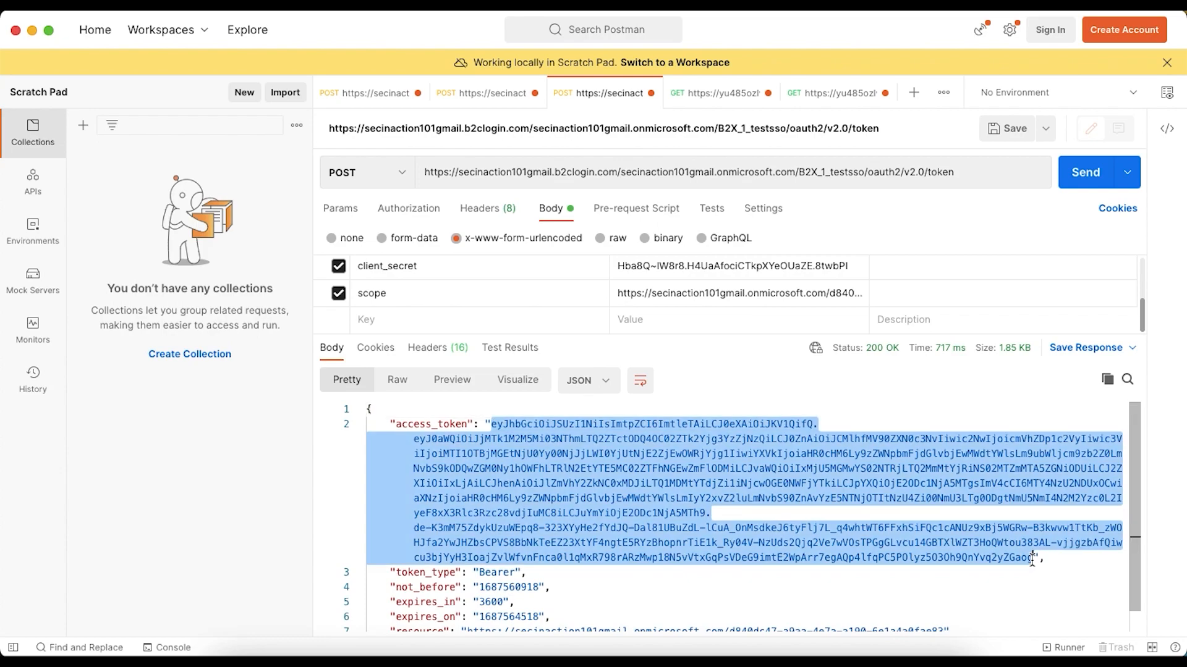
Decode the newly issued access token on jwt.io in the browser and inspect the scp claim in its payload
{"action": "left_click", "coordinate": [358, 658]}
{"action": "left_click", "coordinate": [880, 30]}
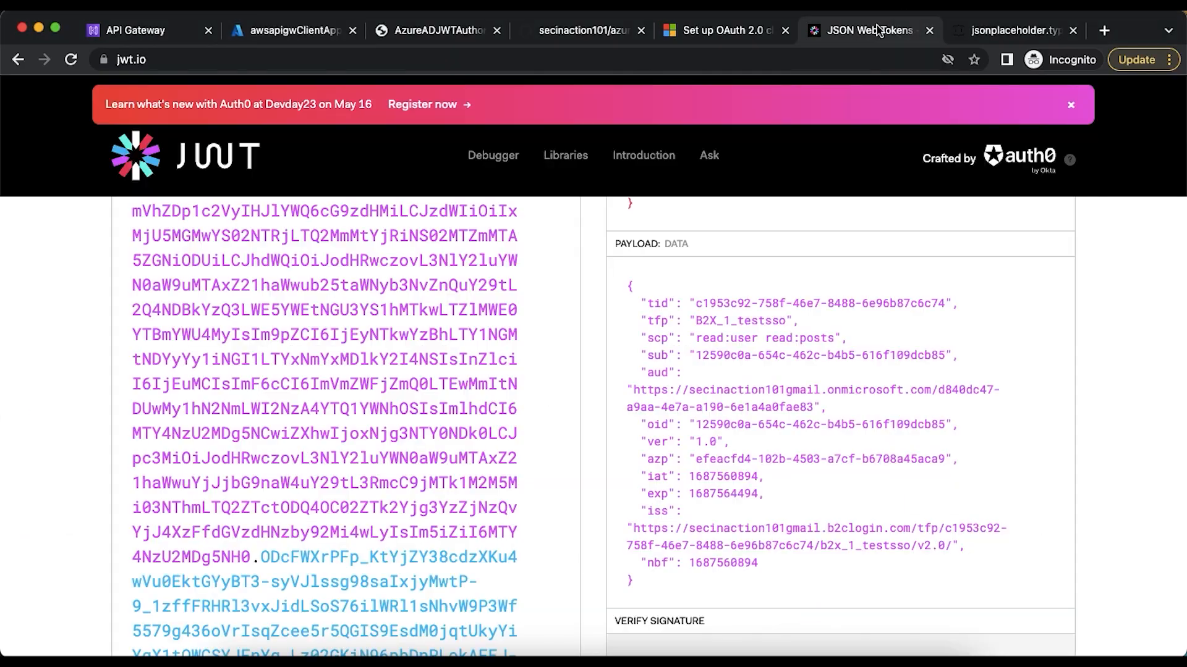
{"action": "key", "text": "super+a"}
{"action": "key", "text": "super+v"}
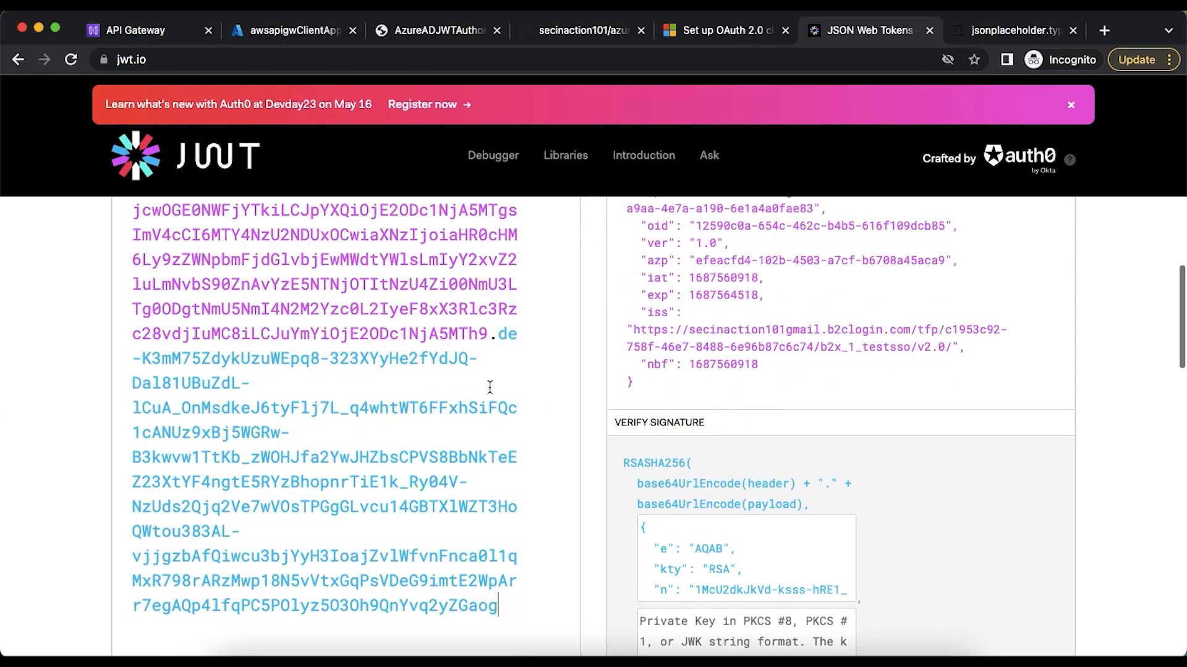
{"action": "scroll", "coordinate": [785, 378], "scroll_direction": "up", "scroll_amount": 5}
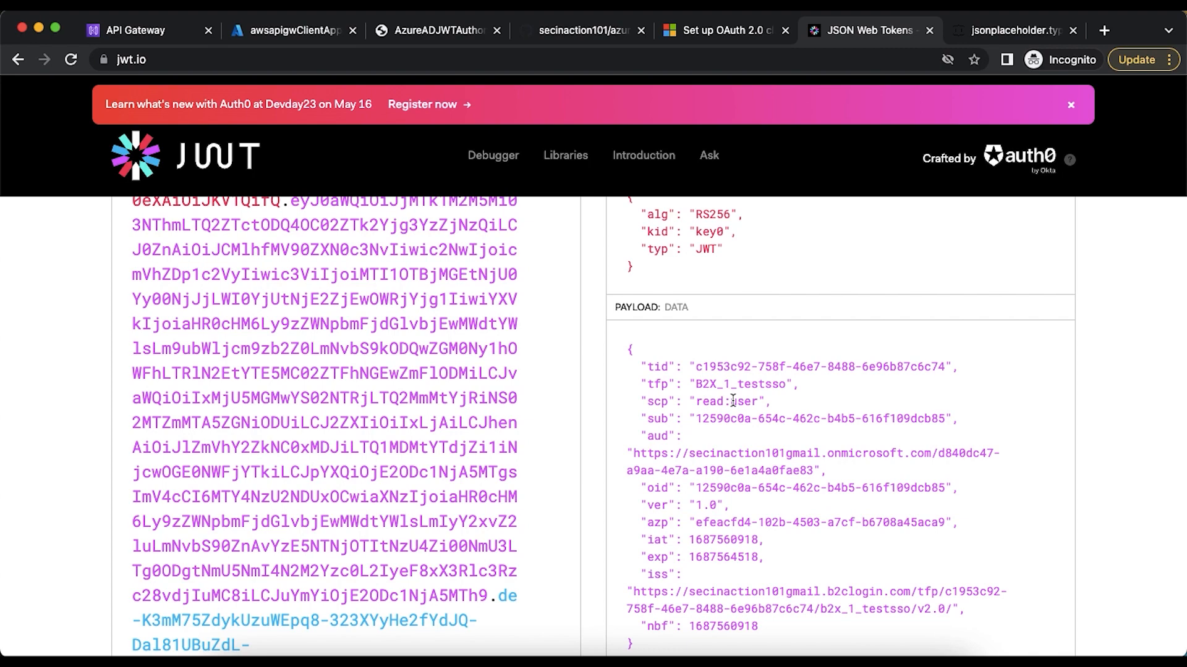
In Postman, replace the Authorization header's token in the GET /user request with the new access token and send it
{"action": "left_click", "coordinate": [681, 650]}
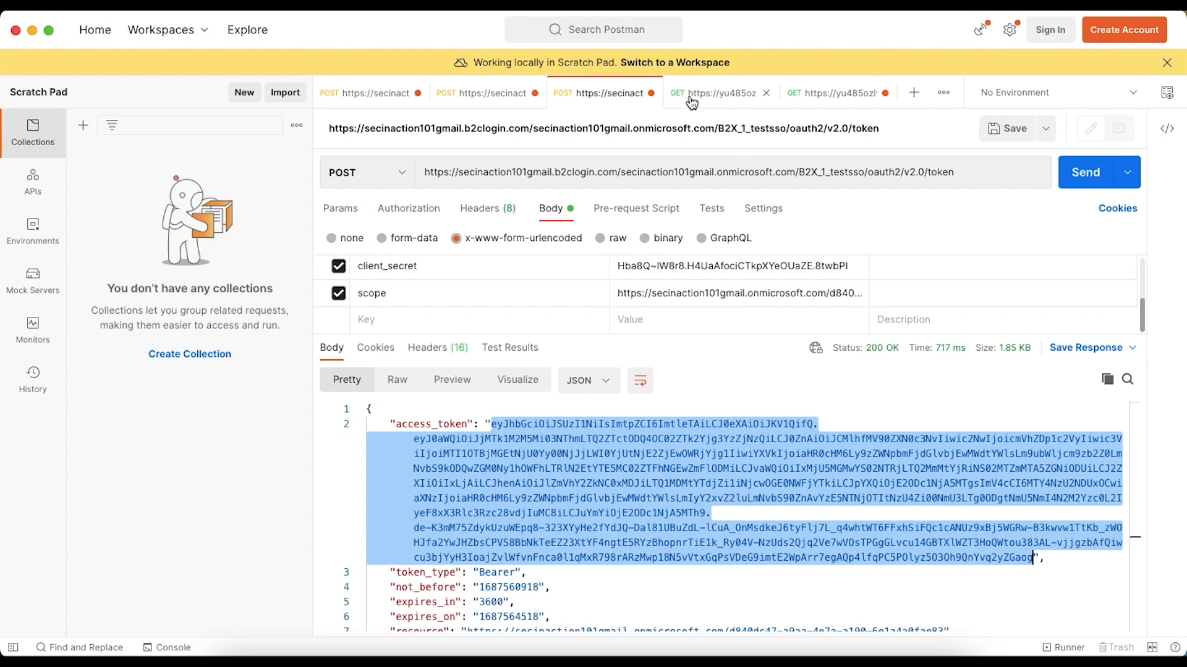
{"action": "left_click", "coordinate": [724, 95]}
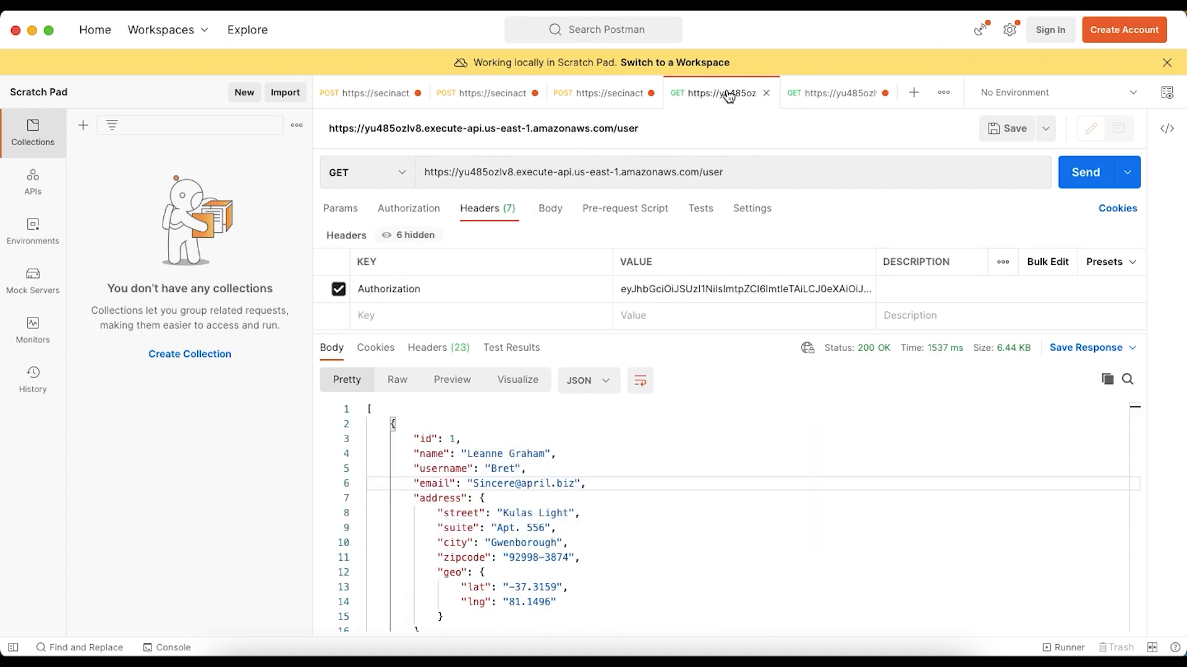
{"action": "left_click", "coordinate": [726, 299]}
{"action": "key", "text": "ctrl+a"}
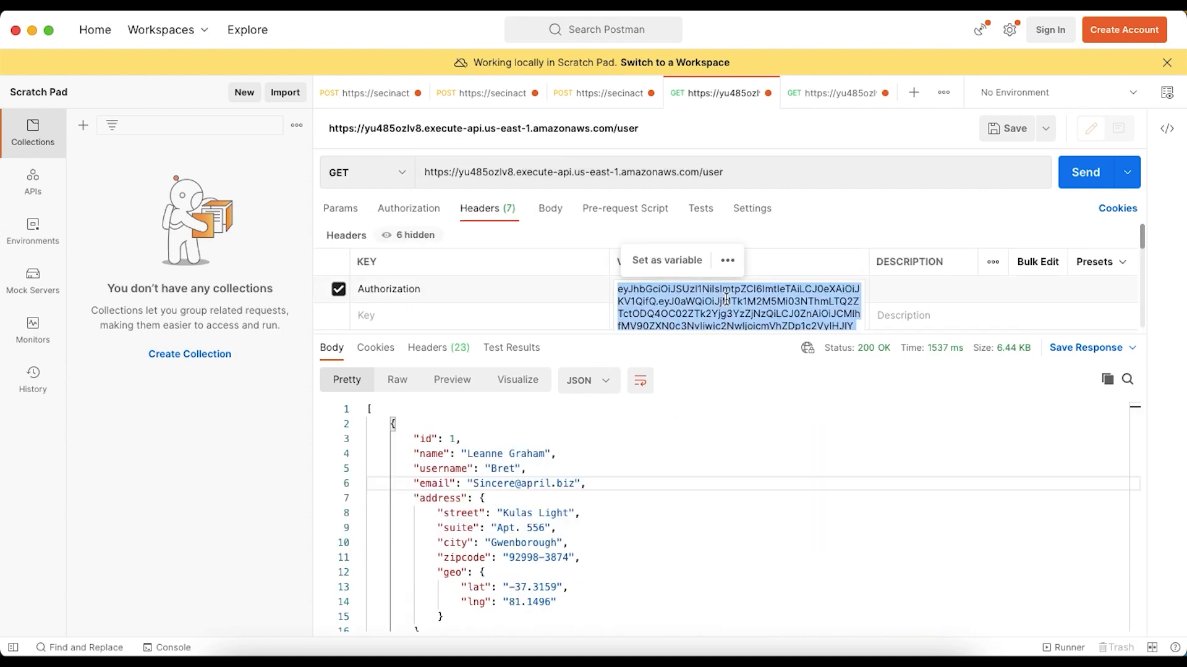
{"action": "left_click", "coordinate": [1083, 174]}
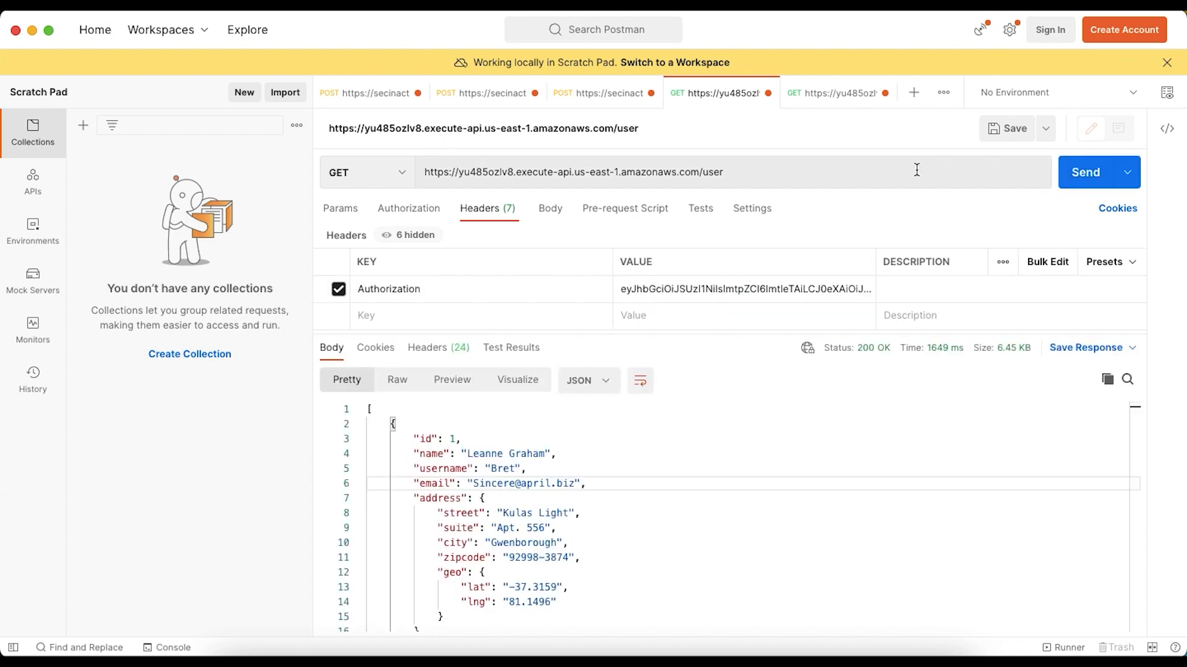
Replace the Authorization header's token in the GET /posts request with the new access token, send it and check the response status and message
{"action": "left_click", "coordinate": [821, 103]}
{"action": "left_click", "coordinate": [750, 292]}
{"action": "key", "text": "ctrl+a"}
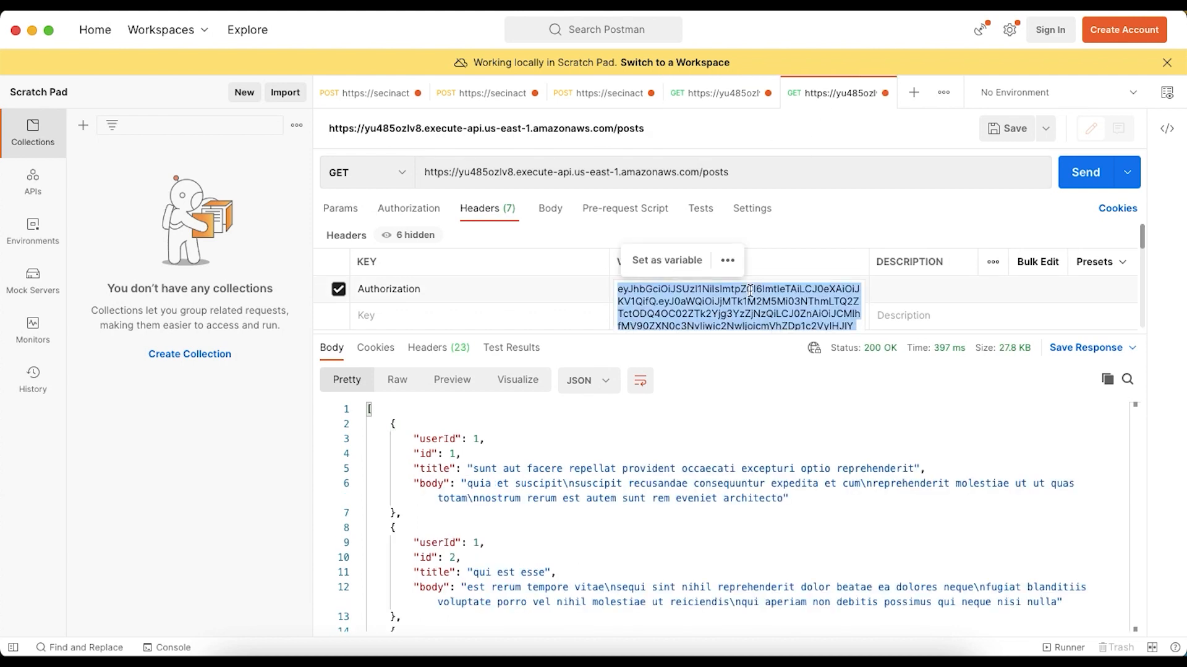
{"action": "key", "text": "ctrl+v"}
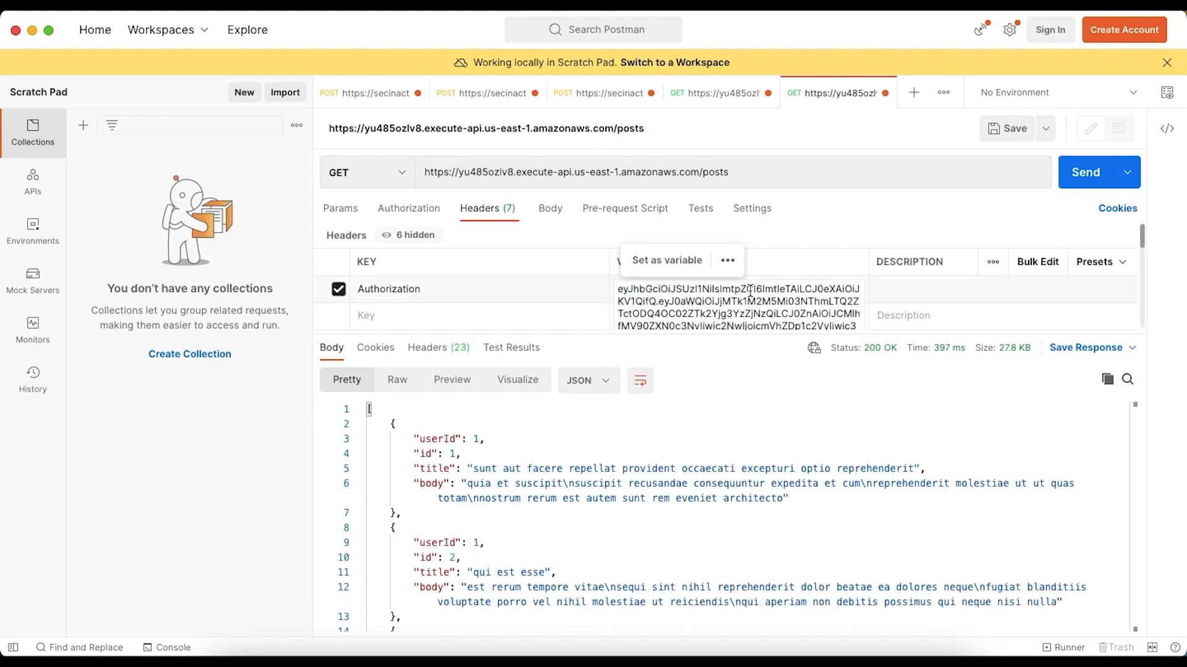
{"action": "left_click", "coordinate": [1075, 181]}
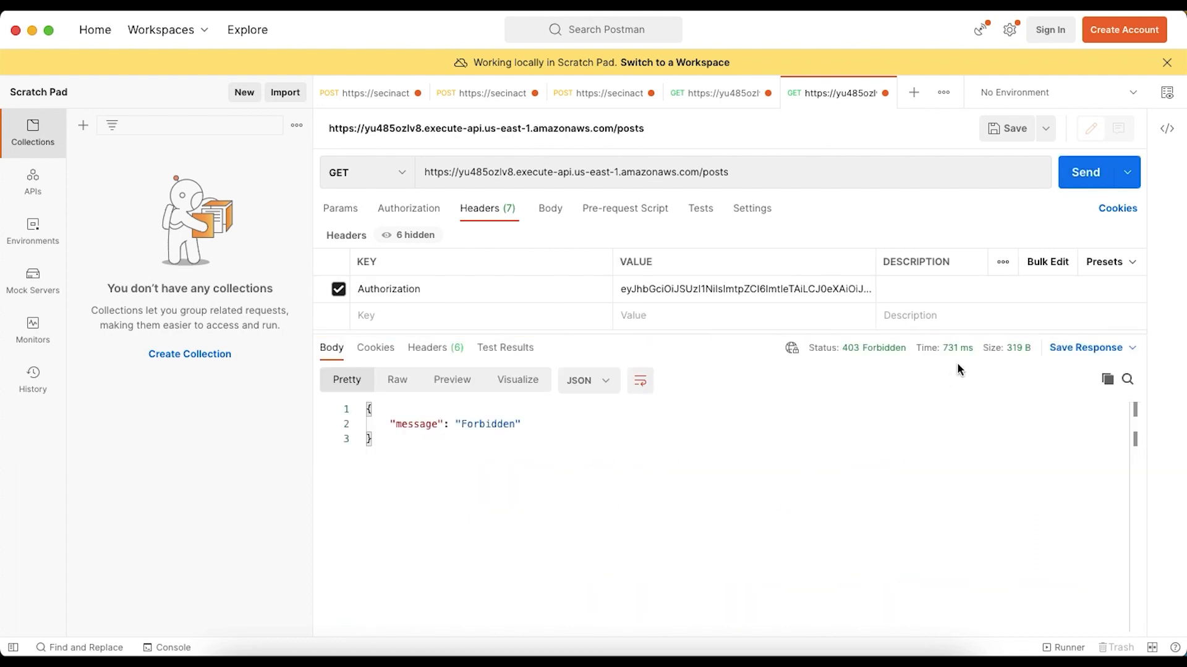
{"action": "mouse_move", "coordinate": [852, 358]}
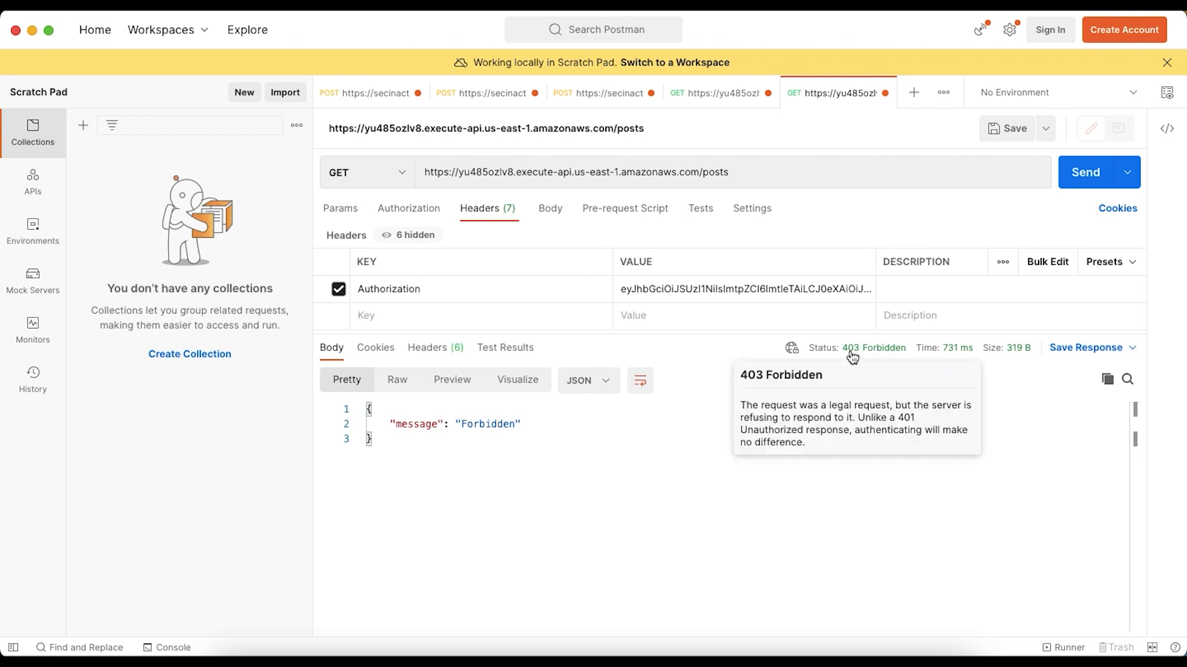
{"action": "double_click", "coordinate": [482, 424]}
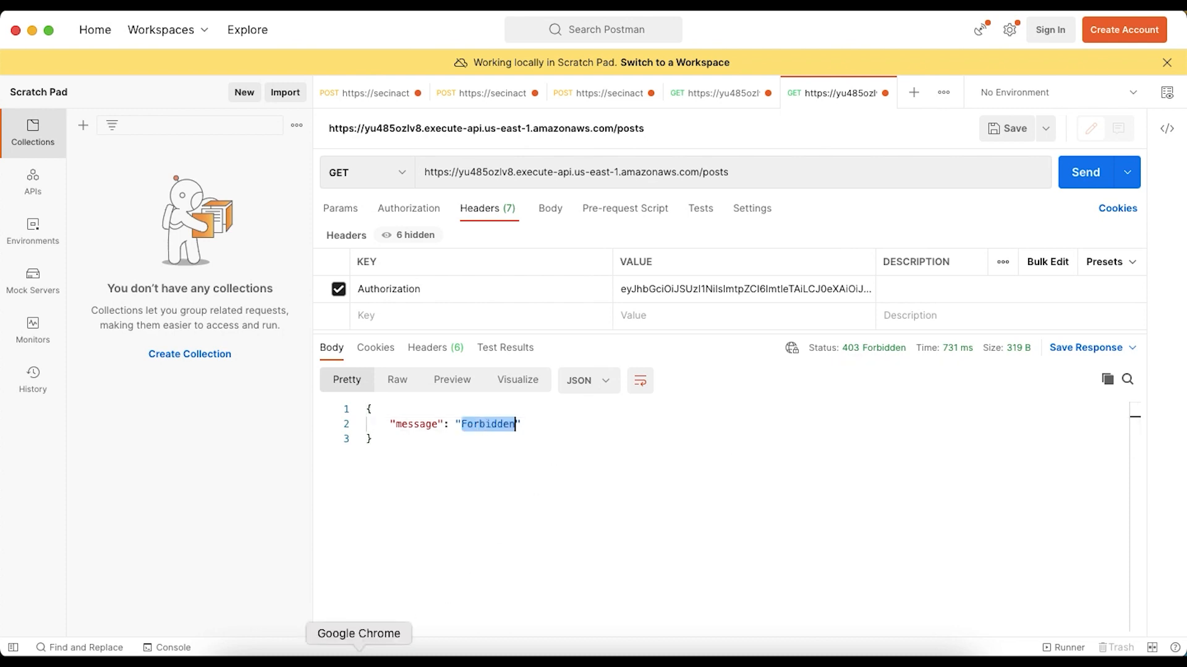
Switch to the browser and review the decoded token's payload, the awsapigwClientApp API permissions and the JWT authorizer architecture diagram
{"action": "left_click", "coordinate": [359, 657]}
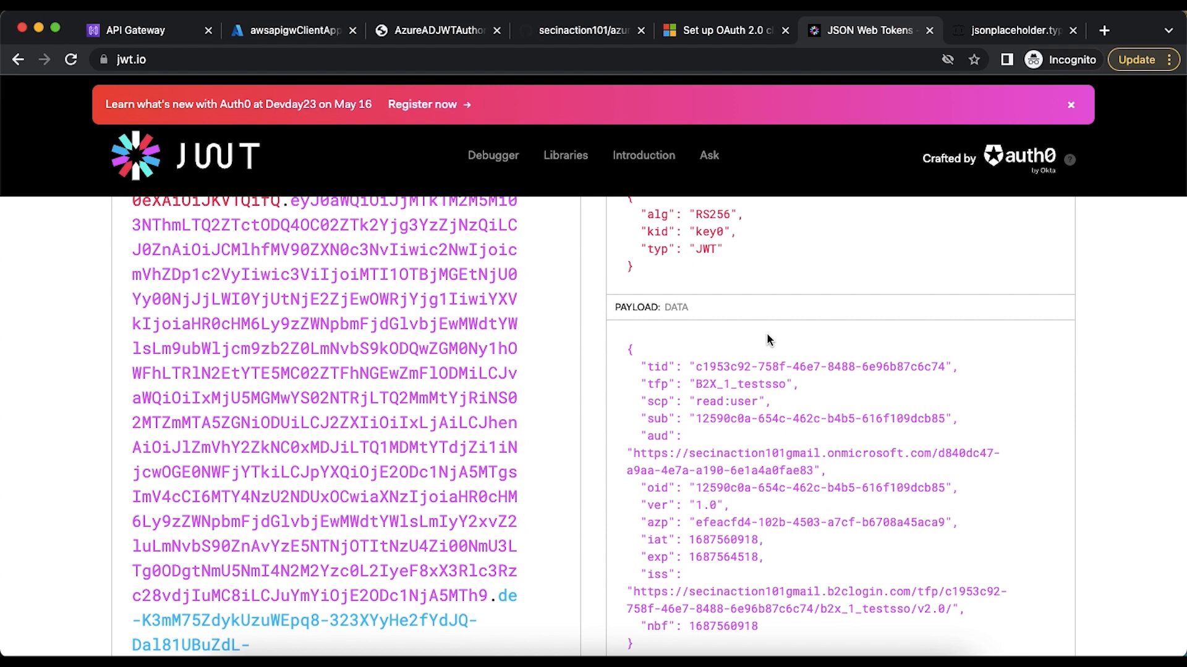
{"action": "left_click", "coordinate": [296, 32]}
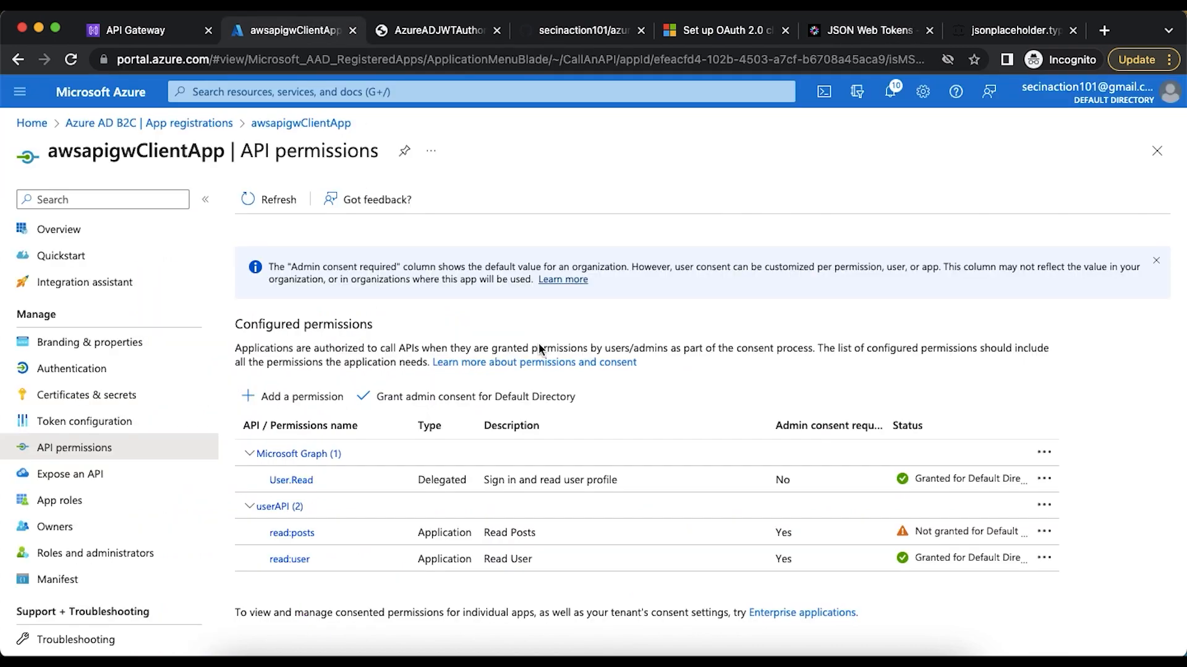
{"action": "left_click", "coordinate": [434, 32]}
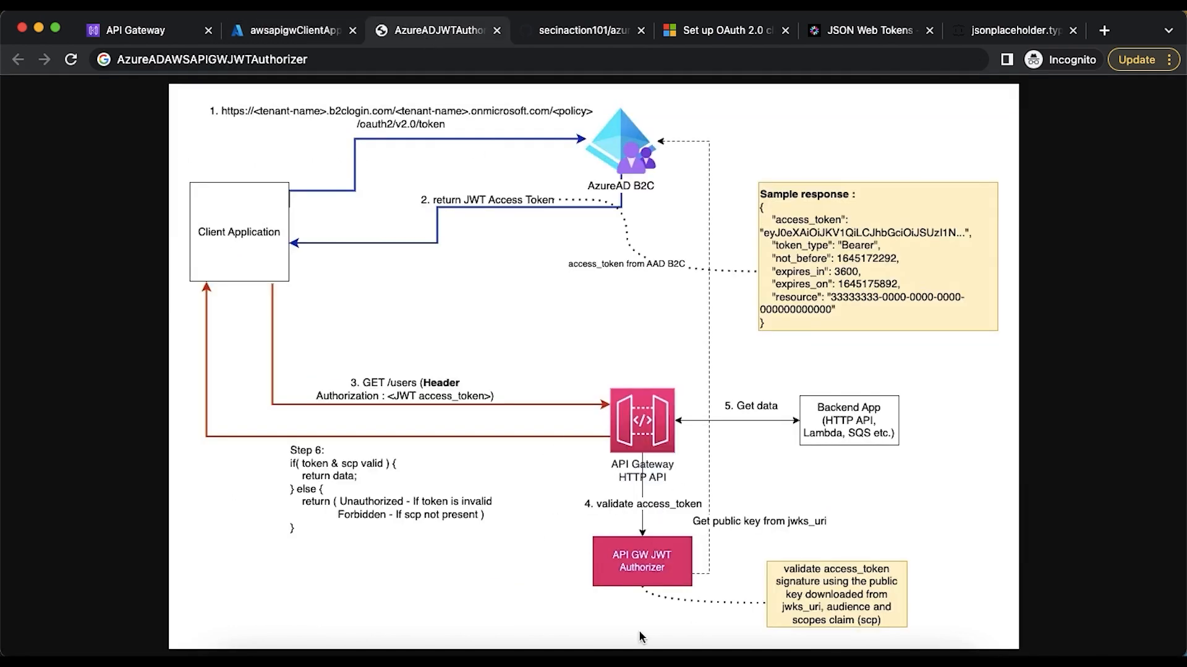